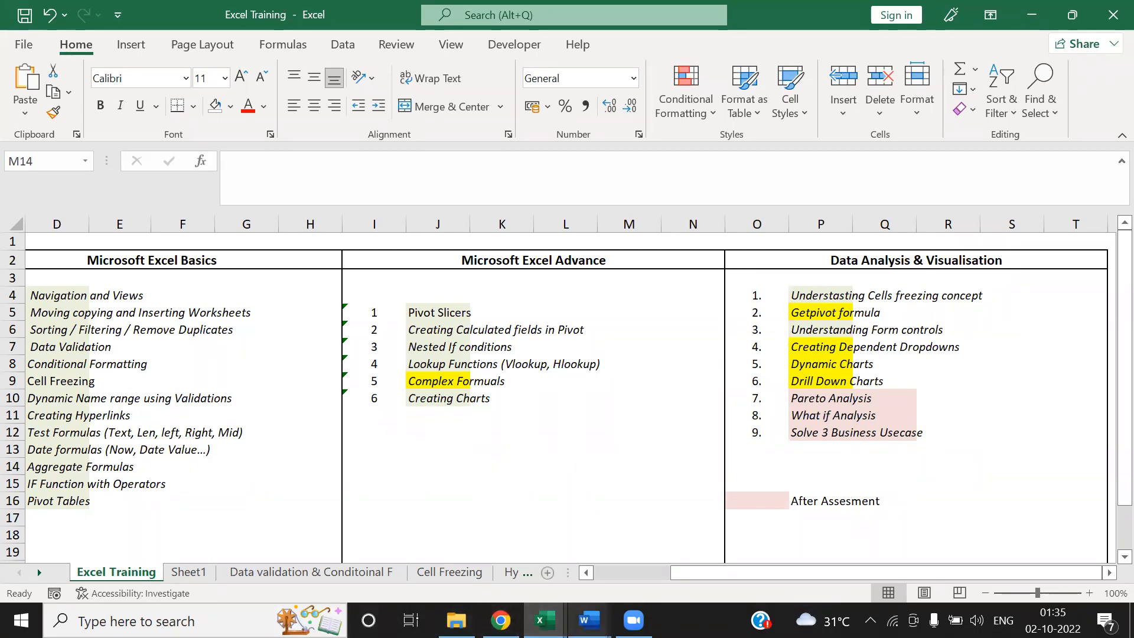
Step: Look through the Dashboard, Question and Raw data sheets, then view the charts at the start of Sheet6 (2)
left_click_drag(39, 572, 42, 572)
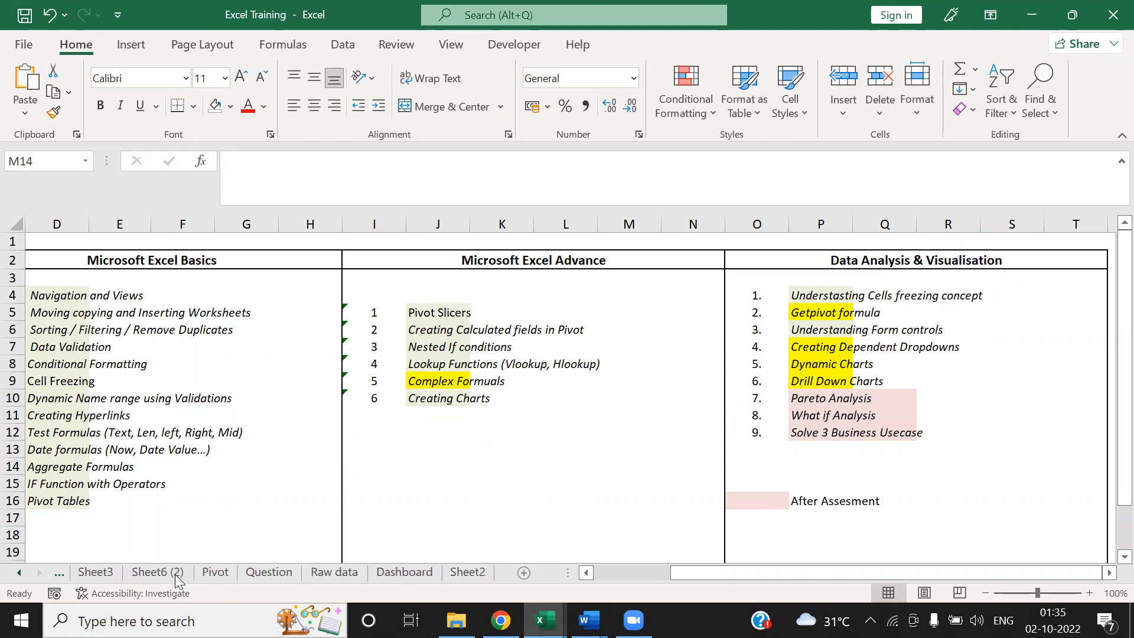
left_click(406, 577)
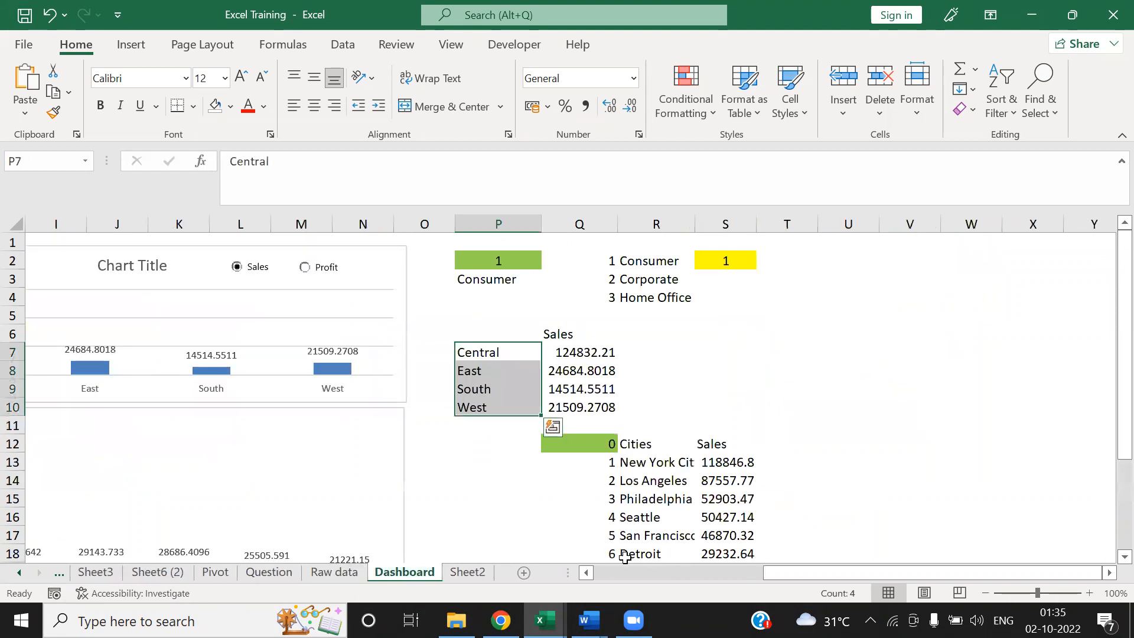
left_click(290, 570)
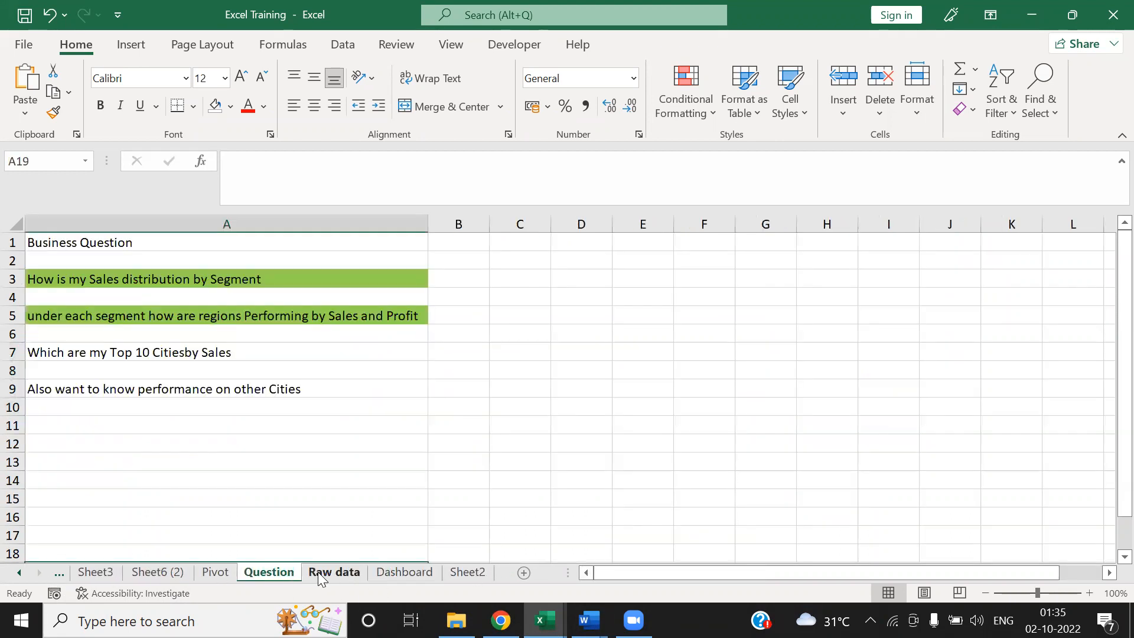
left_click(325, 572)
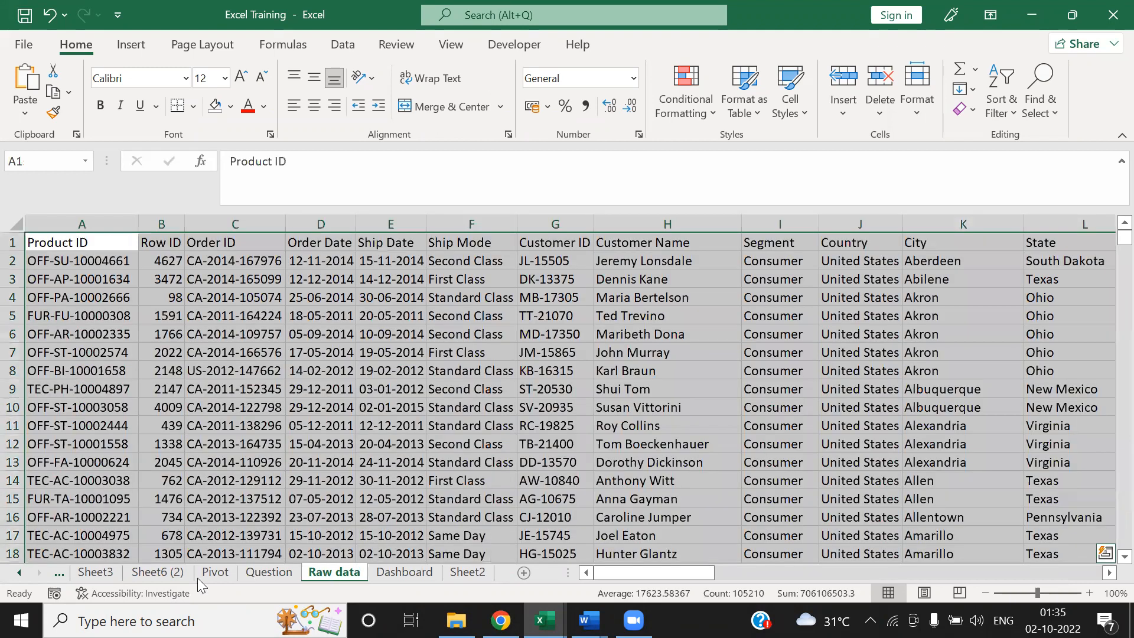
left_click(153, 573)
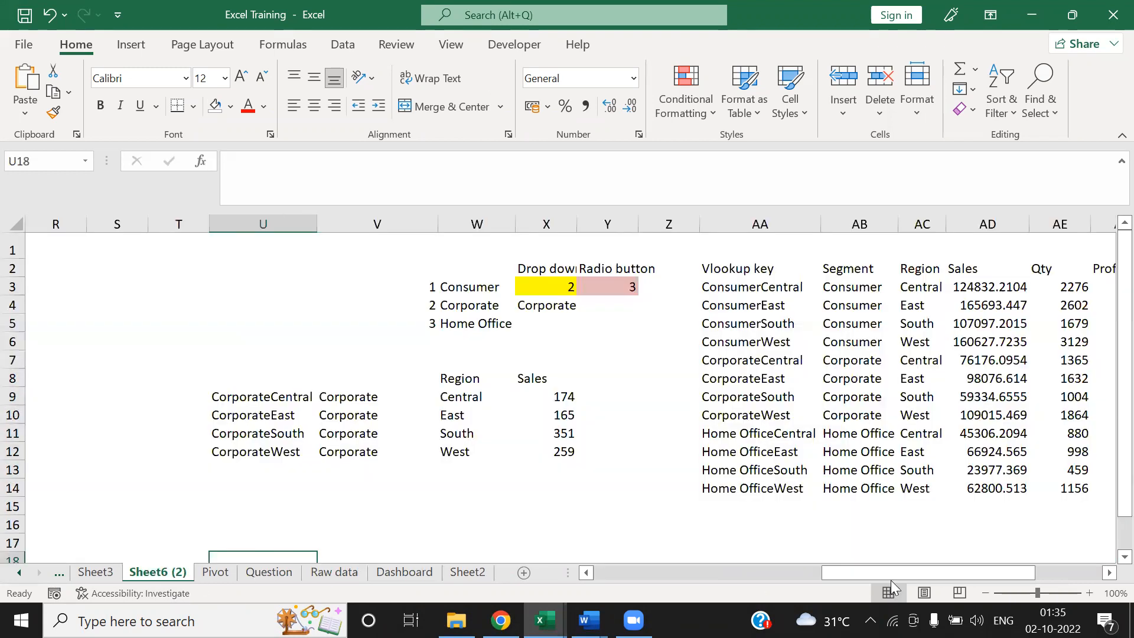
left_click_drag(887, 576, 639, 582)
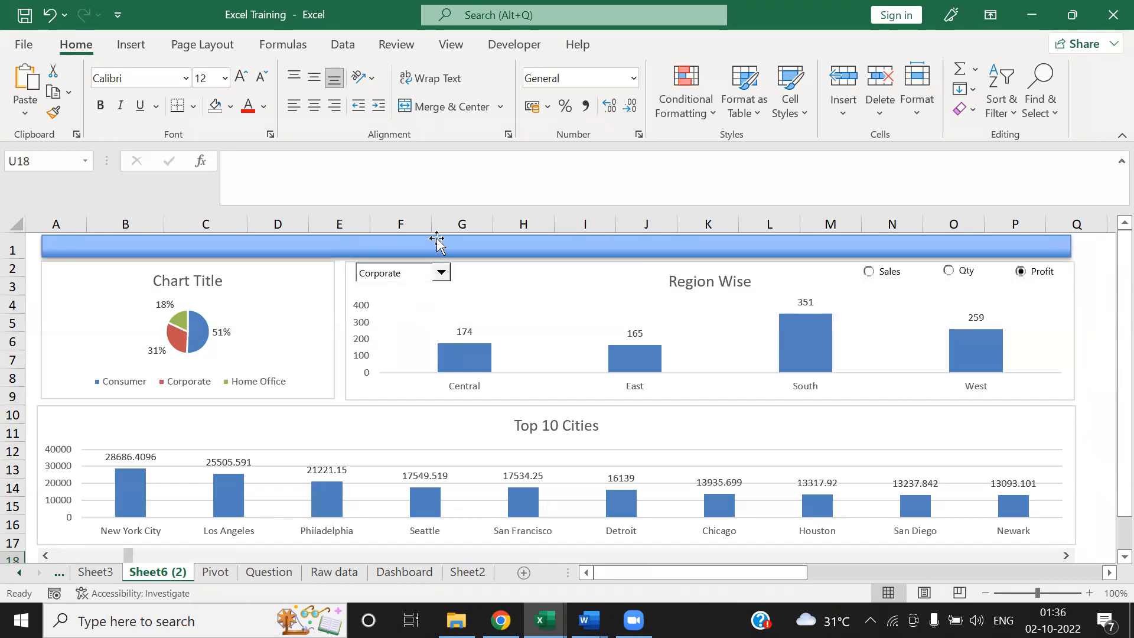
Step: Review the segment choices of the Region Wise chart and scroll the Top 10 Cities chart forward and back to its start
left_click(441, 272)
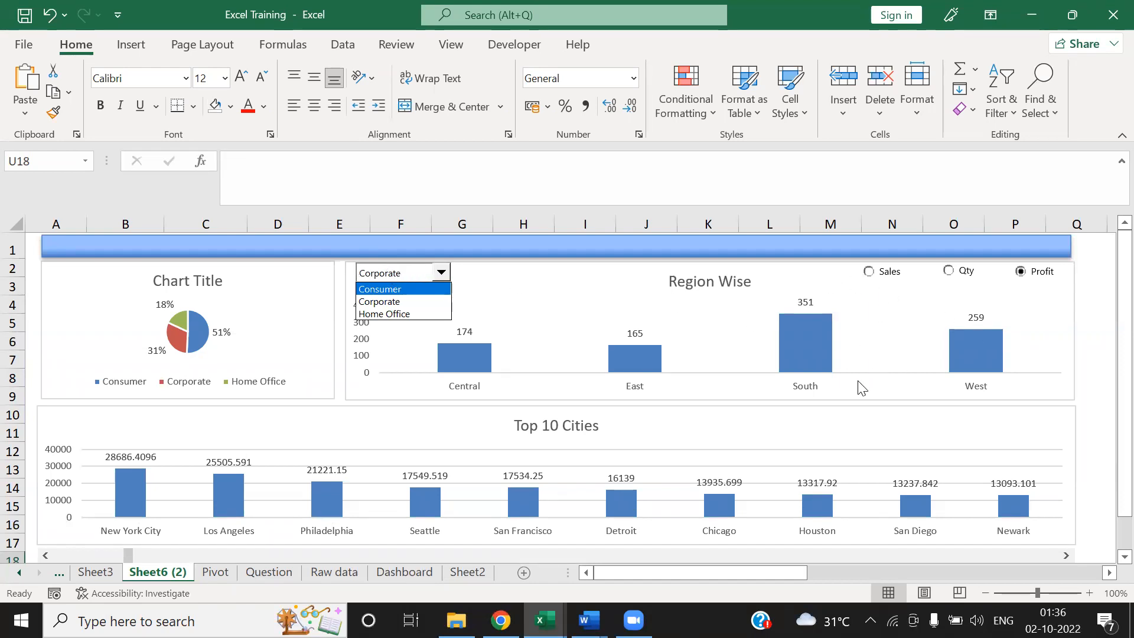
left_click(1066, 555)
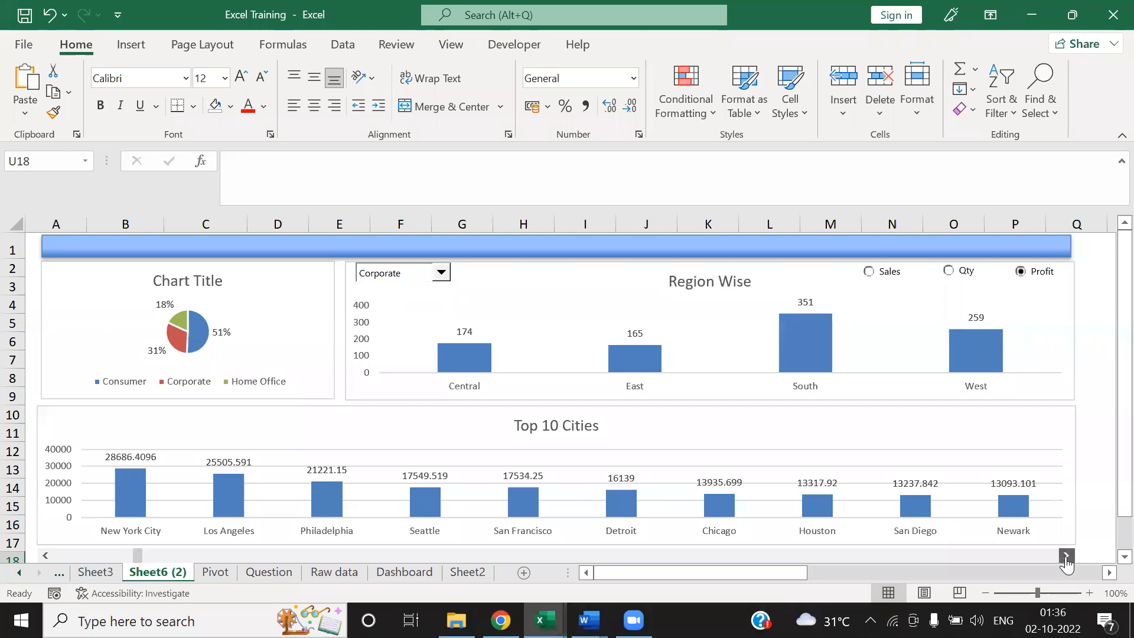
left_click(1066, 556)
left_click(1067, 556)
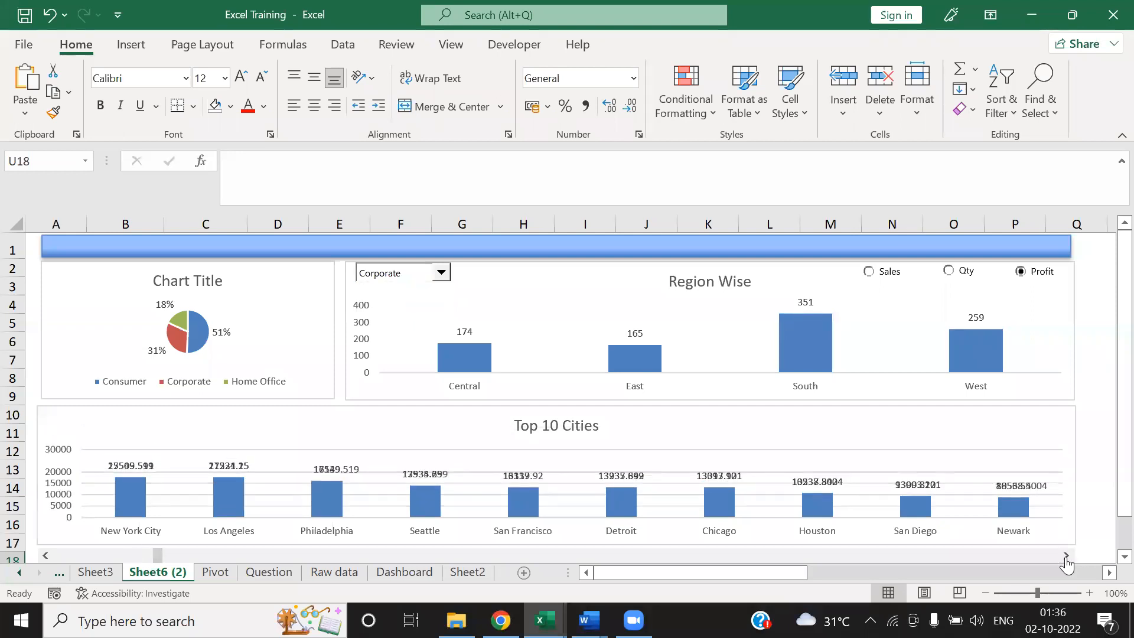
left_click(1067, 556)
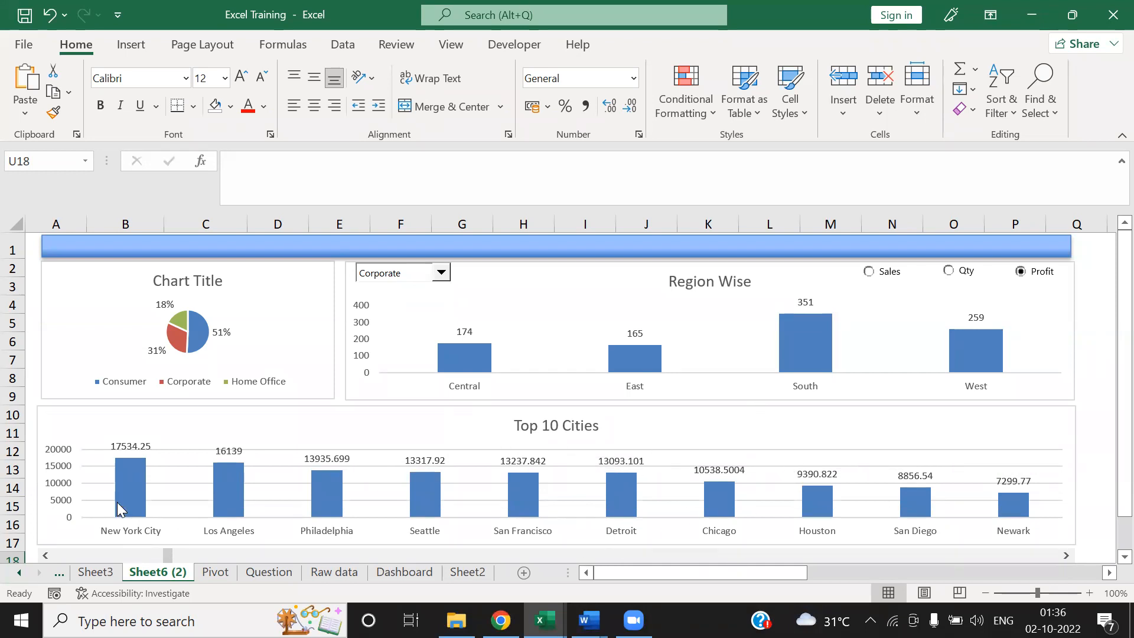
left_click_drag(169, 555, 50, 558)
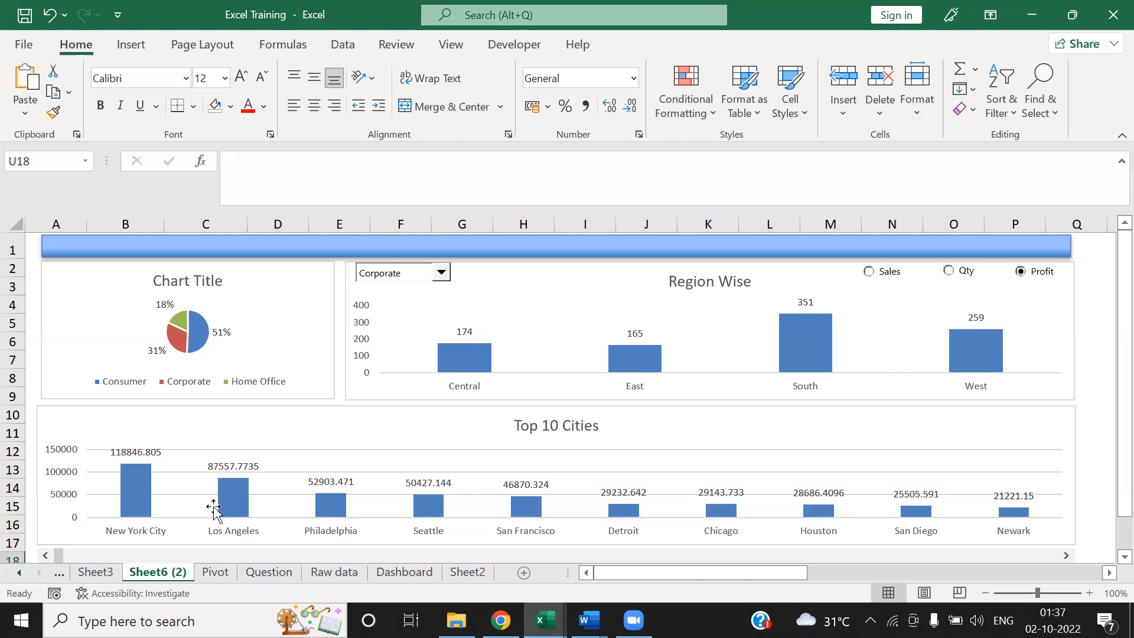
left_click(633, 620)
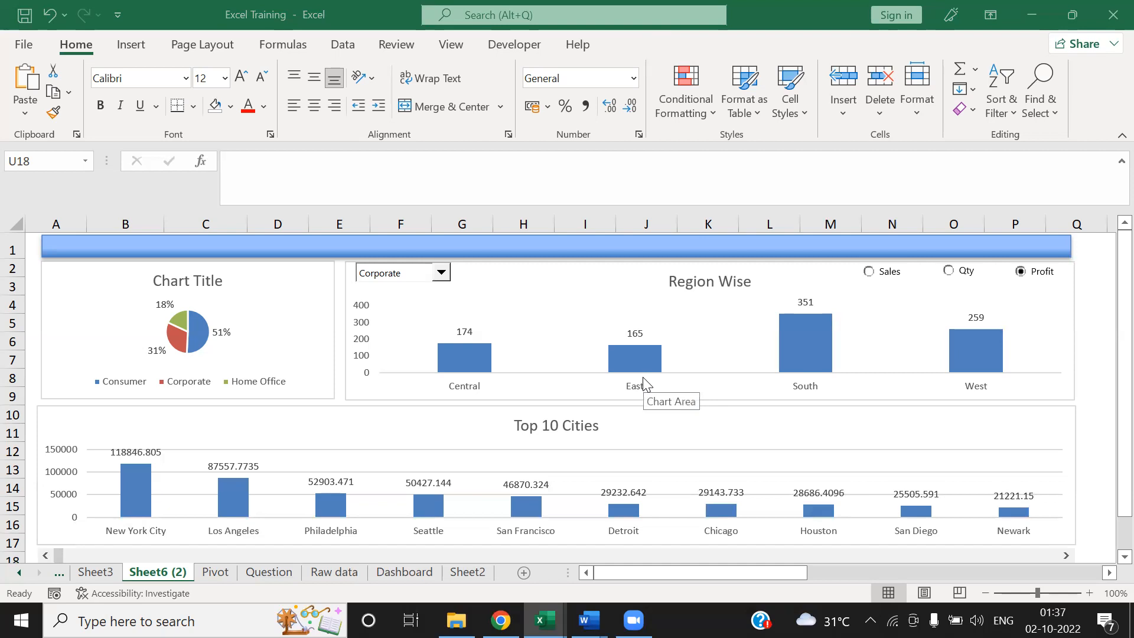
Step: Open the Raw data sheet and go to the Product ID header in cell A1
left_click(334, 572)
left_click(434, 408)
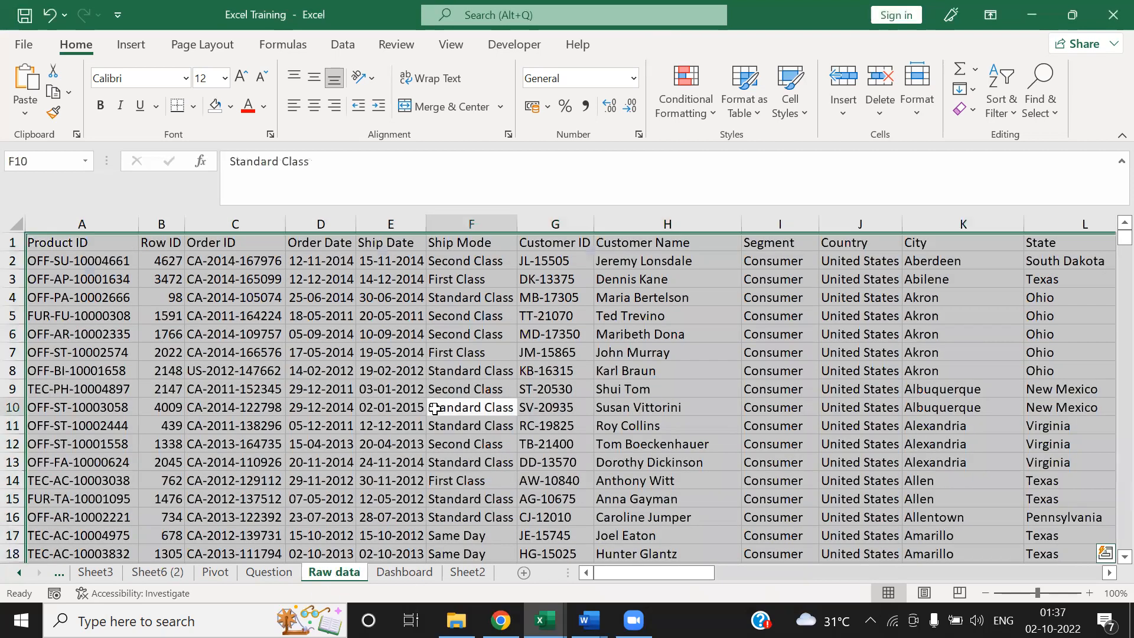
key("ctrl+Up")
key("ctrl+Left")
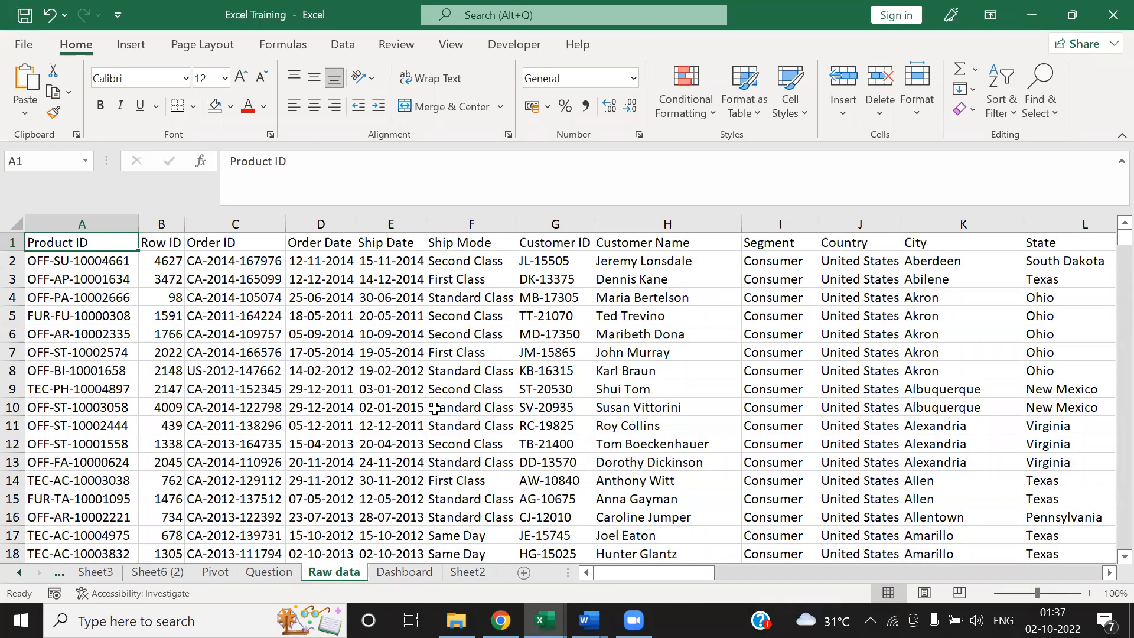
Step: Examine the order-related header fields in row 1, from Product ID through Customer ID
key("Right")
key("Right")
key("Right")
key("Right")
key("Right")
key("Left")
key("Left")
key("Left")
key("Down")
key("Down")
key("Down")
key("Up")
key("Up")
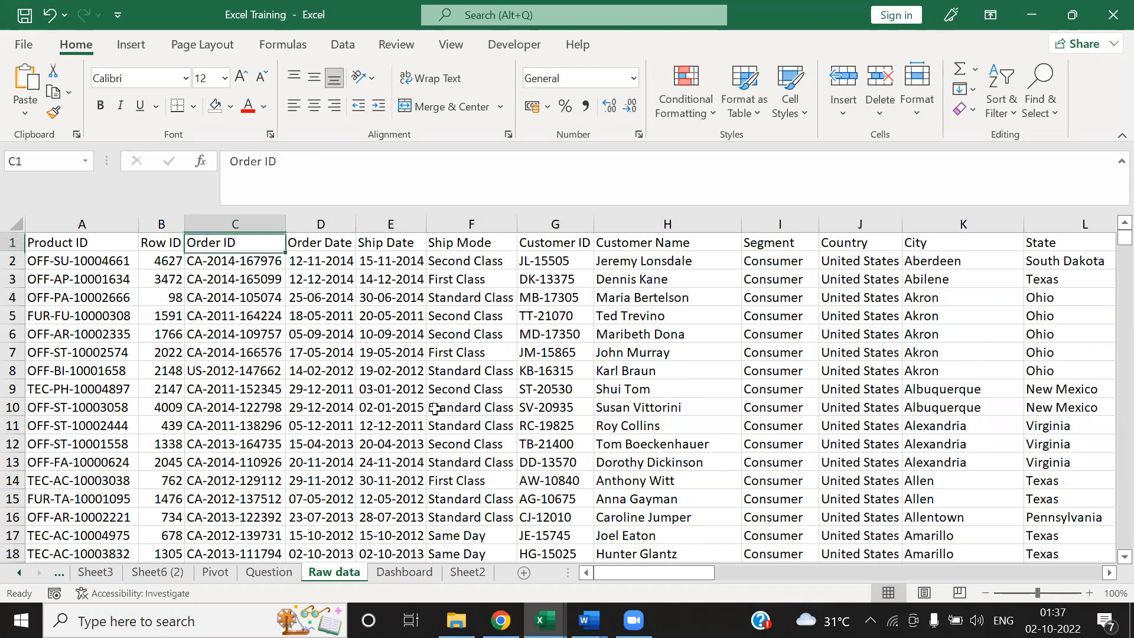
key("Up")
key("Left")
key("Left")
key("Right")
key("Right")
key("Right")
key("Right")
key("Right")
key("Right")
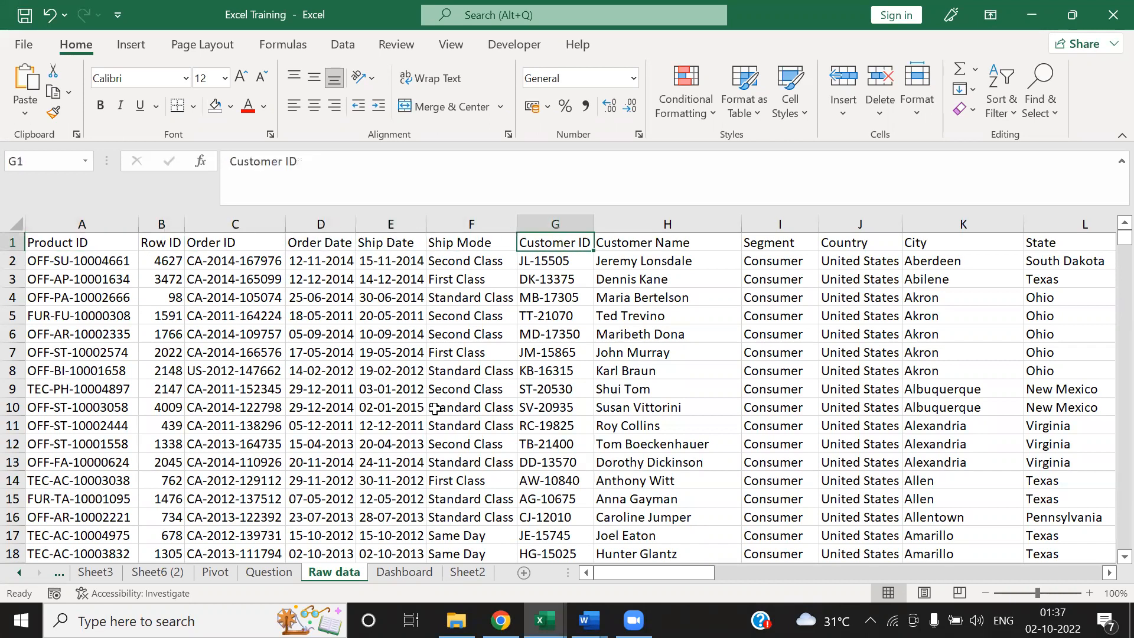
Step: Fill the header cells from Customer ID to City (G1:K1) with light blue
key("shift+Right")
key("shift+Right")
key("shift+Right")
key("shift+Right")
key("shift+Right")
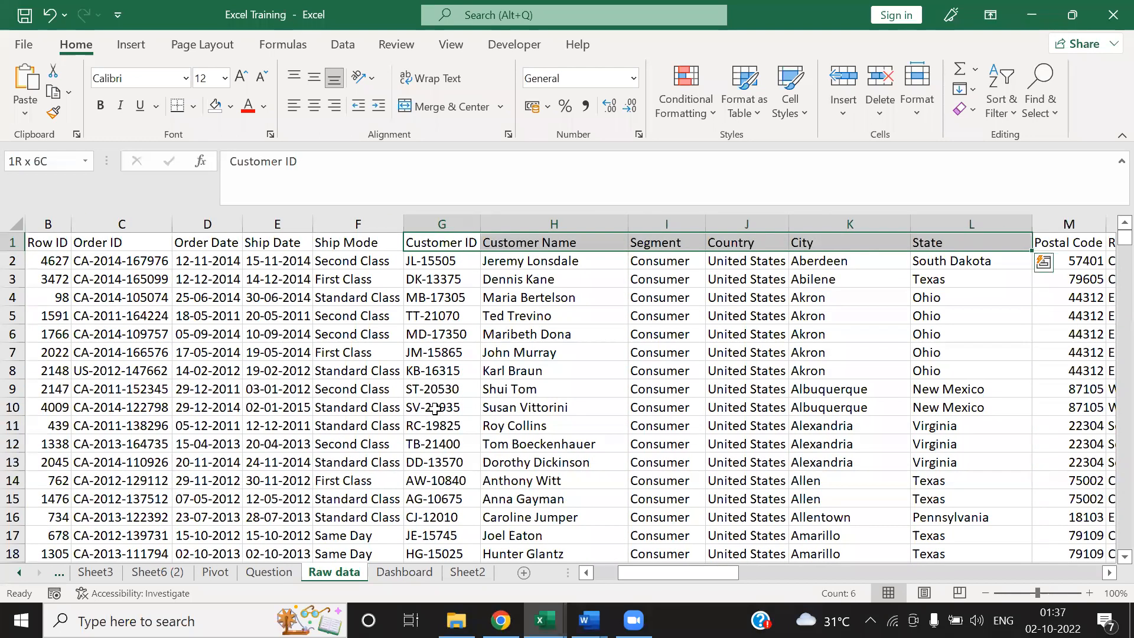
key("shift+Right")
key("shift+Right")
key("shift+Right")
key("shift+Left")
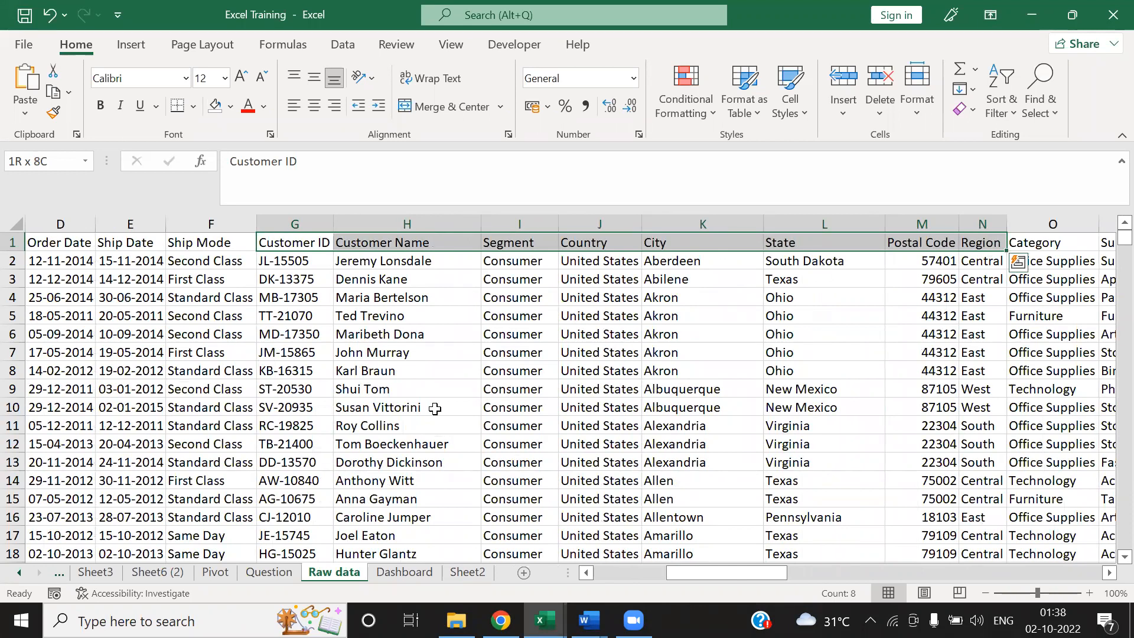
key("shift+Left")
key("shift+Left")
key("shift+Left")
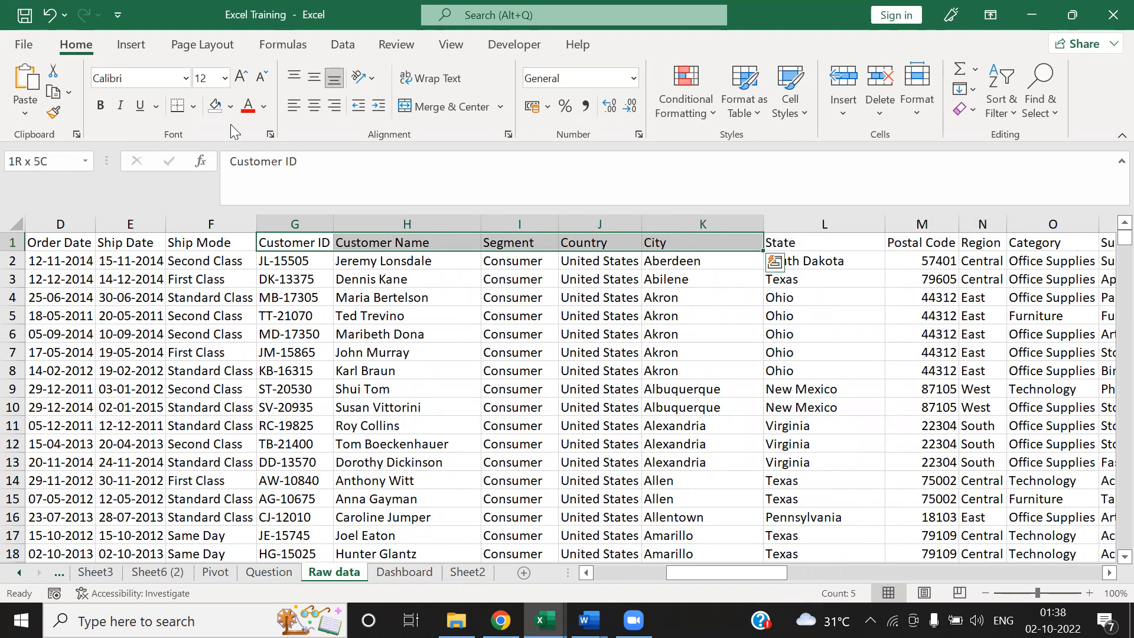
left_click(230, 106)
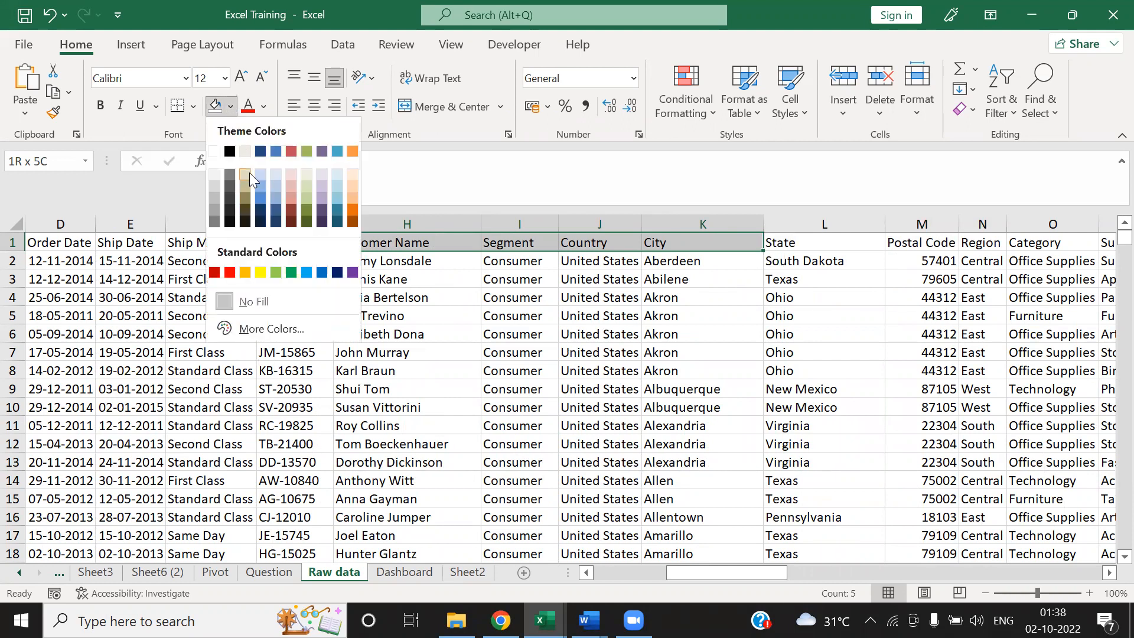
left_click(274, 192)
Step: Fill the State, Postal Code and Region header cells (L1:N1) with light red
left_click(832, 244)
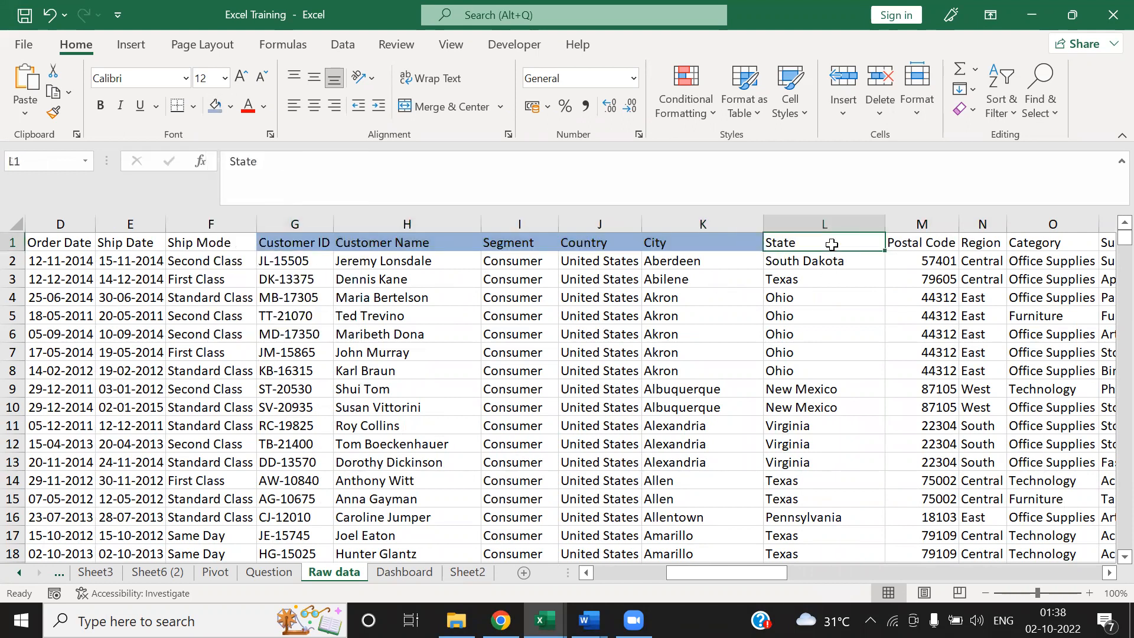
key("shift+Right")
key("shift+Right")
key("shift+Right")
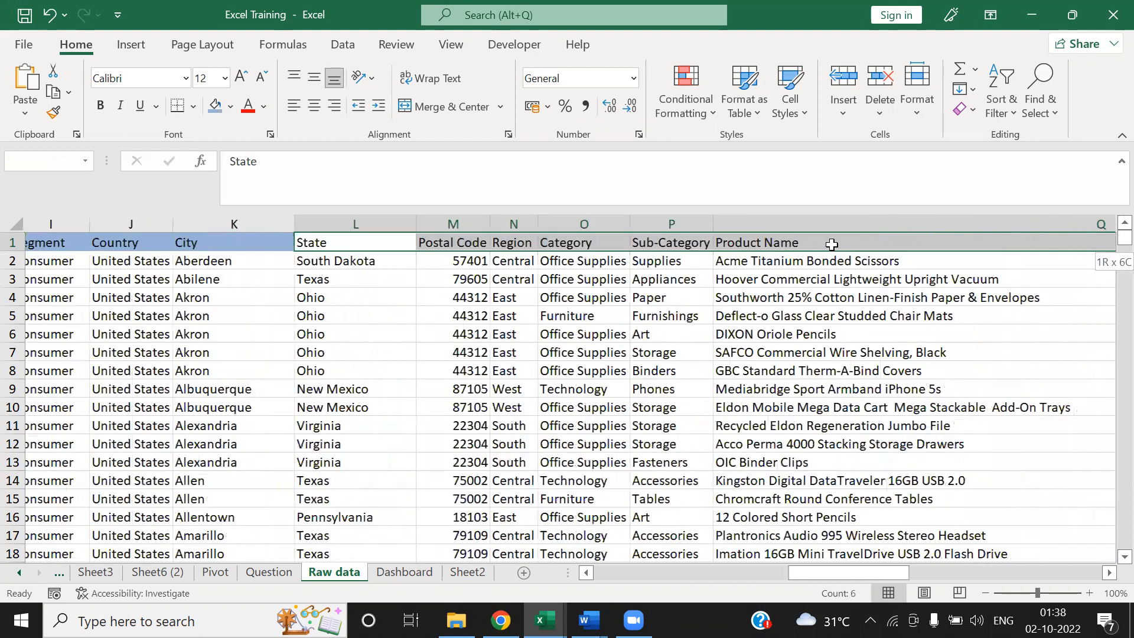
left_click_drag(832, 244, 831, 244)
key("shift+Left")
key("shift+Left")
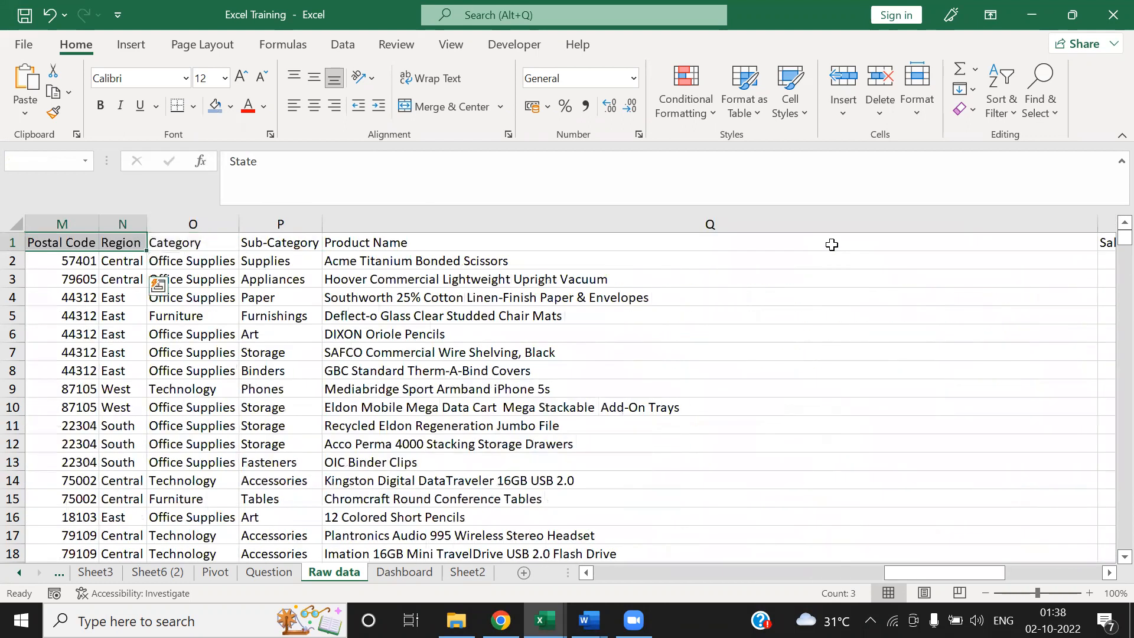
left_click(231, 106)
left_click(292, 187)
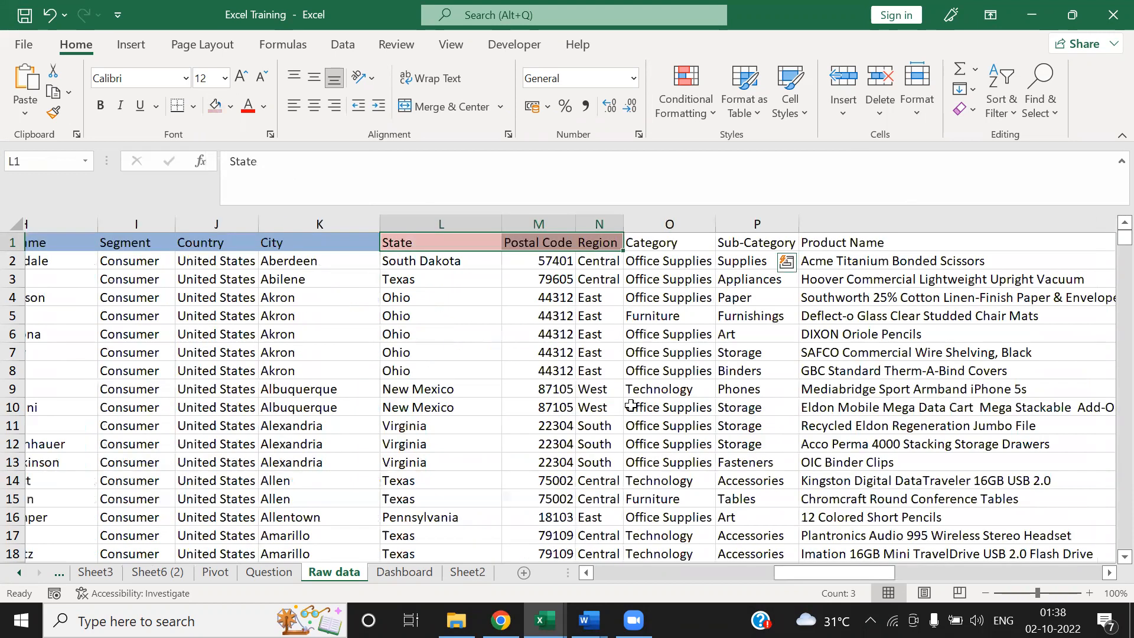
Step: Fill the Category, Sub-Category and Product Name header cells (O1:Q1) with light olive green
left_click(636, 287)
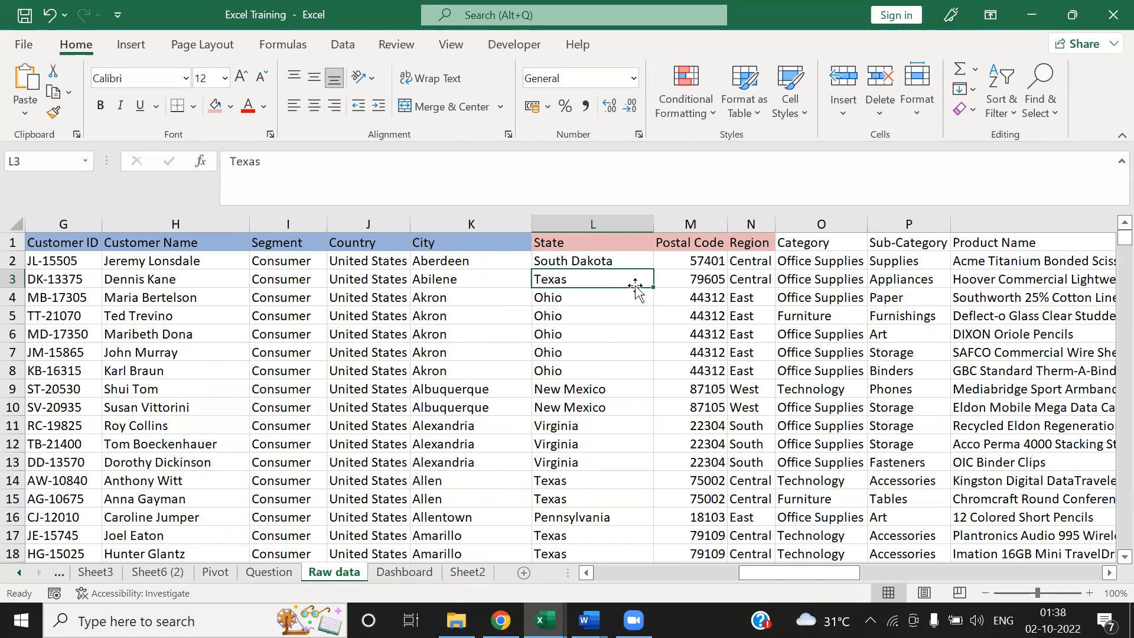
left_click_drag(576, 240, 822, 250)
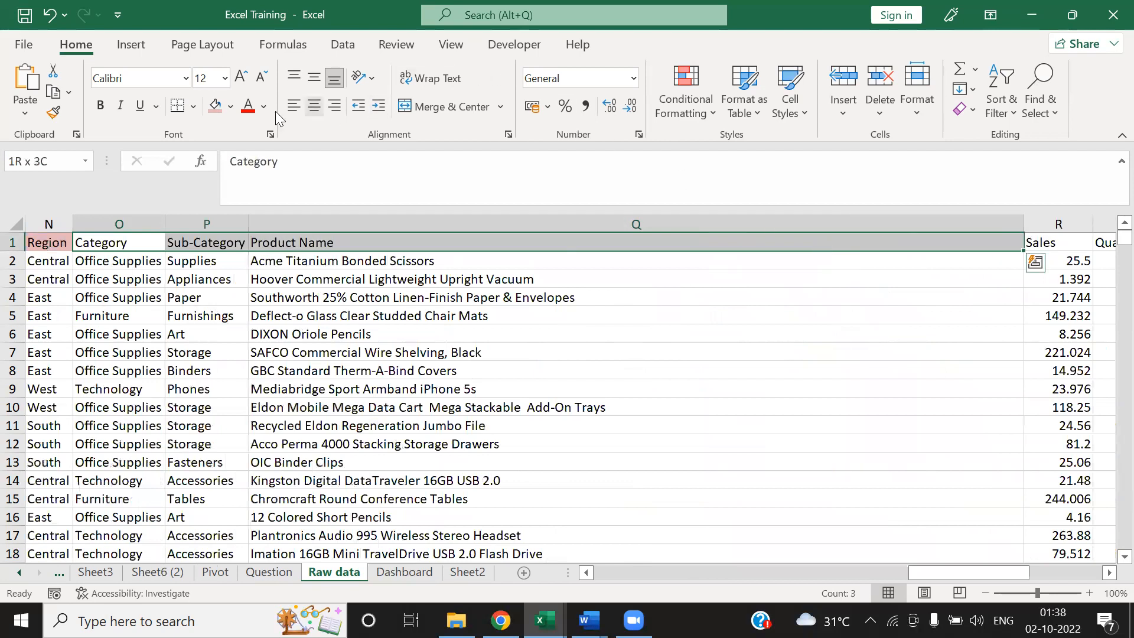
left_click(230, 107)
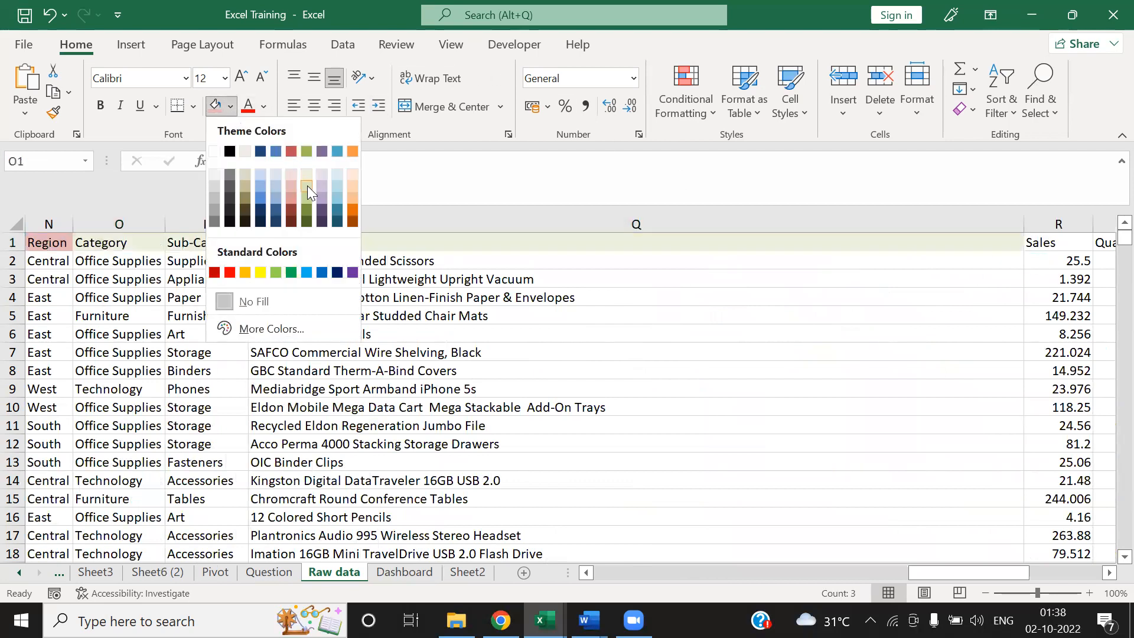
left_click(307, 199)
Step: Review the colour-coded header groups along row 1, from the first columns through Quantity
left_click(420, 324)
key("ctrl+Up")
key("ctrl+Left")
key("Right")
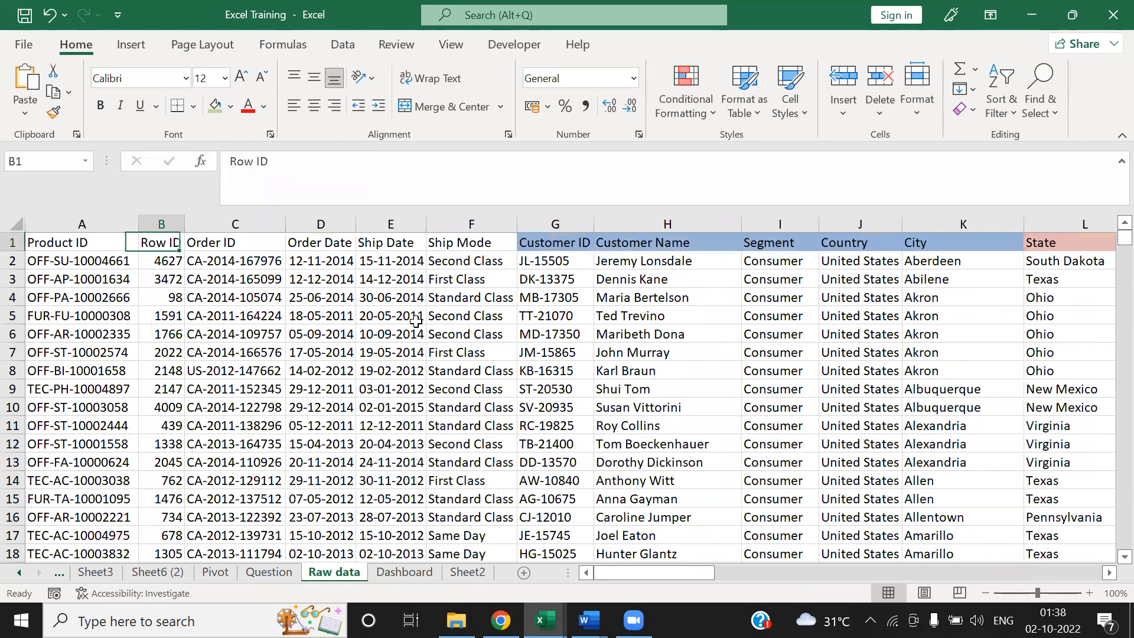
key("Right")
key("Right")
key("Right")
key("Right")
key("Right")
key("Right")
key("Right")
key("Right")
key("Right")
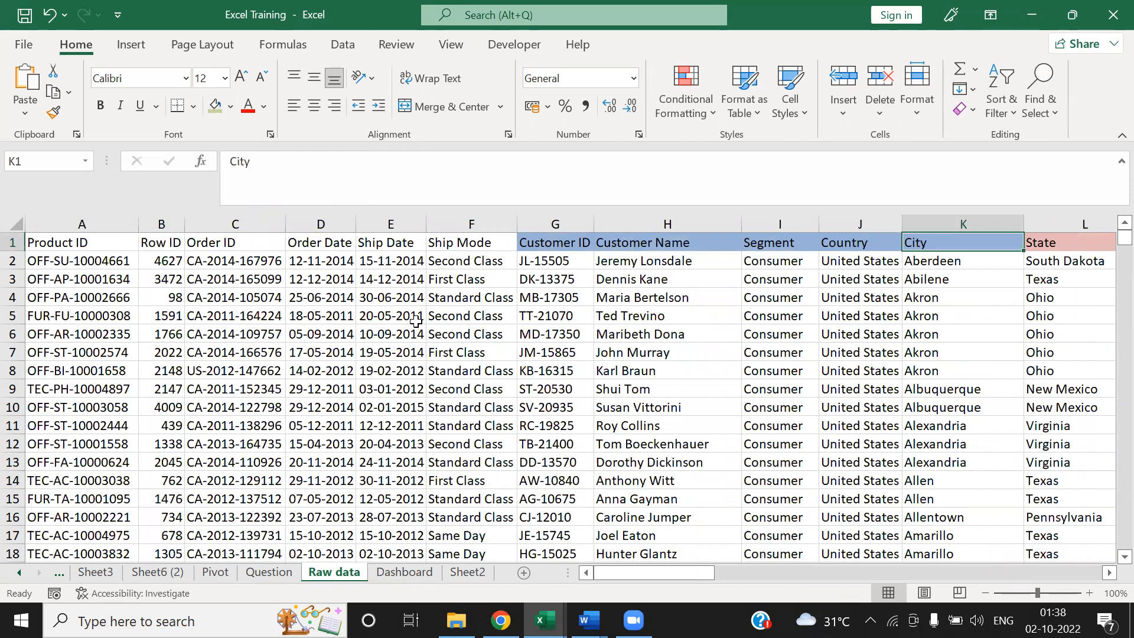
key("Right")
key("Right")
key("Right")
key("Right")
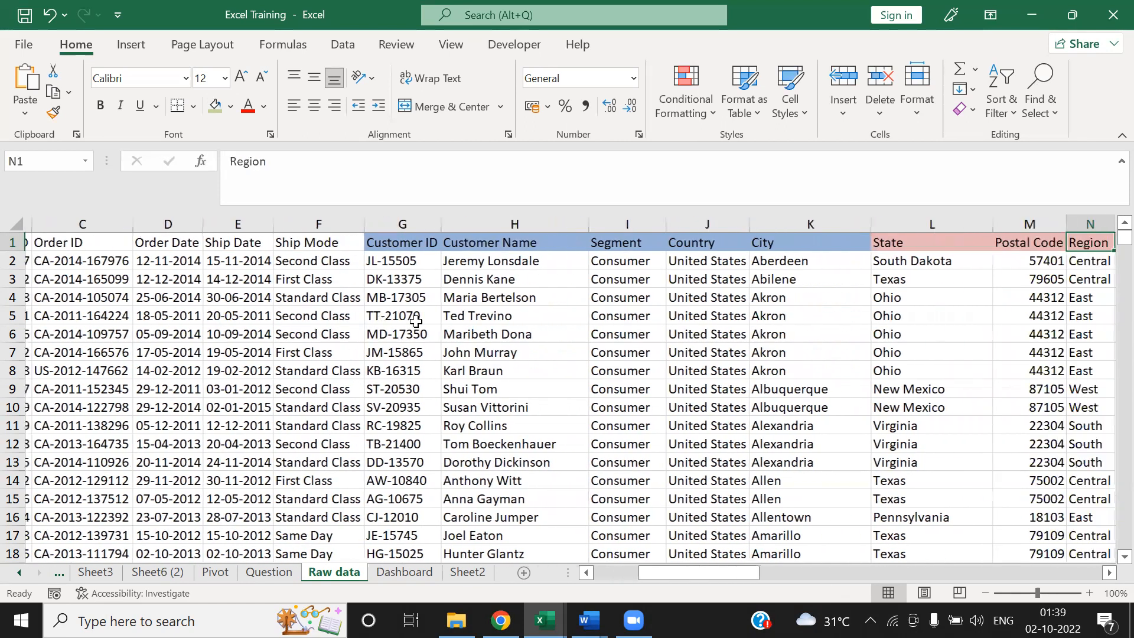
key("Left")
key("Left")
key("Left")
key("Right")
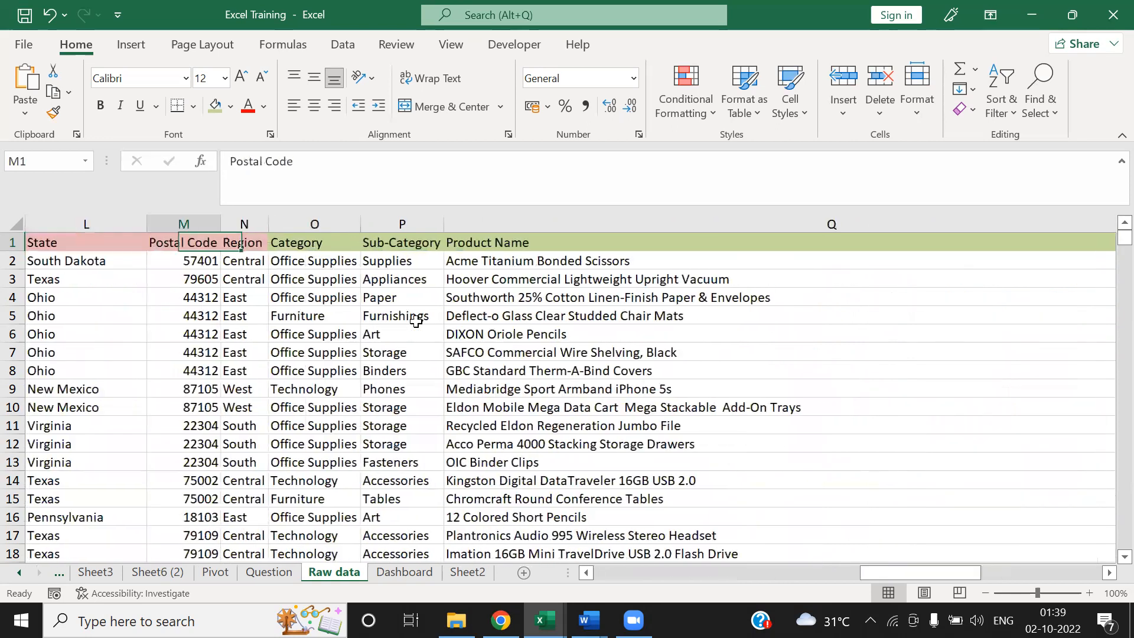
key("Right")
key("Right")
key("Right")
key("Right")
key("Right")
key("Right")
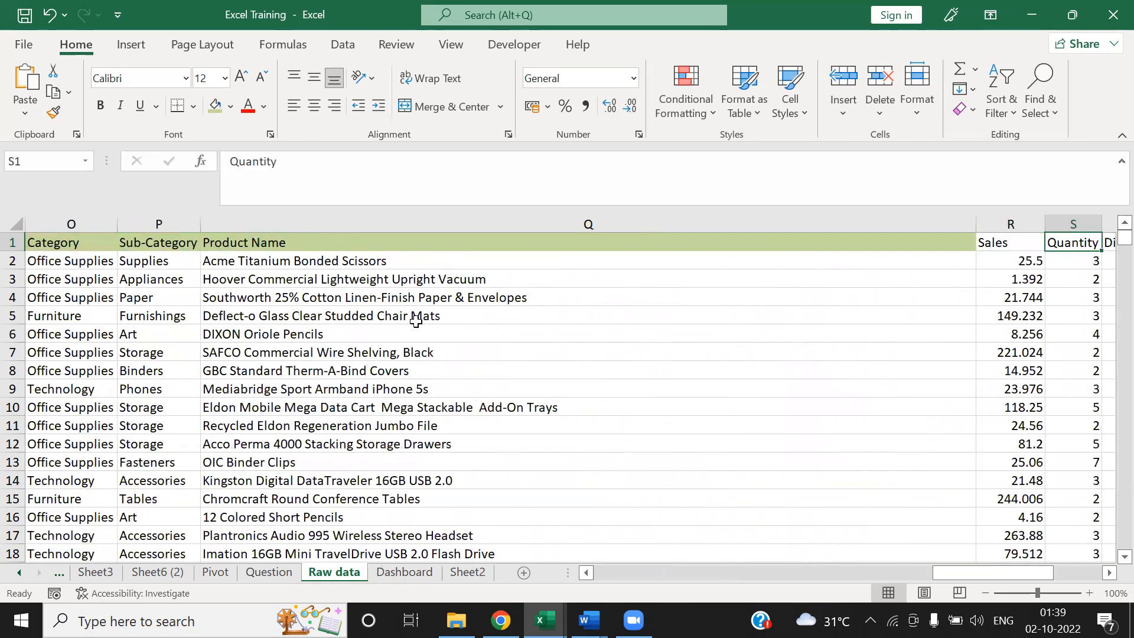
key("Left")
key("Left")
Step: Return to the Product ID header and examine the fields again up to the Discount column
key("ctrl+Home")
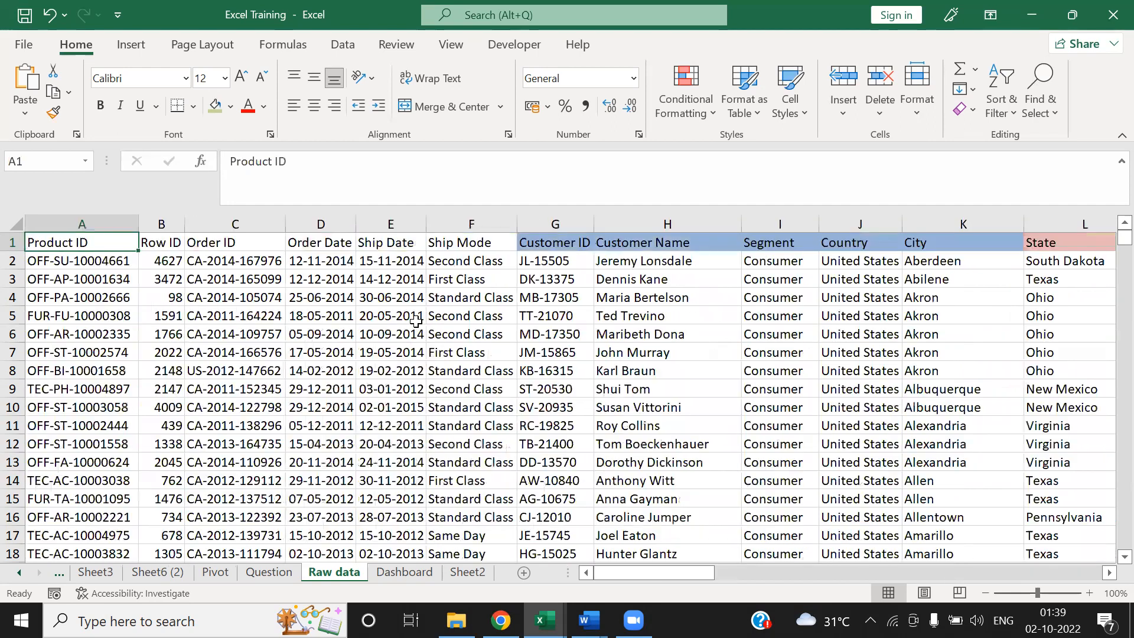
key("Right")
key("Right")
key("Right")
key("Right")
key("Right")
key("Right")
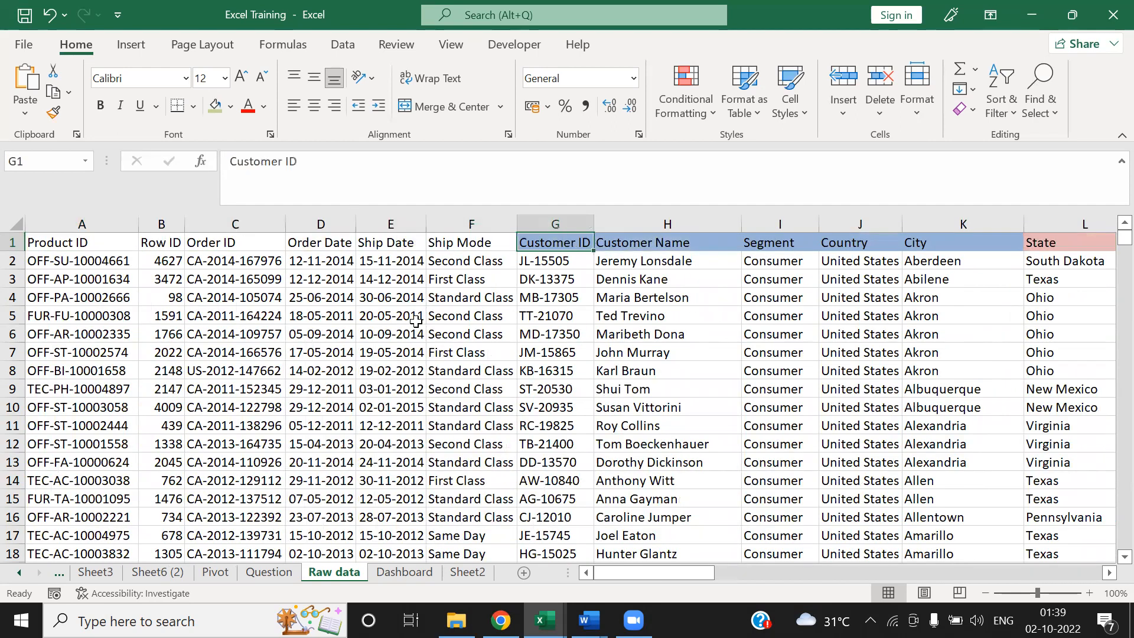
key("ctrl+Right")
key("Left")
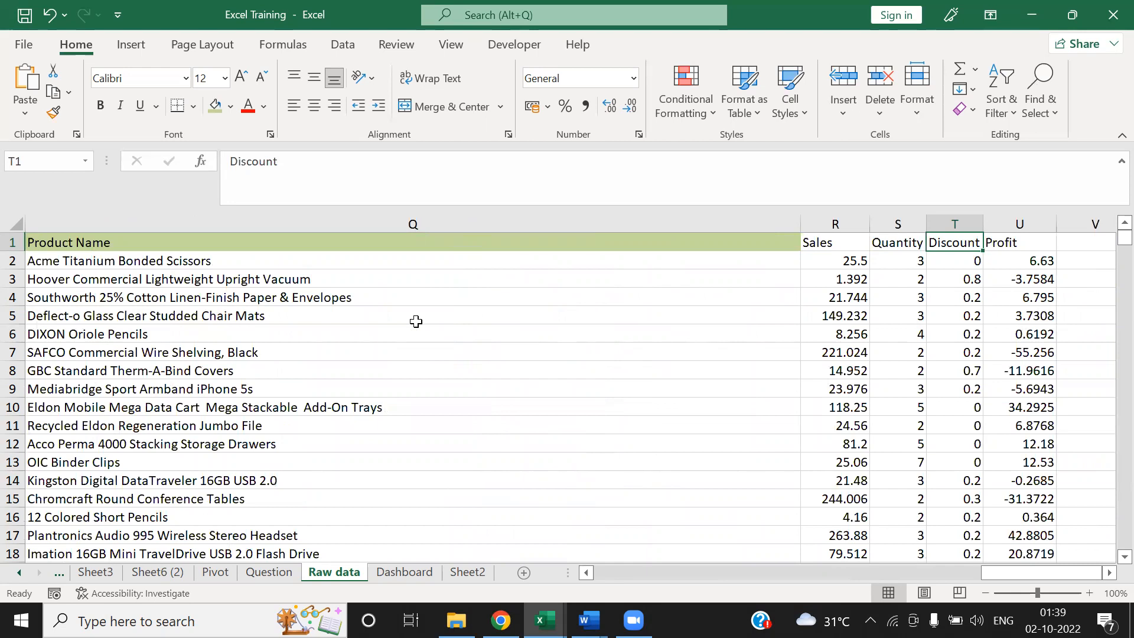
Step: Examine the numeric header fields from Sales through Profit (R1:U1) in the raw data
key("Left")
key("Left")
key("Left")
key("Right")
key("Right")
key("Right")
key("Right")
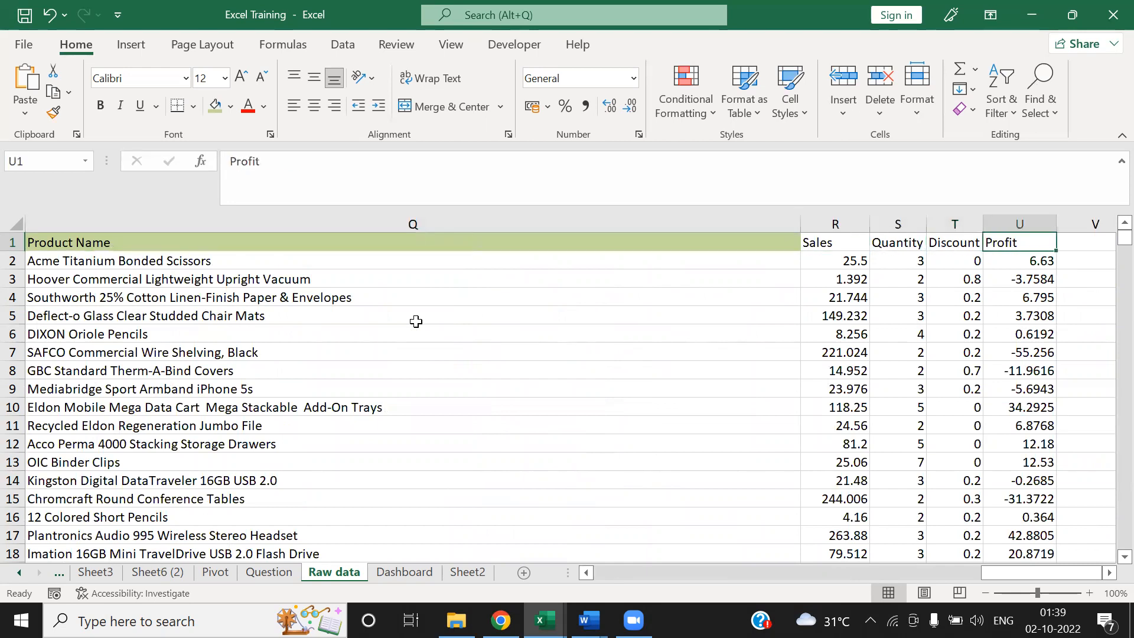
scroll(417, 322, "right", 1)
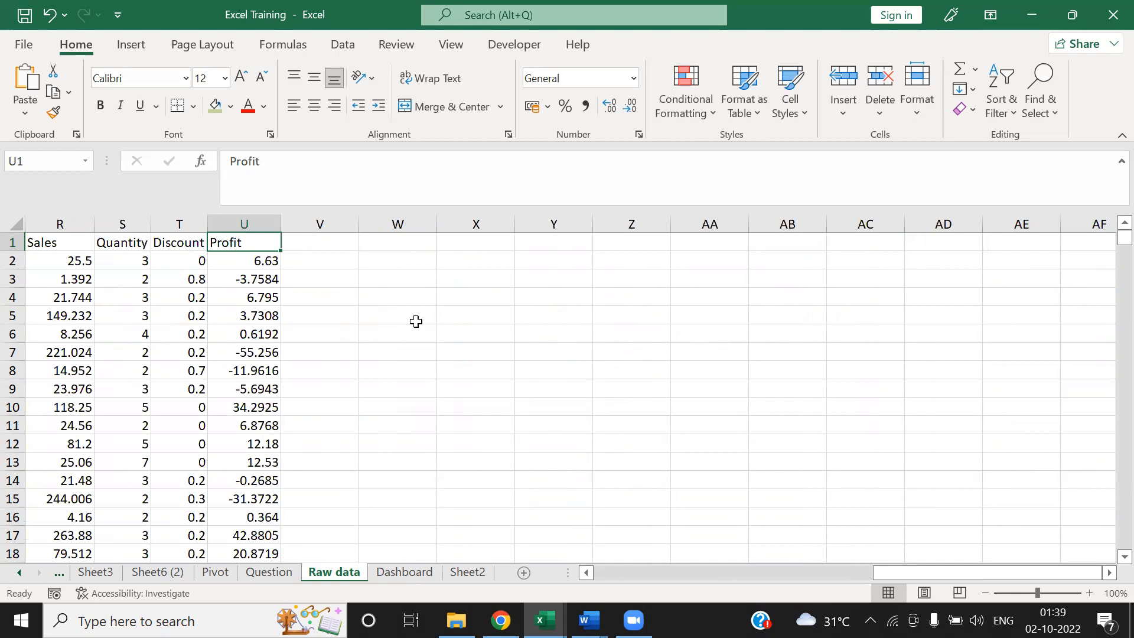
Step: Highlight the descriptive headers from Product ID through Product Name (A1:Q1), and the numeric headers from Sales through Profit (R1:U1)
key("Left")
key("Left")
key("Left")
key("Left")
key("Left")
key("Left")
key("Left")
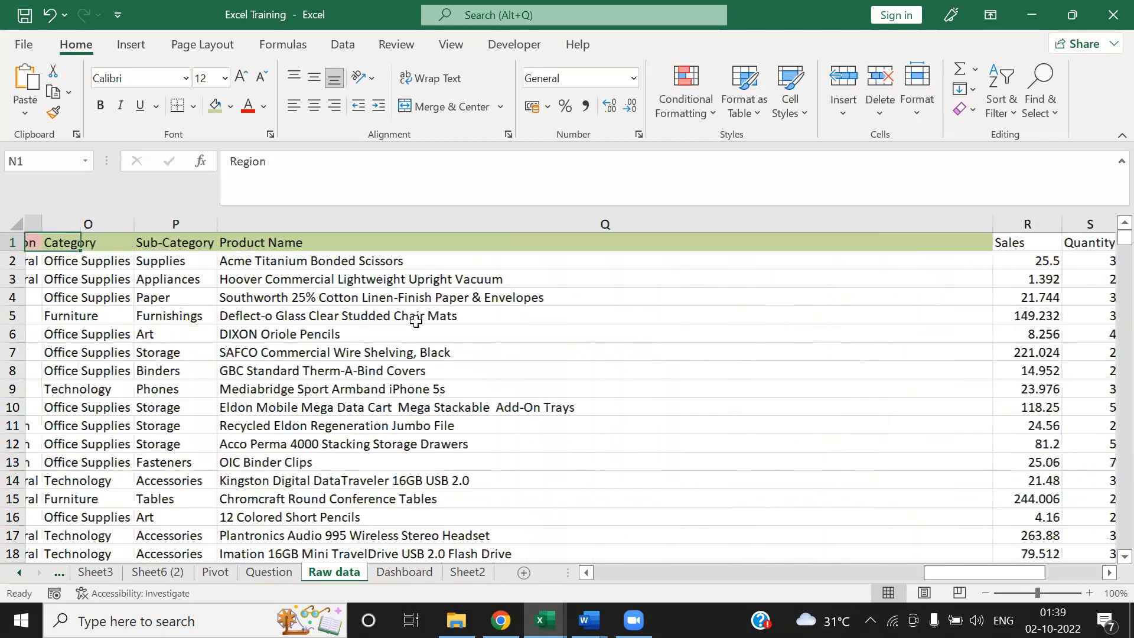
key("Left")
key("Left")
key("Left")
key("Left")
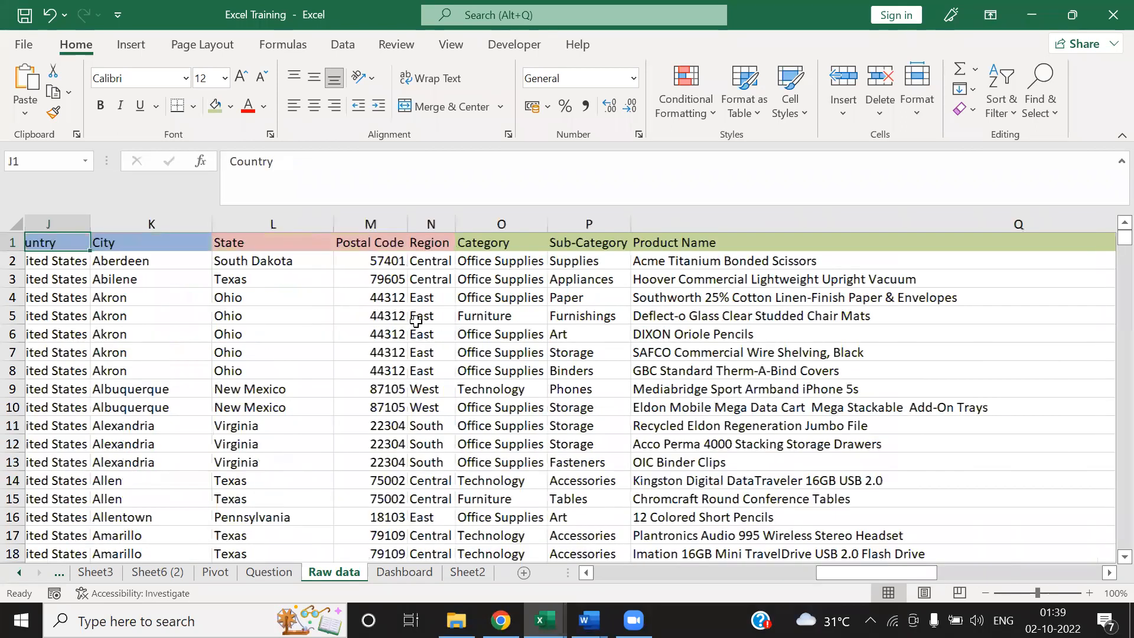
key("Left")
key("Left")
key("Left")
key("Left")
key("Left")
key("Left")
key("Left")
key("Left")
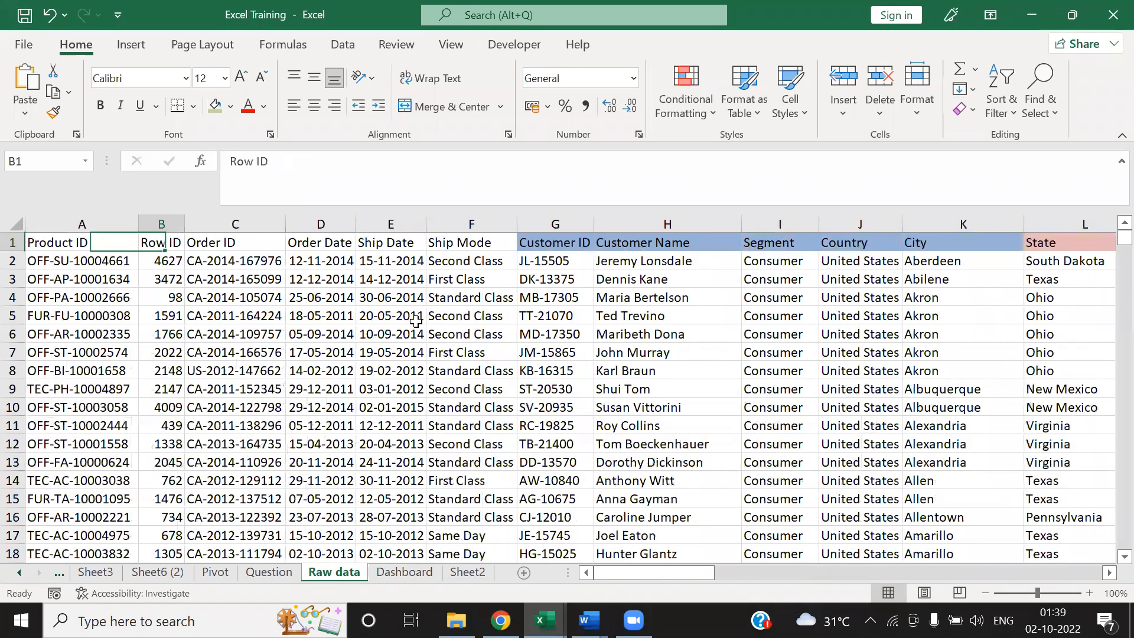
key("Left")
key("shift+Right")
key("shift+Right")
key("shift+Right")
key("shift+Right")
key("shift+Right")
key("shift+Right")
key("shift+Right")
key("shift+Right")
key("shift+Right")
key("shift+Right")
key("shift+Right")
key("shift+Right")
key("shift+Right")
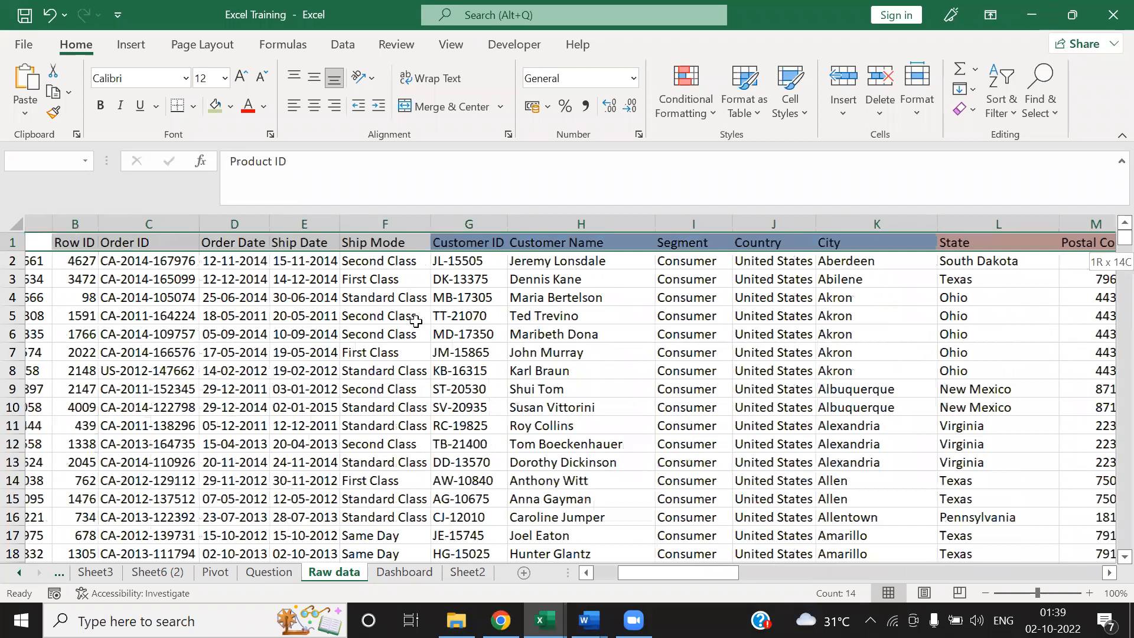
key("shift+Right")
key("shift+Right")
key("shift+Right")
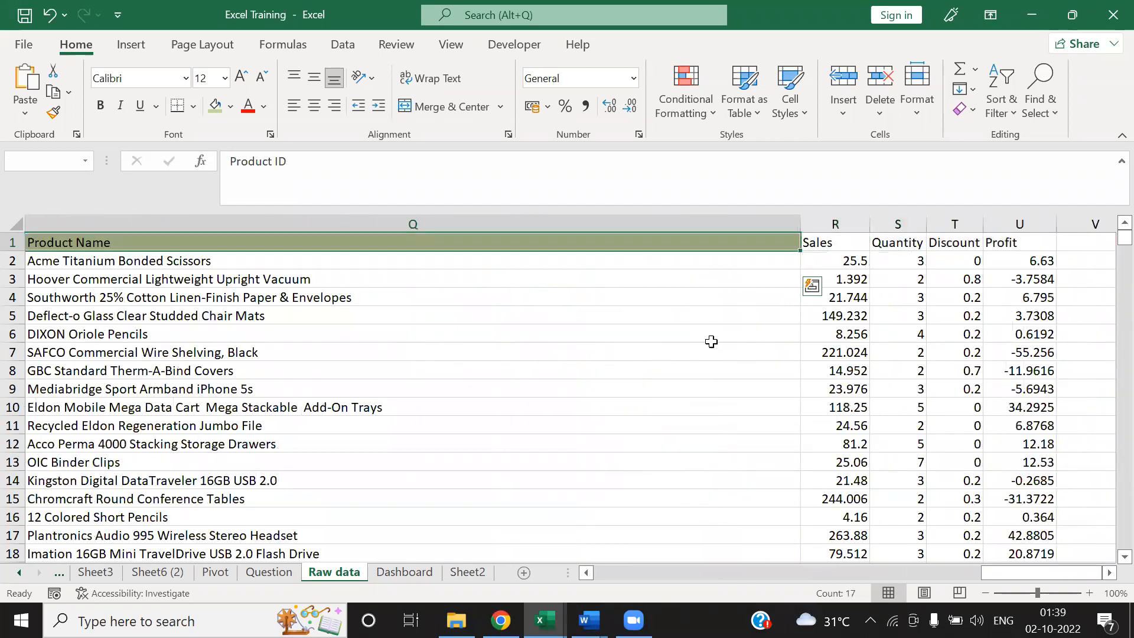
left_click_drag(815, 239, 1019, 225)
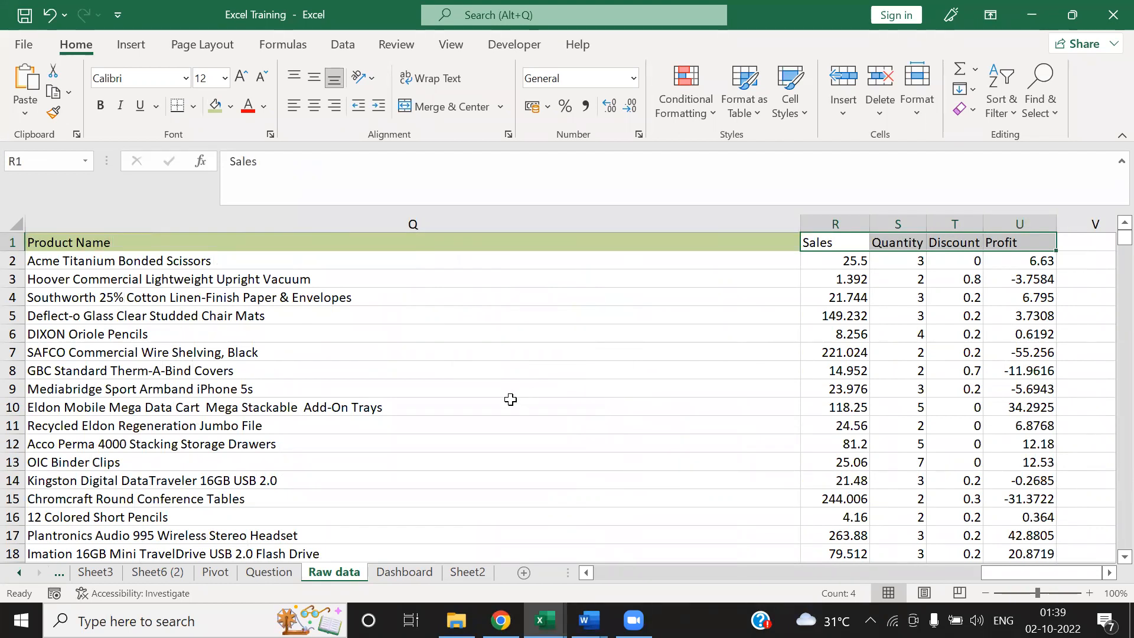
Step: Open the Question sheet and go to the Business Question heading in cell A1
left_click(265, 573)
left_click(330, 430)
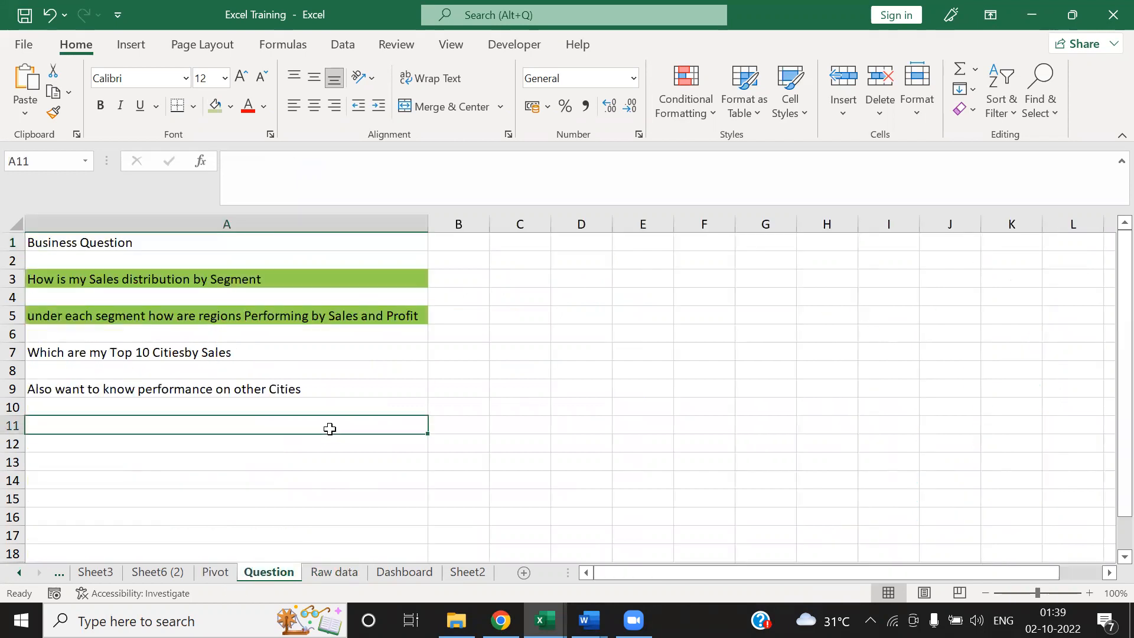
key("ctrl+Up")
key("ctrl+Up")
key("ctrl+Up")
key("ctrl+Up")
key("ctrl+Up")
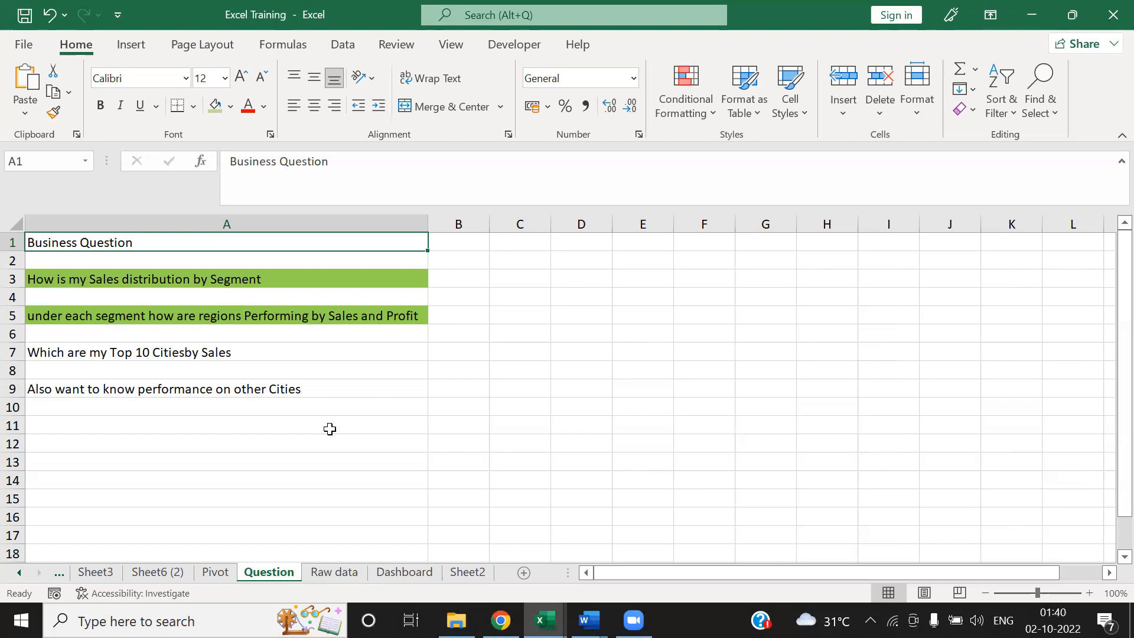
Step: Fill the business question cells A3:A9 with white to clear their green highlighting
key("Down")
key("Down")
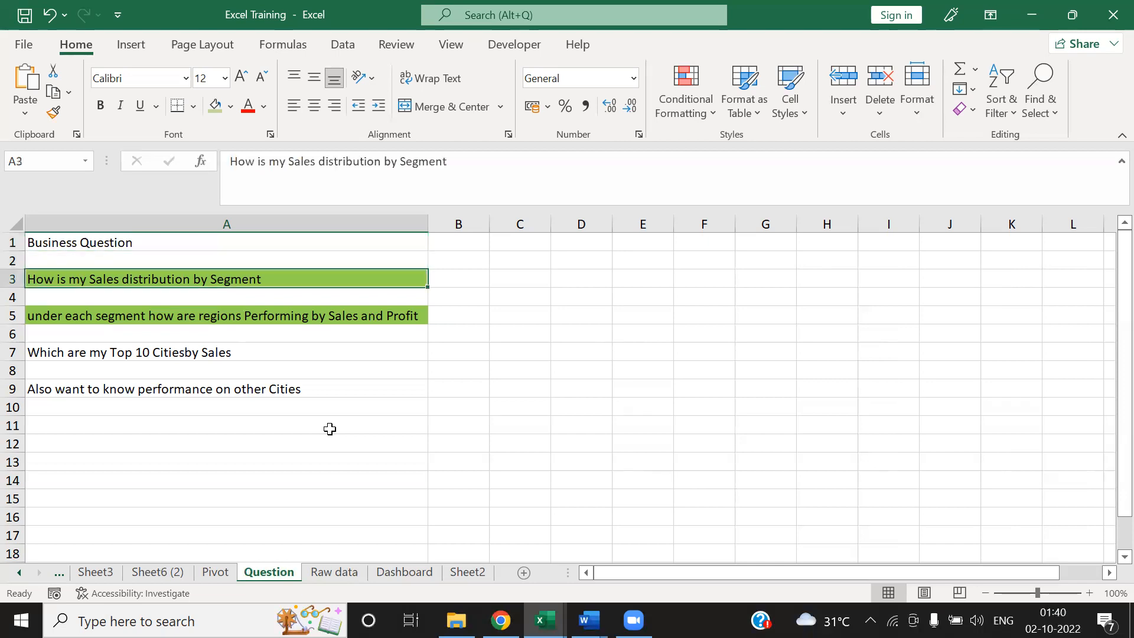
key("shift+Down")
key("shift+Down")
key("shift+Down")
key("shift+Down")
key("shift+Down")
key("shift+Down")
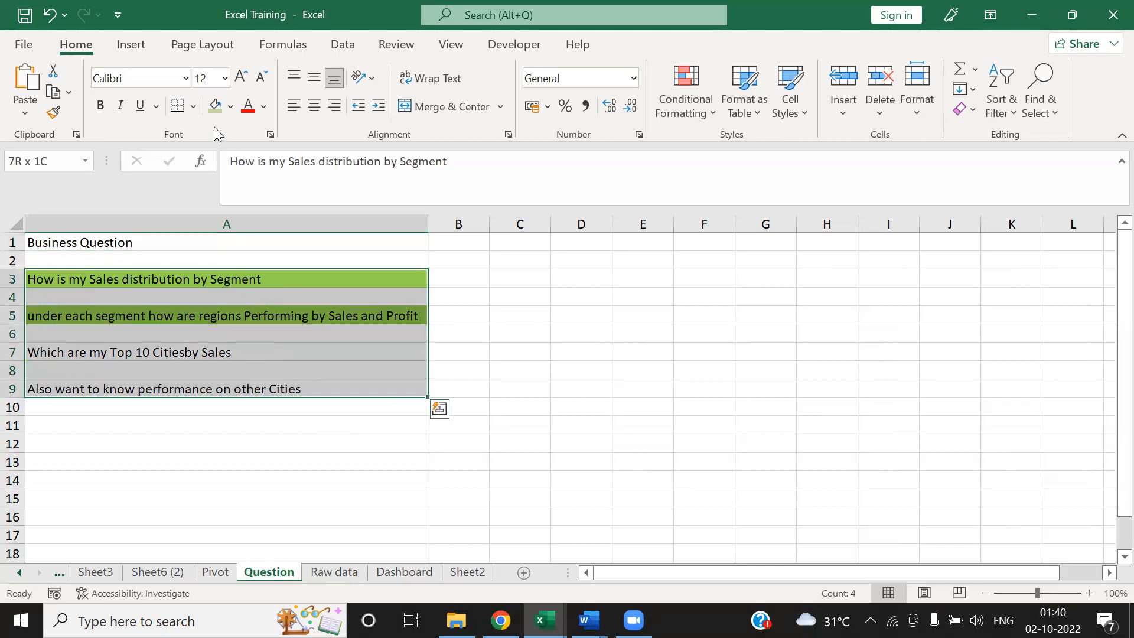
left_click(231, 109)
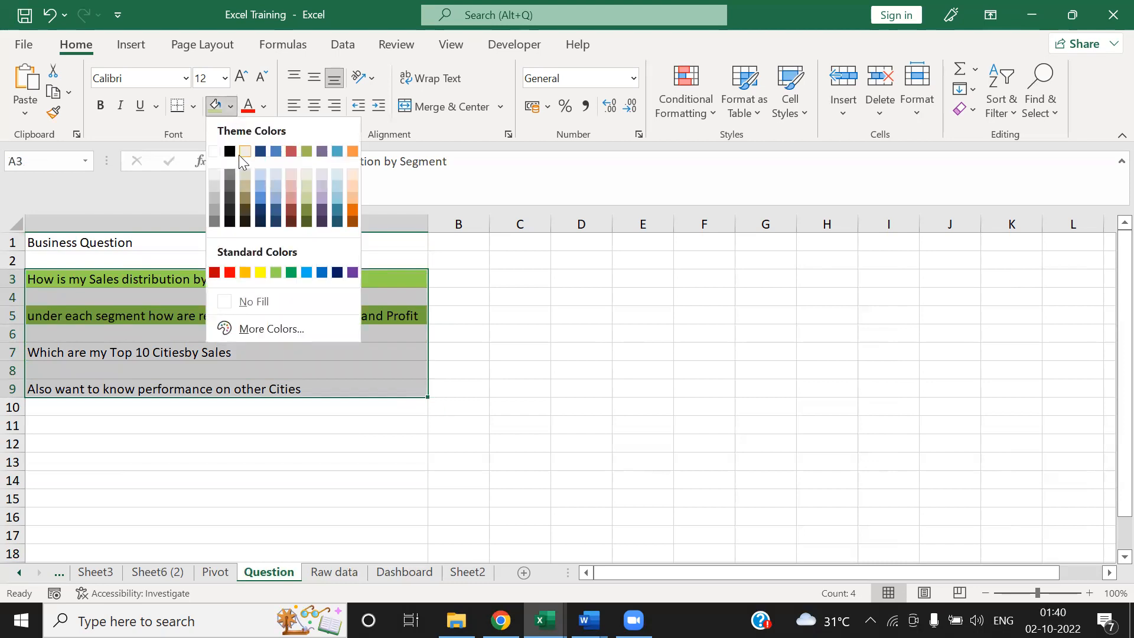
left_click(215, 152)
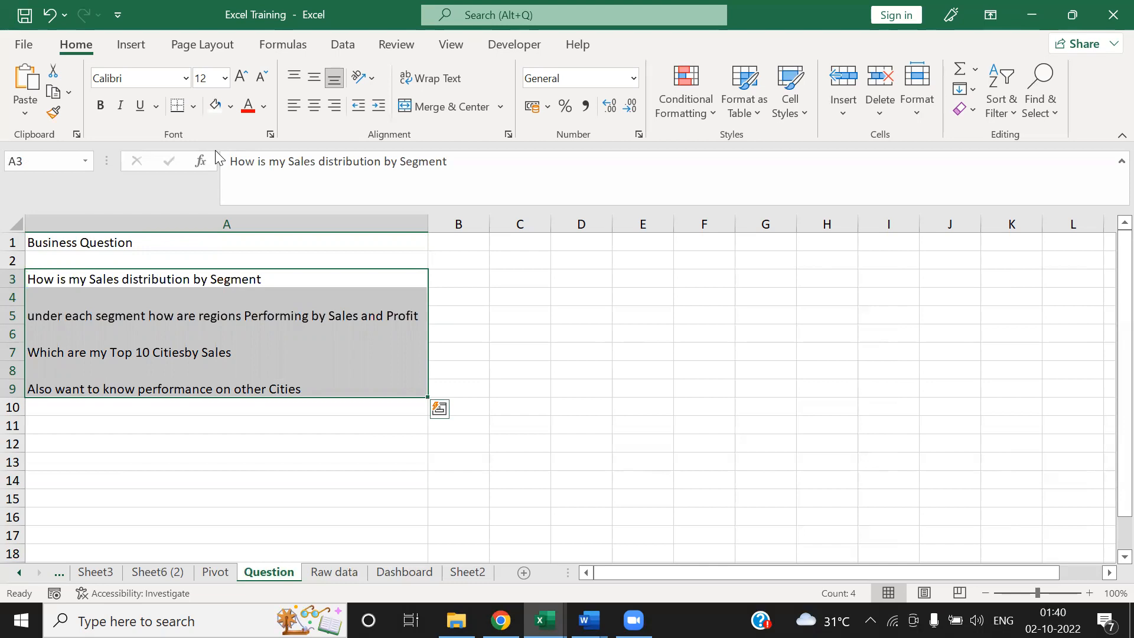
Step: Read through the business questions in column A, ending on the segment sales distribution question in A3
key("Right")
key("Left")
key("Down")
key("Up")
key("Up")
key("Up")
key("Down")
key("Down")
key("Down")
key("Down")
key("Down")
key("Down")
key("Up")
key("Up")
key("Up")
key("Up")
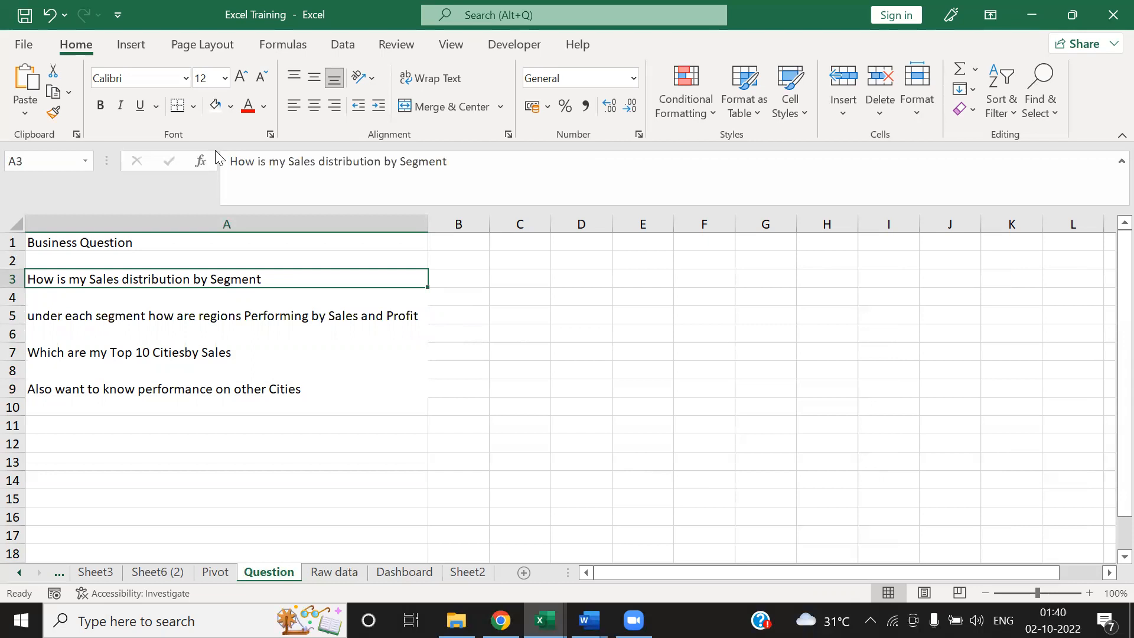
Step: Return to the Raw data sheet and select the whole Segment column (column I)
left_click(344, 574)
left_click(75, 350)
key("ctrl+Up")
key("ctrl+Left")
key("Right")
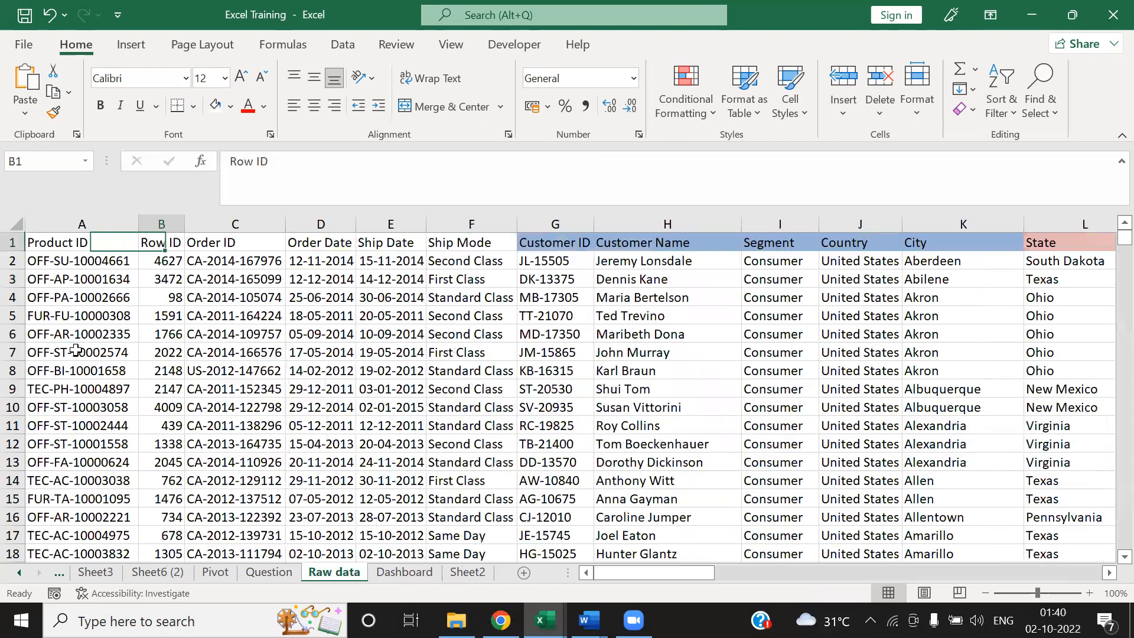
key("Right")
key("Right")
key("Right")
key("Right")
key("Right")
key("Right")
key("Right")
key("Right")
key("Right")
key("Left")
key("Left")
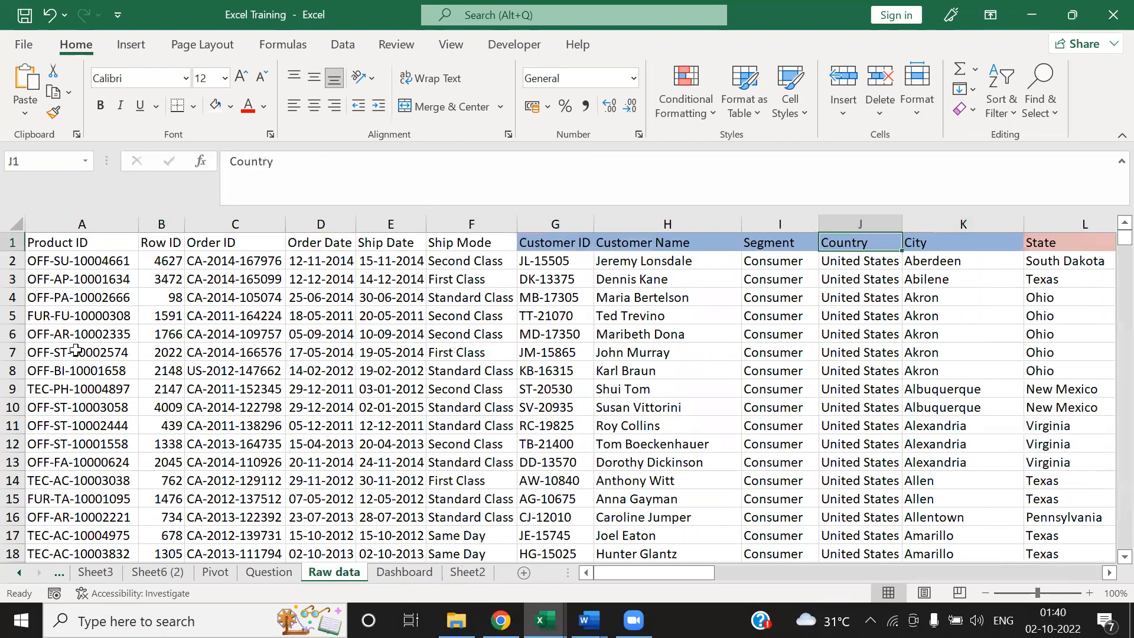
key("ctrl+space")
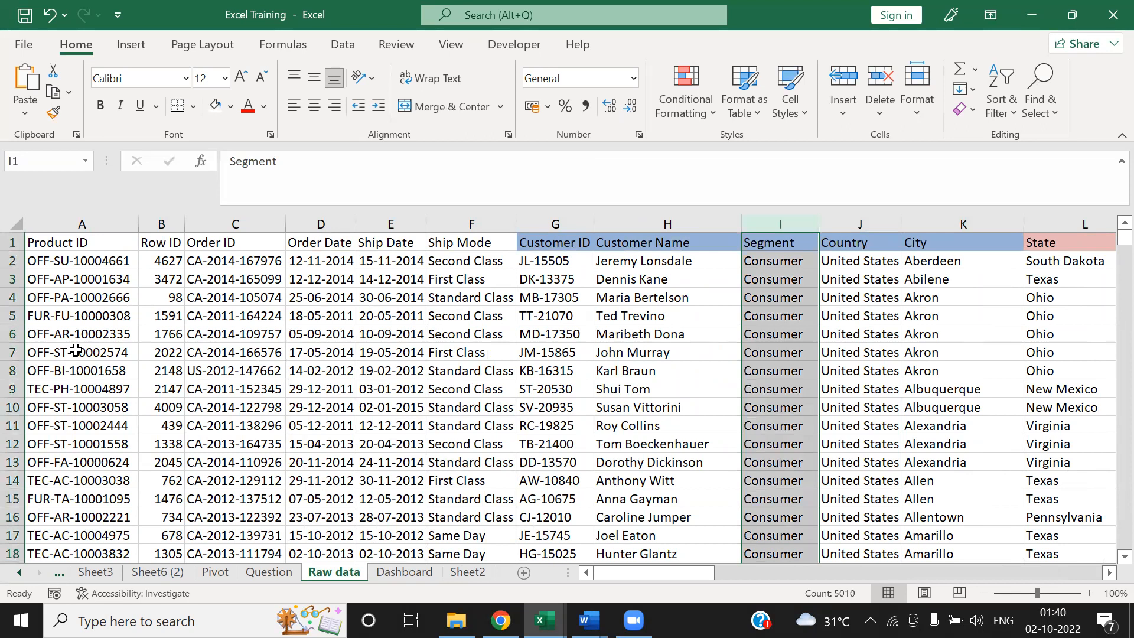
Step: Add filters to the raw data header row and view the list of values in the Segment filter without filtering
key("Right")
key("shift+space")
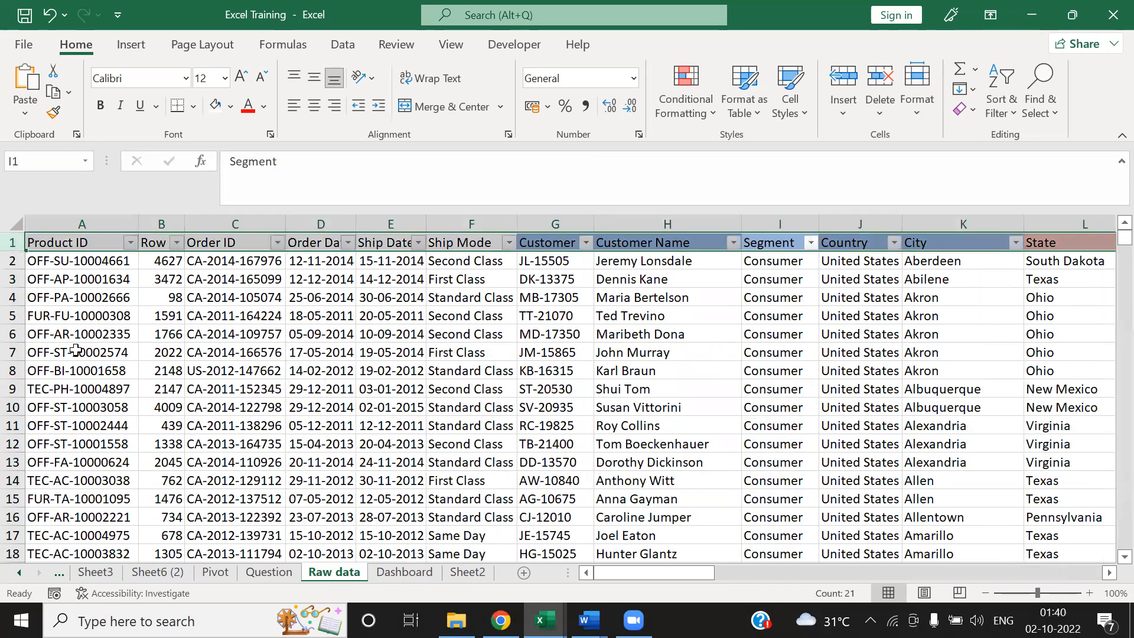
key("ctrl+shift+l")
key("Right")
key("Left")
key("alt+Down")
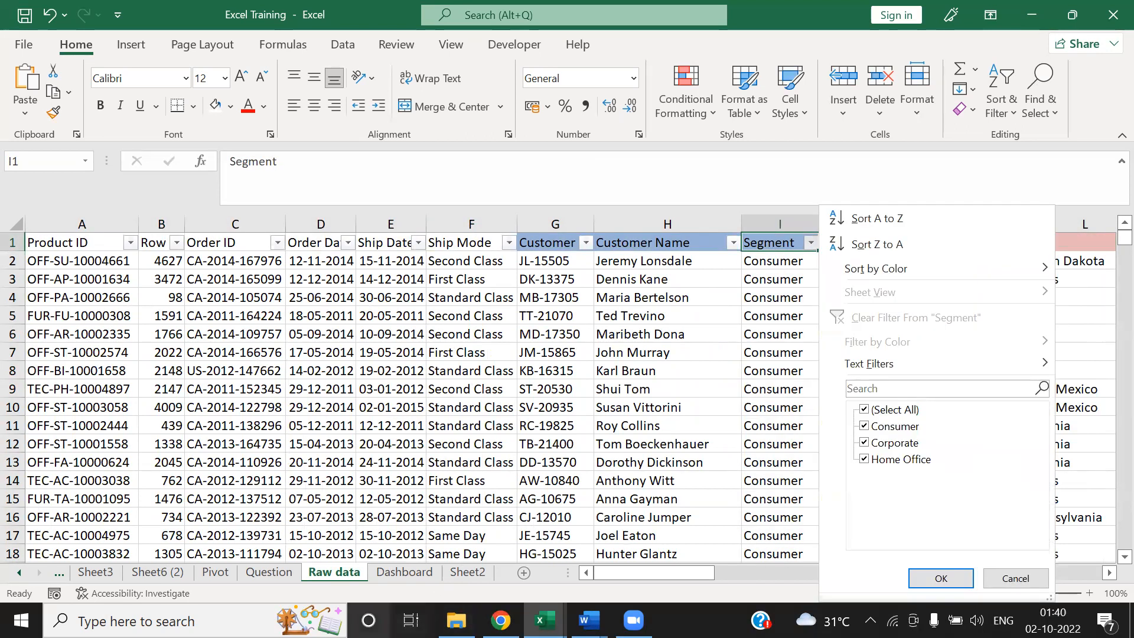
left_click(1016, 579)
left_click(393, 515)
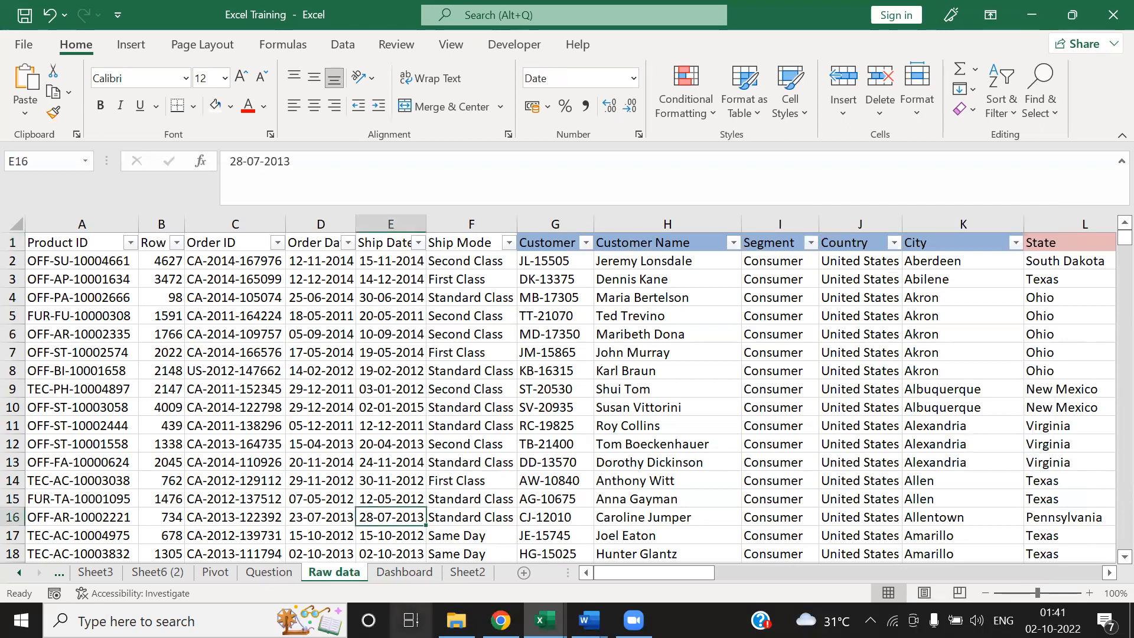
Step: Delete Sheet2, which holds the old Home Office region chart, from the workbook
left_click(391, 568)
left_click(464, 574)
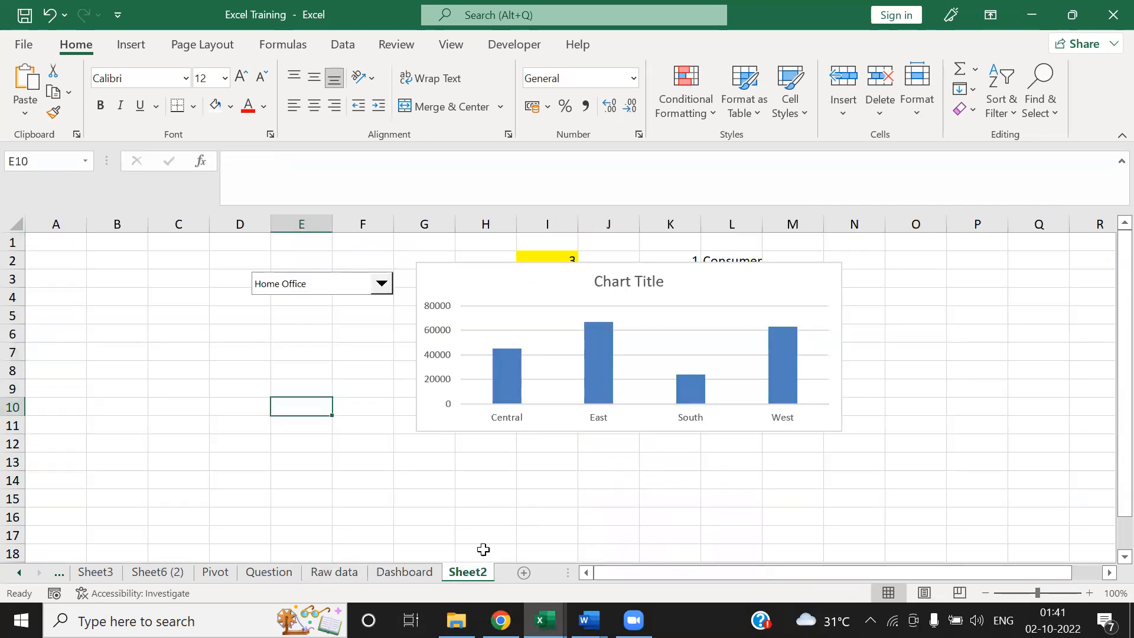
right_click(465, 581)
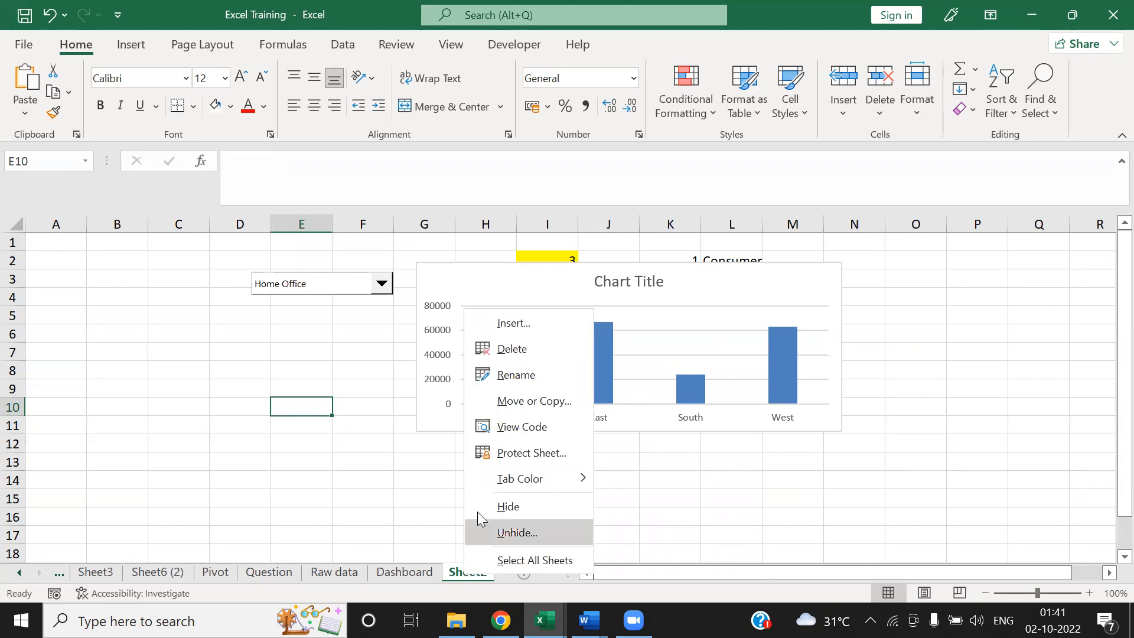
left_click(511, 361)
left_click(520, 358)
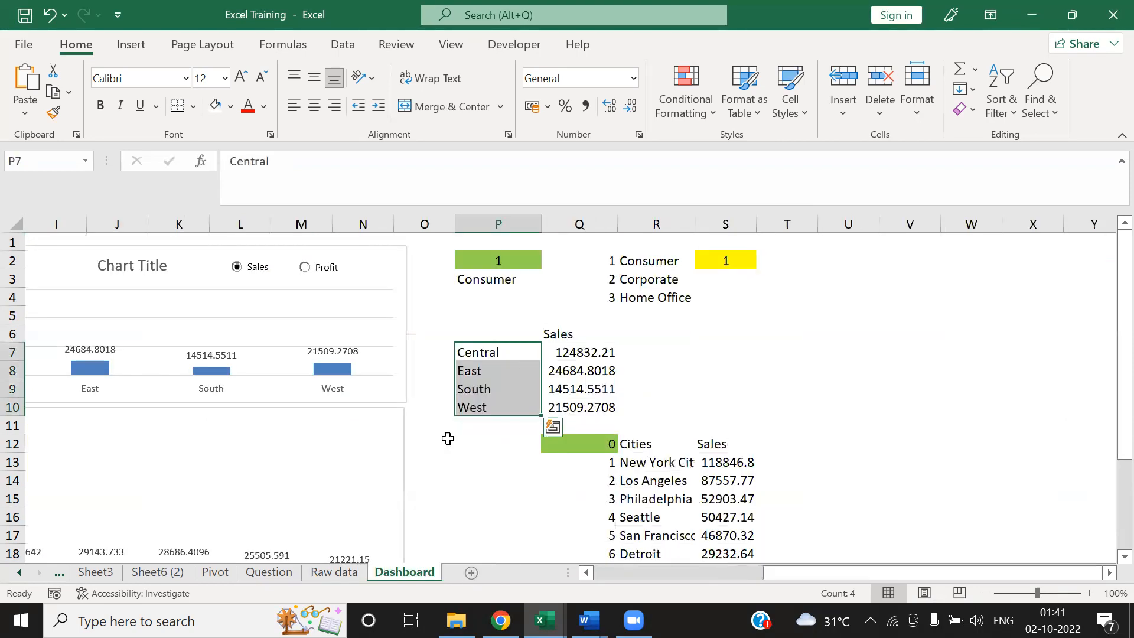
Step: Move the Pivot sheet to the end, after Dashboard, and go to the segment sales pivot table in columns A:B
left_click(215, 574)
mouse_move(224, 576)
left_mouse_down()
mouse_move(282, 557)
mouse_move(448, 568)
left_mouse_up()
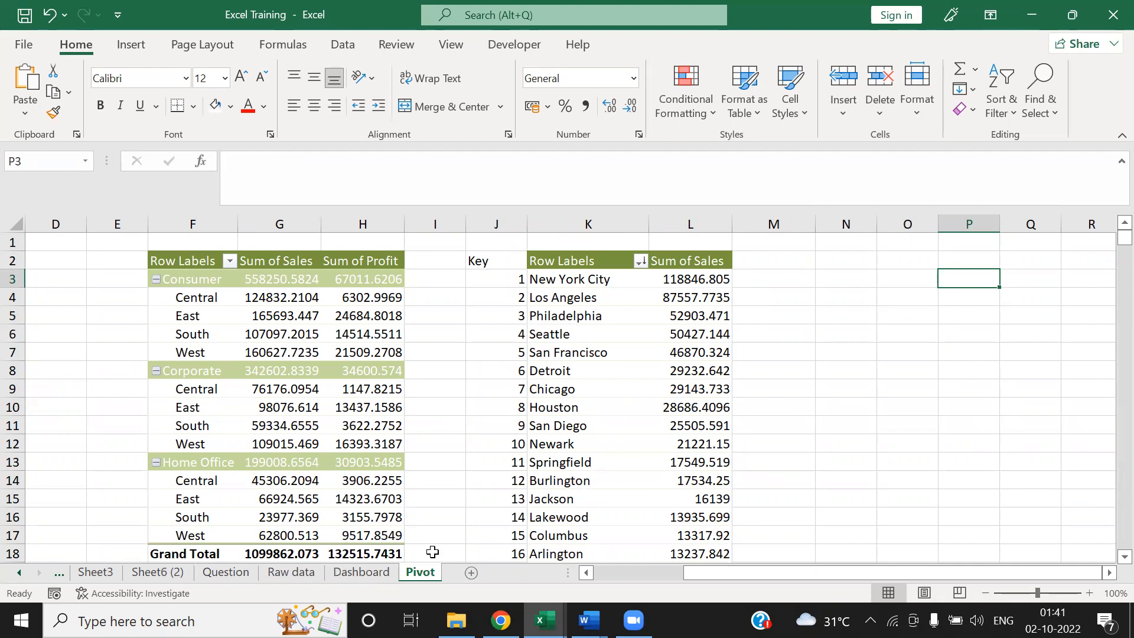
left_click(486, 378)
key("ctrl+Up")
key("ctrl+Left")
key("ctrl+Left")
key("ctrl+Left")
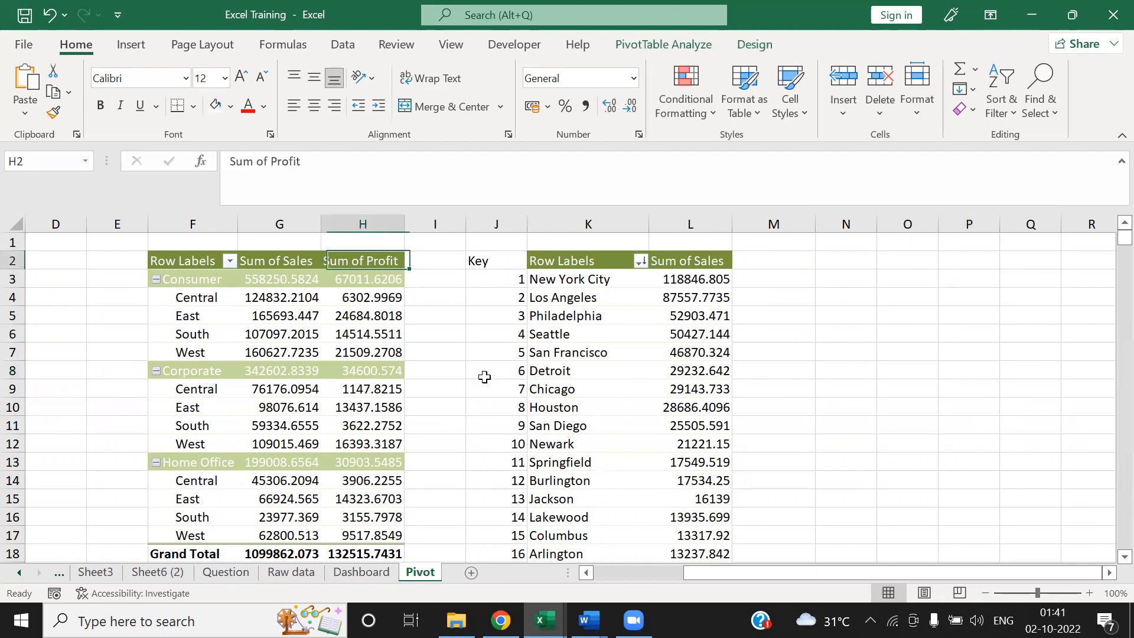
key("Down")
key("Down")
key("Down")
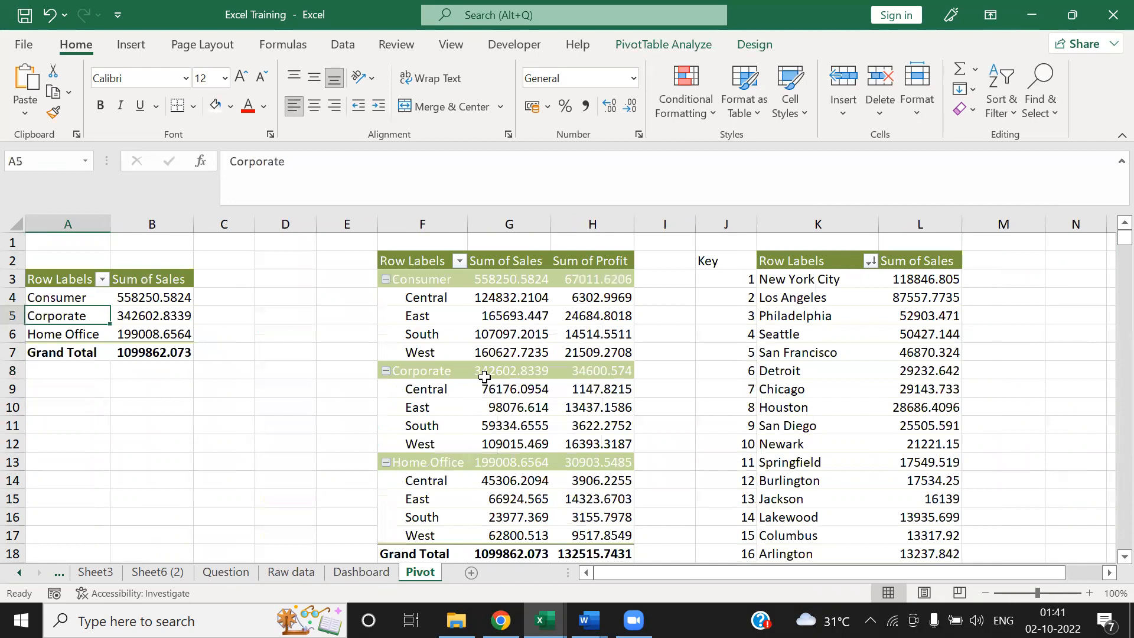
Step: Copy the Consumer, Corporate and Home Office sales rows (A4:B6) of the segment pivot table, excluding the grand total
left_click(56, 381)
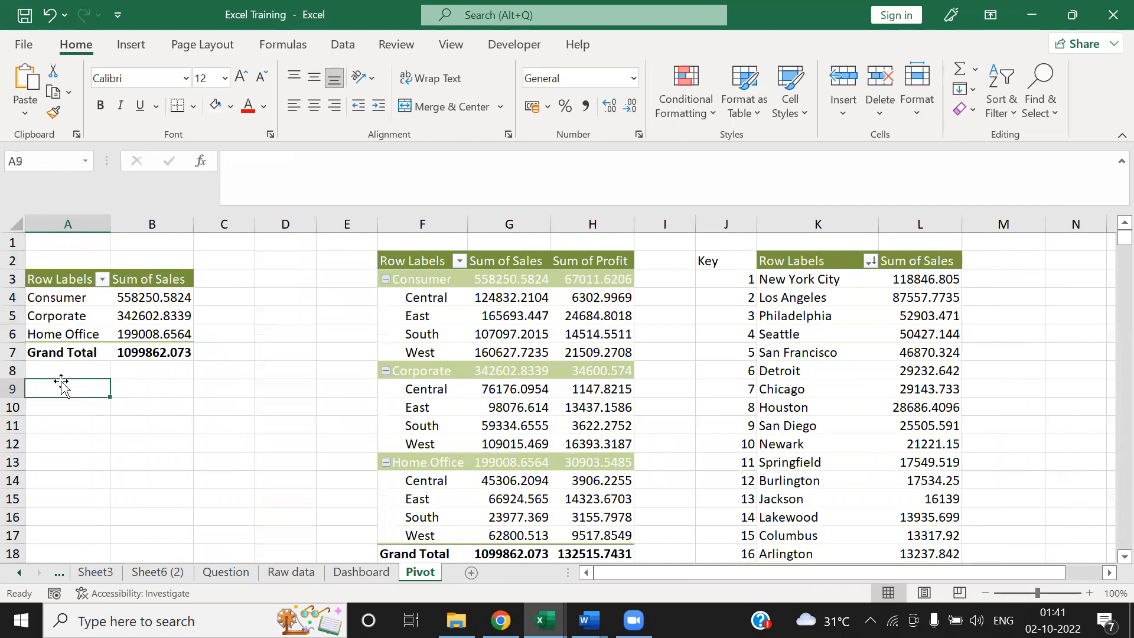
left_click(59, 302)
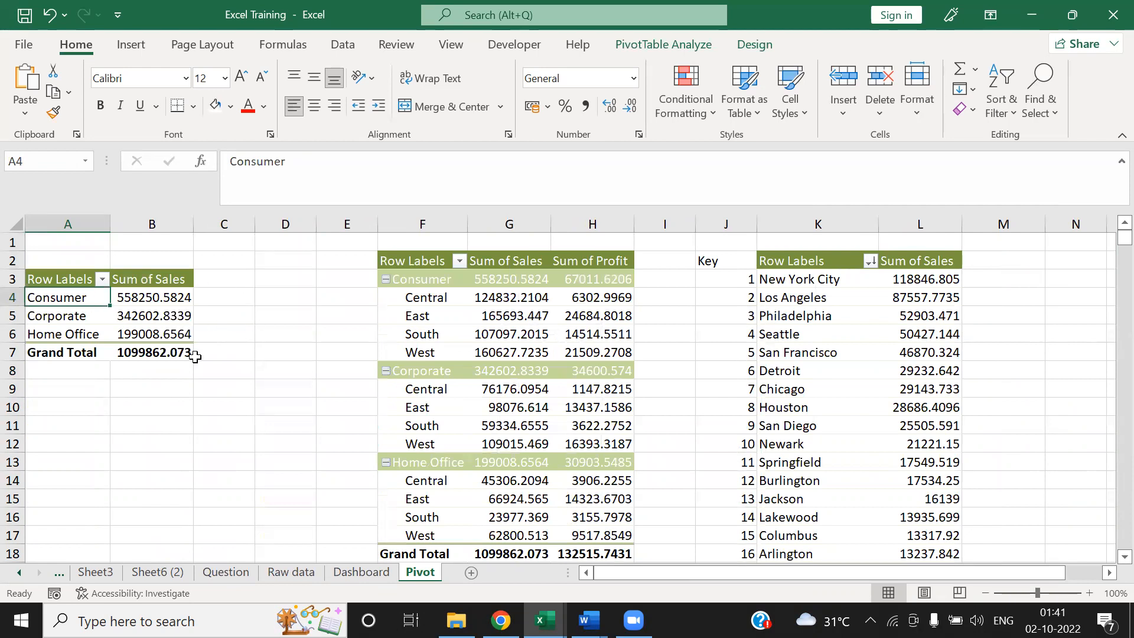
key("shift+Right")
key("shift+Down")
key("shift+Down")
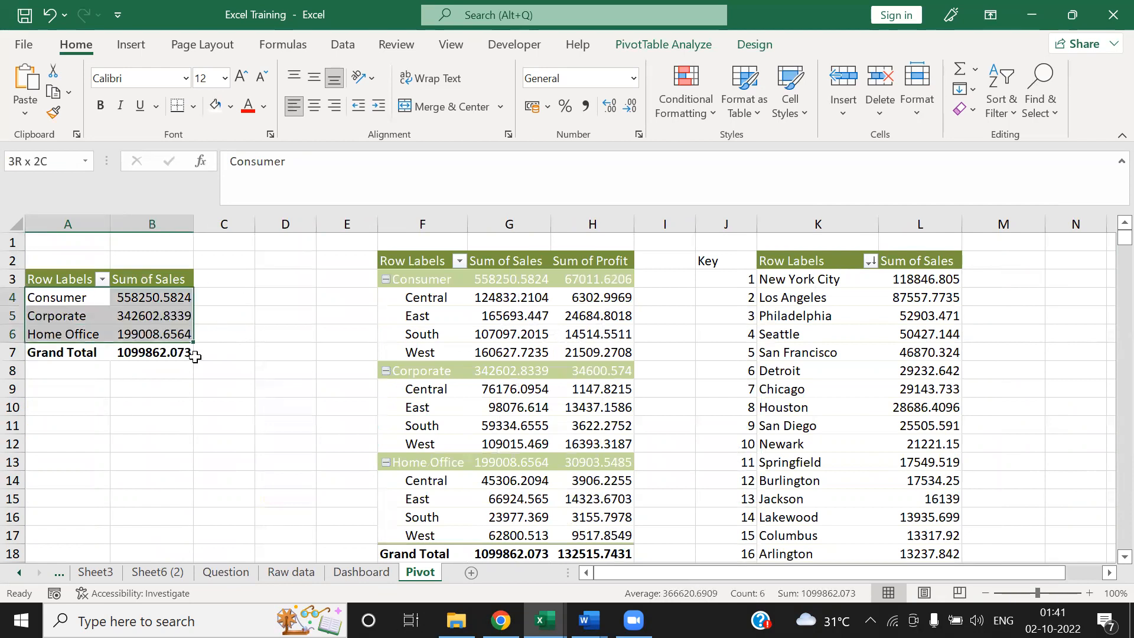
key("ctrl+c")
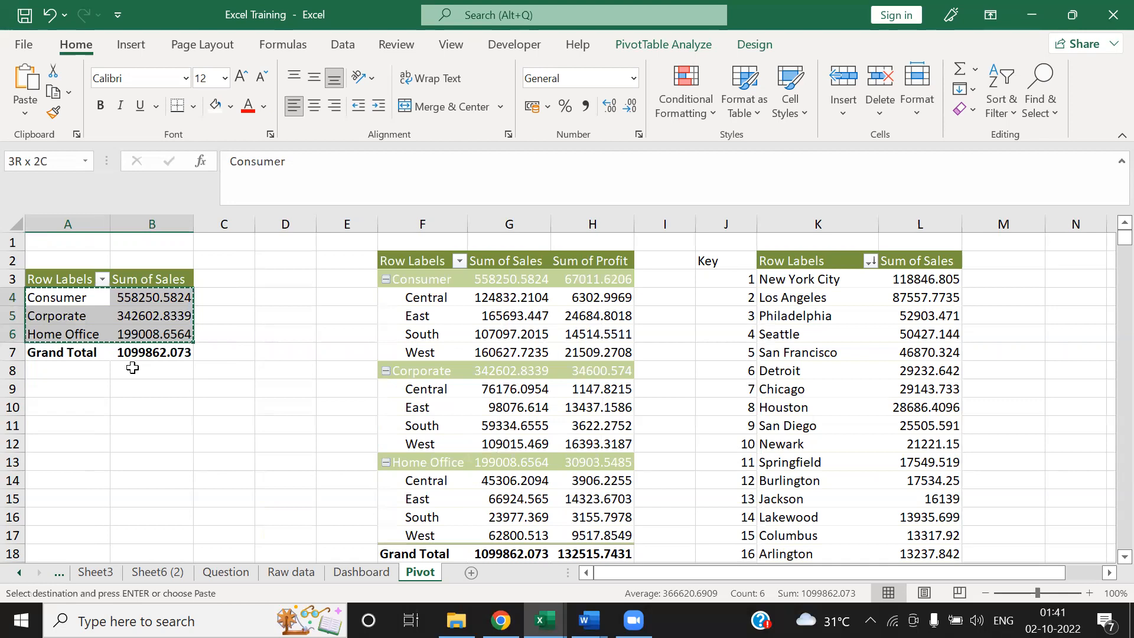
Step: Add a new worksheet after Pivot and paste the copied segment sales as values starting in cell B2
left_click(470, 572)
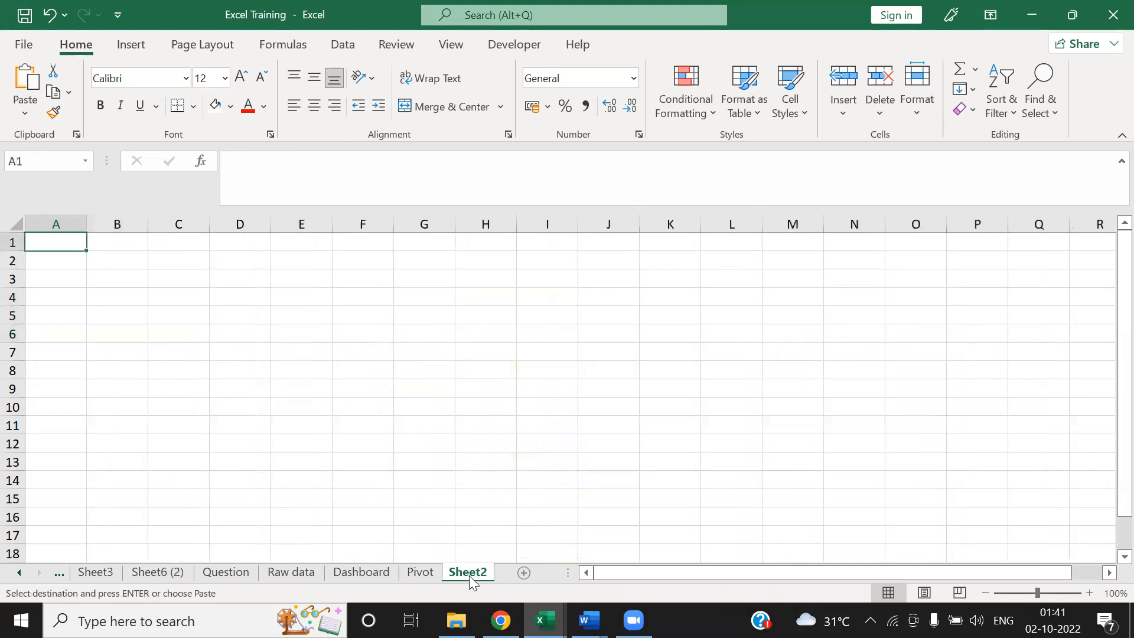
key("Right")
key("Down")
key("alt+e")
key("s")
key("v")
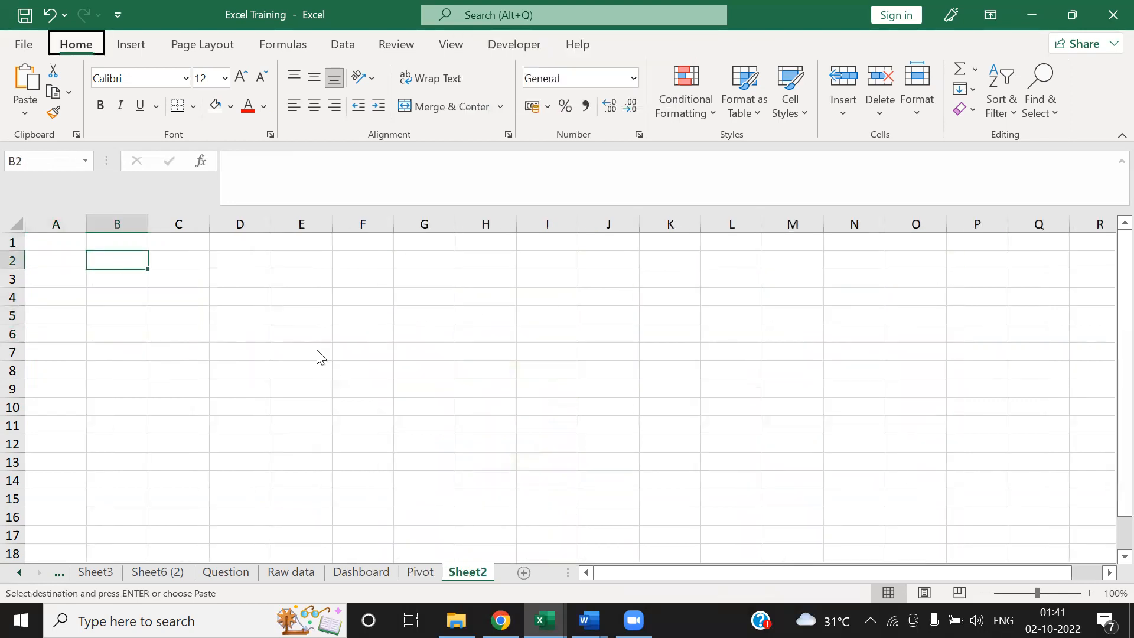
key("Return")
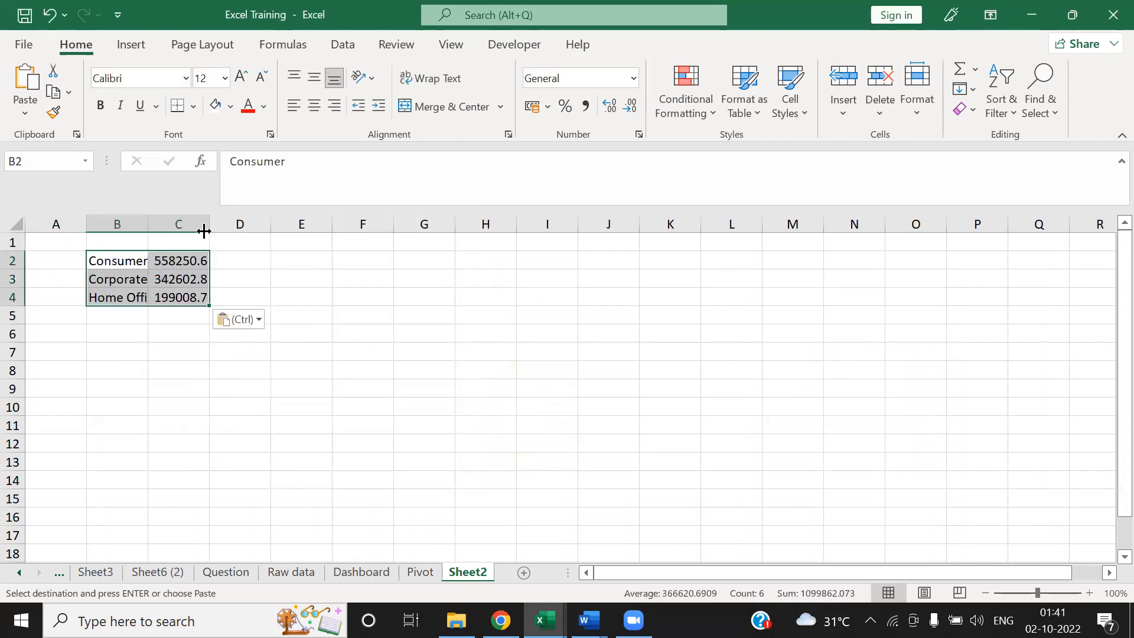
Step: Insert a 2-D pie chart of the segment sales in B2:C4 and apply the glossy gradient chart style, the last in the gallery
left_click(133, 49)
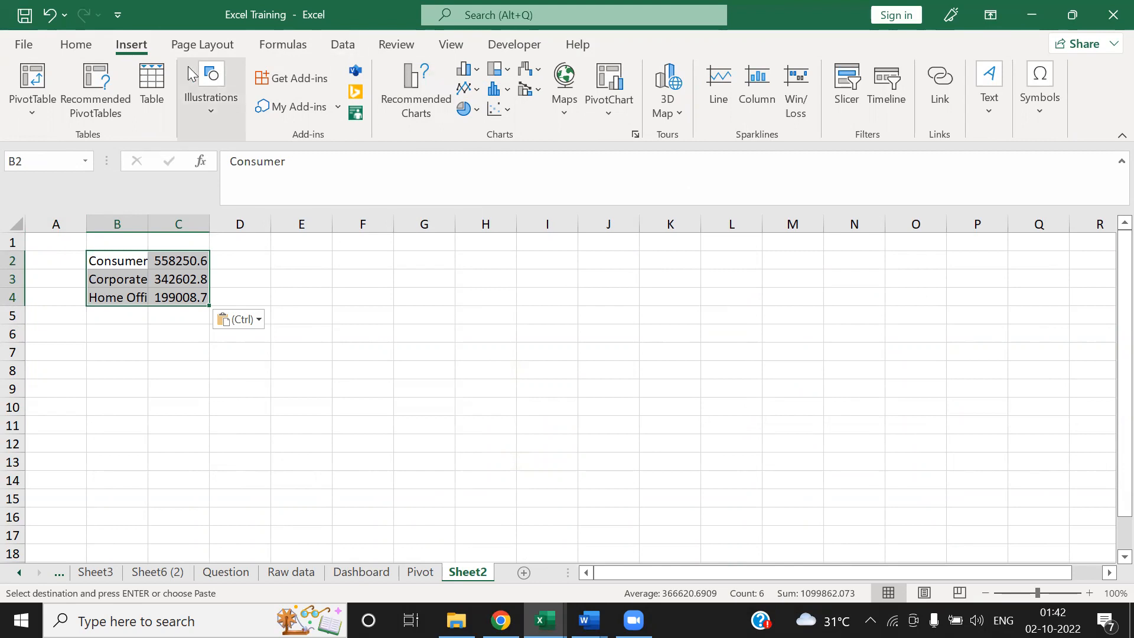
left_click(473, 112)
left_click(477, 165)
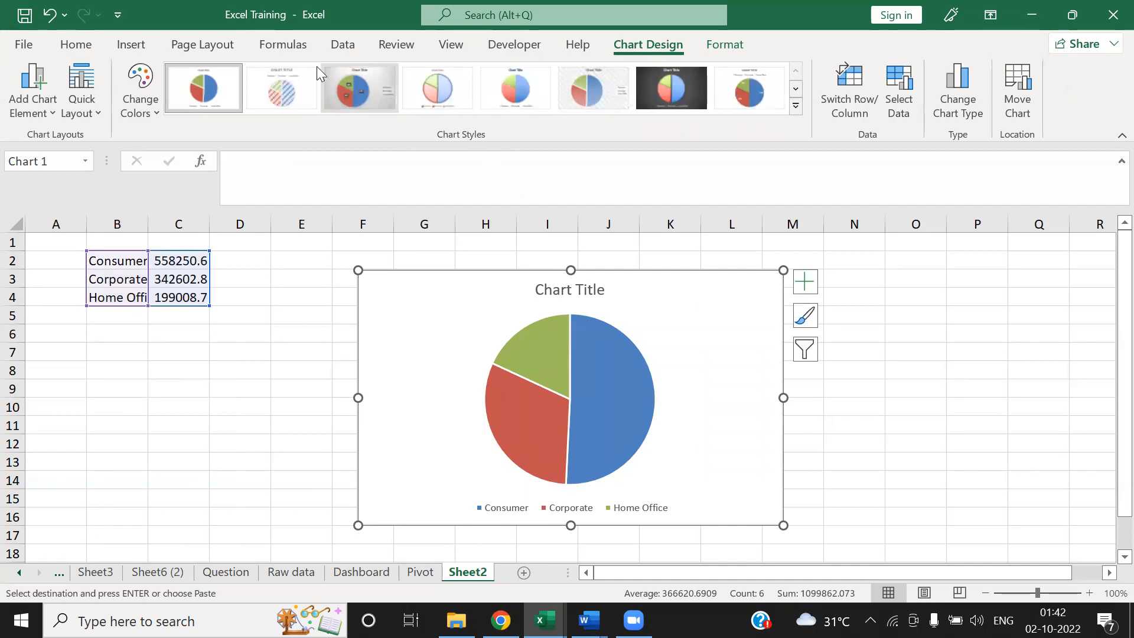
left_click(796, 105)
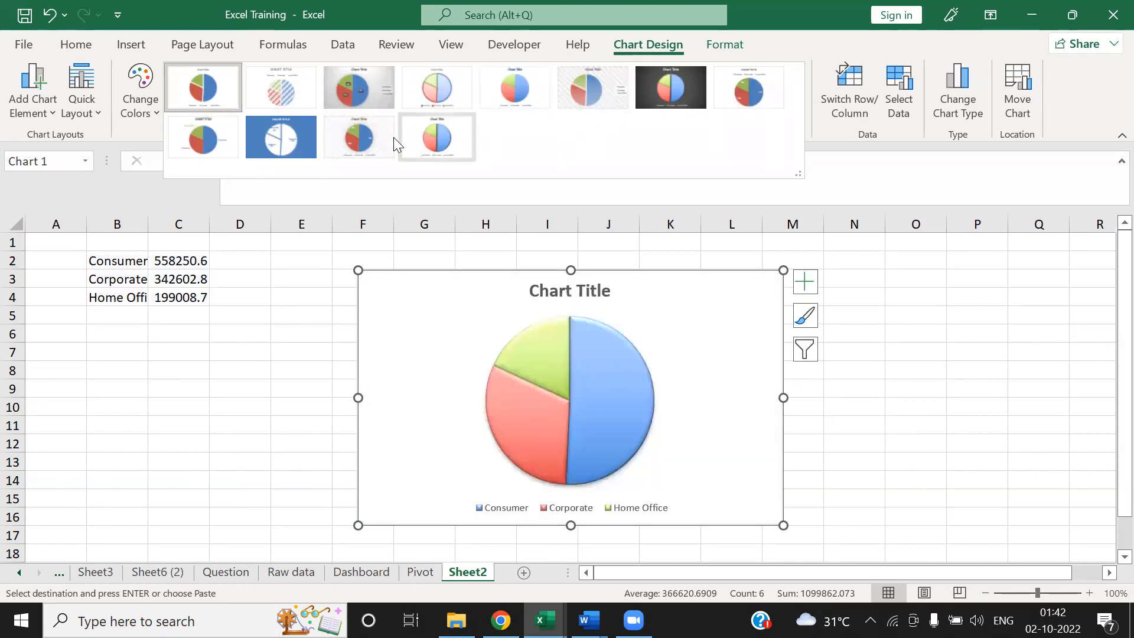
left_click(438, 143)
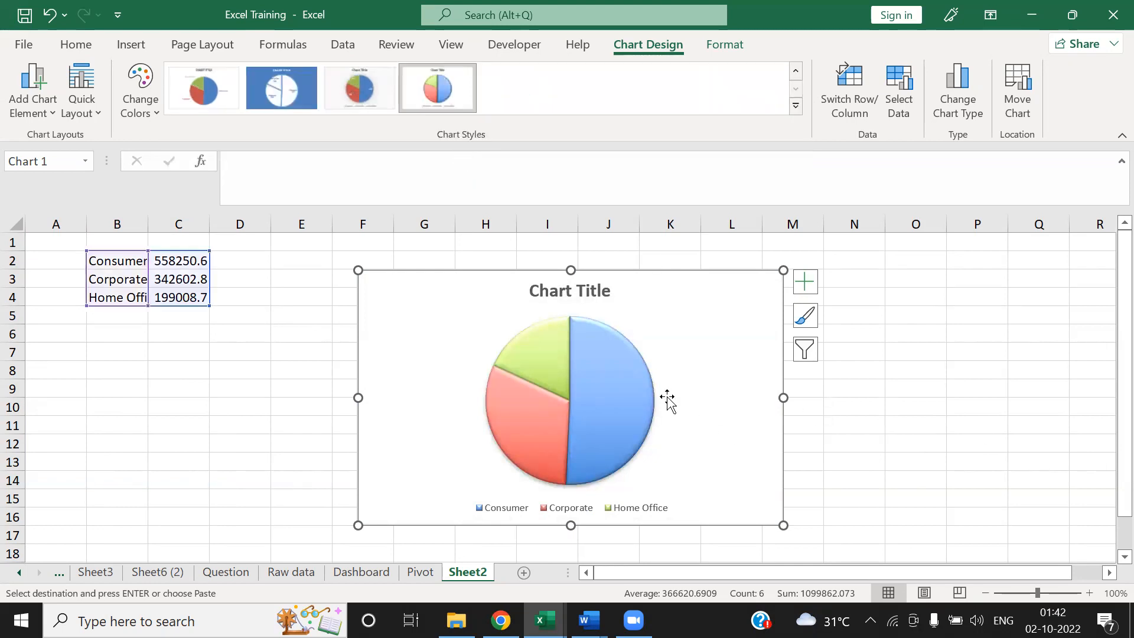
Step: Change the pie chart's title to "% Sales Distribution by Segment"
left_click(576, 294)
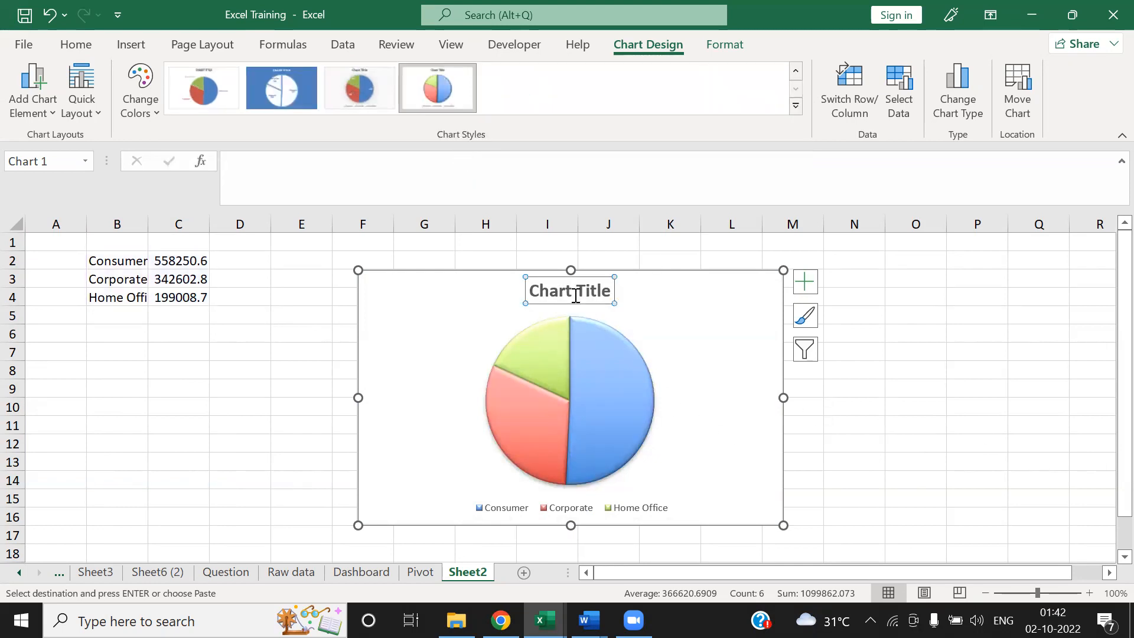
left_click_drag(536, 292, 611, 295)
type("%")
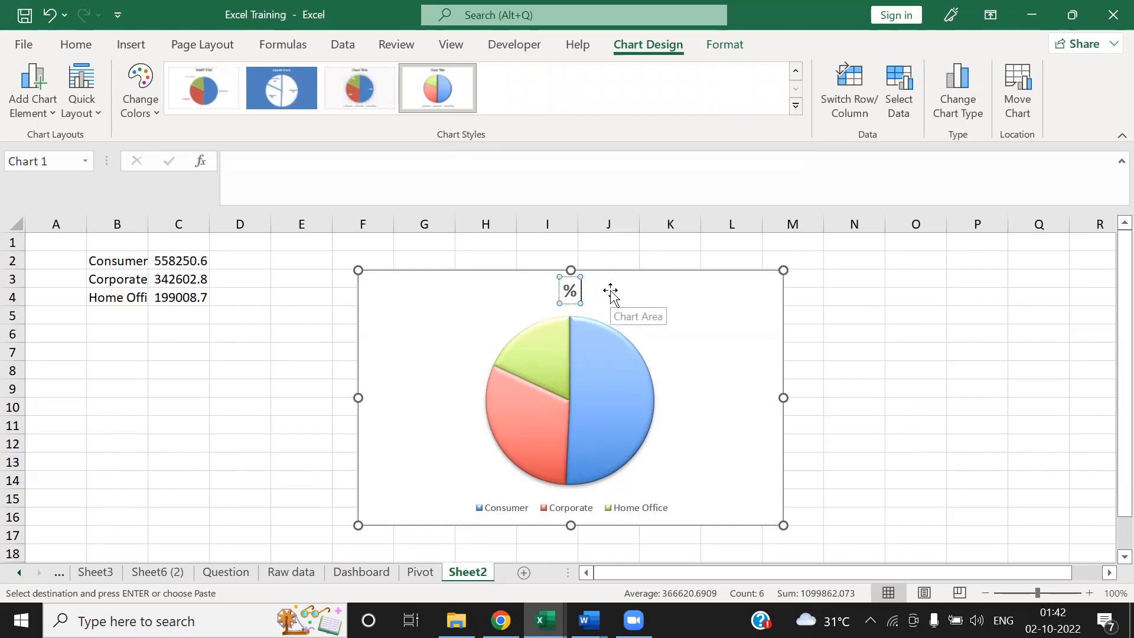
type(" Sales Dis")
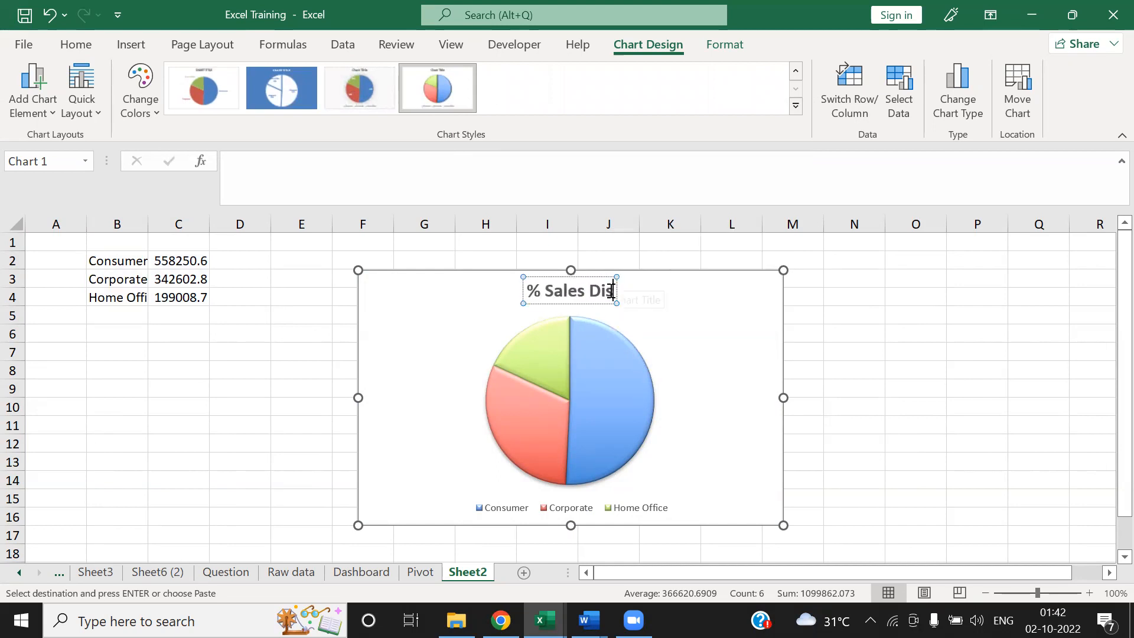
type("tribution")
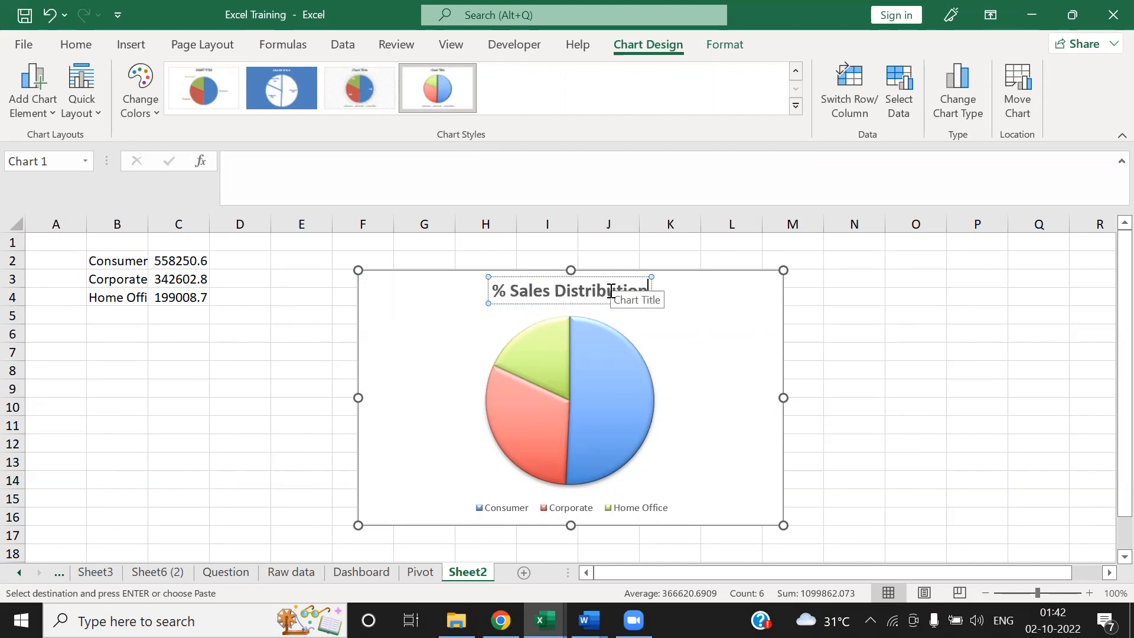
type(" by Segment")
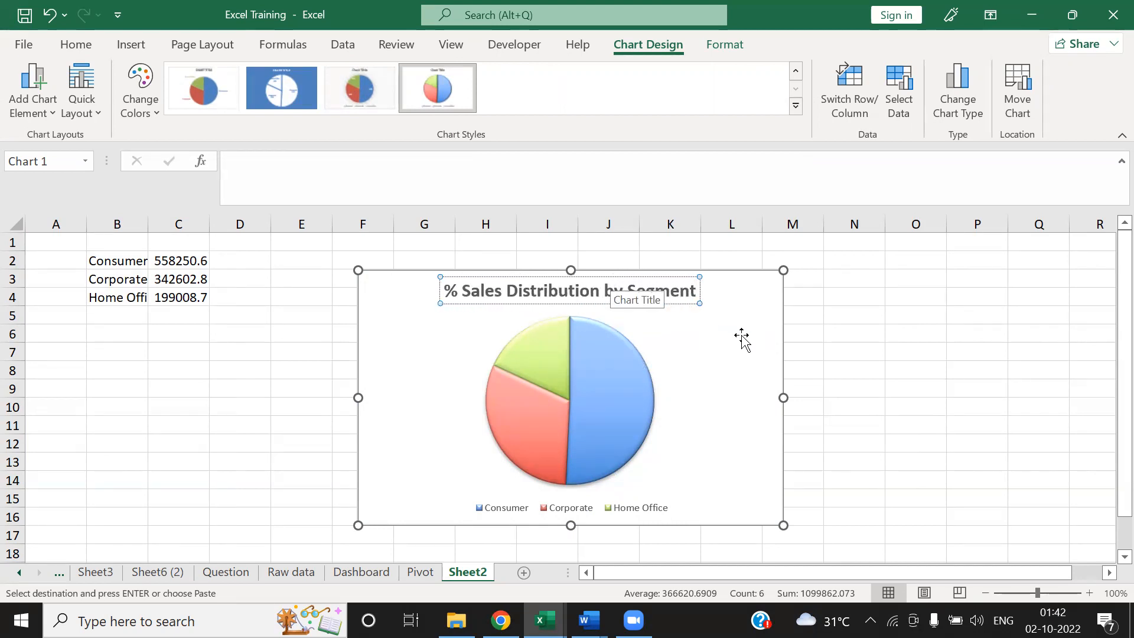
left_click(850, 368)
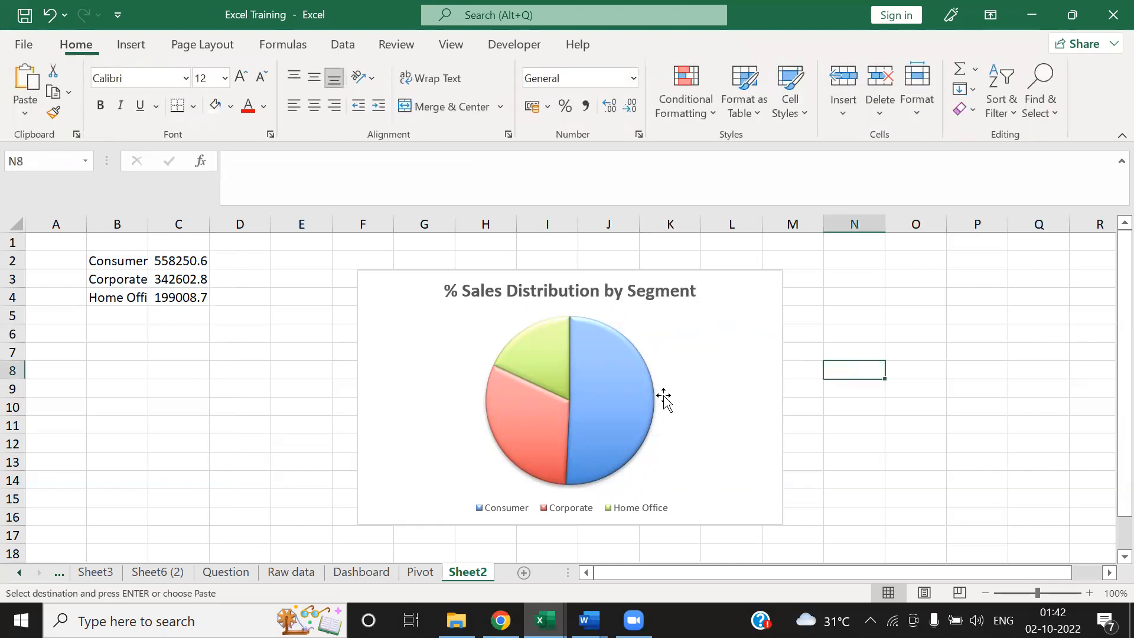
Step: Move the pie chart over the source data at the sheet's upper-left corner and shrink it to about columns A:F, rows 1 to 10
left_click_drag(543, 273, 213, 243)
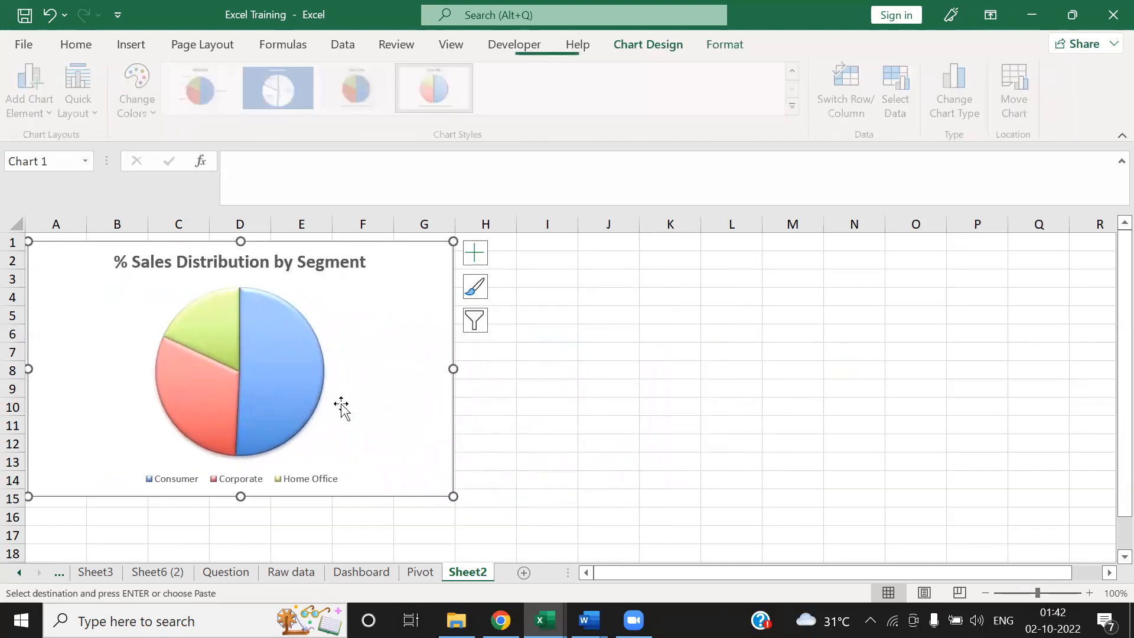
left_click_drag(449, 494, 346, 419)
left_click(528, 385)
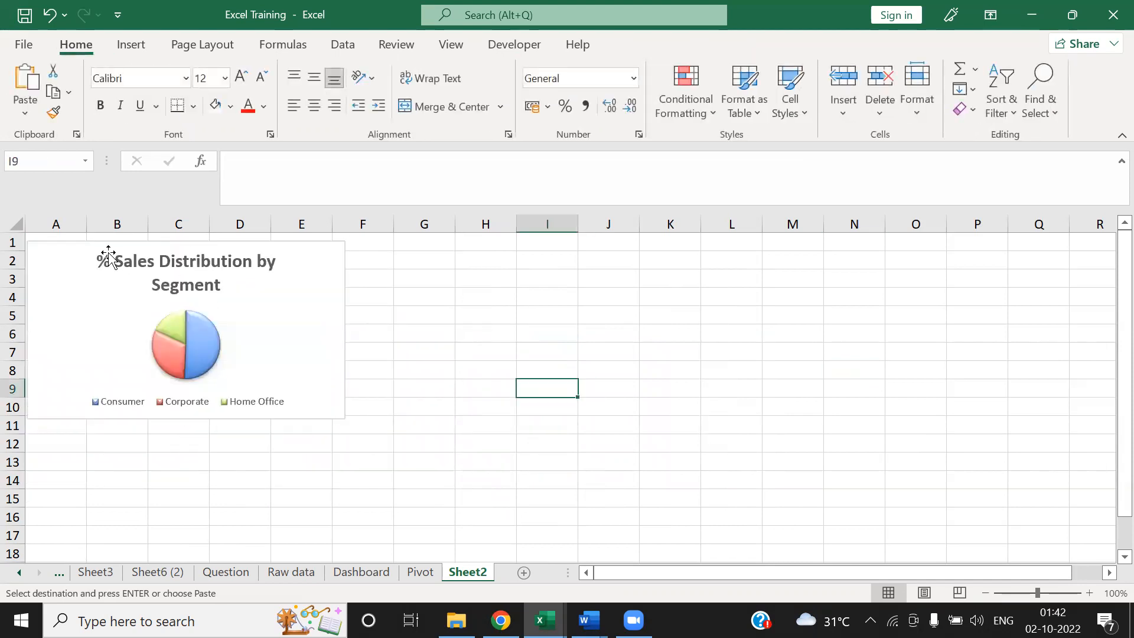
Step: Hide the gridlines on Sheet2
left_click(14, 222)
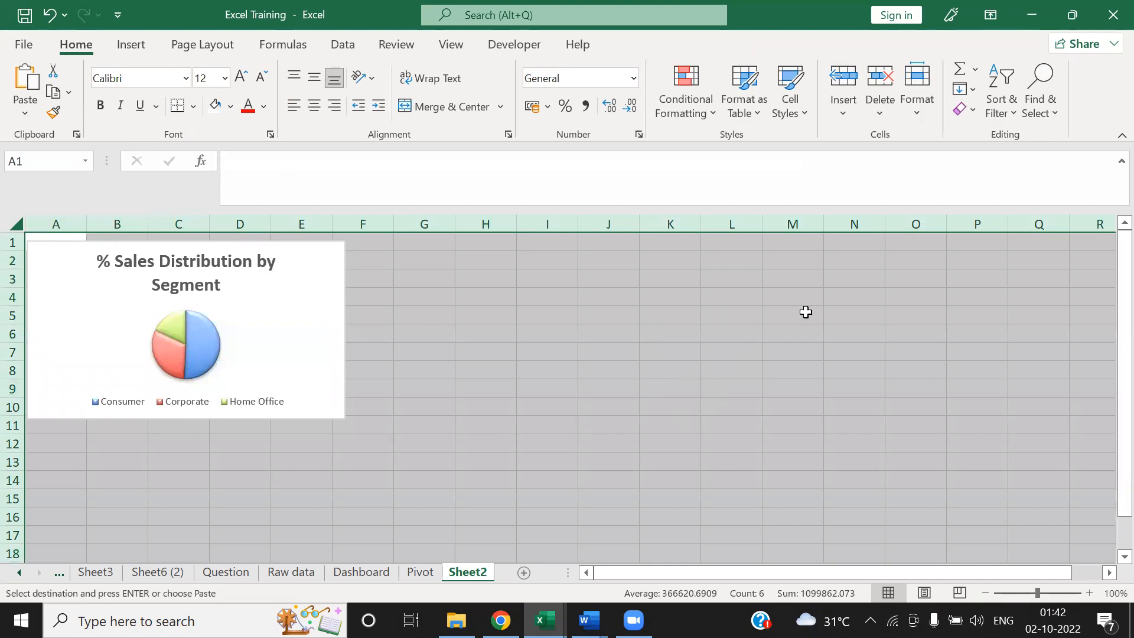
left_click(464, 42)
left_click(201, 108)
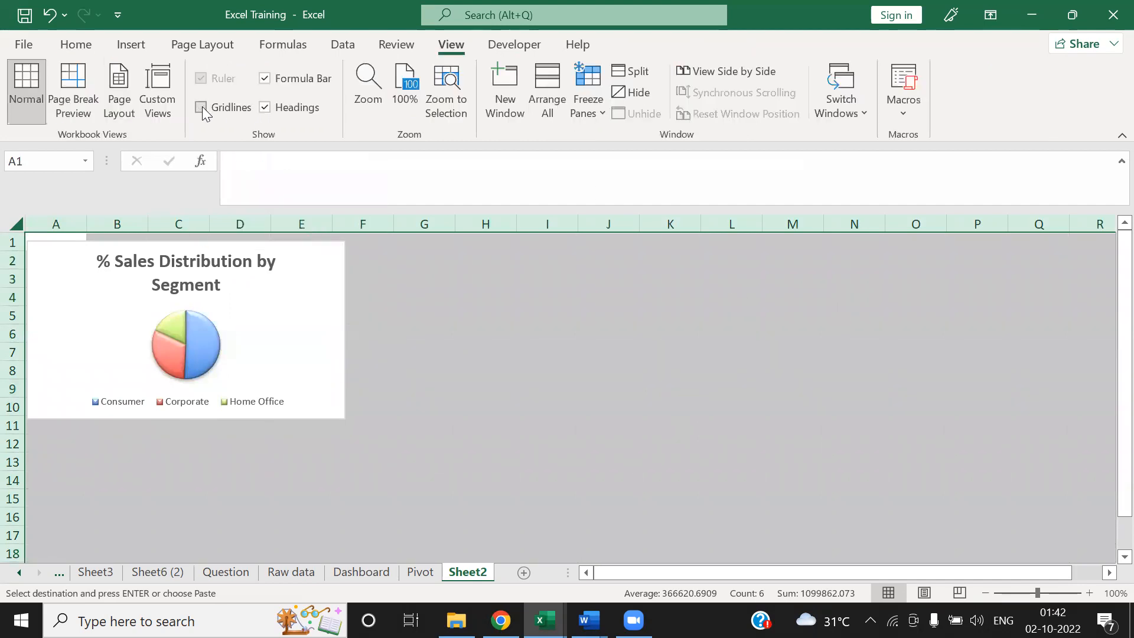
left_click(673, 408)
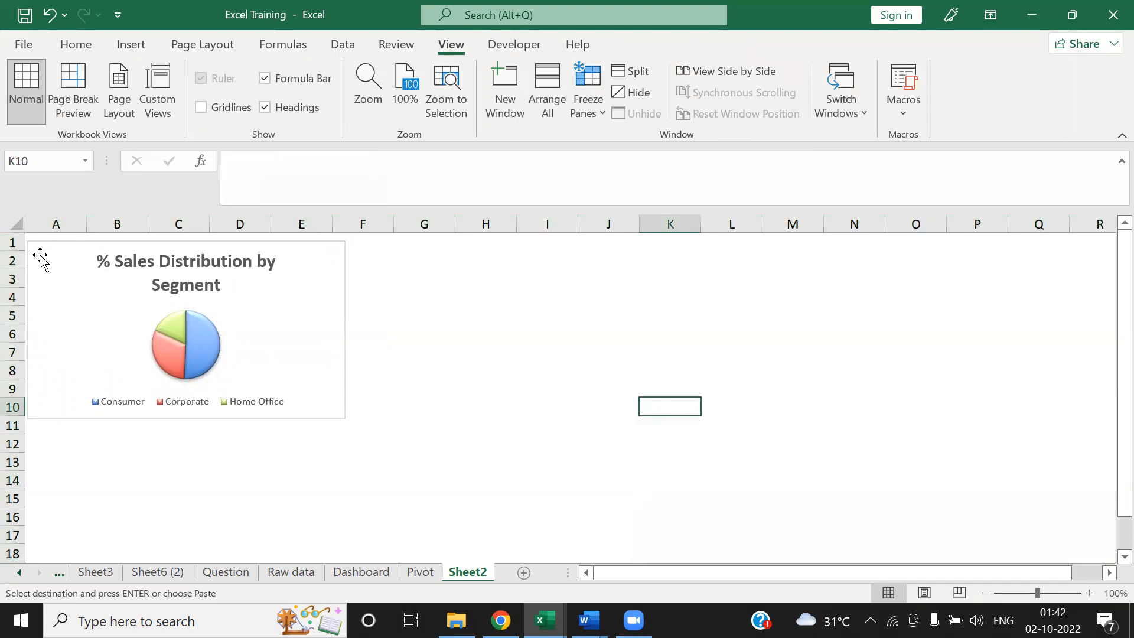
Step: Make row 1 taller and move the pie chart down so it starts near the top of row 2
left_click_drag(12, 251, 12, 267)
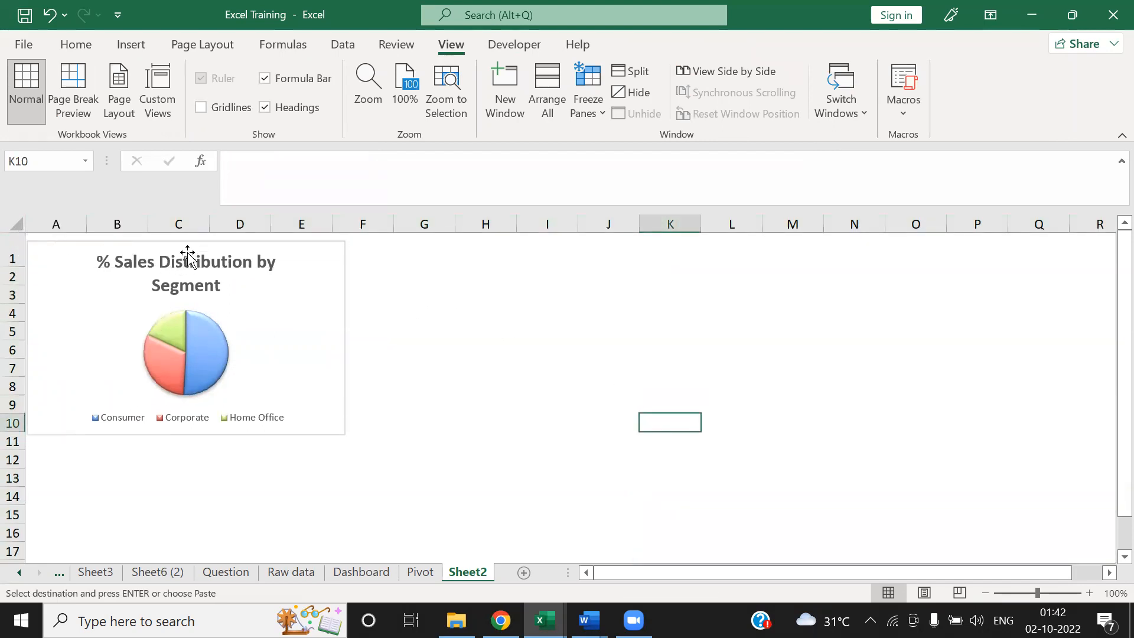
mouse_move(221, 239)
left_mouse_down()
mouse_move(233, 283)
mouse_move(217, 258)
left_mouse_up()
left_click(526, 383)
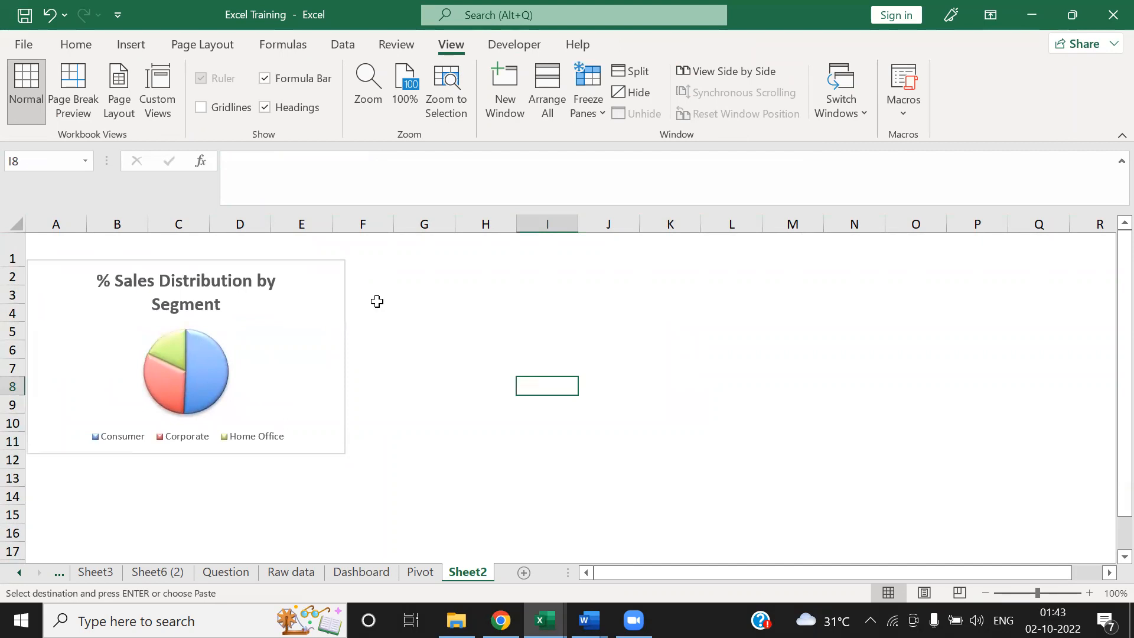
Step: Try adding value data labels to the pie slices
right_click(199, 383)
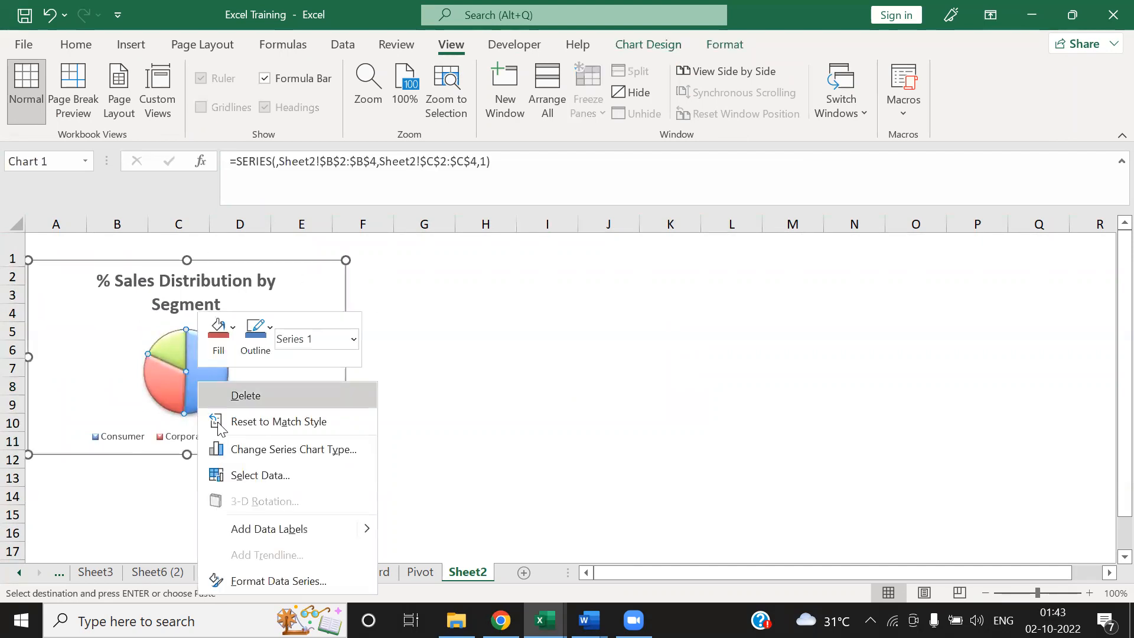
left_click(277, 527)
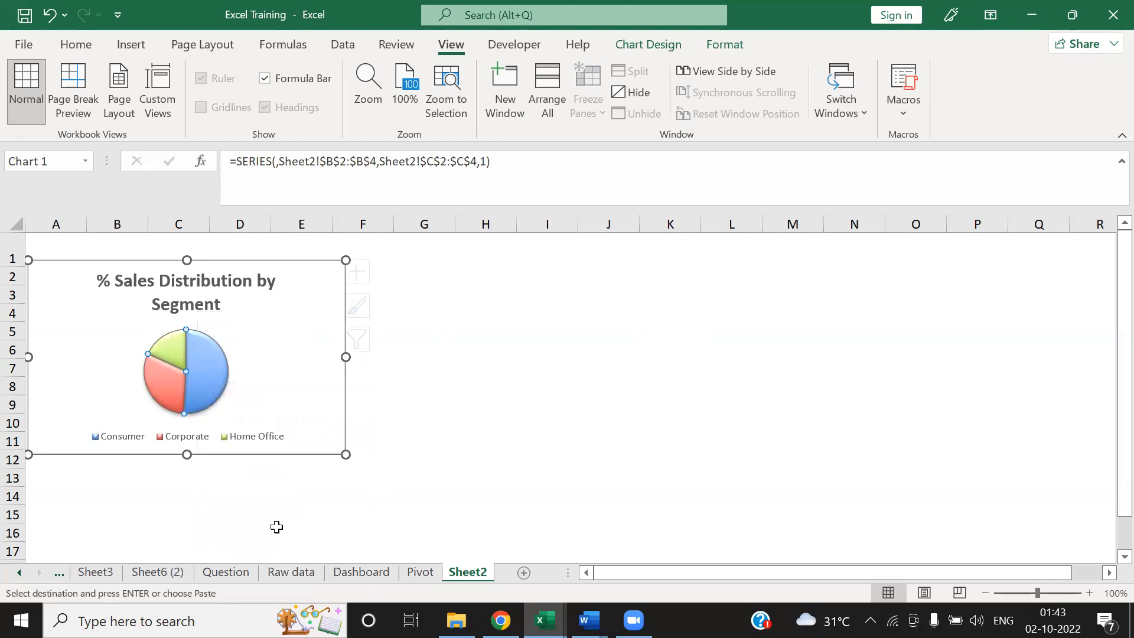
left_click(484, 475)
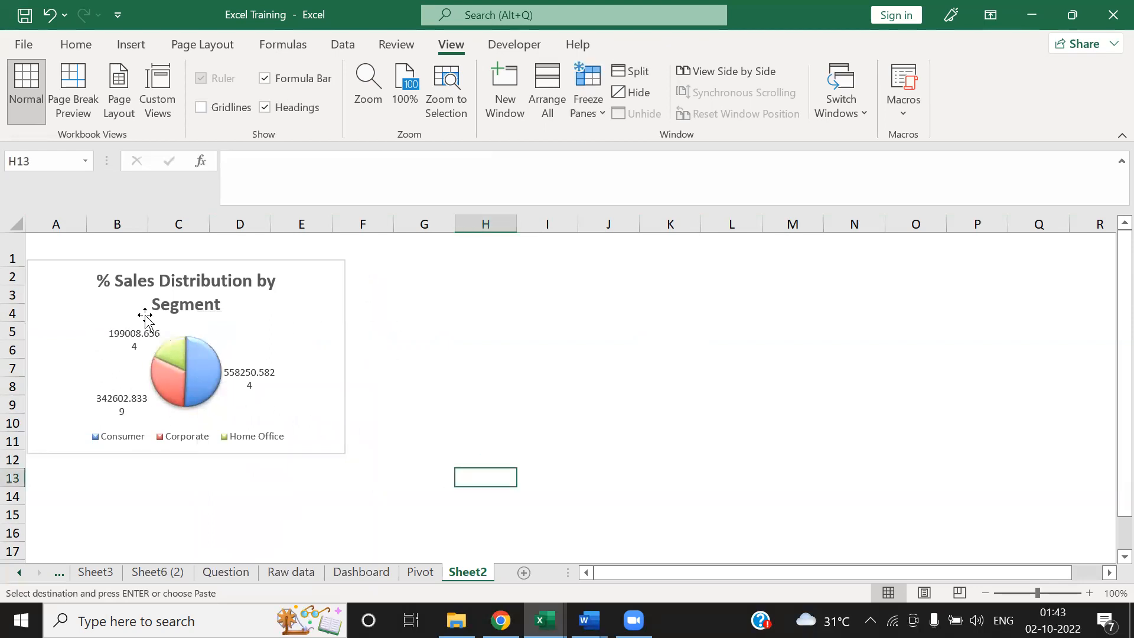
right_click(245, 378)
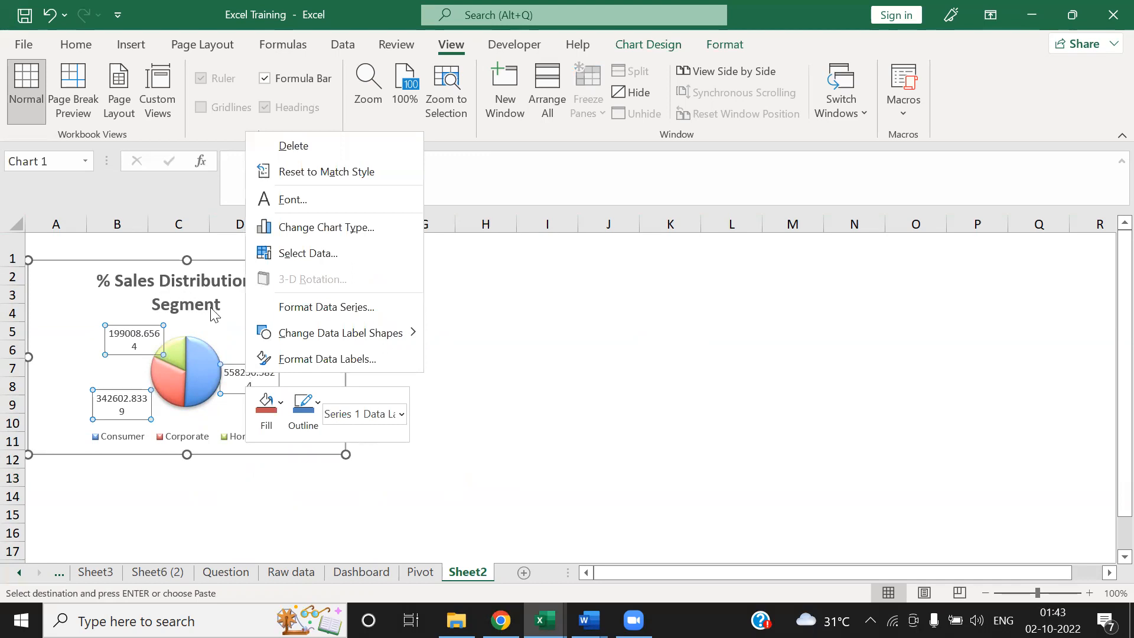
key("Escape")
left_click(249, 381)
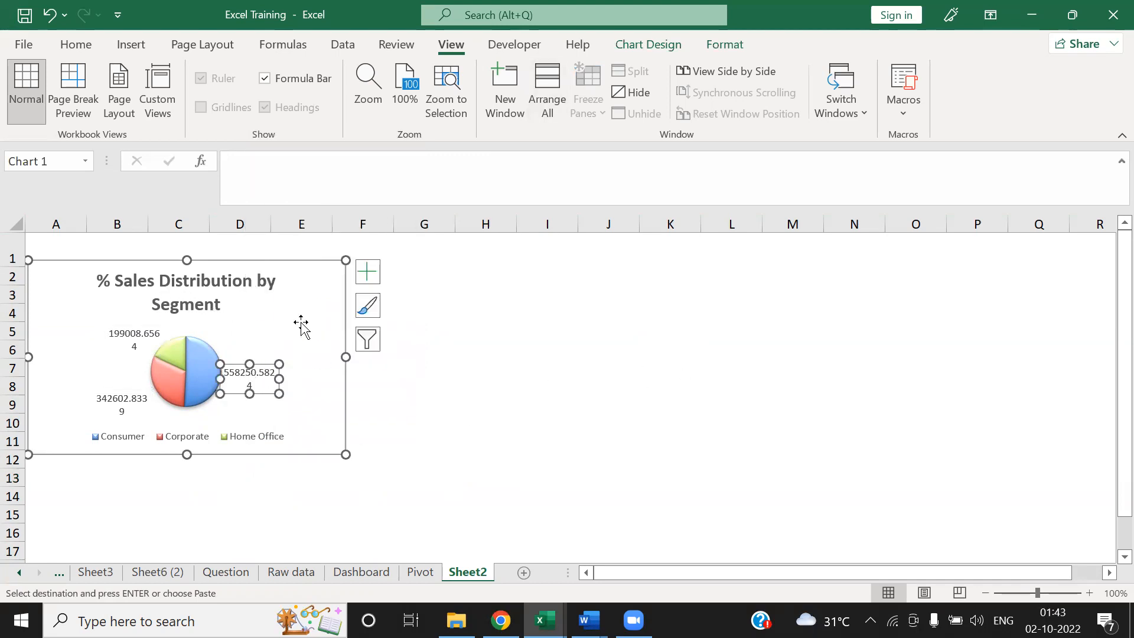
right_click(246, 377)
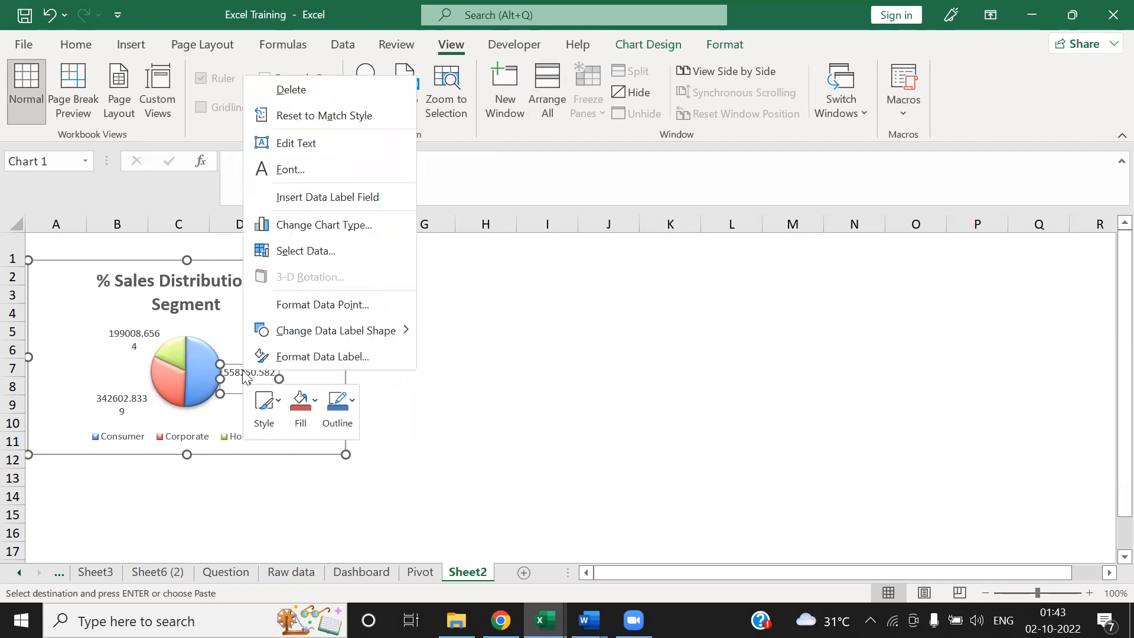
mouse_move(390, 332)
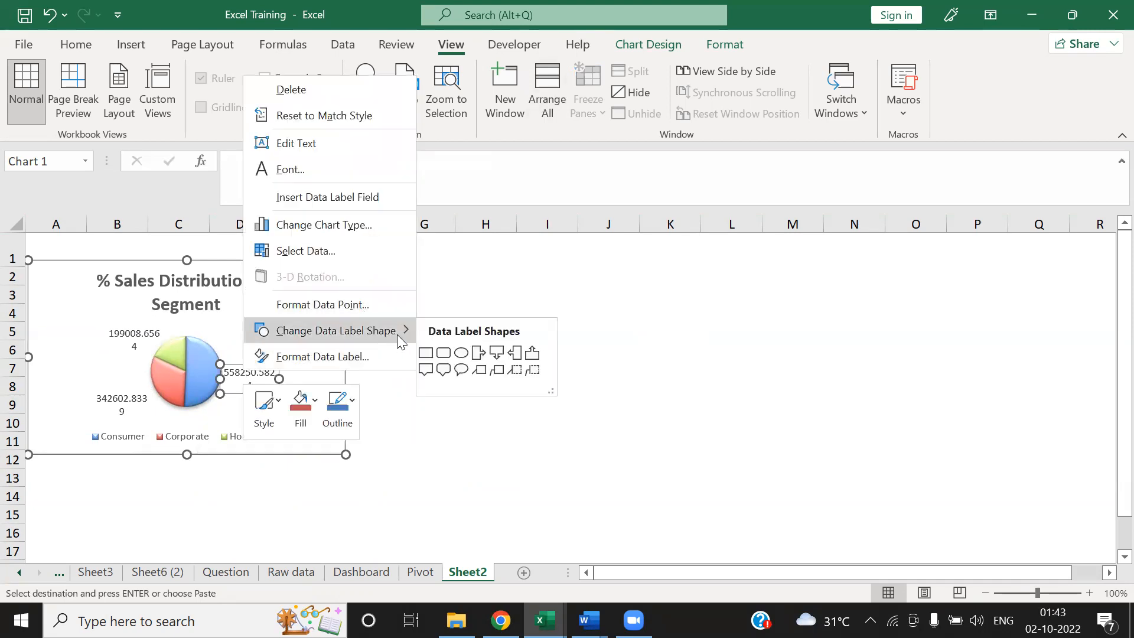
left_click(643, 273)
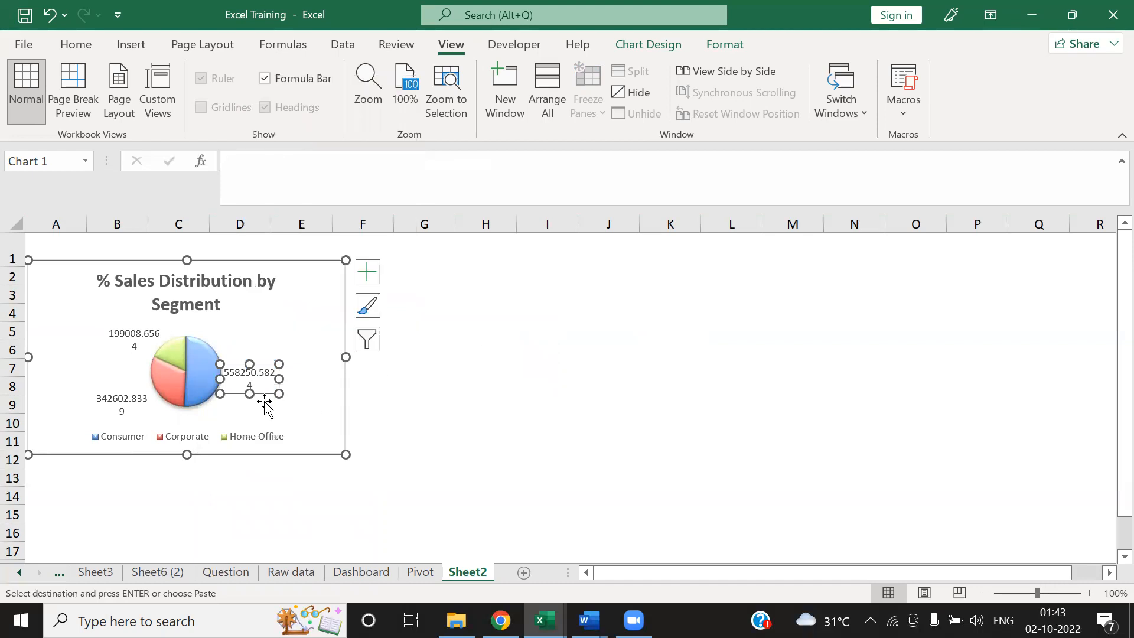
Step: Try pulling the pie slices apart, and undo both the separation and the added data labels
scroll(230, 402, "up", 2)
left_click_drag(143, 379, 95, 399)
left_click(601, 393)
left_click_drag(1118, 316, 1111, 291)
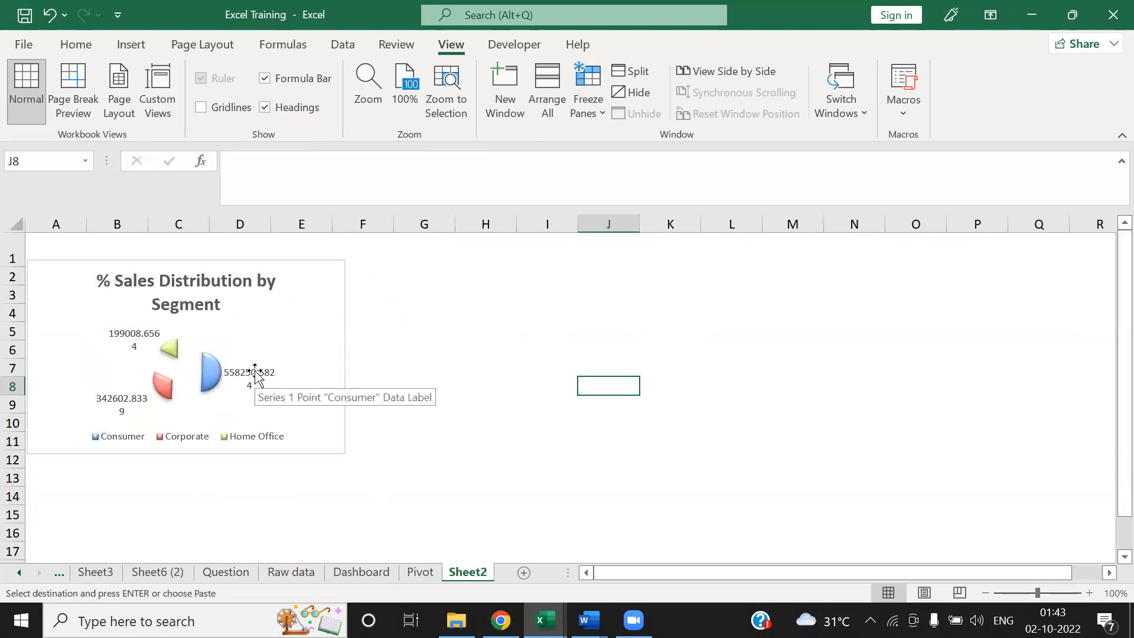
key("ctrl+z")
left_click(522, 385)
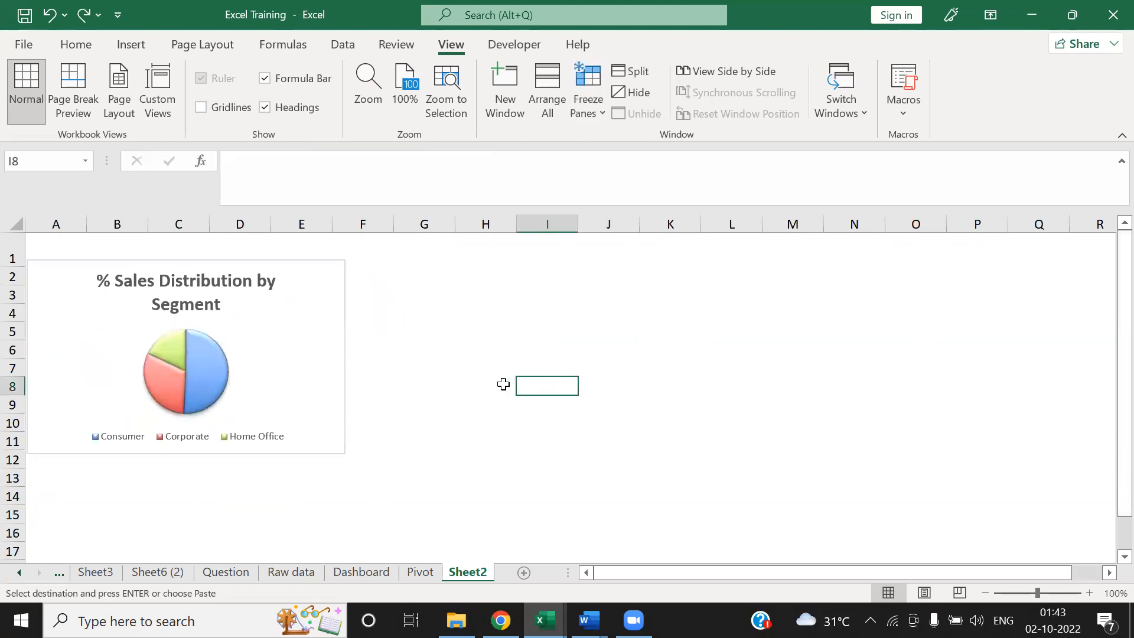
Step: Add data labels to the segment pie chart's slices
right_click(203, 363)
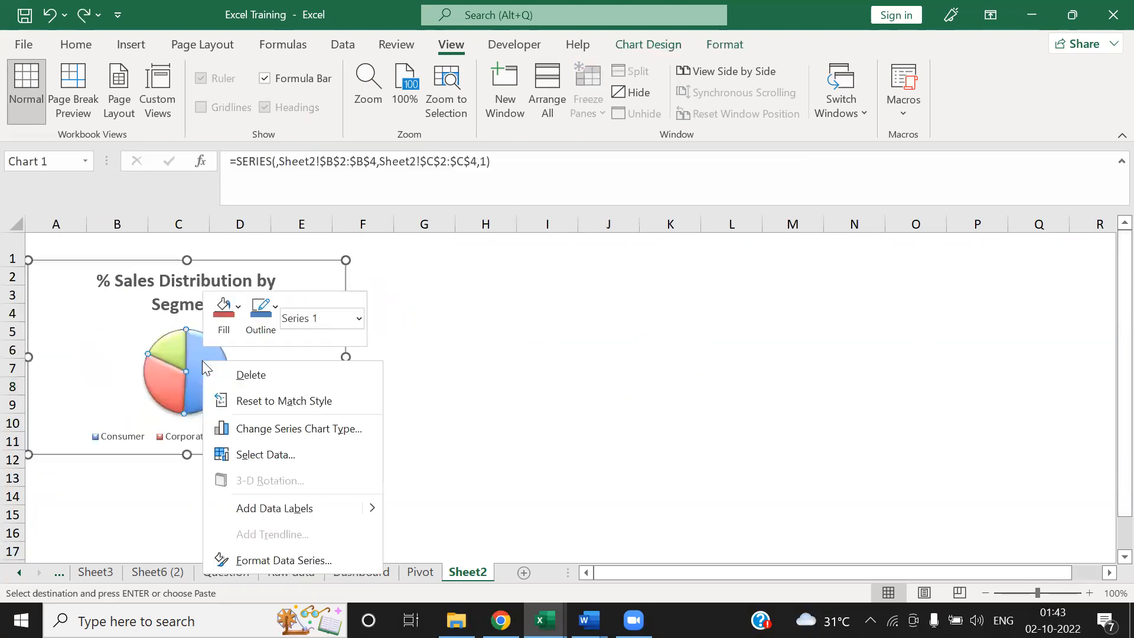
left_click(278, 508)
left_click(543, 402)
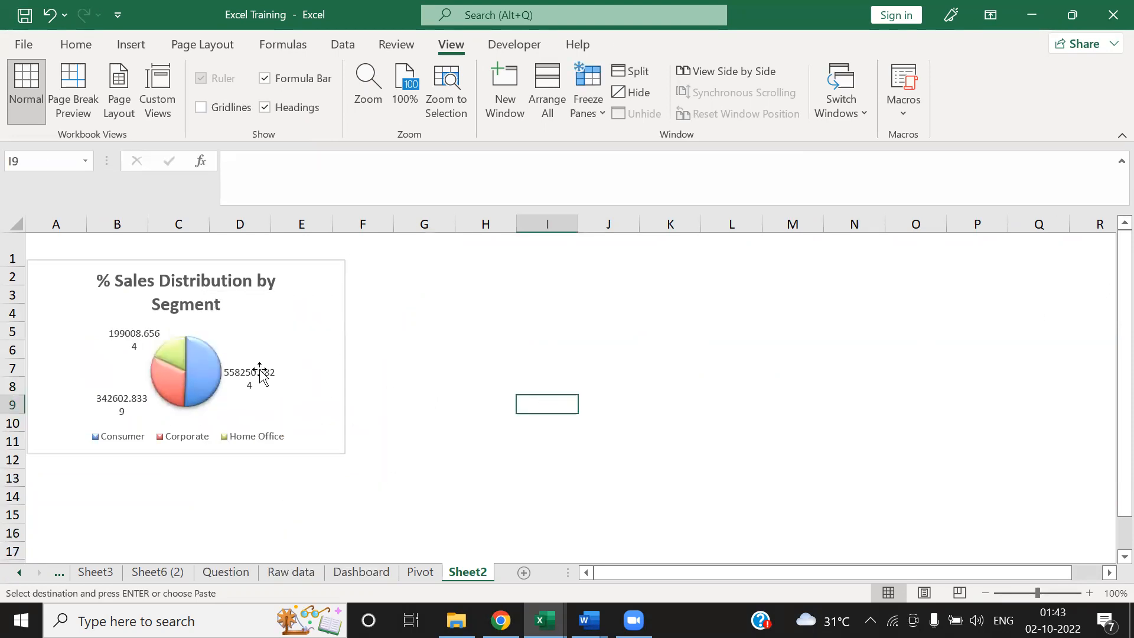
Step: Format the pie chart's data labels to show Percentage instead of Value
left_click(254, 371)
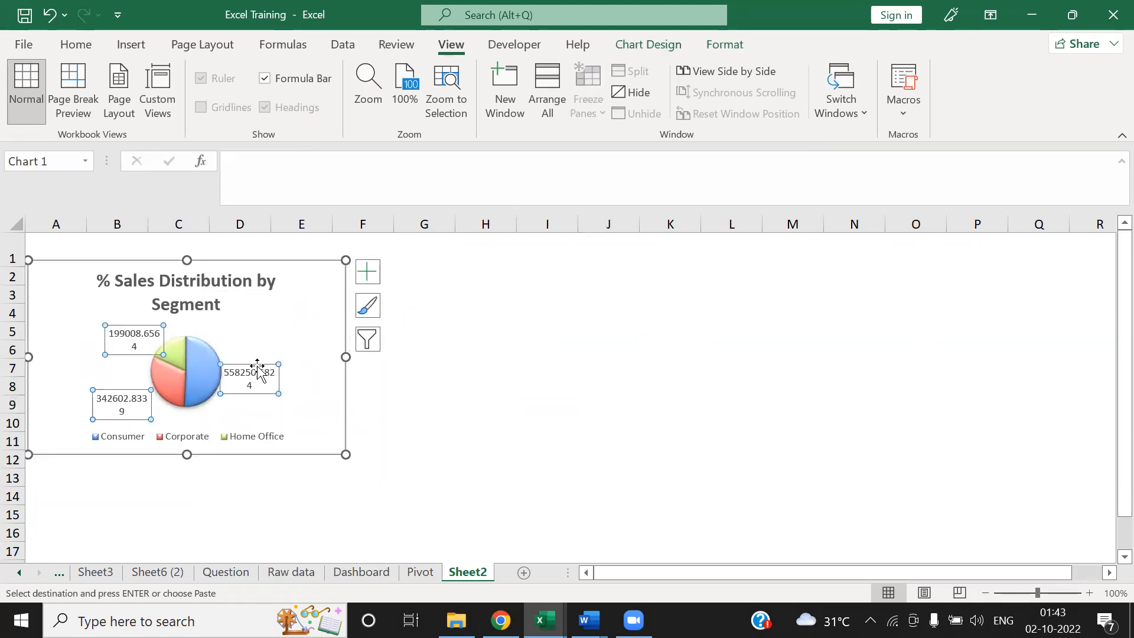
right_click(257, 368)
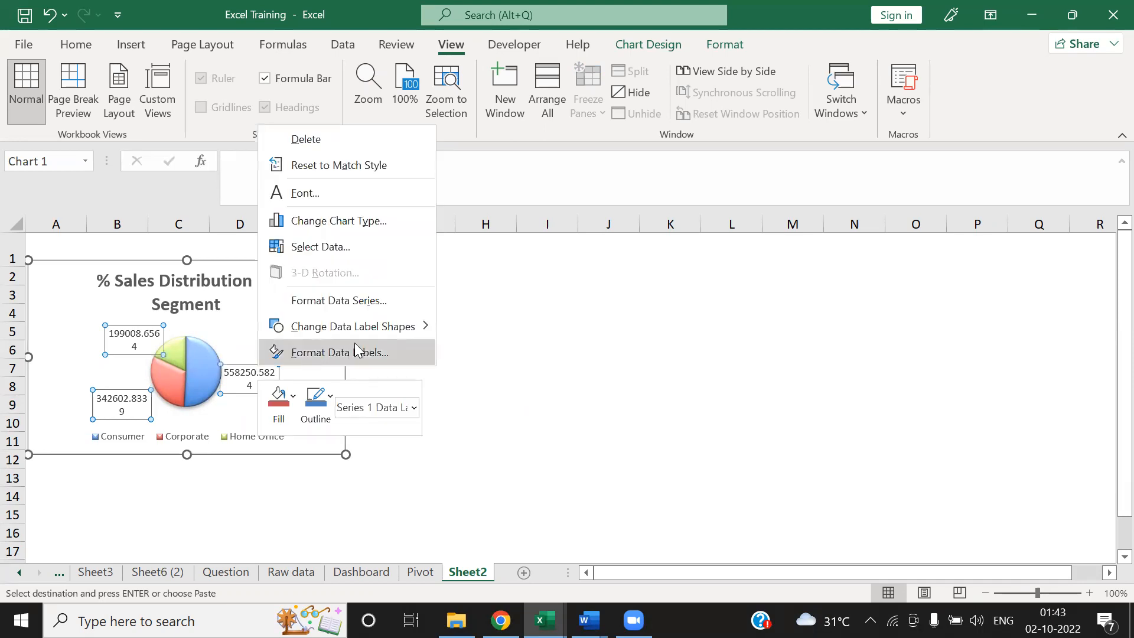
mouse_move(384, 324)
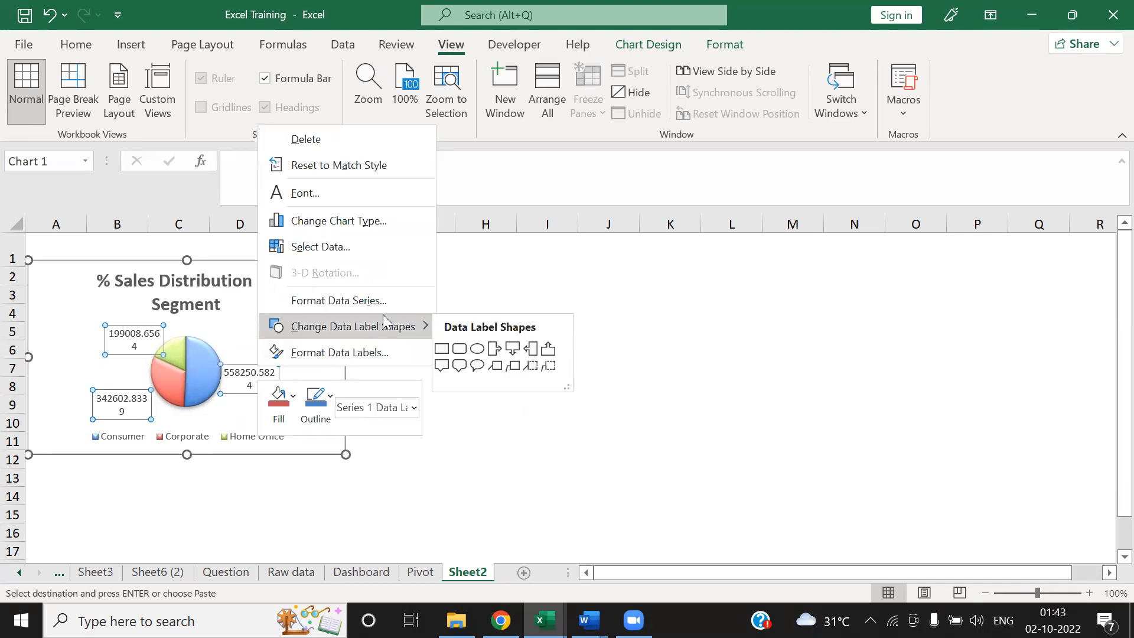
left_click(390, 352)
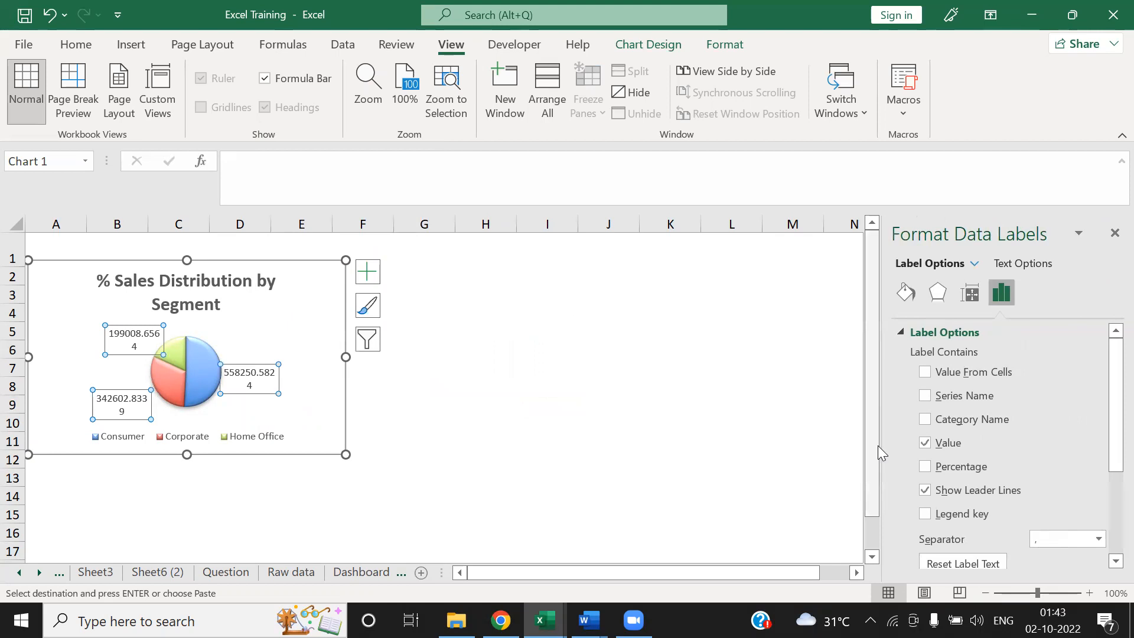
left_click(925, 443)
left_click(925, 466)
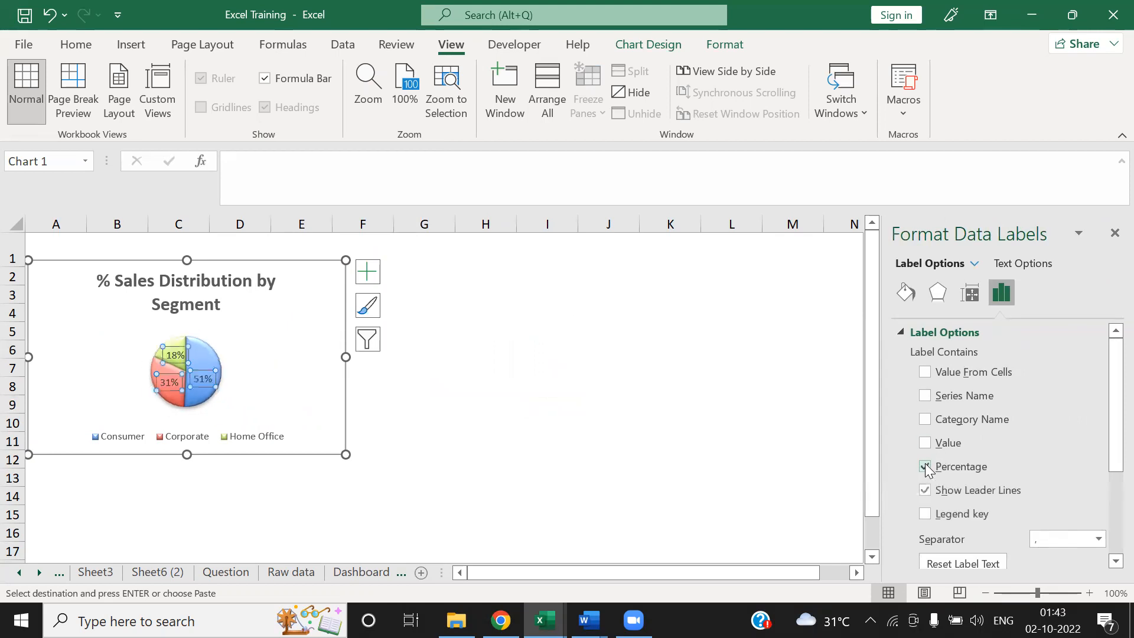
left_click(1115, 233)
left_click(641, 312)
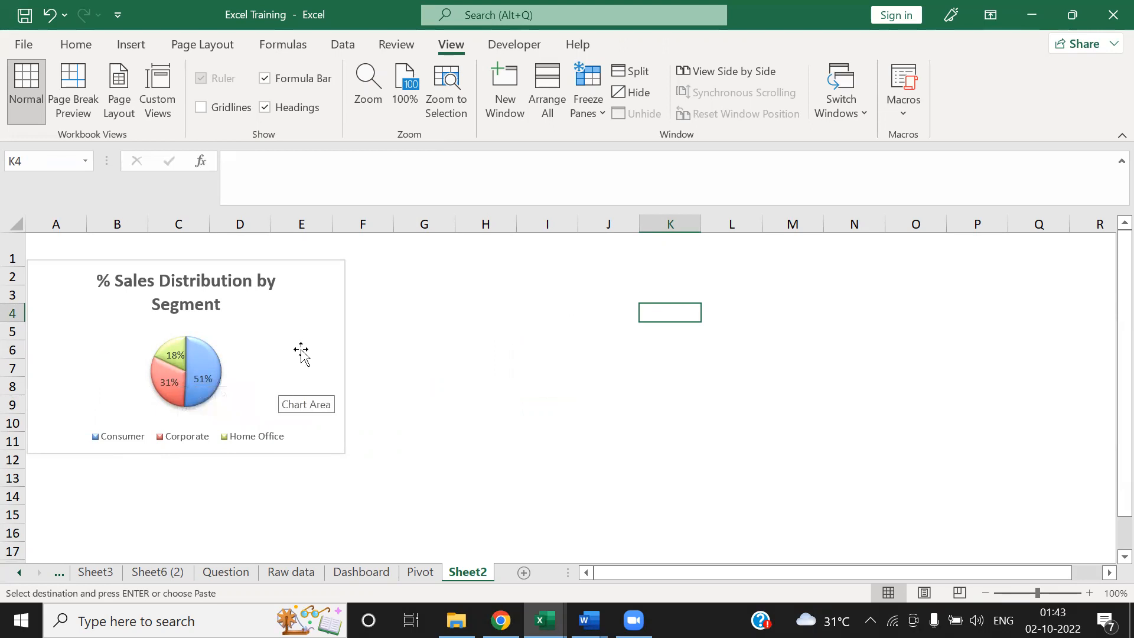
Step: Widen the segment pie chart to end within column F and row 11, so its title fits on one line
left_click(345, 399)
left_click_drag(345, 358, 392, 358)
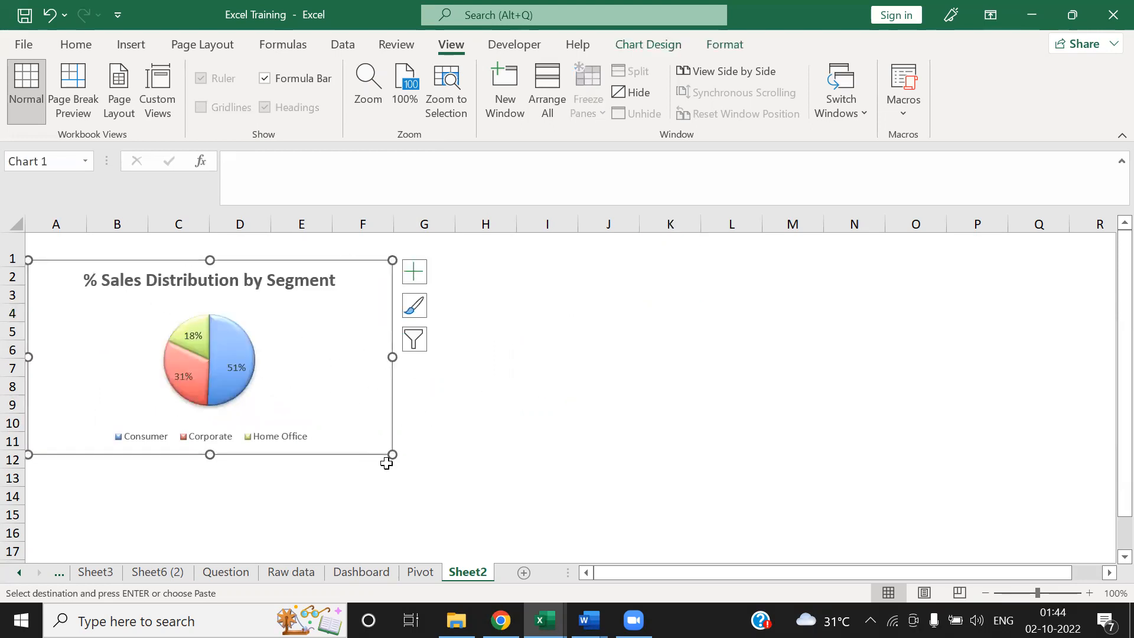
left_click_drag(391, 454, 375, 450)
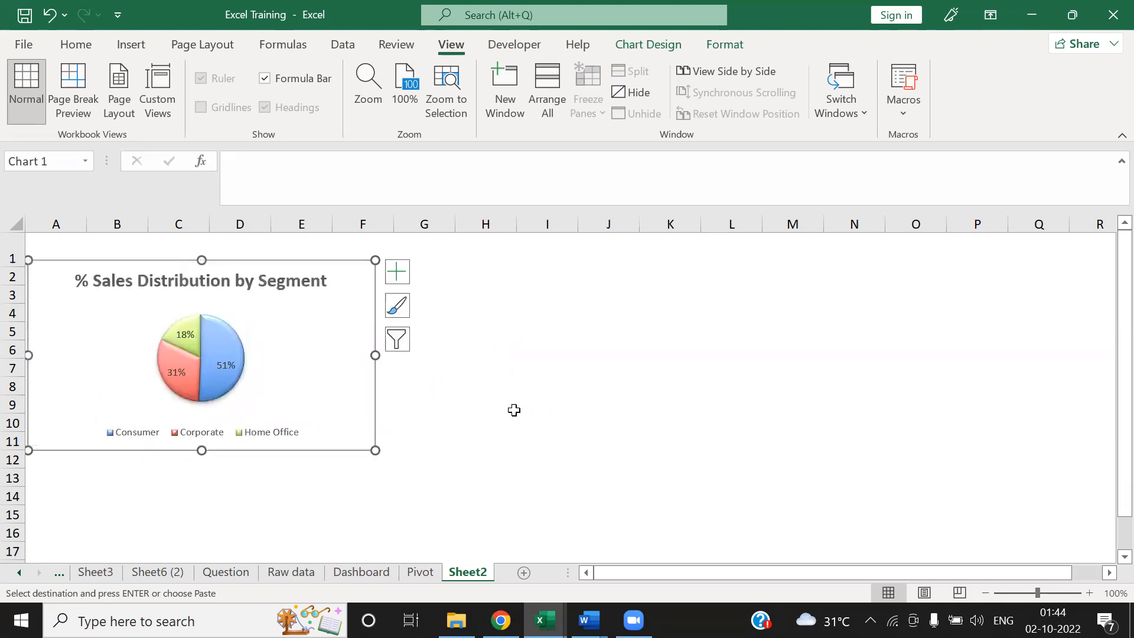
left_click(565, 390)
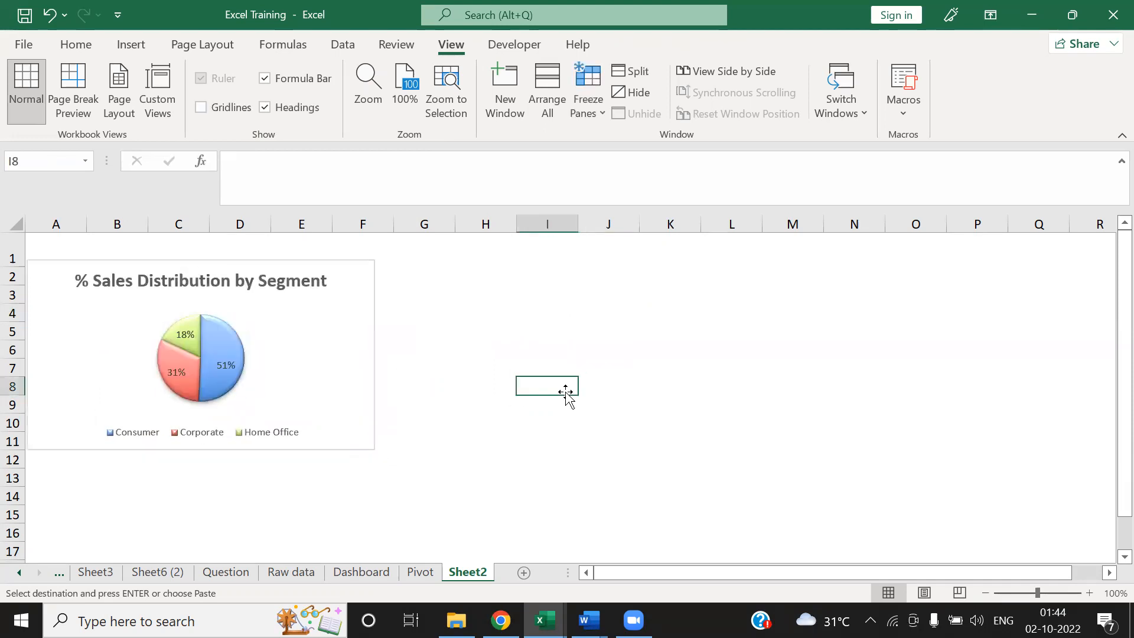
Step: Rename Sheet2, which holds the segment pie chart, as Dashboard2
left_click(242, 572)
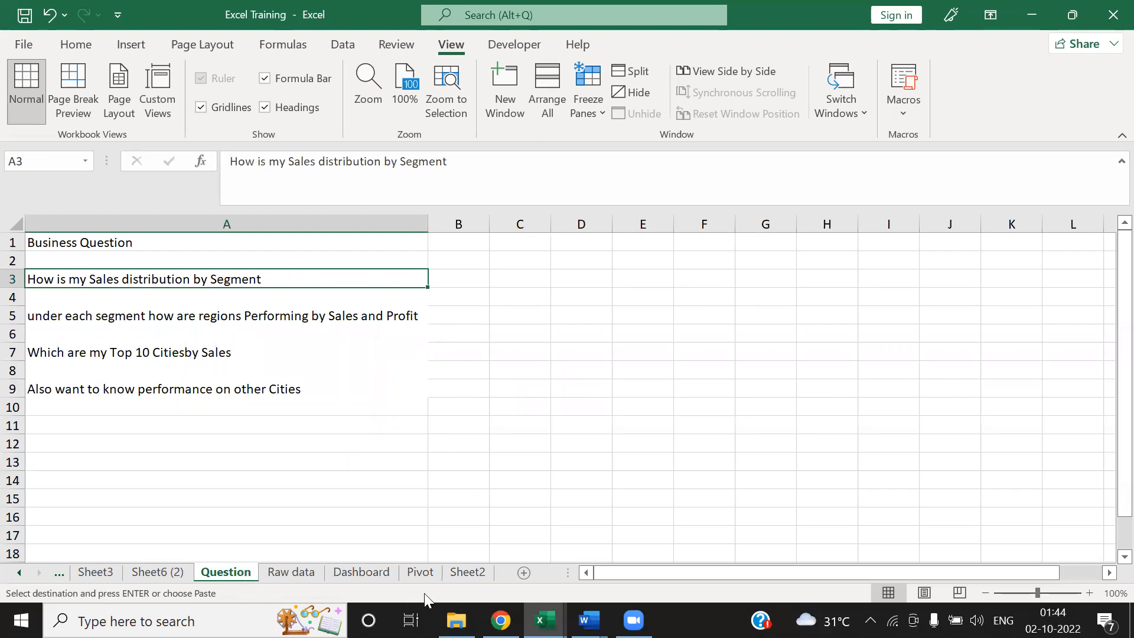
right_click(464, 571)
left_click(514, 372)
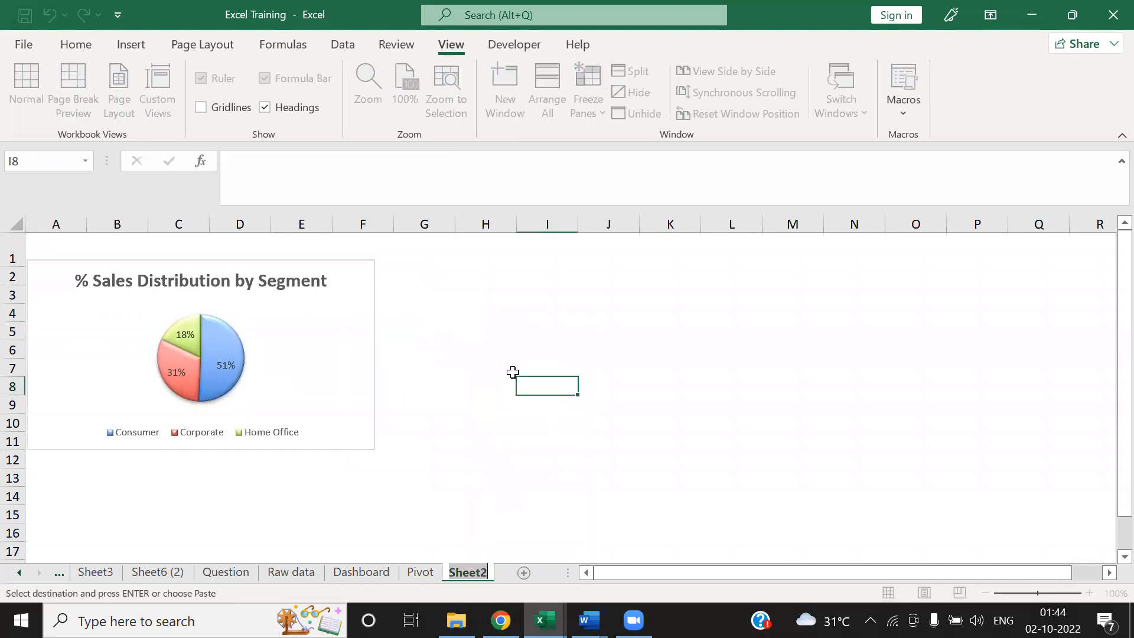
type("Das")
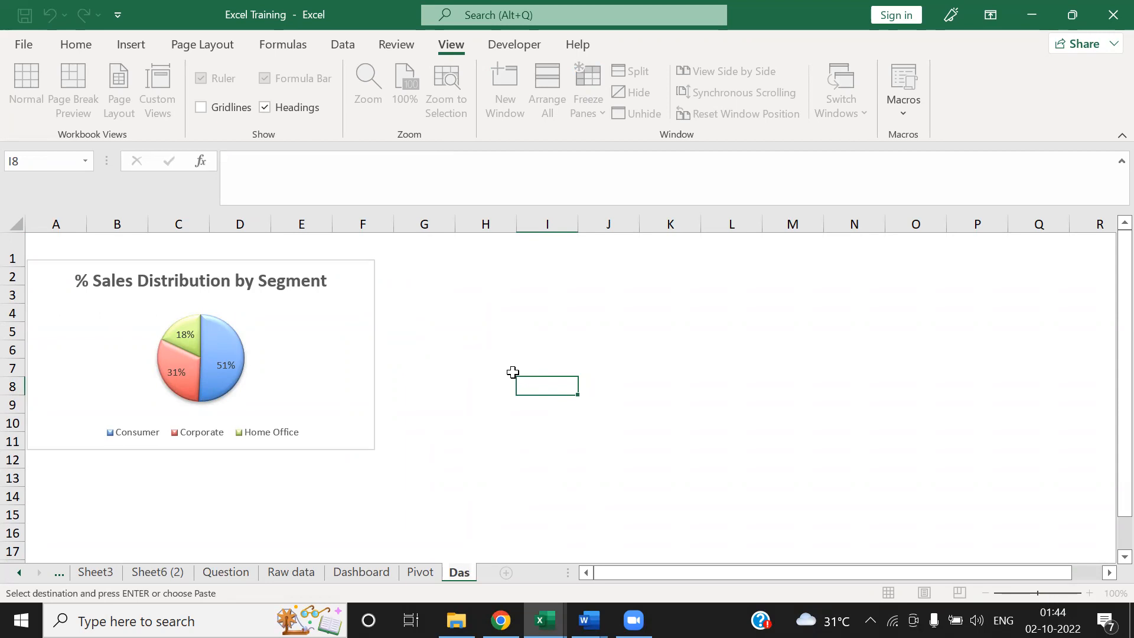
type("hboard")
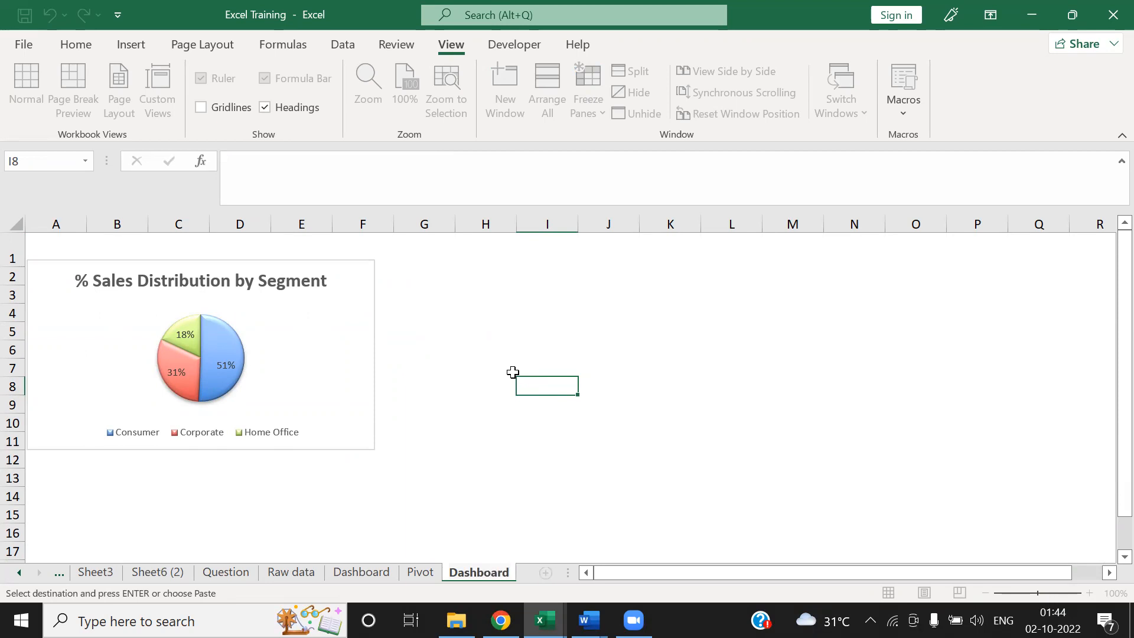
type("2")
left_click(416, 382)
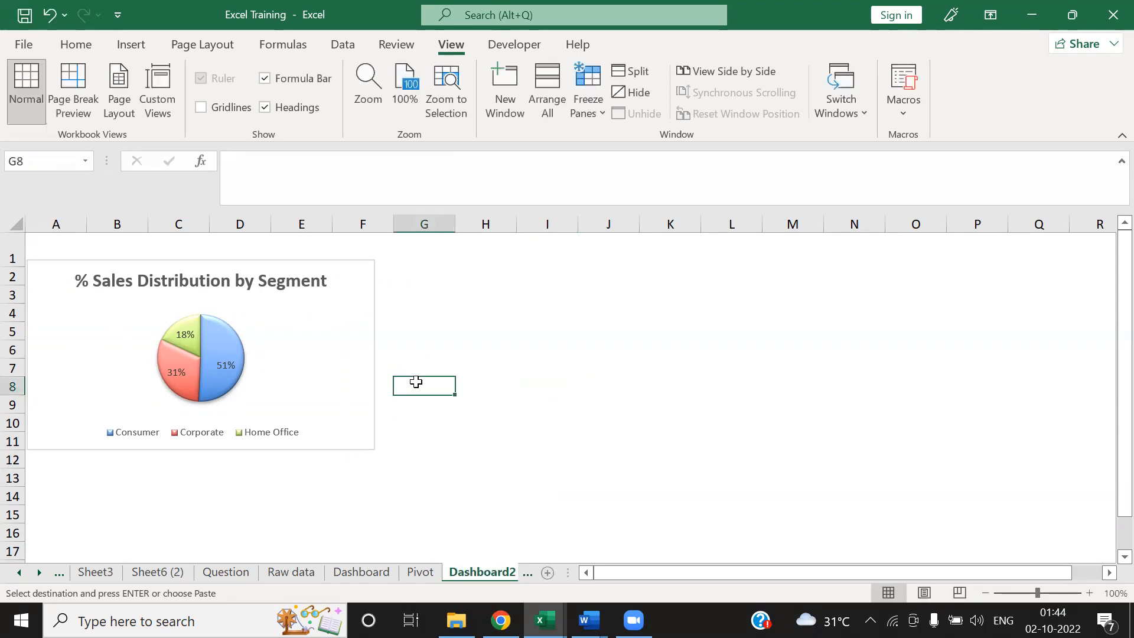
Step: Review the business question on regional sales and profit per segment, and examine the Segment column in the raw data
left_click(238, 572)
left_click(102, 322)
key("Right")
key("Left")
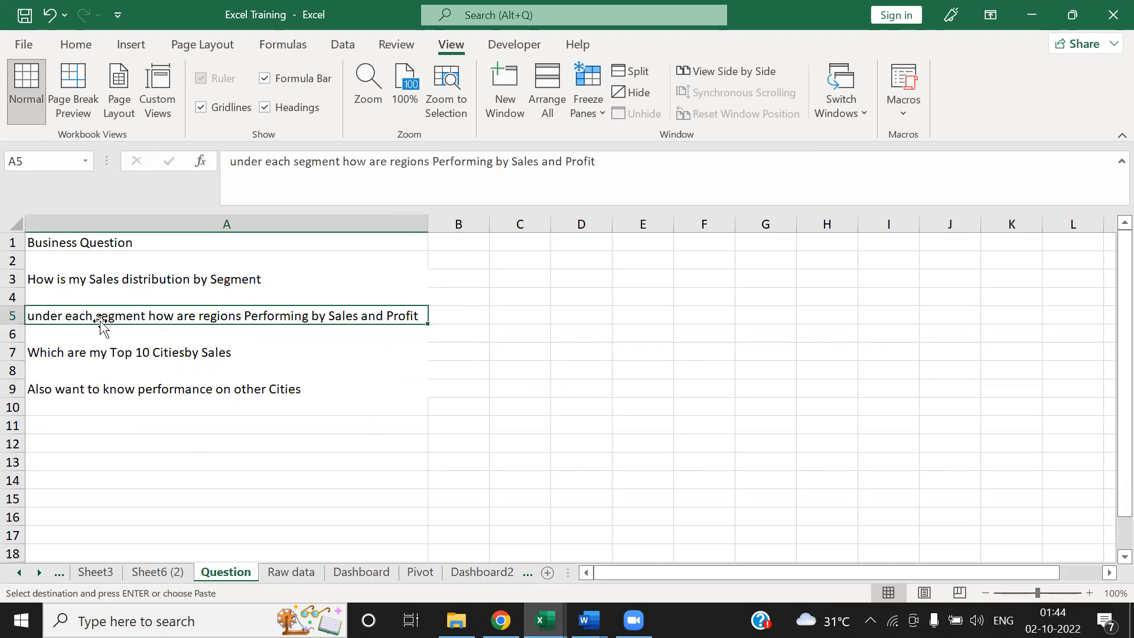
left_click(270, 574)
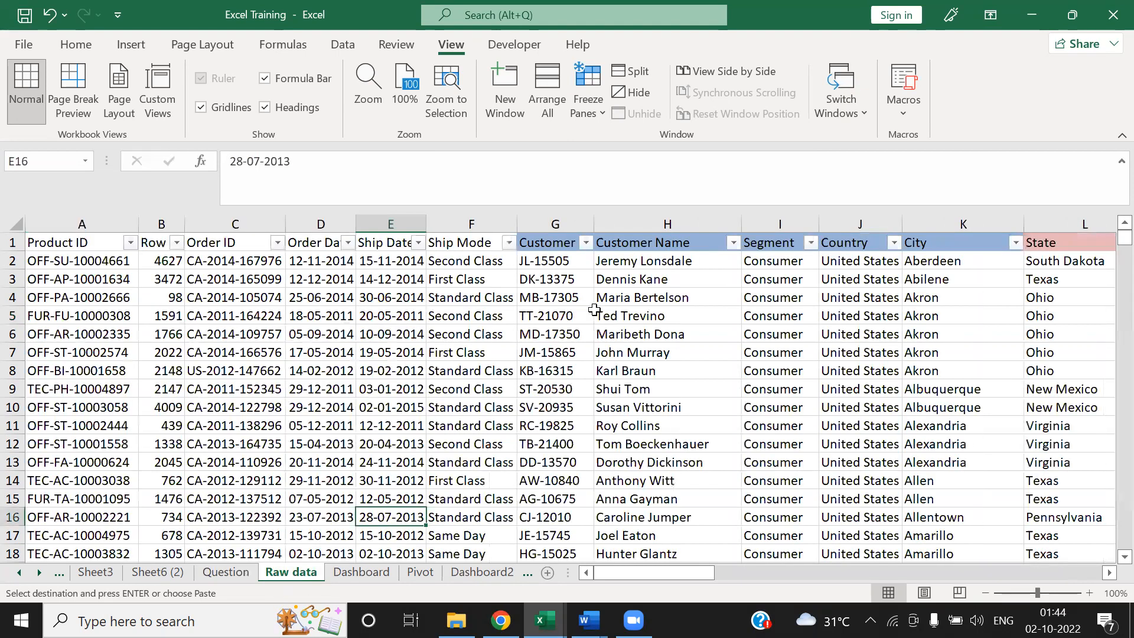
left_click(779, 280)
key("Up")
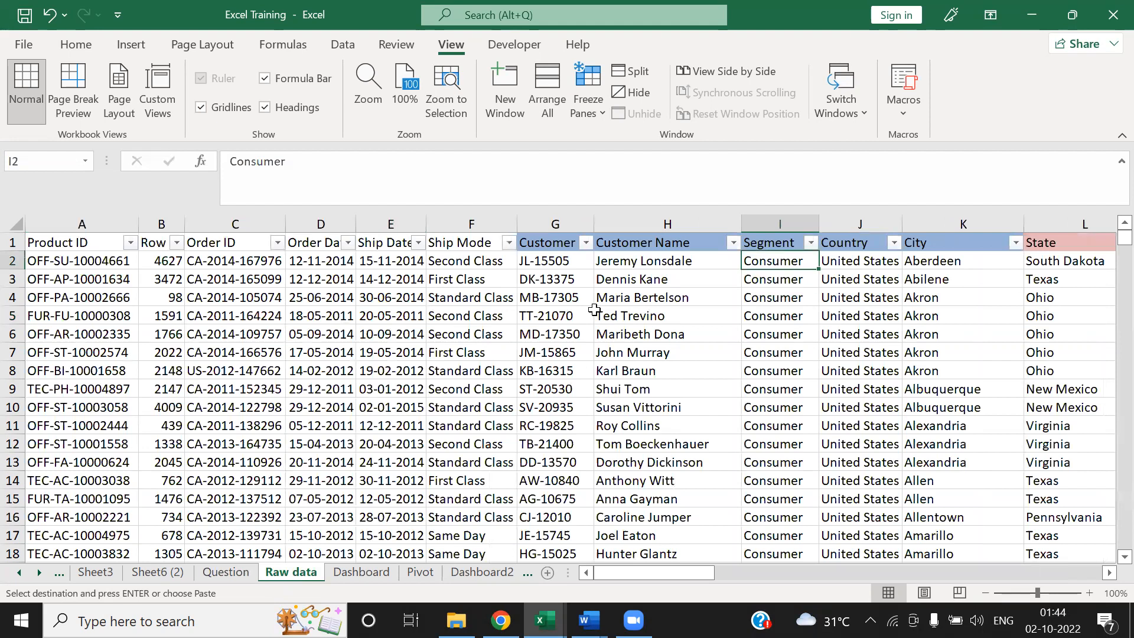
left_click(473, 571)
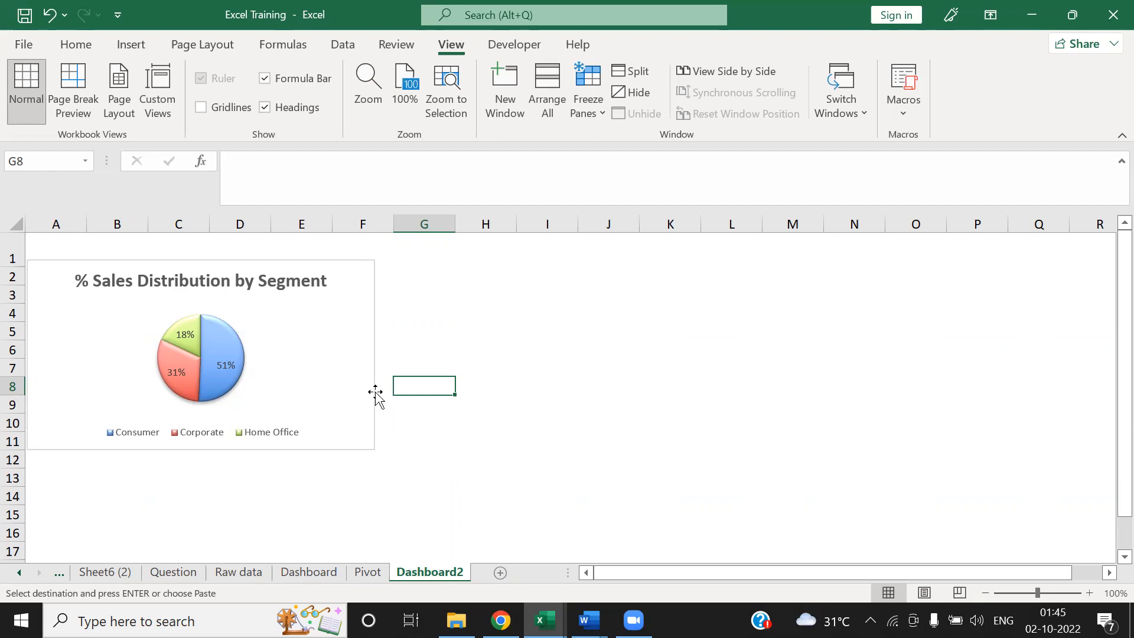
left_click(360, 387)
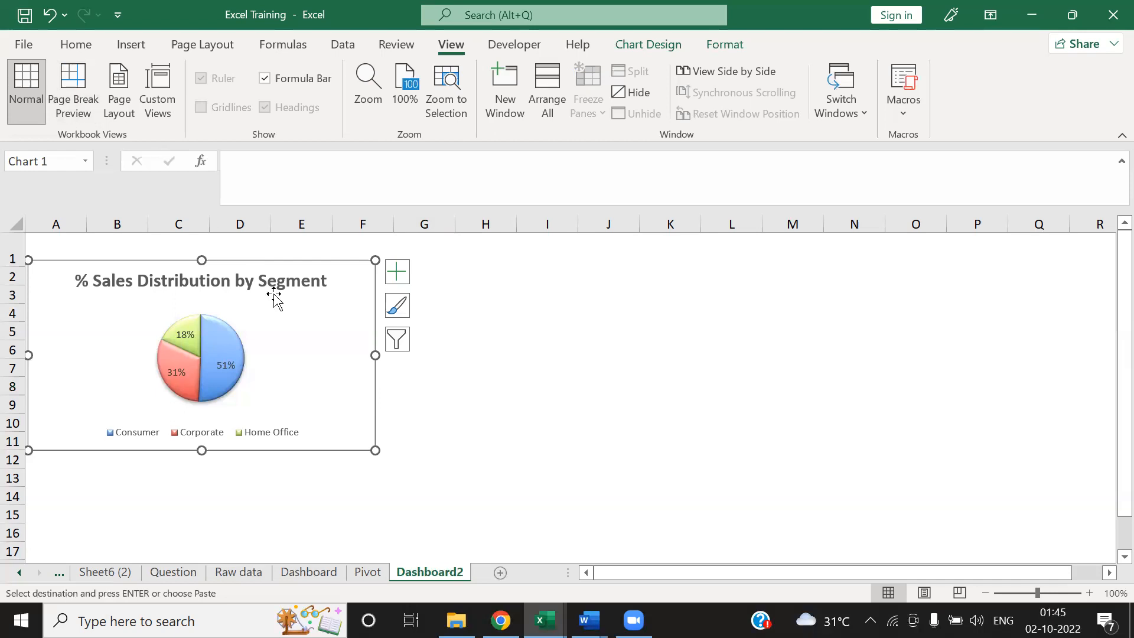
right_click(316, 341)
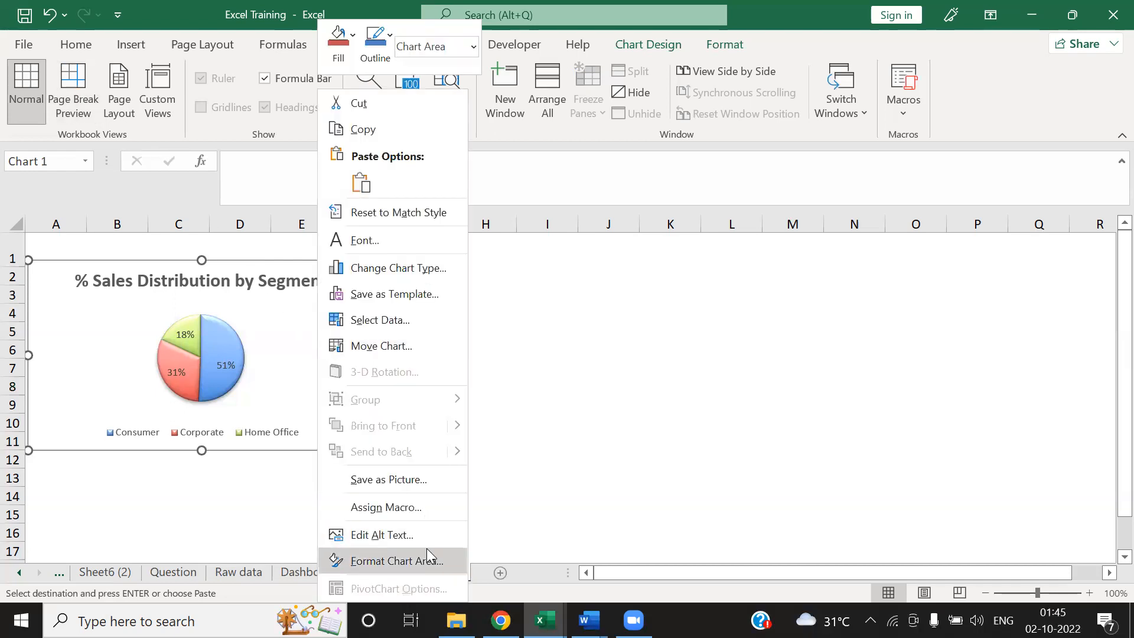
left_click(591, 310)
left_click(704, 456)
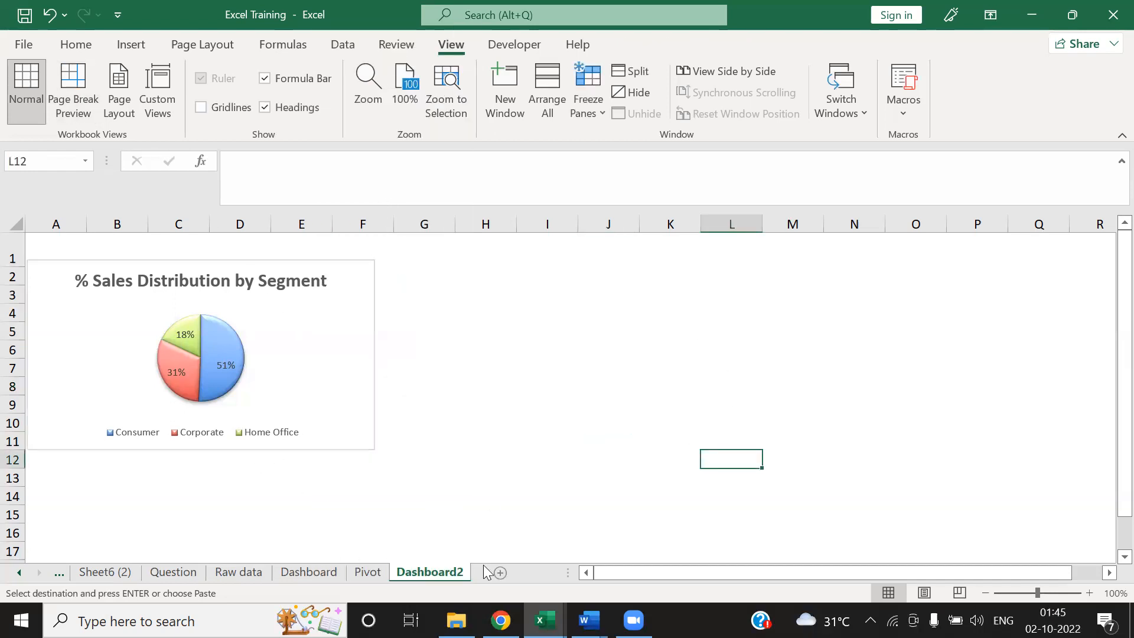
Step: Examine the Pivot sheet's segment-and-region pivot table of sales and profit, including its field layout
left_click(294, 577)
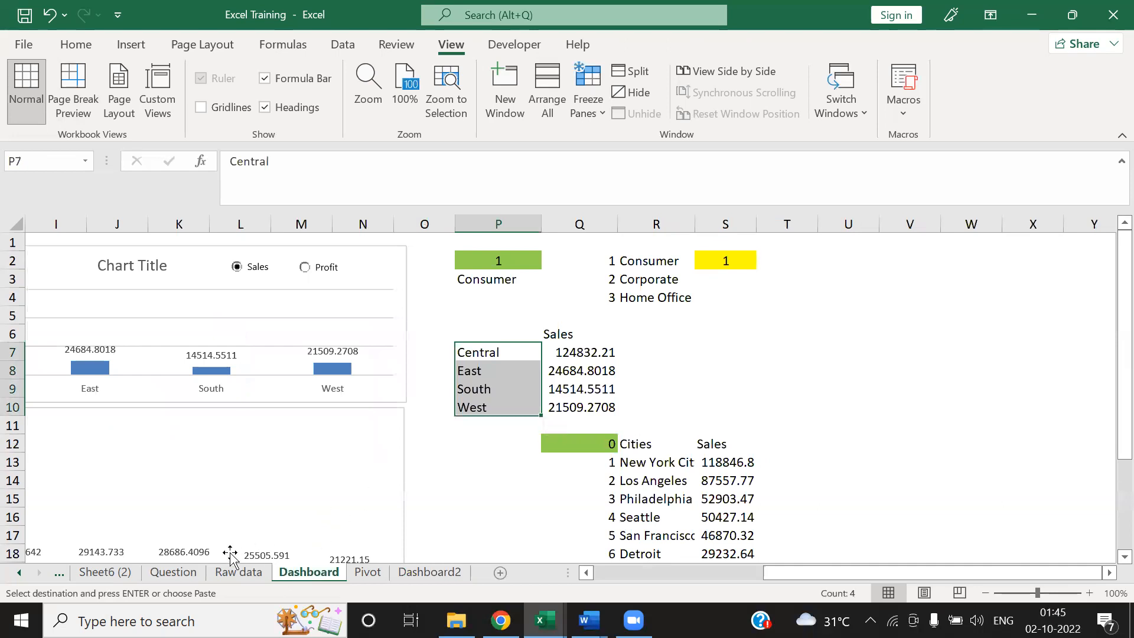
left_click(365, 573)
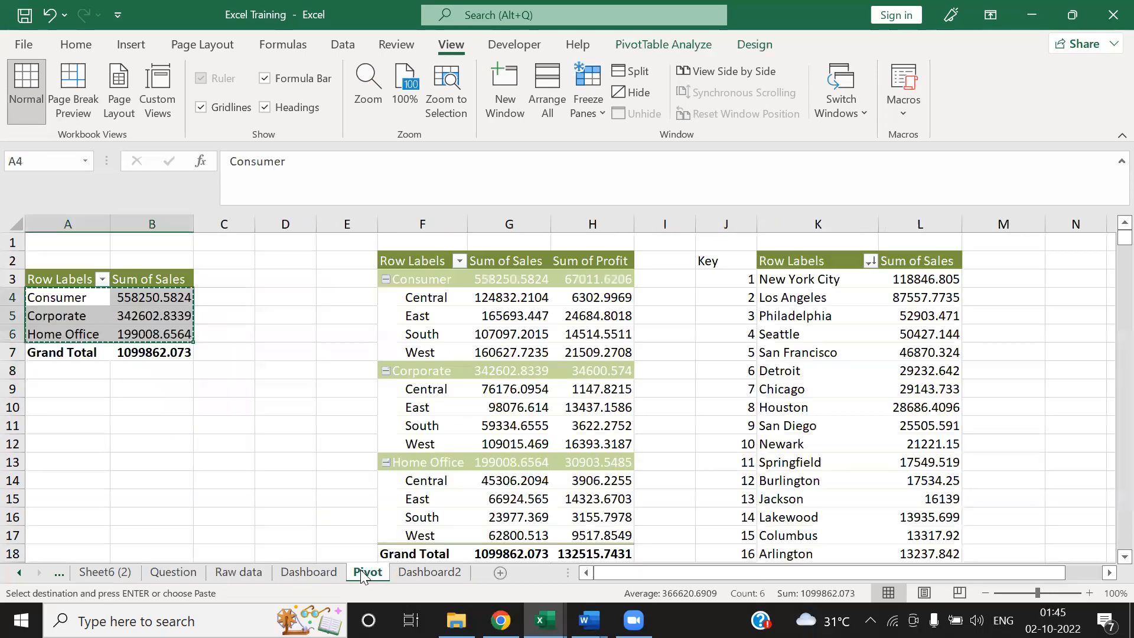
left_click(348, 279)
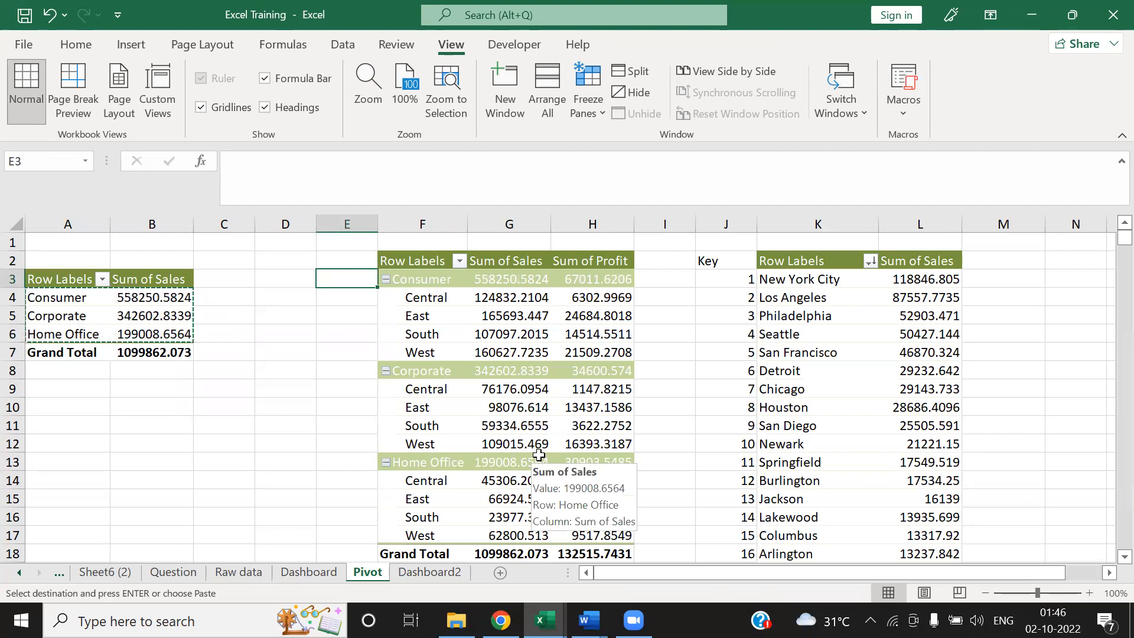
left_click(440, 282)
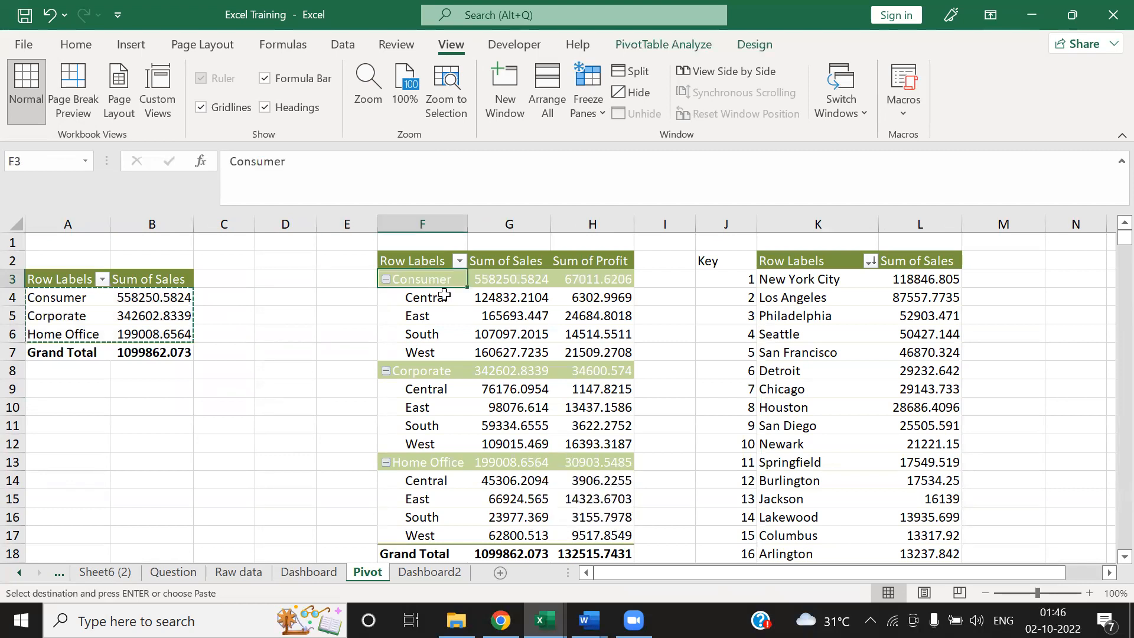
right_click(508, 336)
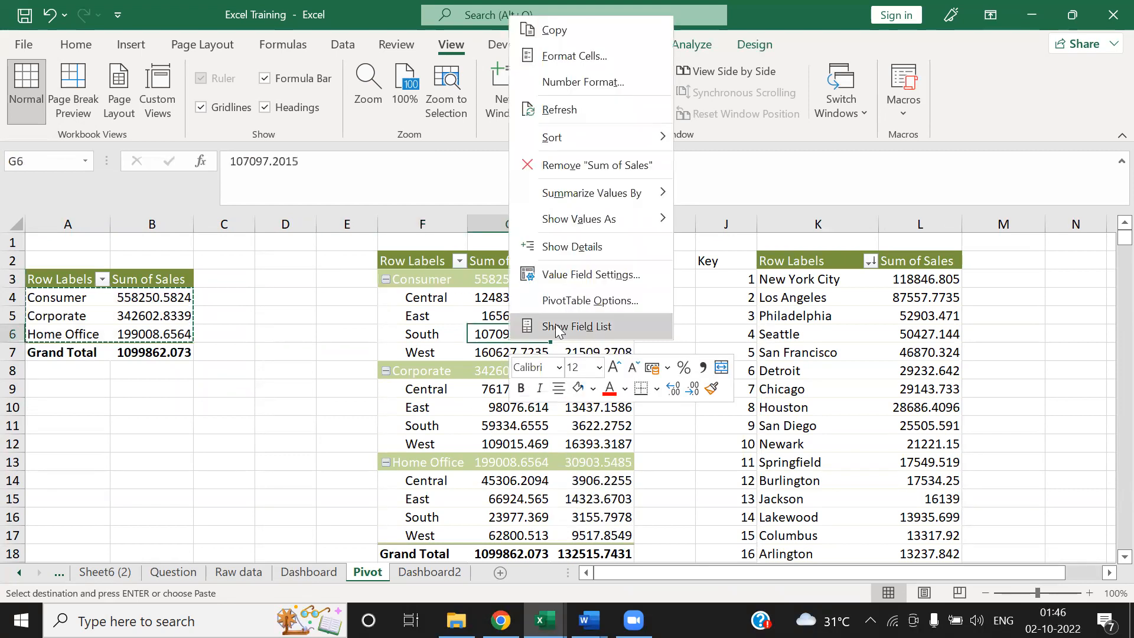
left_click(558, 328)
left_click(967, 532)
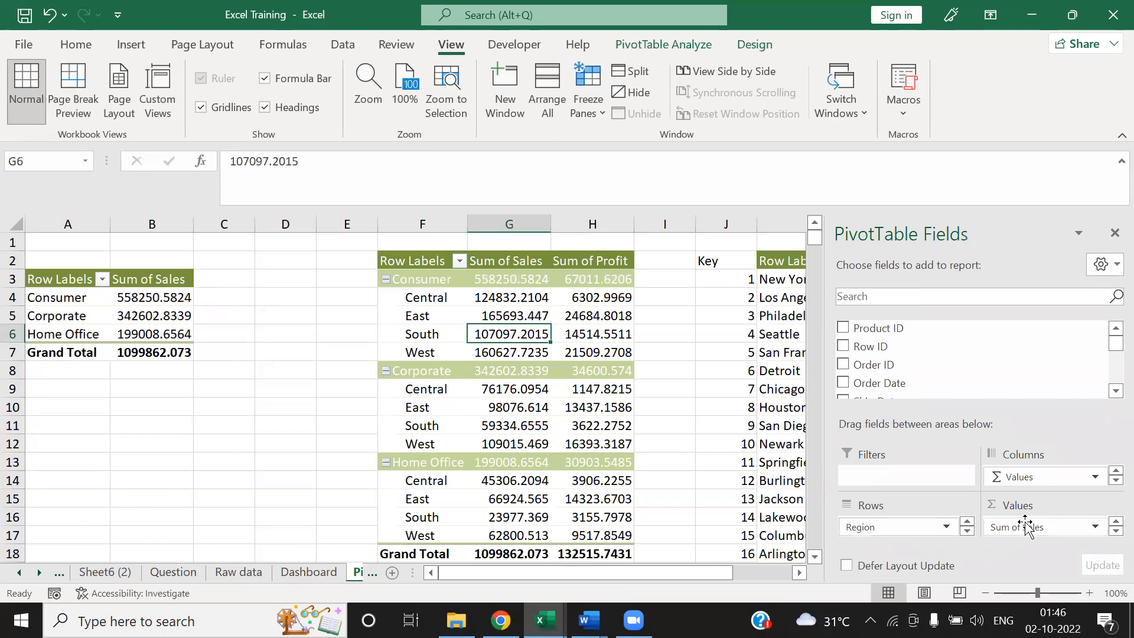
left_click(1113, 233)
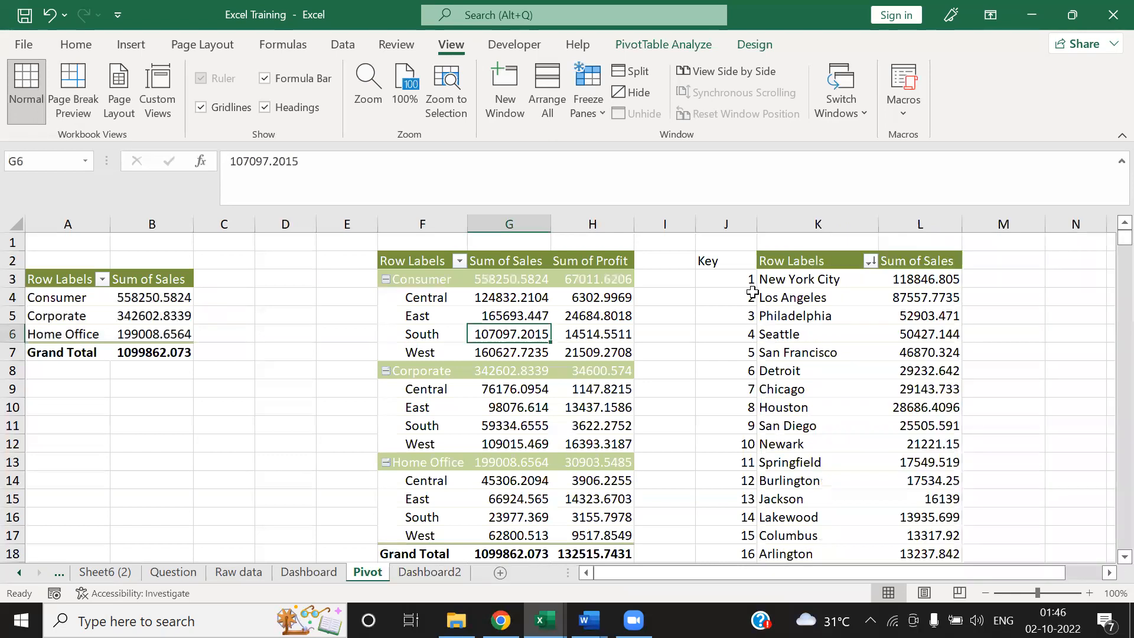
left_click(678, 297)
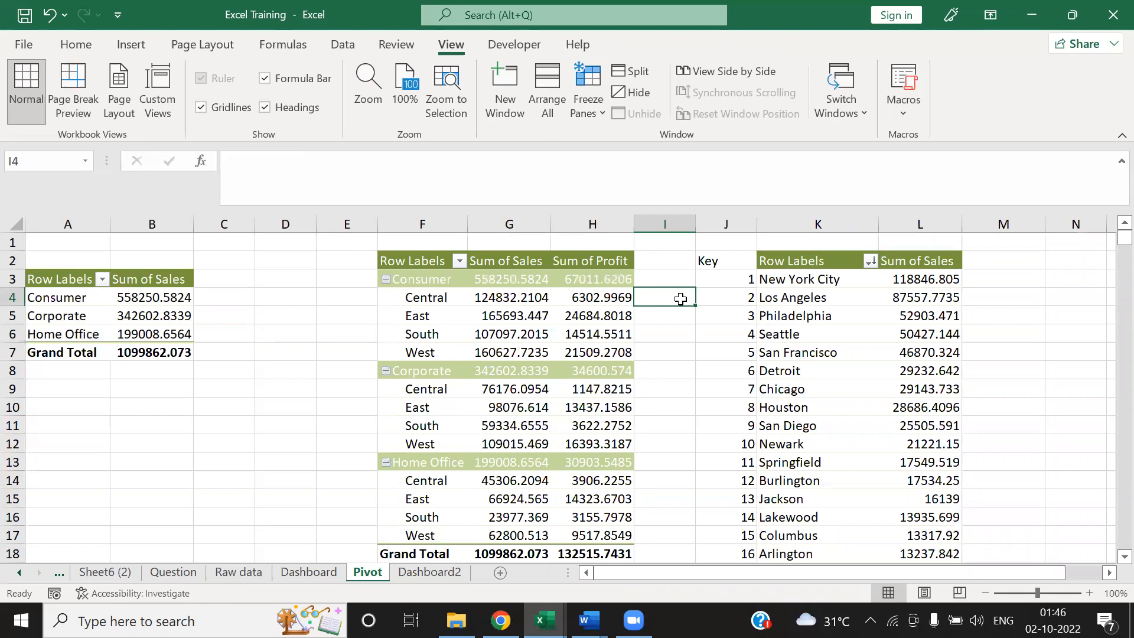
Step: Return to Dashboard2 and check in the ribbon customization options that the Developer tab is enabled
left_click(425, 573)
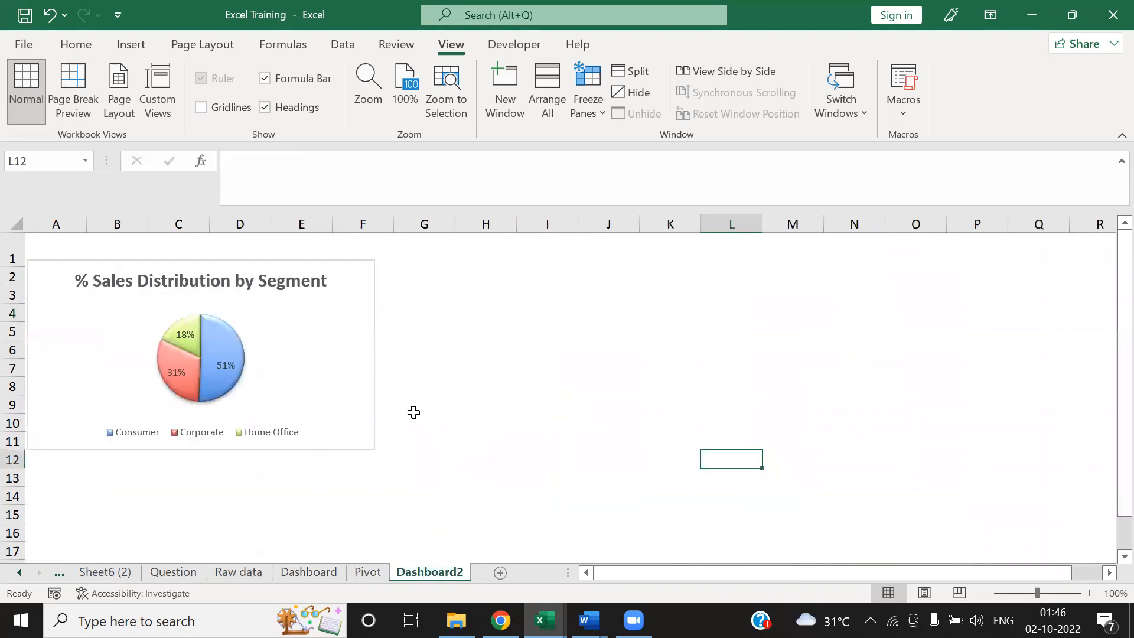
left_click(434, 273)
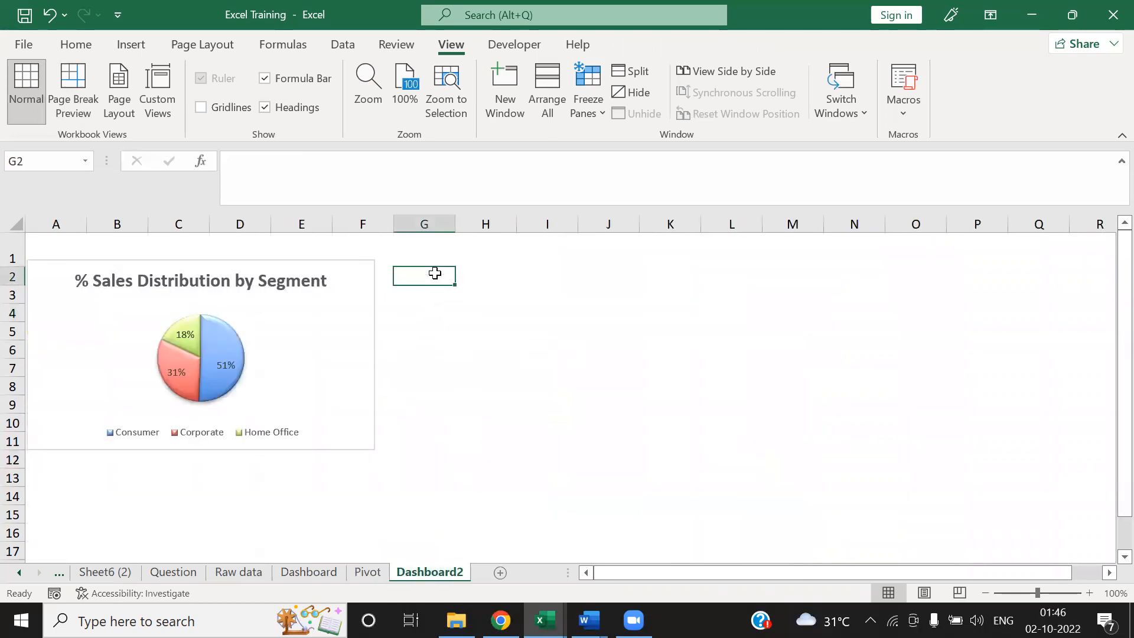
right_click(509, 50)
left_click(503, 43)
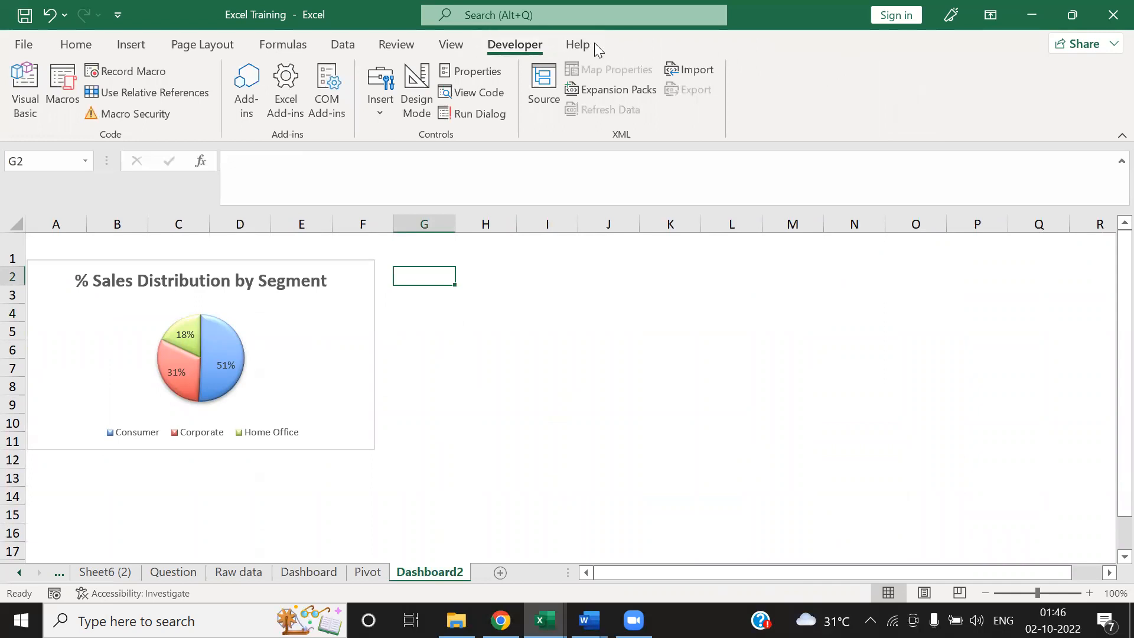
right_click(876, 47)
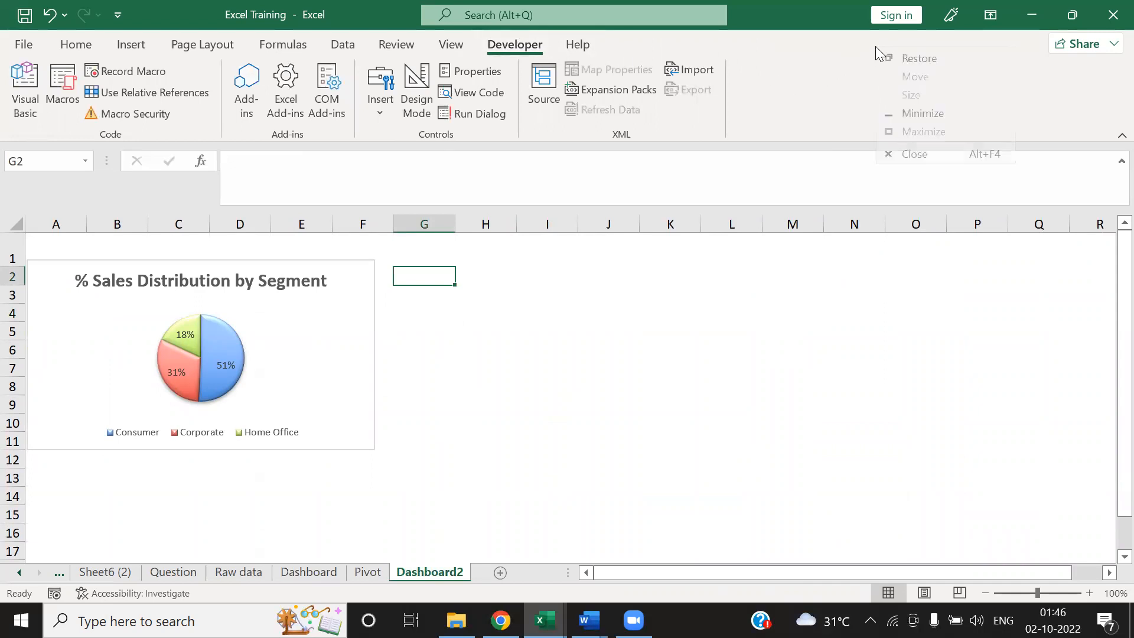
right_click(818, 82)
right_click(818, 82)
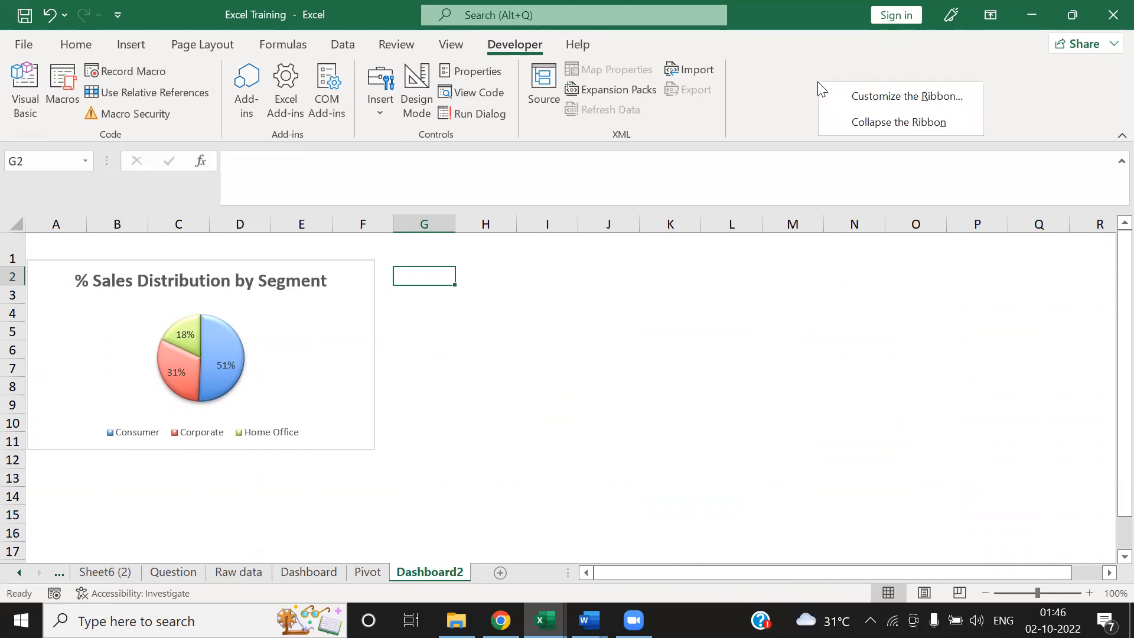
left_click(841, 92)
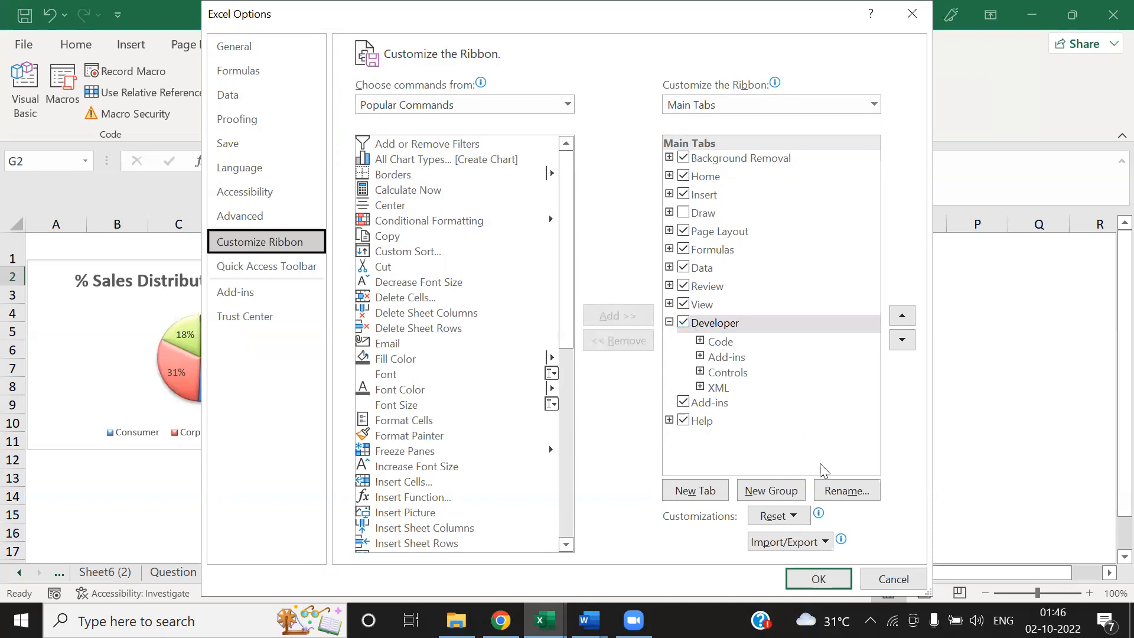
left_click(835, 577)
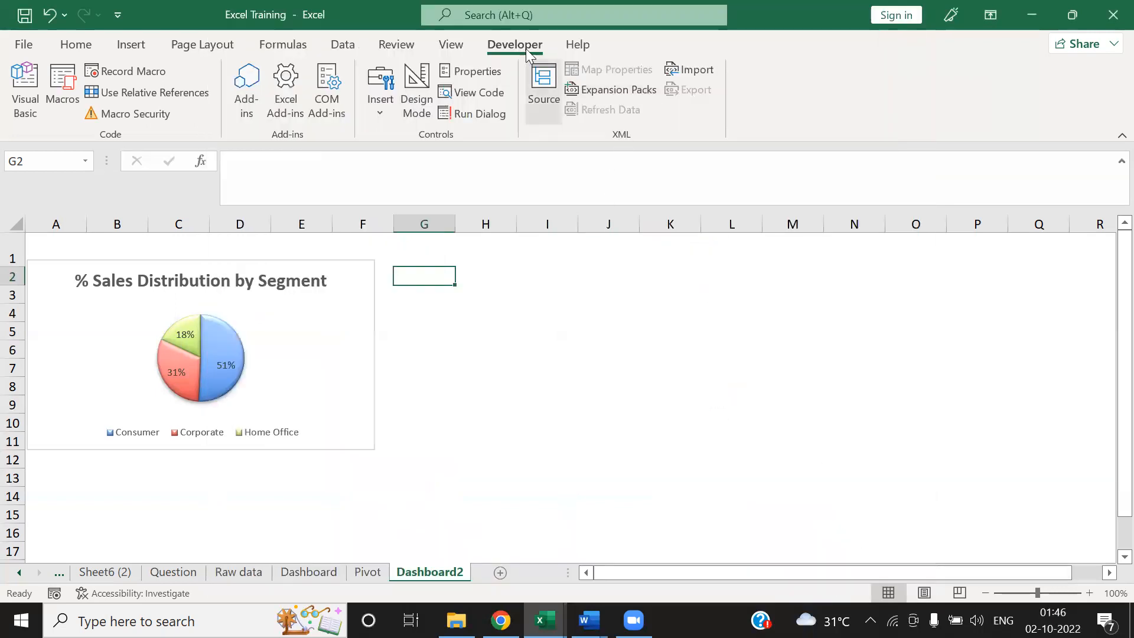
Step: Insert a form-control combo box beside the segment pie chart, spanning about two columns around H1:I3
left_click(379, 100)
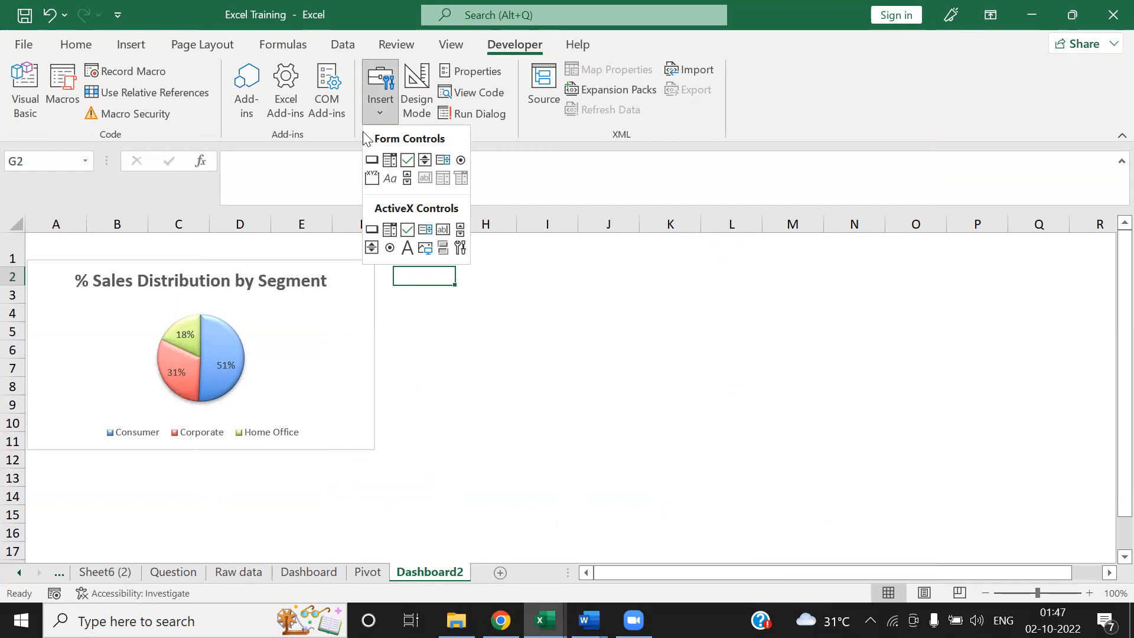
left_click(390, 161)
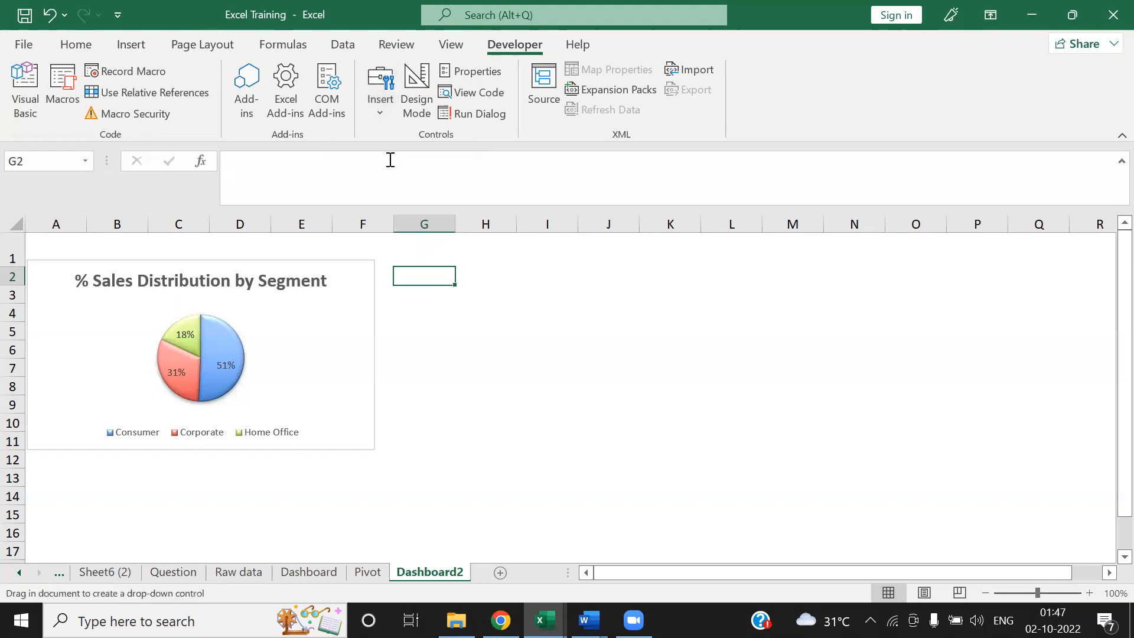
left_click(392, 114)
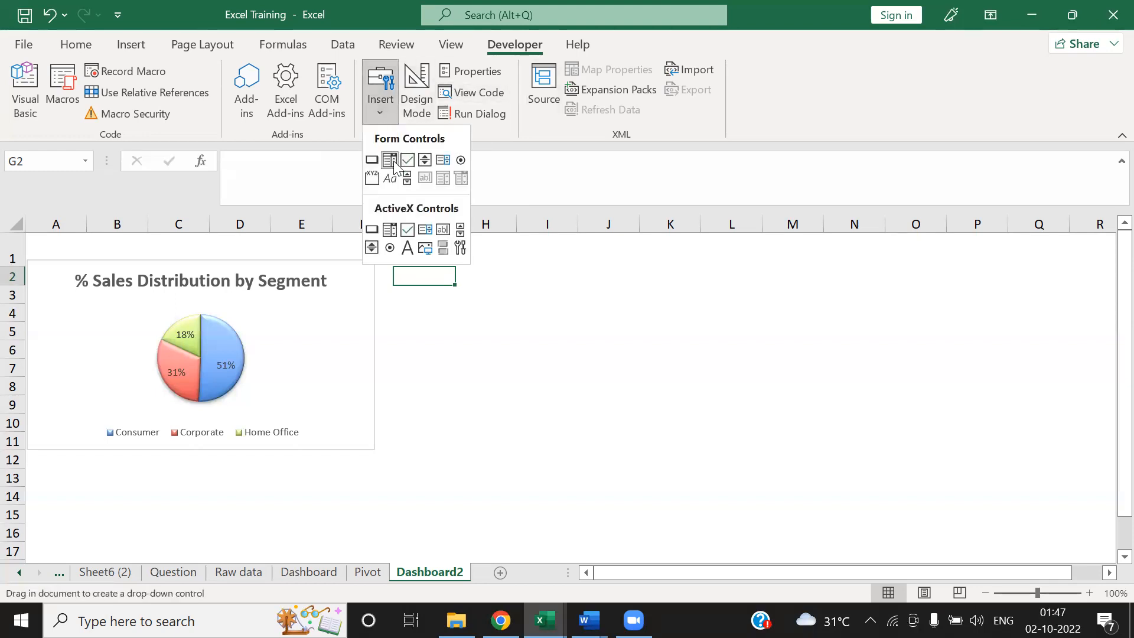
left_click(394, 159)
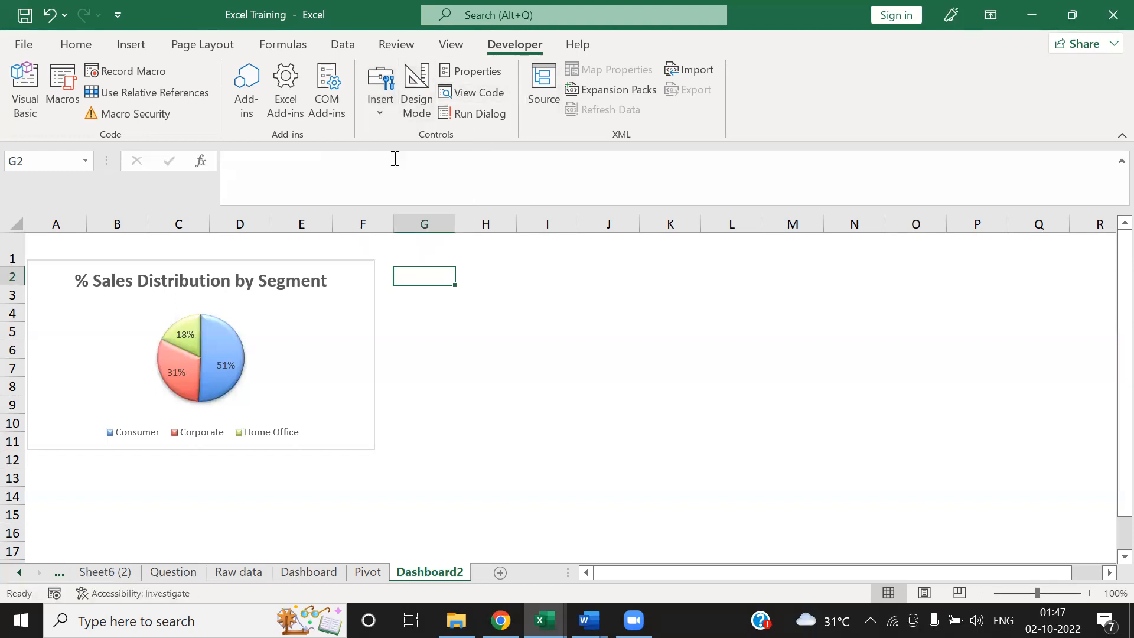
left_click(382, 112)
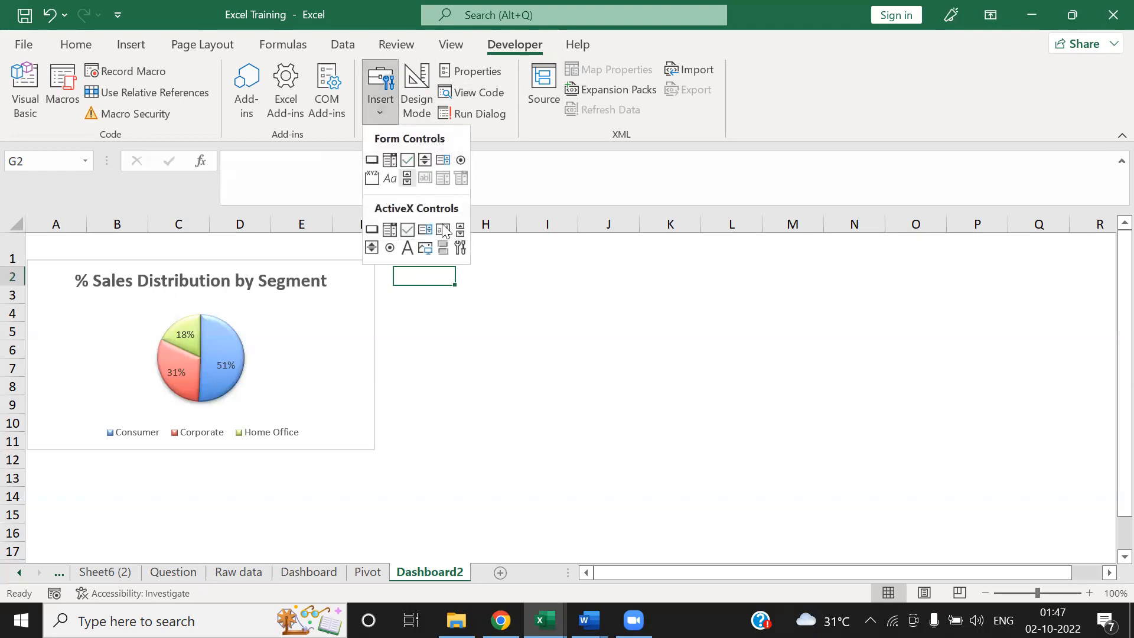
left_click(388, 163)
left_click_drag(471, 264, 594, 298)
left_click_drag(513, 286, 491, 277)
left_click(602, 311)
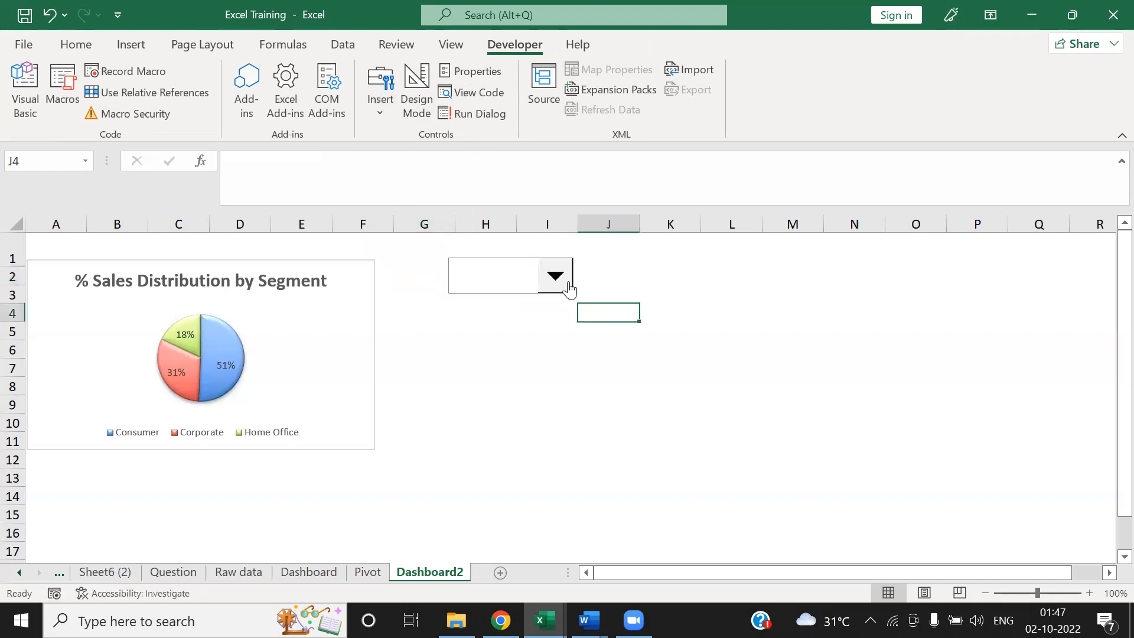
Step: Open the new combo box to inspect its drop-down list
left_click(555, 288)
left_click(656, 286)
left_click(558, 284)
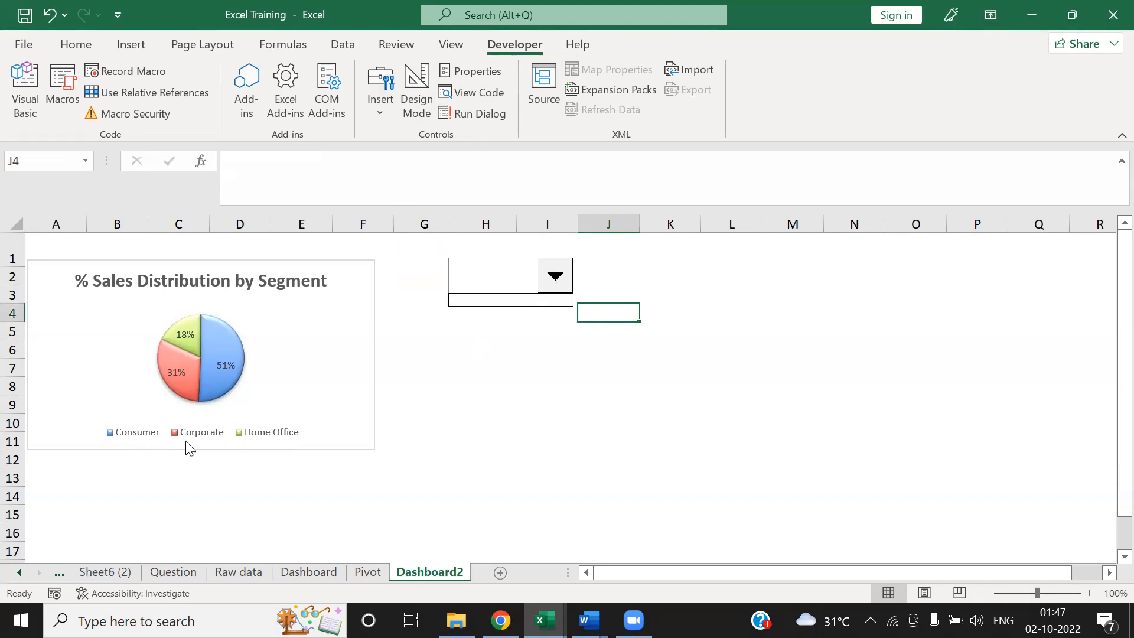
left_click(513, 399)
Step: Copy the three segment names in A4:A6 of the Pivot sheet and paste them as values at Q2 on Dashboard2
left_click(365, 572)
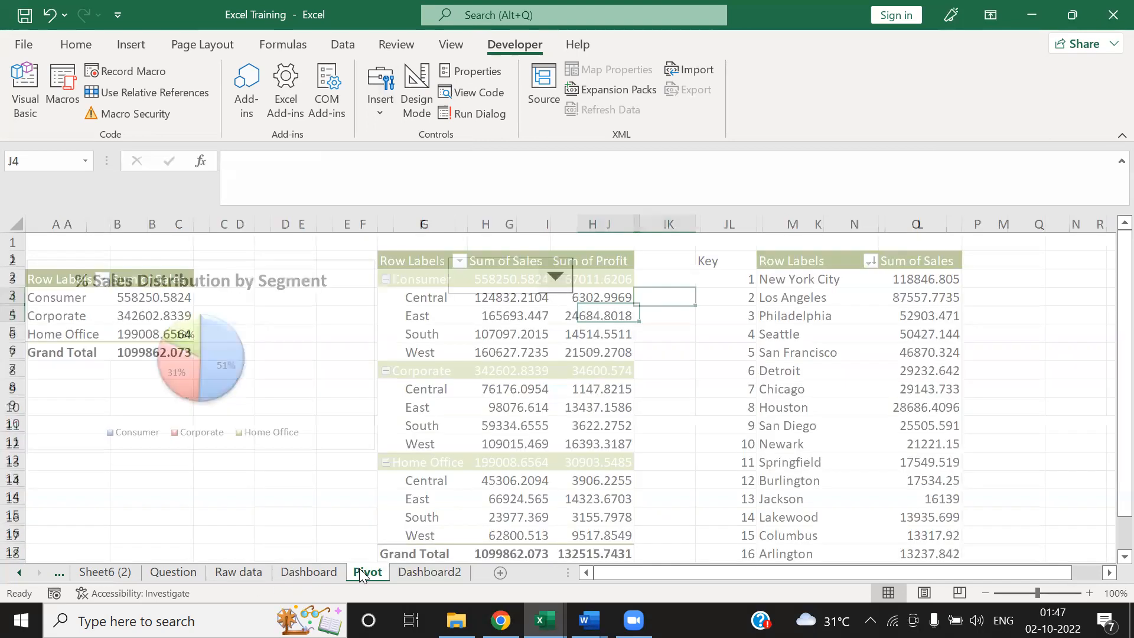
left_click_drag(59, 298, 59, 326)
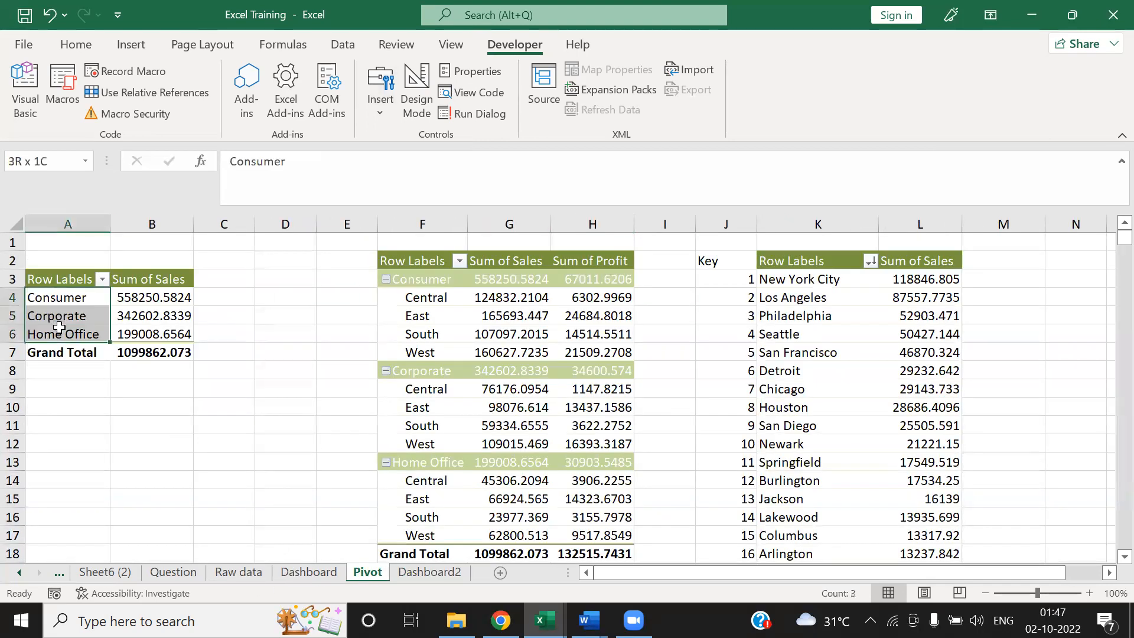
key("ctrl+c")
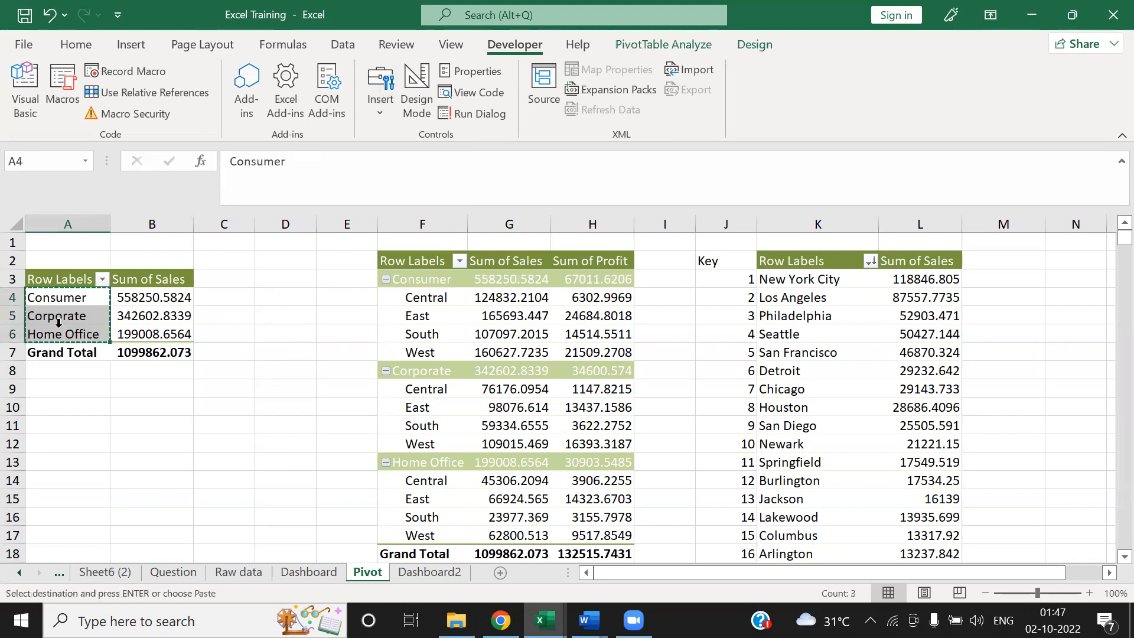
left_click(408, 573)
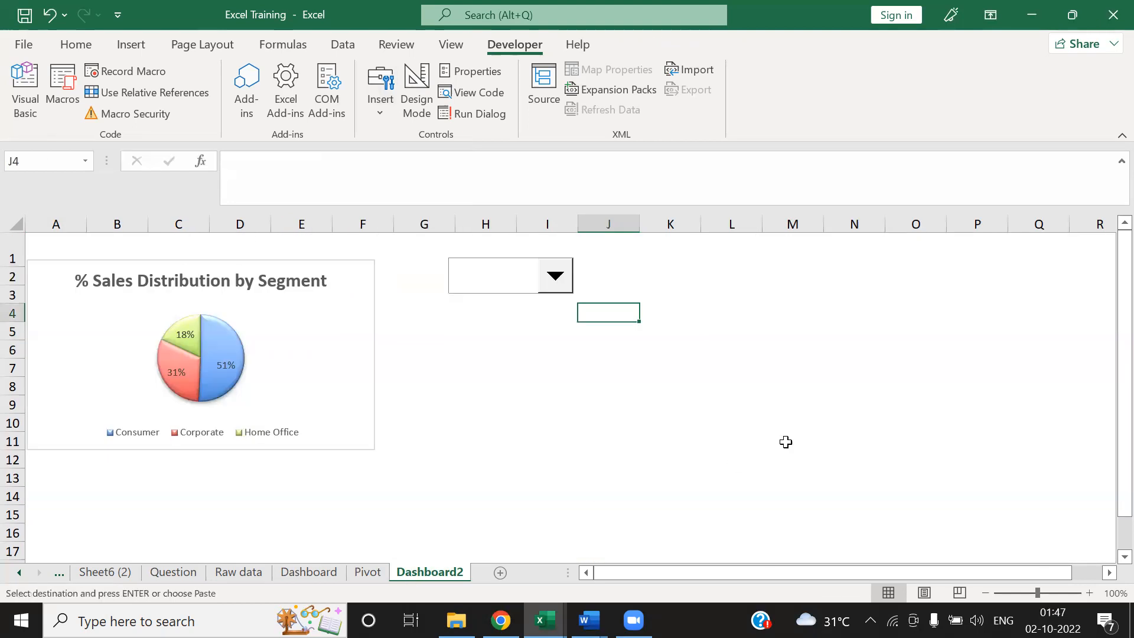
left_click(1029, 266)
left_click(1030, 272)
key("alt")
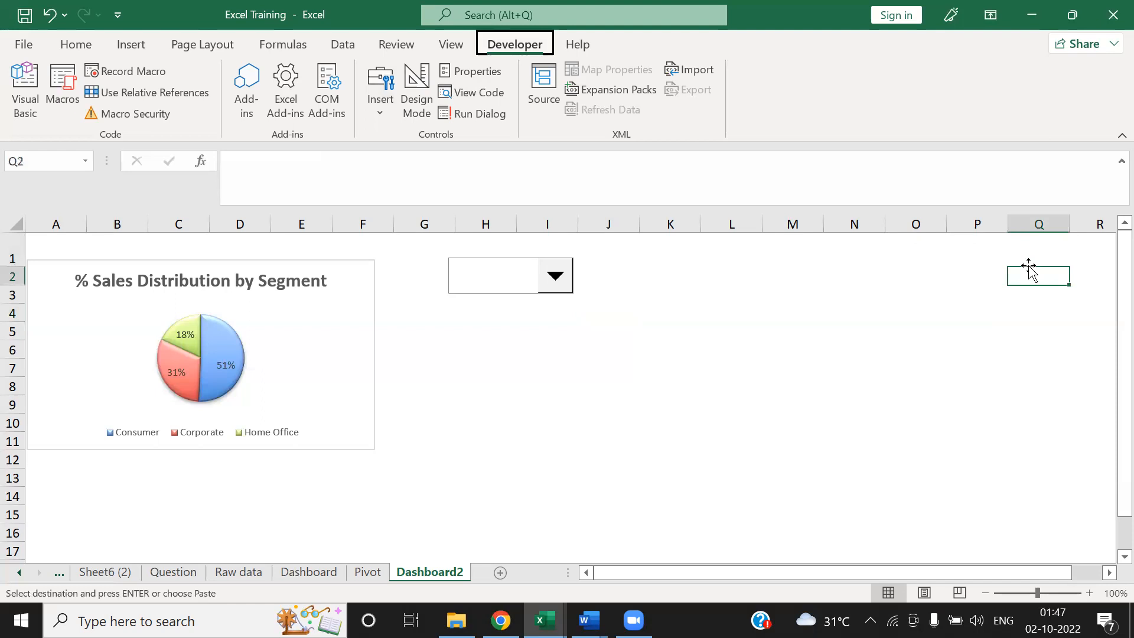
key("e")
key("s")
key("v")
key("Return")
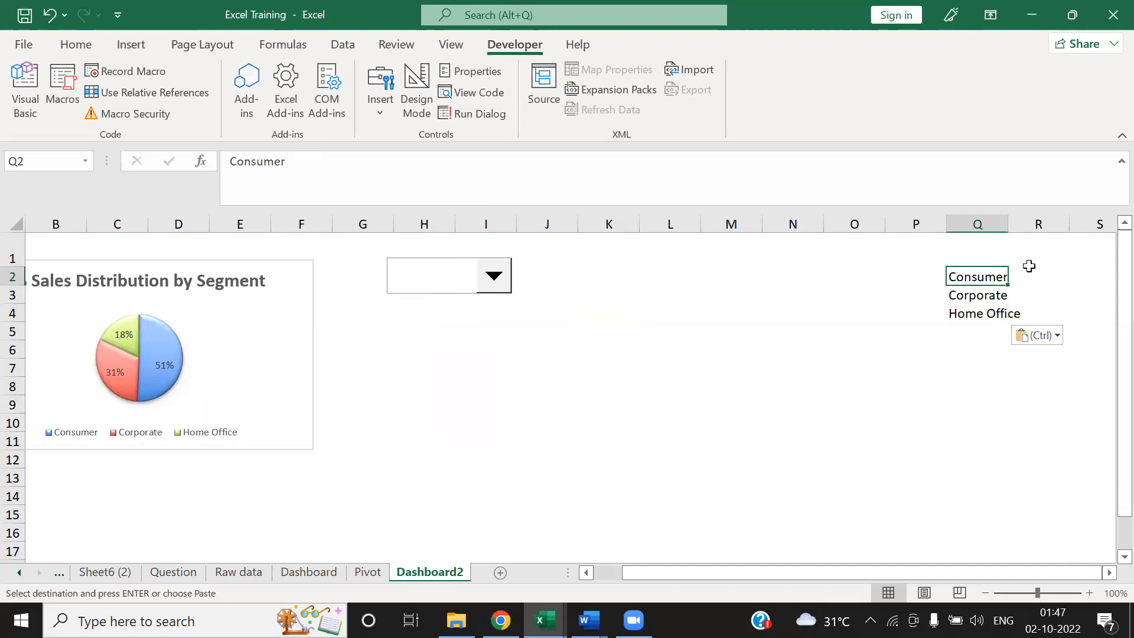
right_click(480, 282)
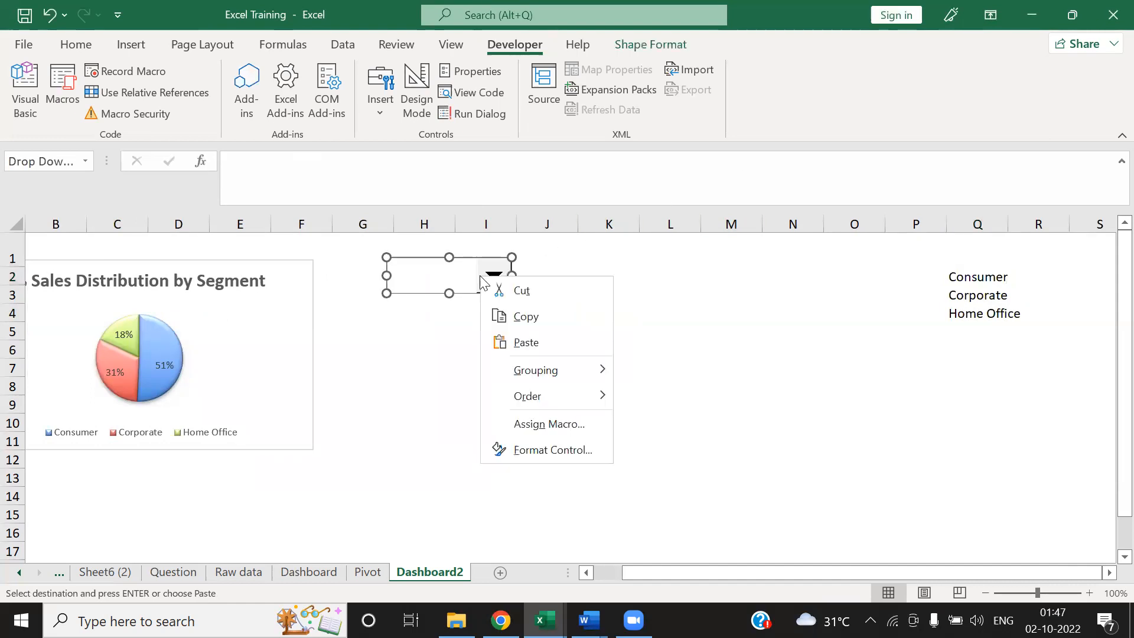
key("Escape")
left_click_drag(949, 286, 962, 315)
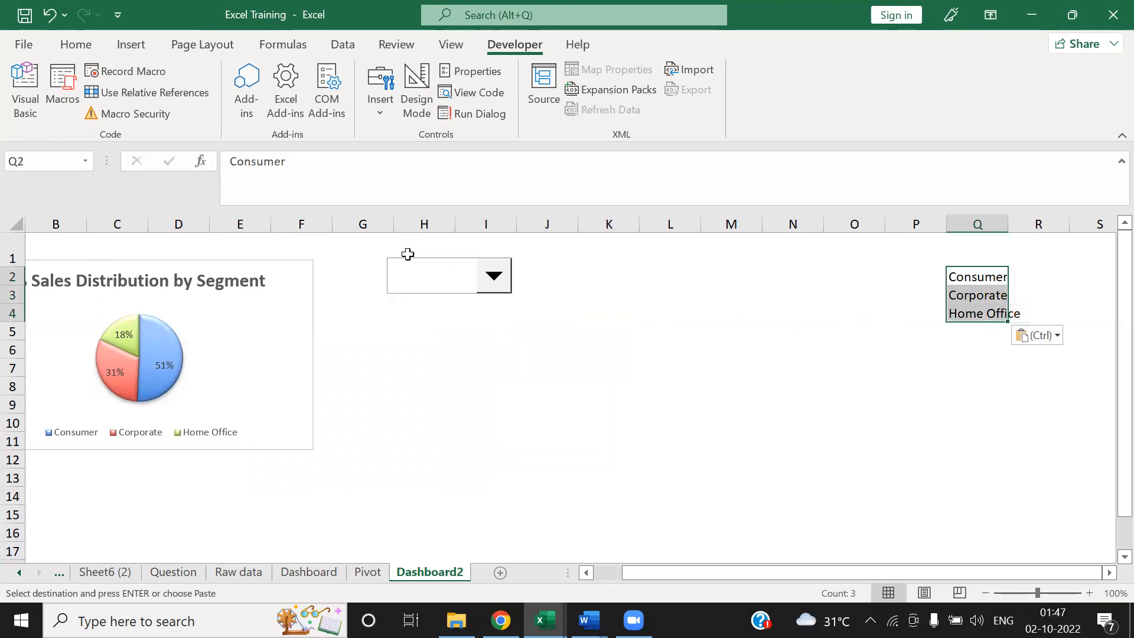
left_click(651, 299)
Step: Set the combo box's input range to $Q$2:$Q$4 and its cell link to $P$2
right_click(425, 275)
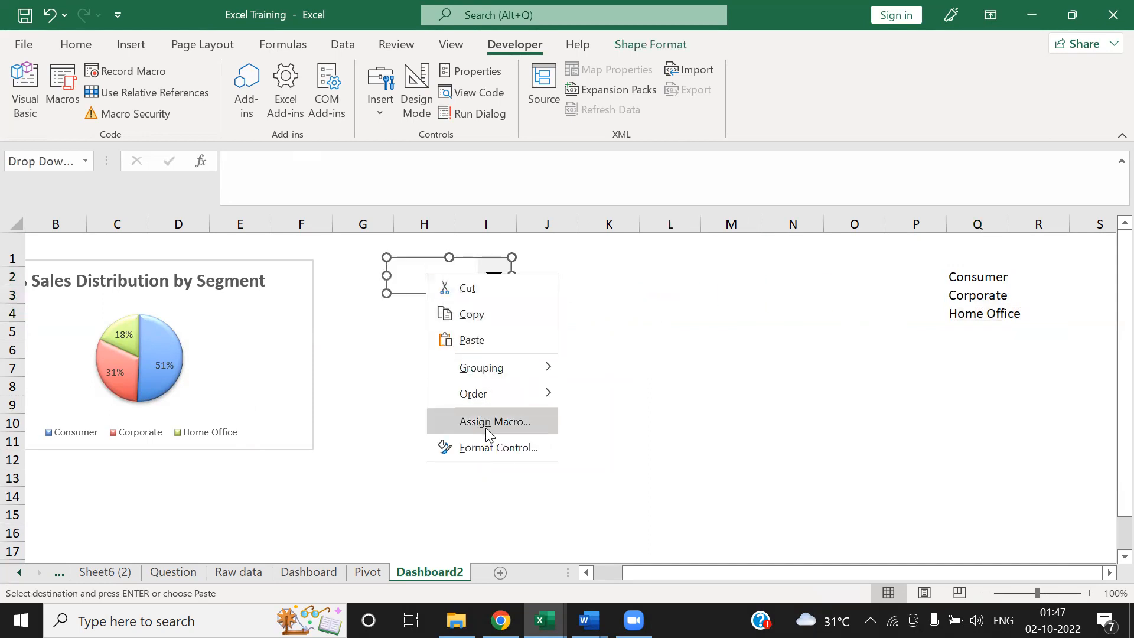
left_click(490, 449)
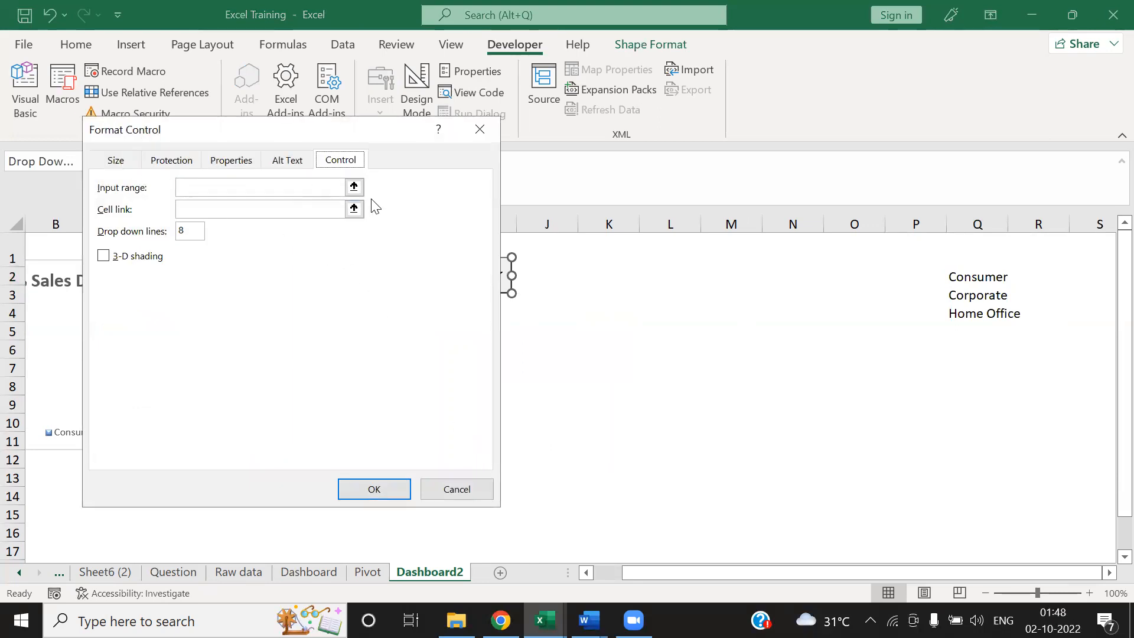
left_click(354, 187)
left_click_drag(956, 276, 959, 308)
key("Return")
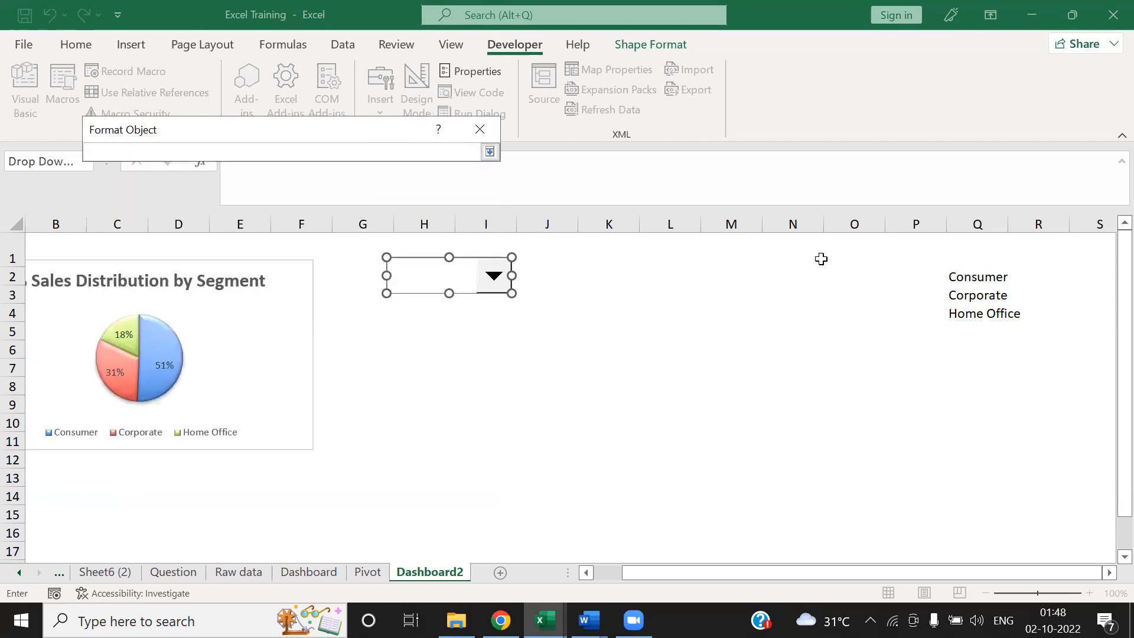
left_click(923, 278)
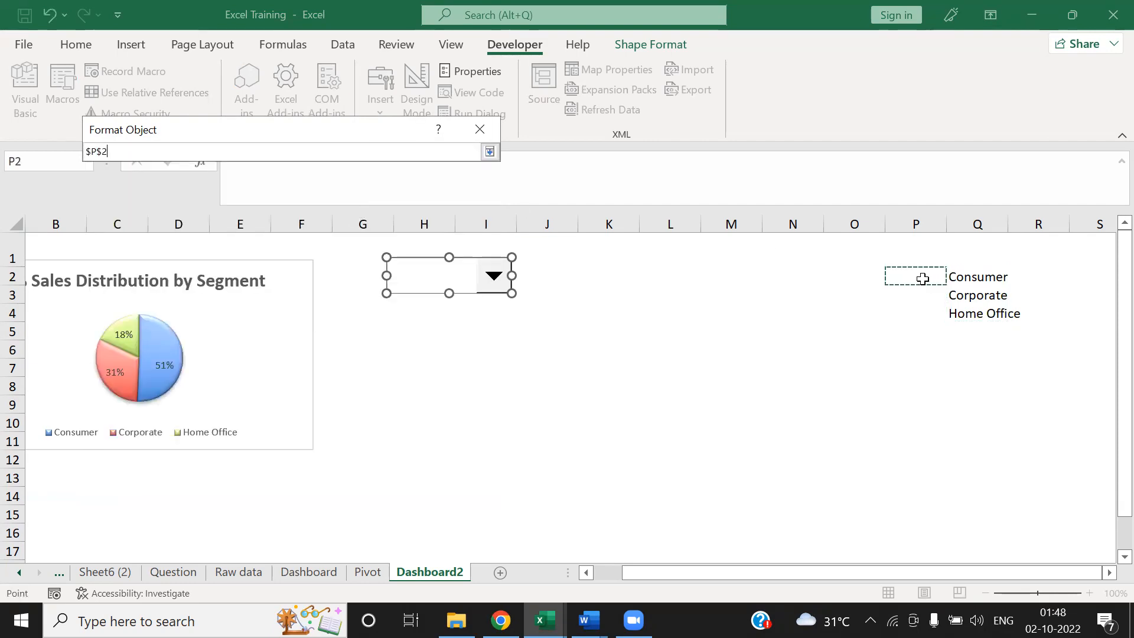
key("Return")
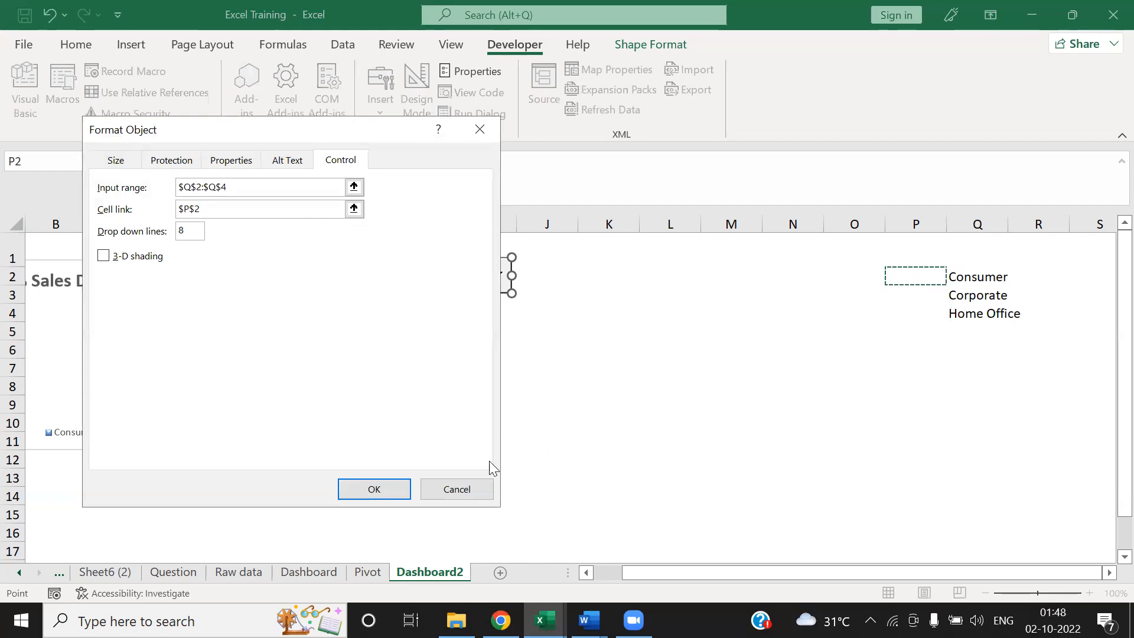
left_click(374, 489)
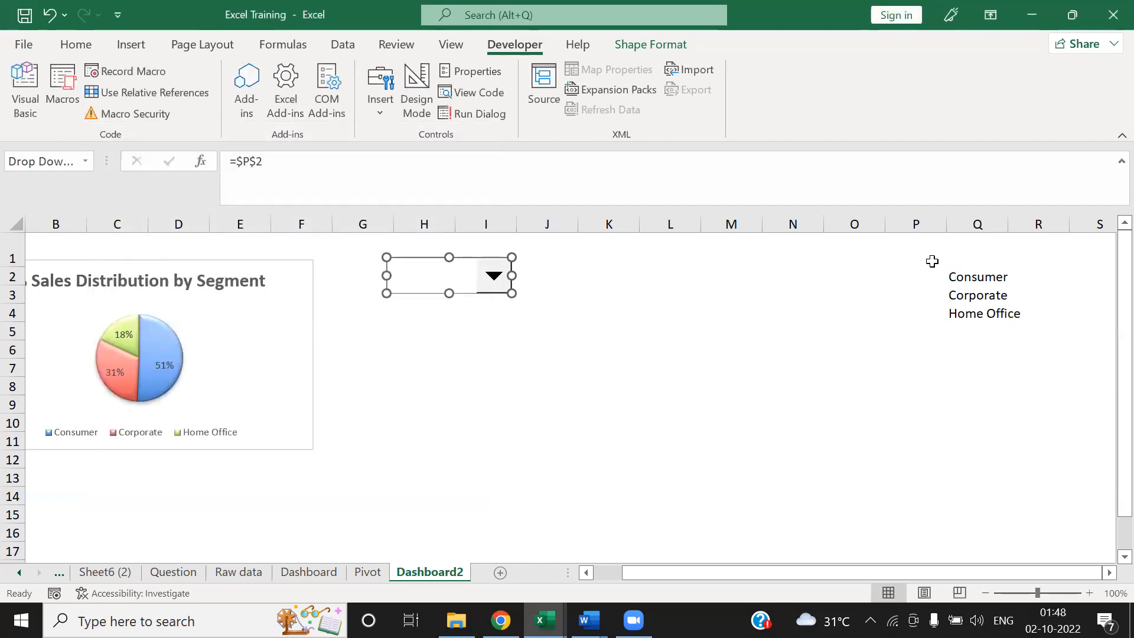
Step: Fill the linked cell P2 with the red theme color
left_click(914, 277)
left_click(66, 46)
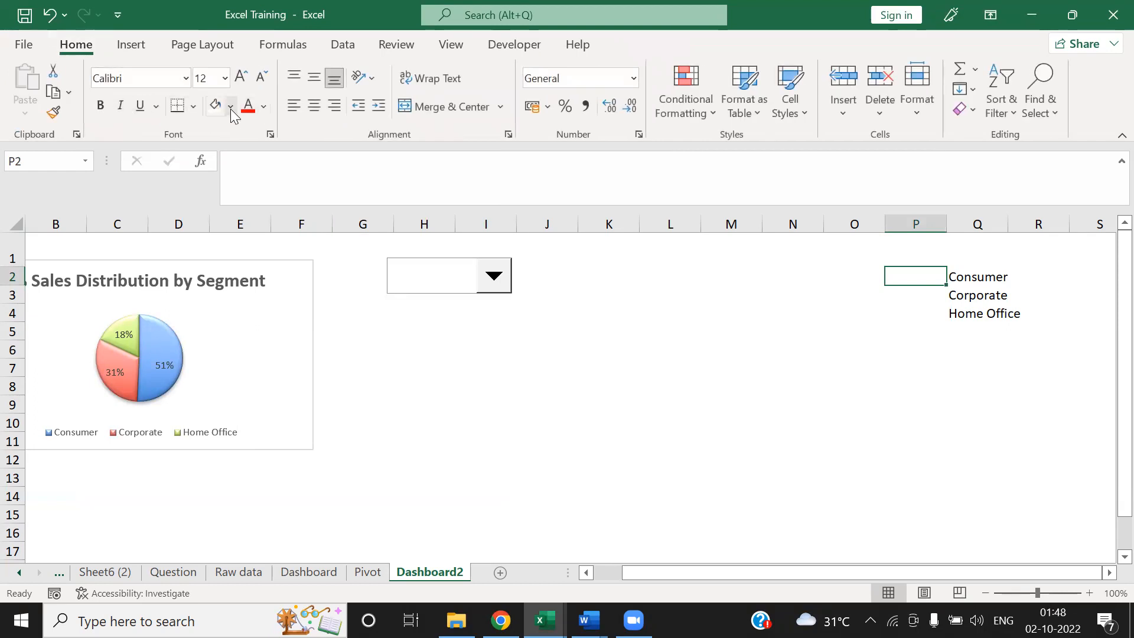
left_click(230, 106)
left_click(296, 150)
left_click(704, 310)
left_click(938, 277)
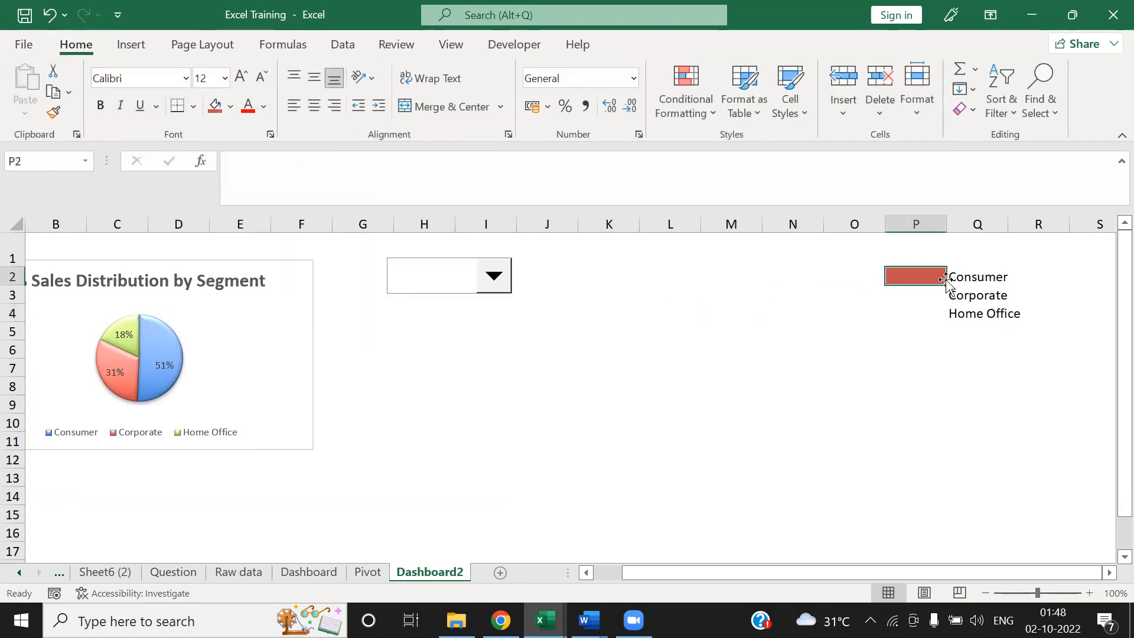
Step: Choose Consumer in the combo box to test its link to P2
left_click(792, 294)
left_click(500, 286)
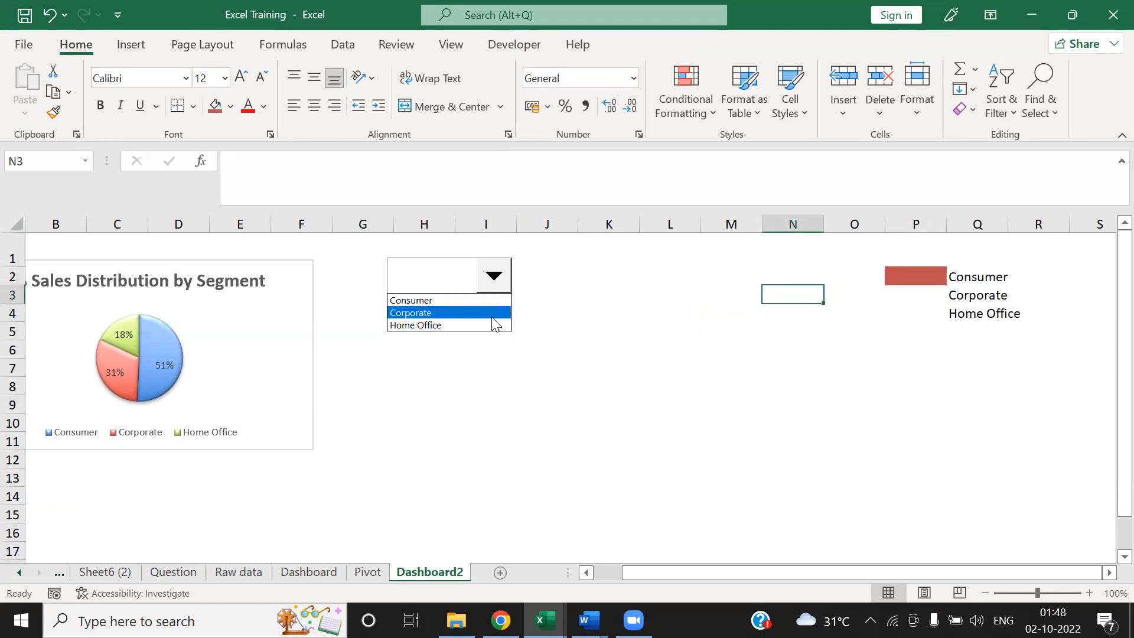
left_click(465, 303)
Step: Format the linked cell P2 with a light blue fill, bold text and centered alignment
left_click(913, 273)
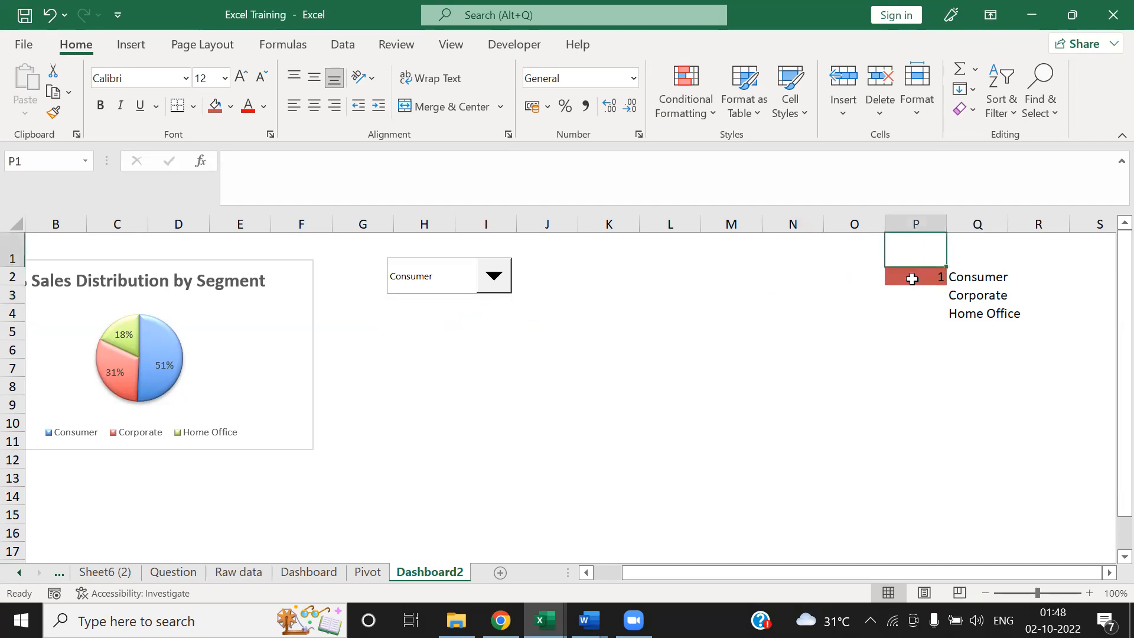
left_click(230, 106)
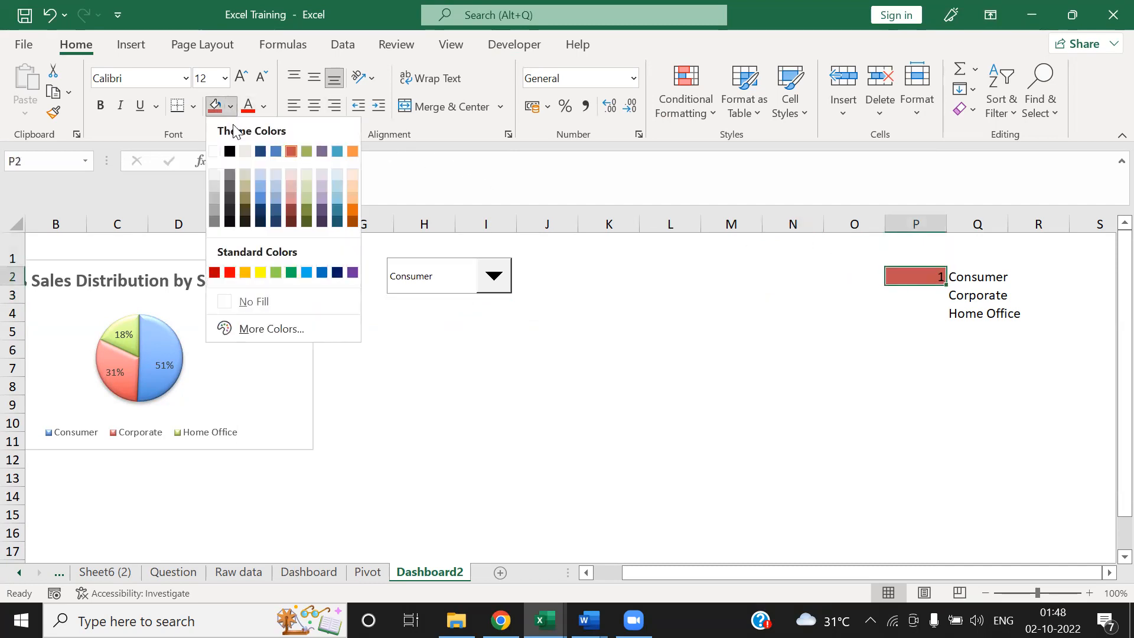
left_click(271, 184)
key("ctrl+b")
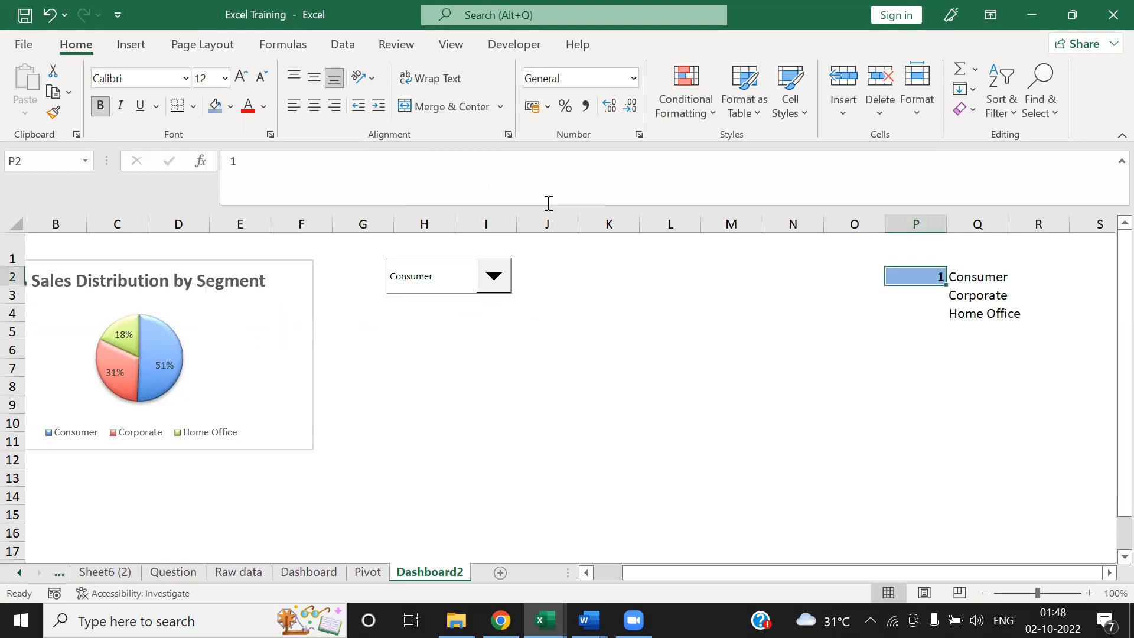
left_click(319, 107)
left_click(803, 329)
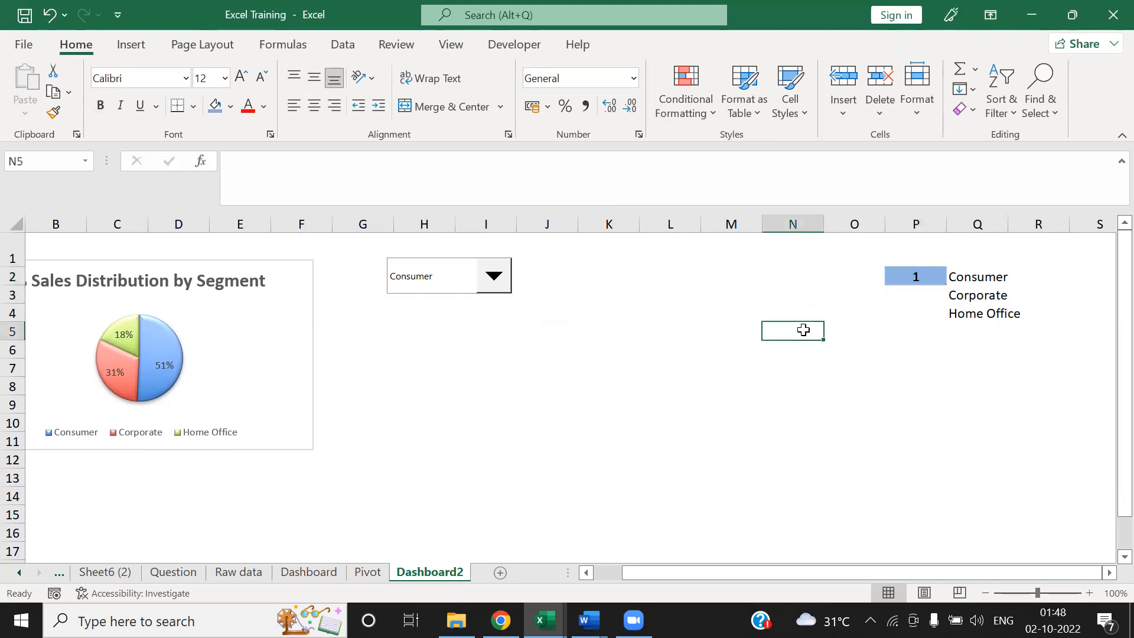
Step: Test the combo box's link to P2 by choosing Corporate and finally Home Office
left_click(906, 277)
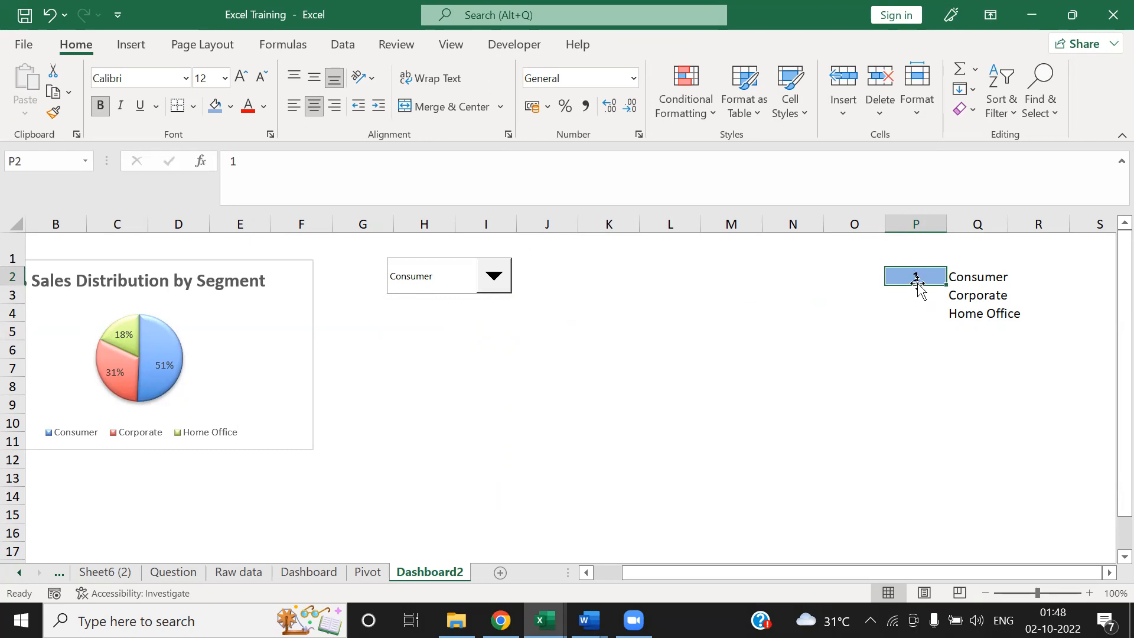
left_click(500, 283)
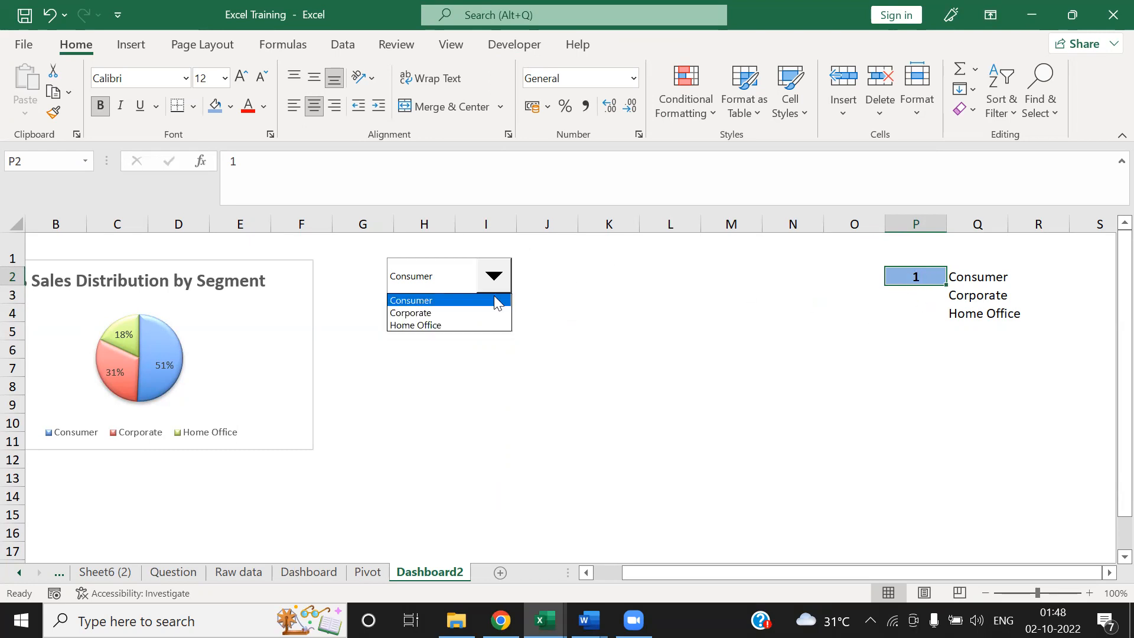
left_click(476, 311)
left_click(488, 280)
left_click(462, 324)
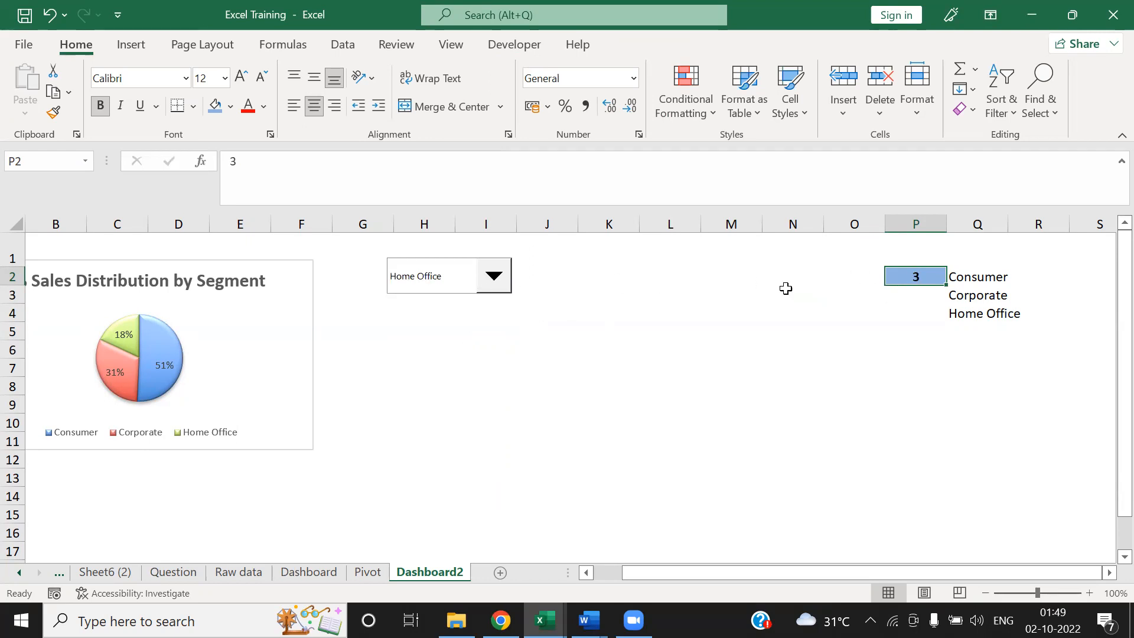
Step: Review the combo box's control settings and reapply P2 as its cell link
right_click(454, 270)
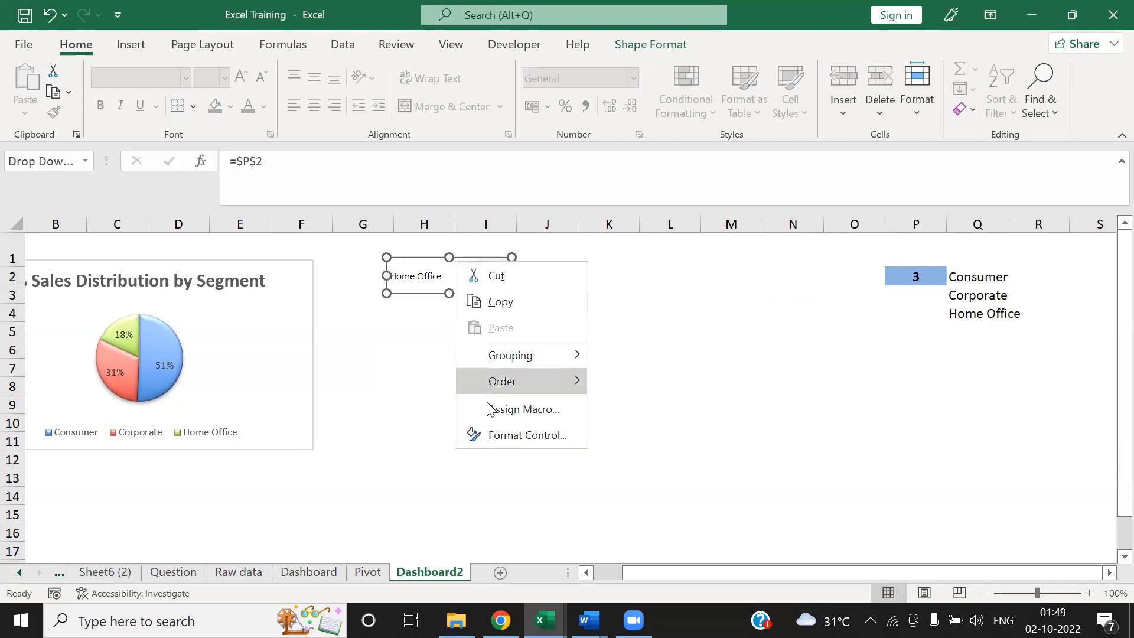
left_click(492, 436)
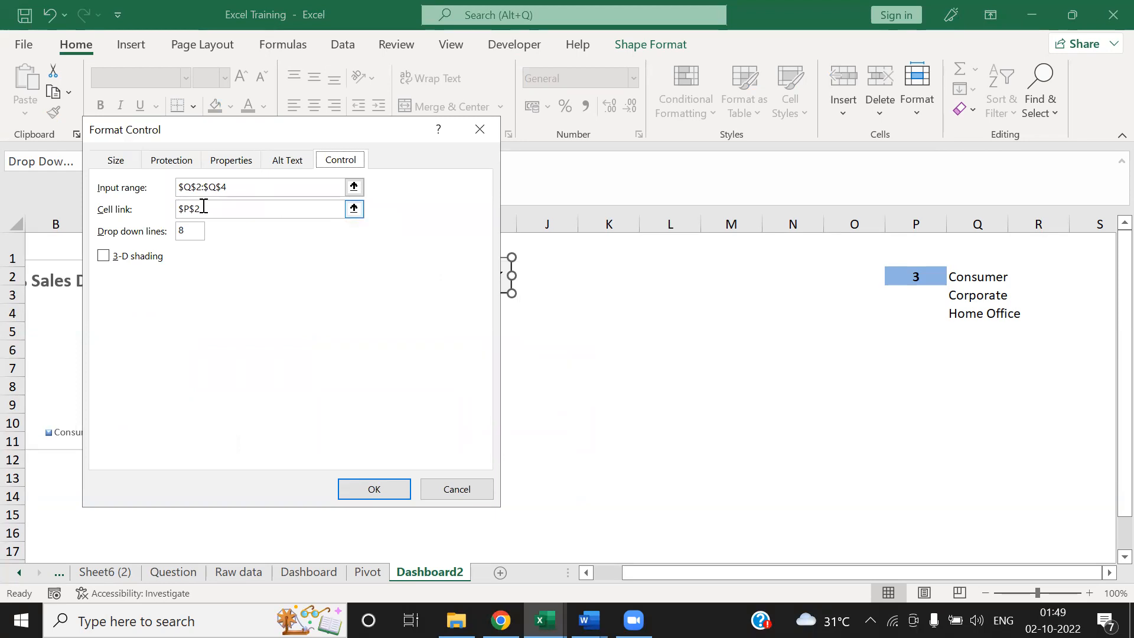
left_click(353, 208)
left_click(922, 279)
key("Return")
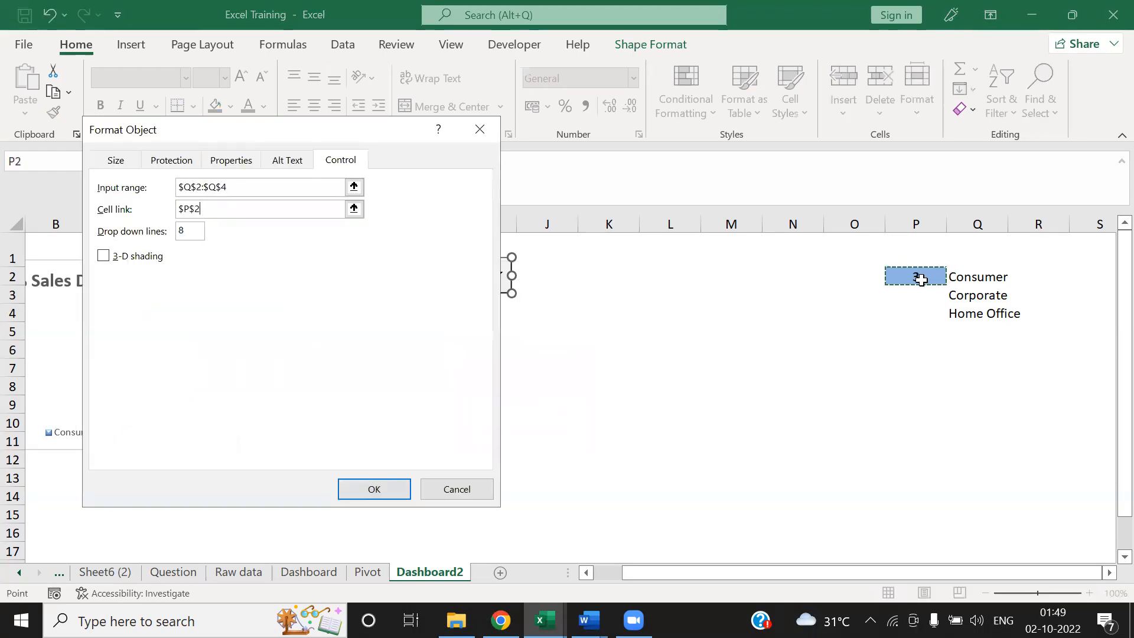
left_click(391, 485)
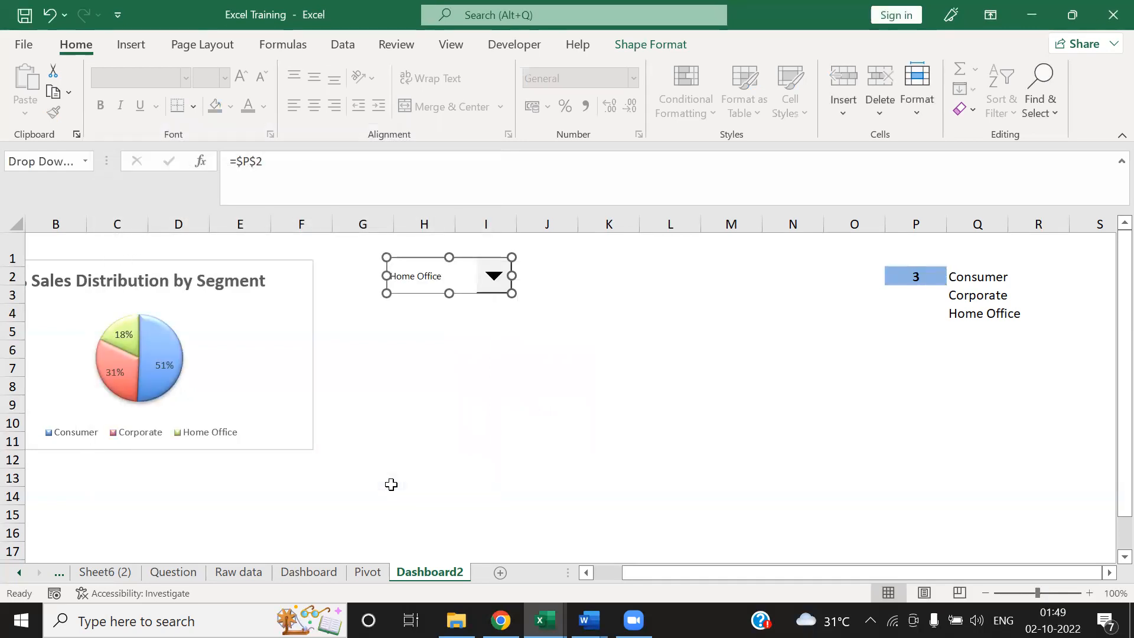
Step: Examine the linked cell P2 alongside the segment list in Q2:Q4 and the empty cell Q1
left_click(519, 405)
left_click(913, 281)
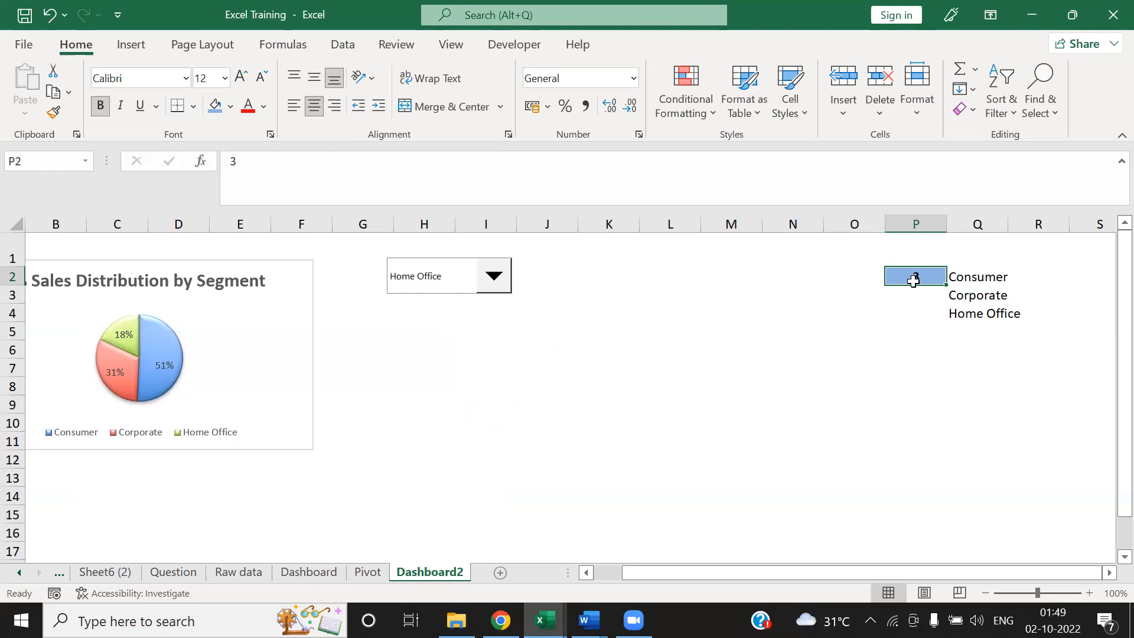
left_click(971, 258)
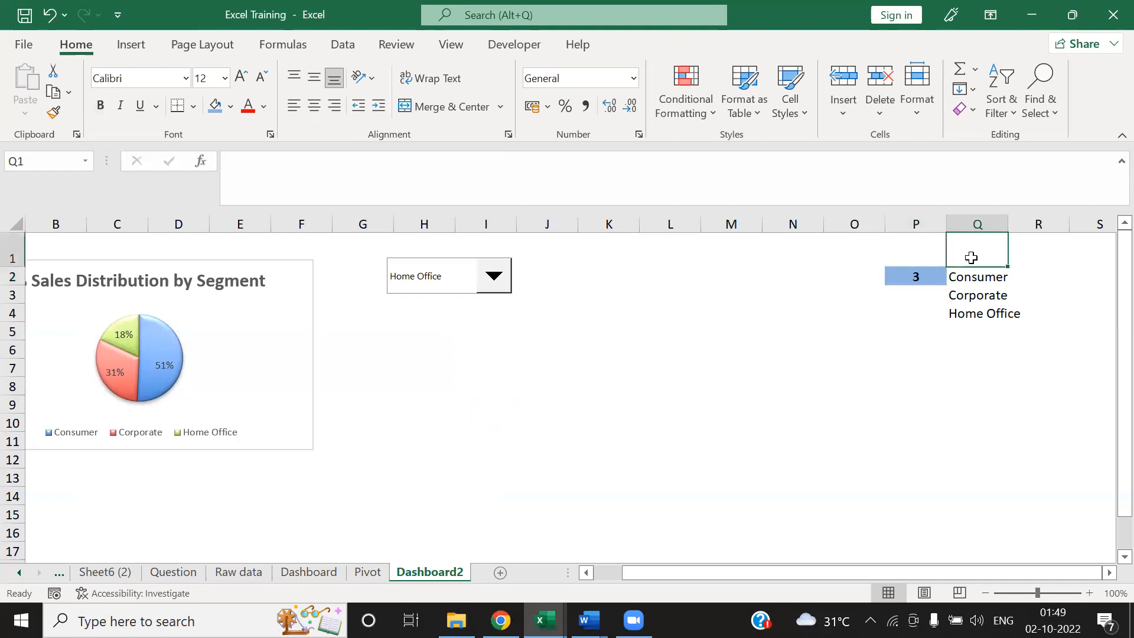
left_click(929, 275)
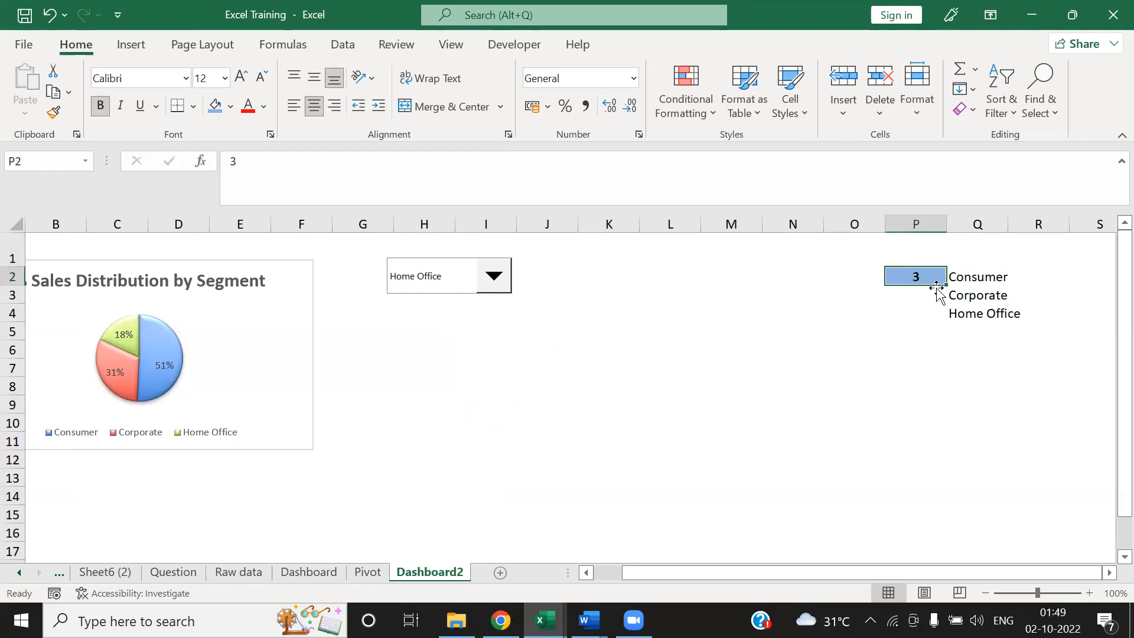
left_click(958, 274)
left_click(985, 327)
left_click(958, 278)
left_click_drag(958, 278, 968, 293)
left_click(966, 249)
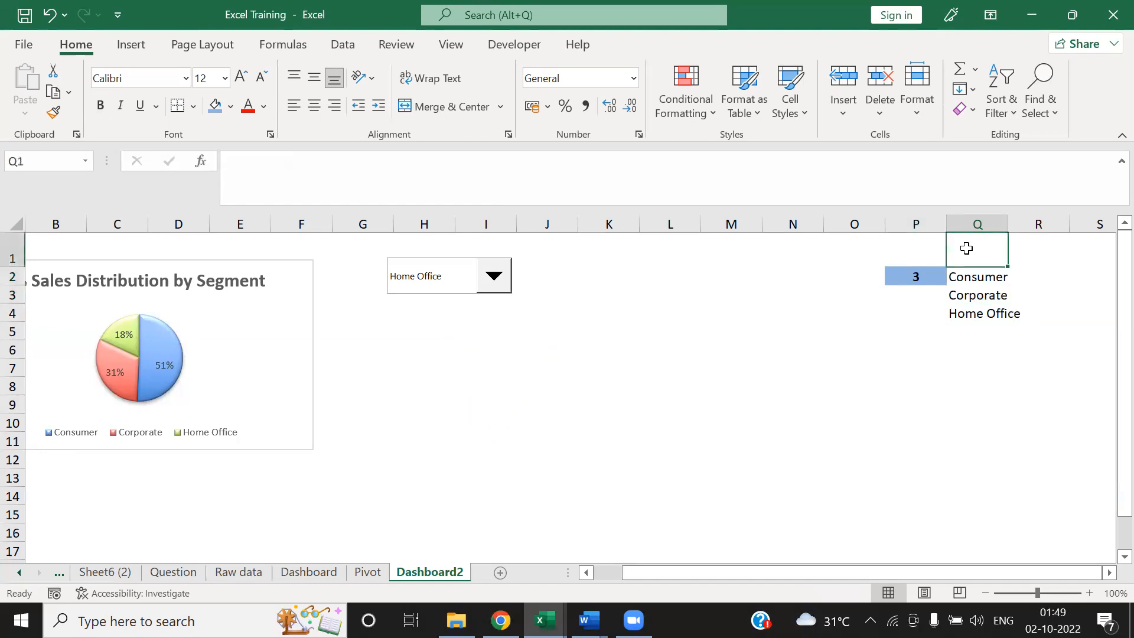
left_click(913, 295)
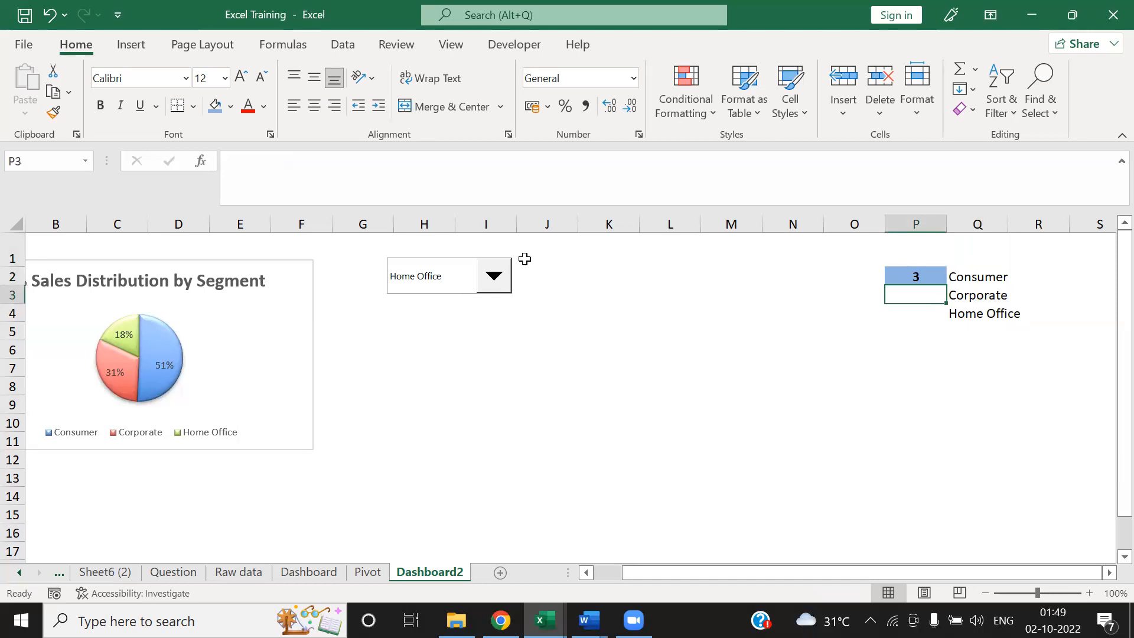
key("Right")
key("Left")
Step: Choose Consumer in the combo box and change the control's cell link to Q1
left_click(494, 276)
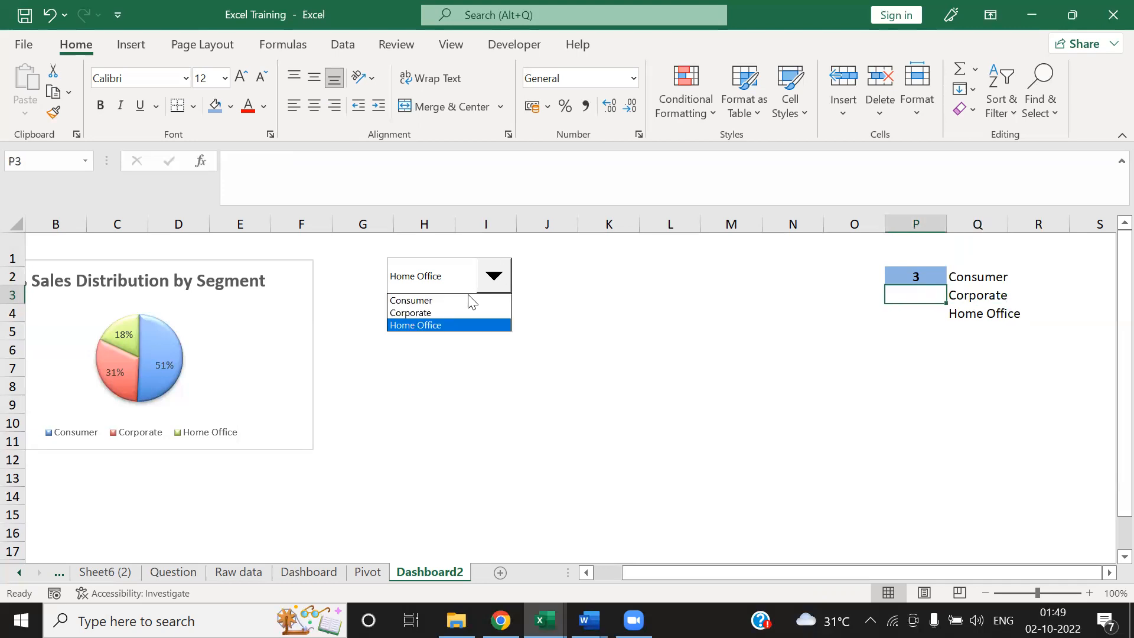
left_click(462, 298)
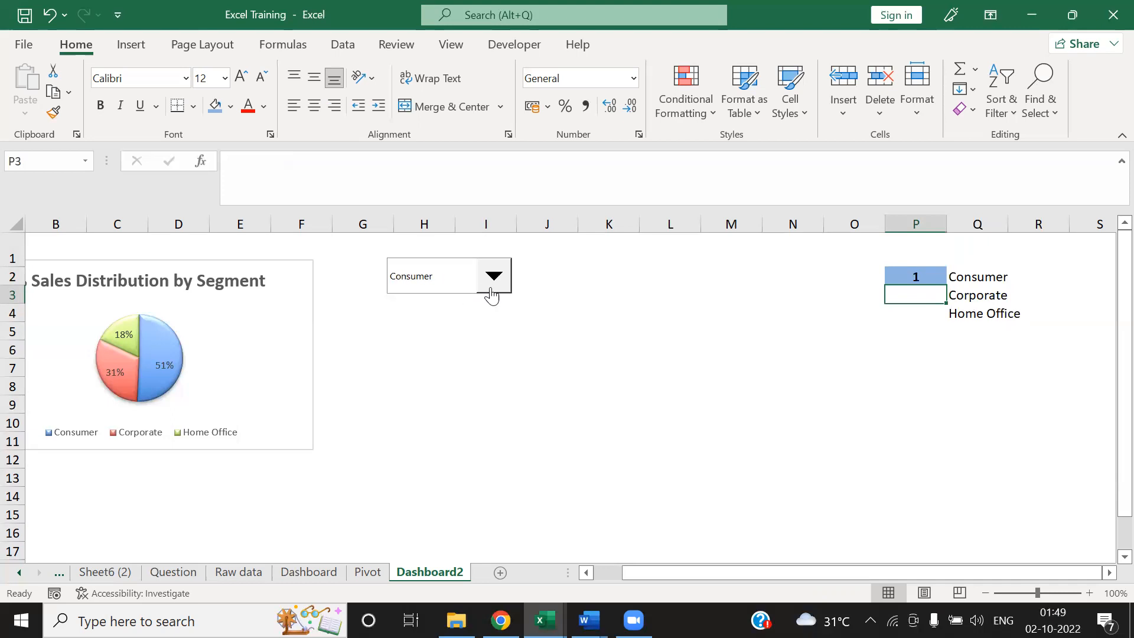
right_click(464, 278)
left_click(511, 455)
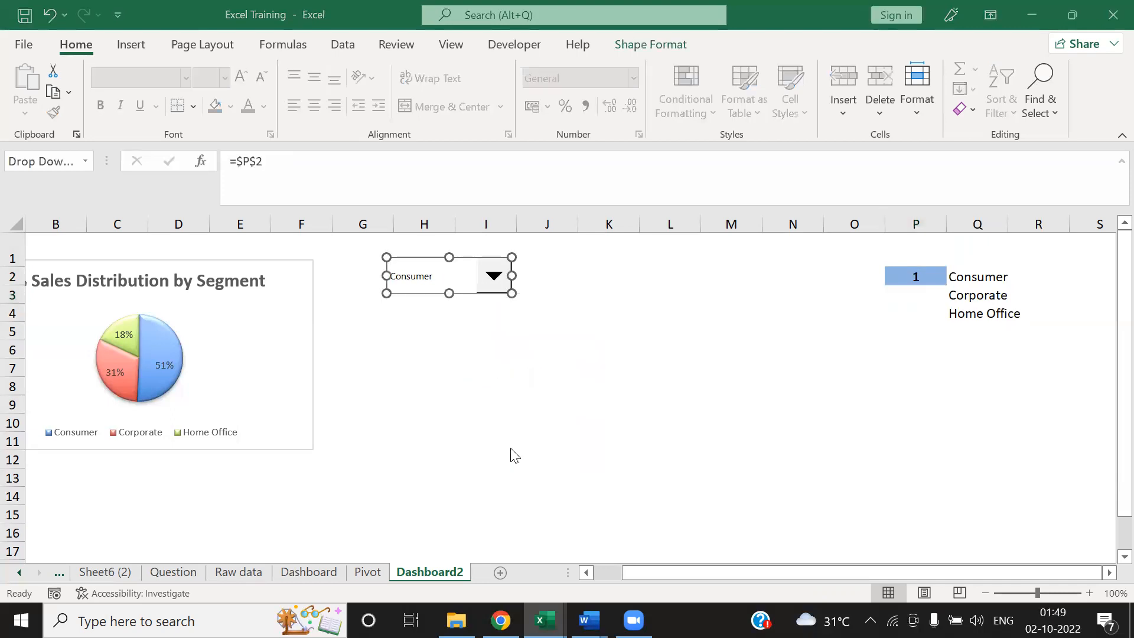
left_click(193, 203)
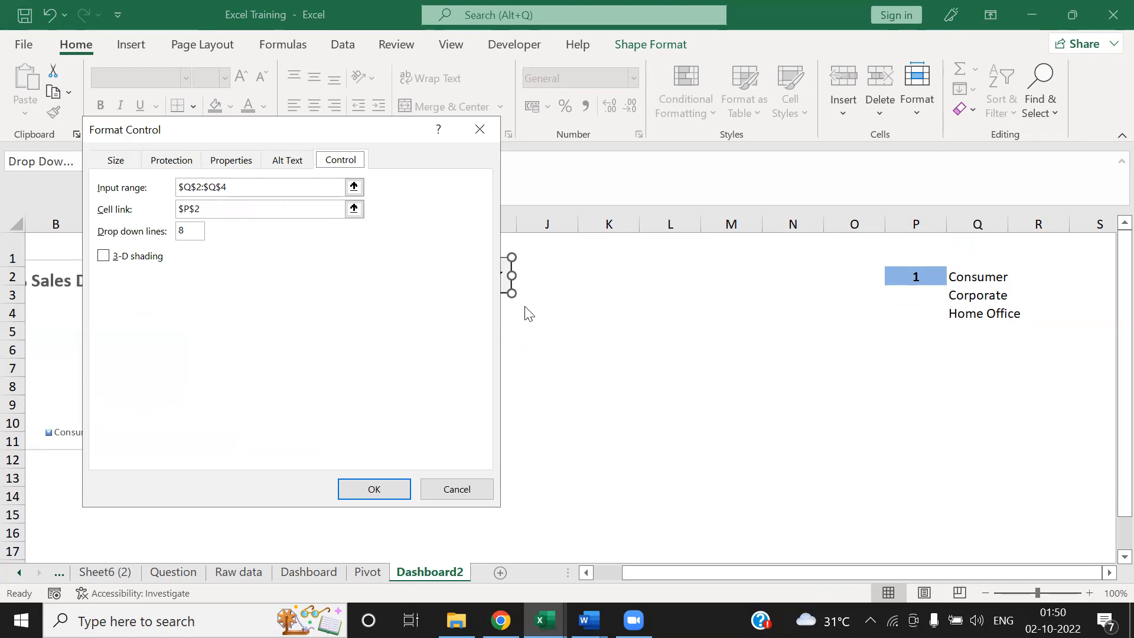
left_click(353, 209)
left_click(987, 255)
key("Return")
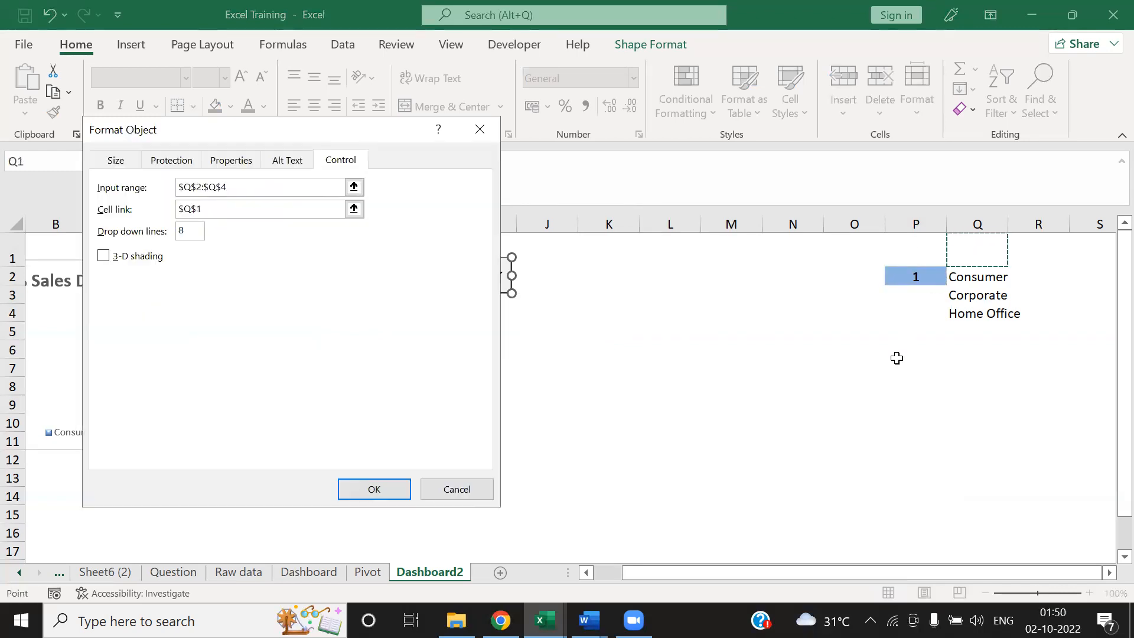
left_click(374, 489)
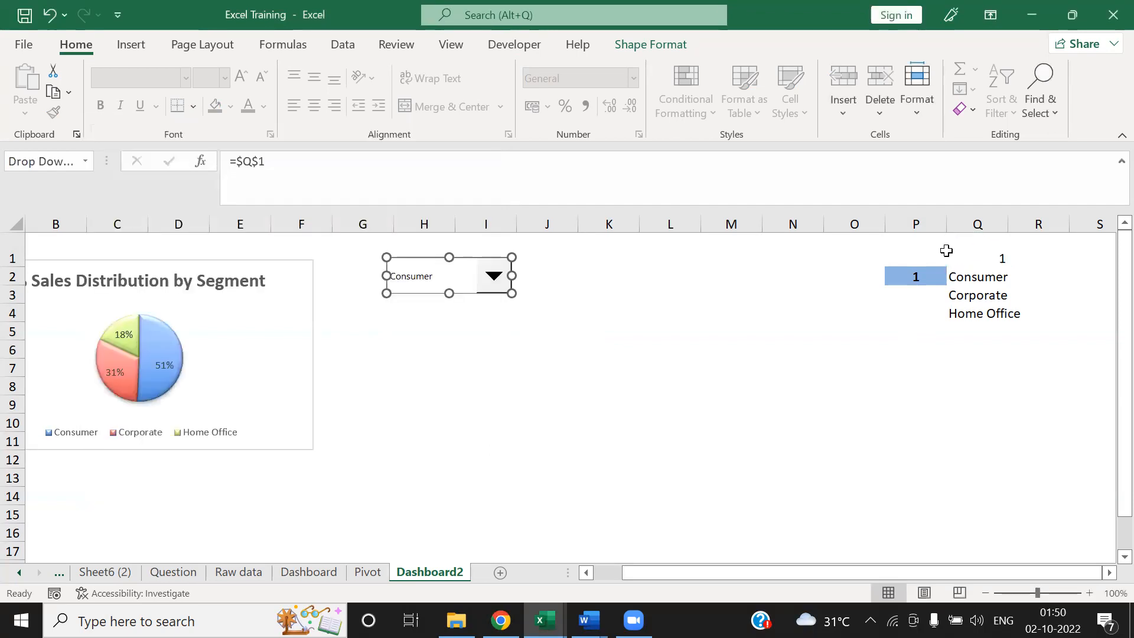
Step: Fill Q1 with light blue and clear P2 by pasting the blank cell P1 over it
left_click(946, 250)
left_click(215, 106)
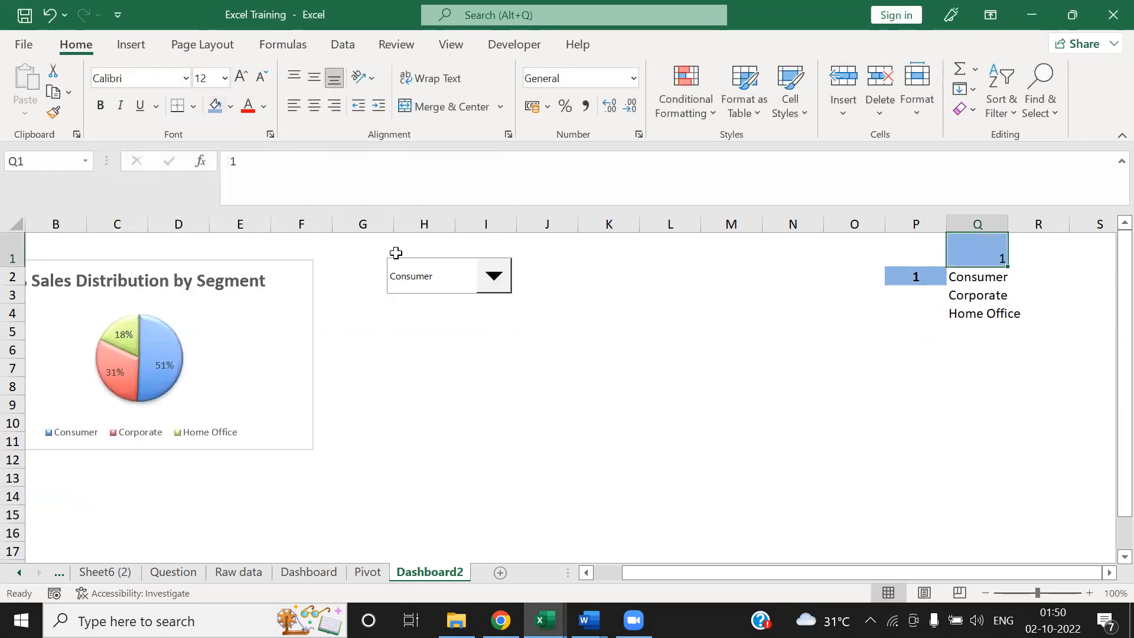
left_click(915, 275)
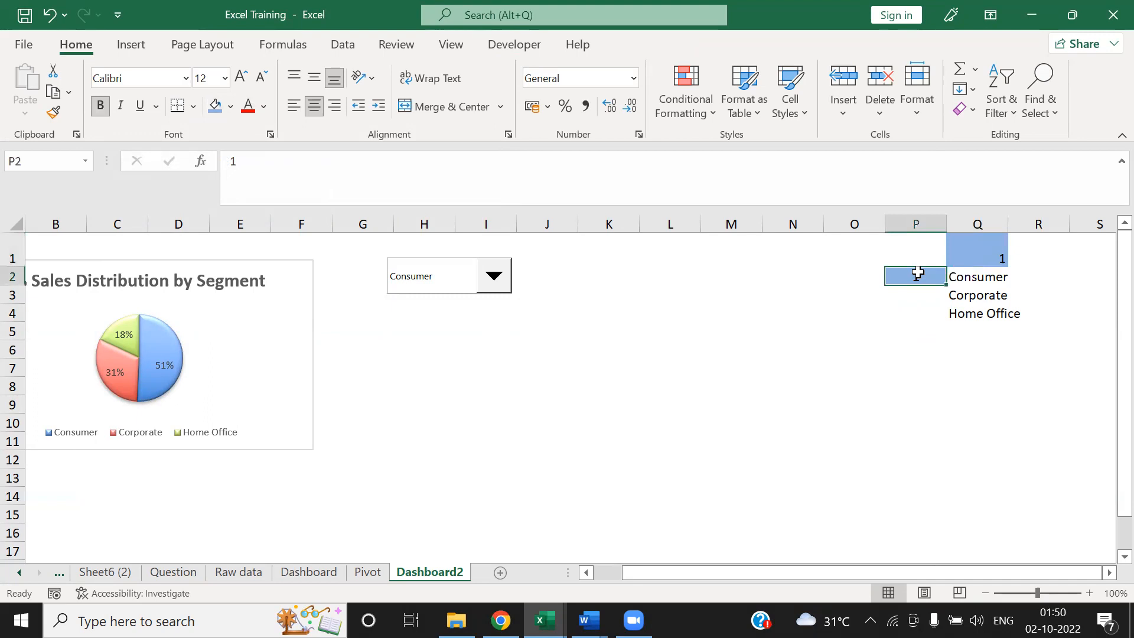
left_click(915, 257)
key("ctrl+c")
key("Down")
key("ctrl+v")
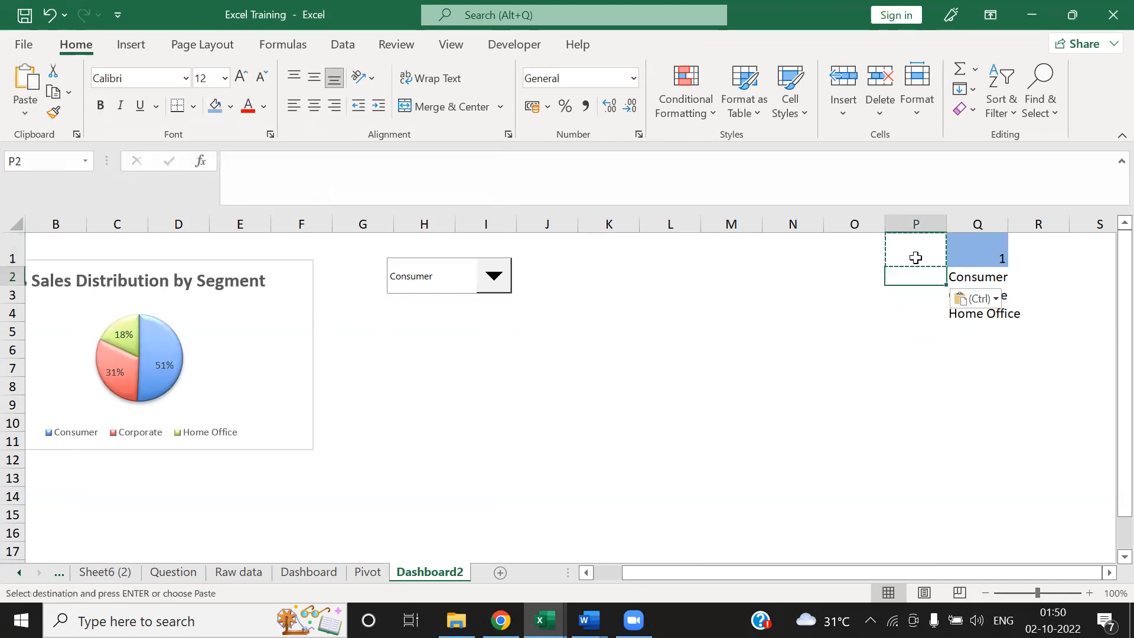
key("Right")
left_click(668, 365)
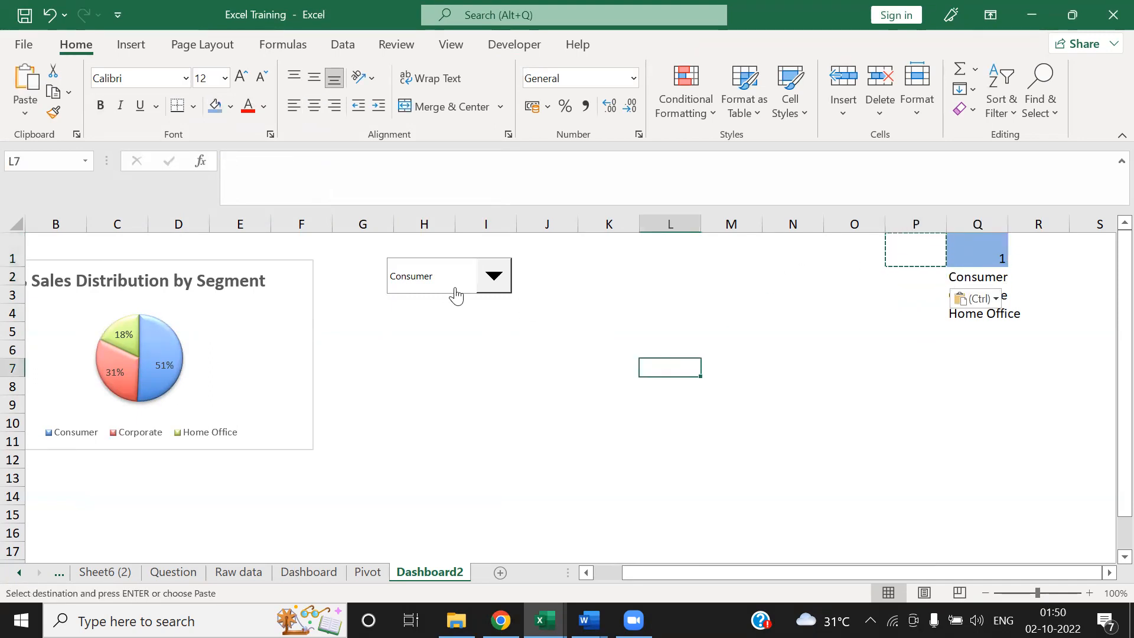
Step: Test the combo box's link to Q1 by choosing Corporate, Home Office and finally Corporate again
left_click(479, 288)
left_click(463, 312)
left_click(488, 276)
left_click(466, 325)
left_click(491, 277)
left_click(456, 311)
key("Escape")
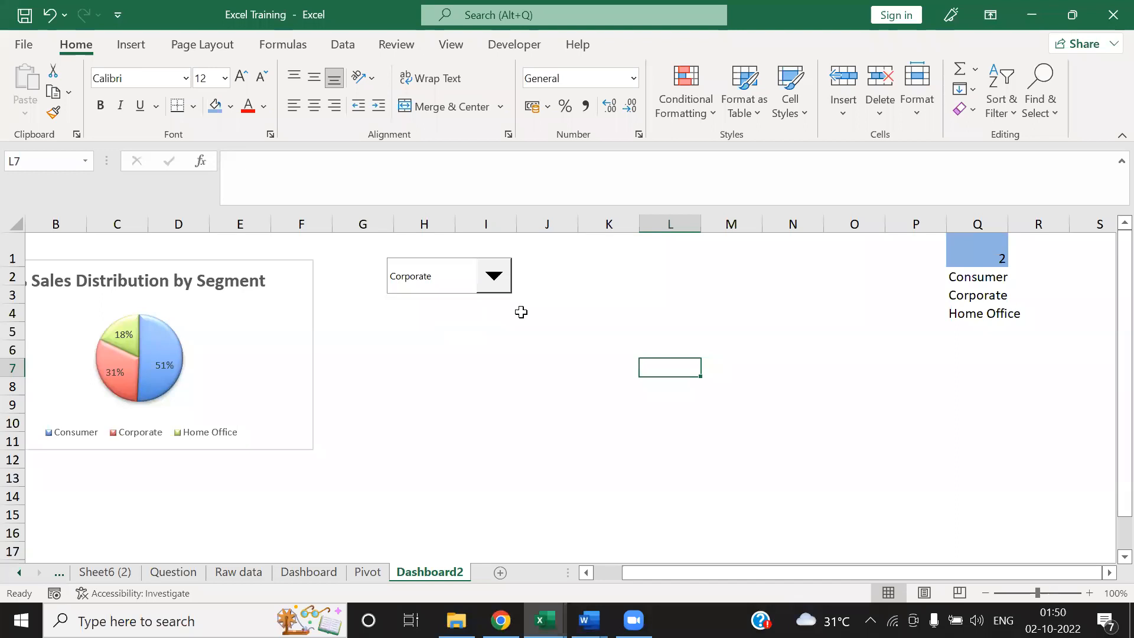
left_click(458, 288)
left_click(458, 289)
right_click(470, 281)
left_click(543, 453)
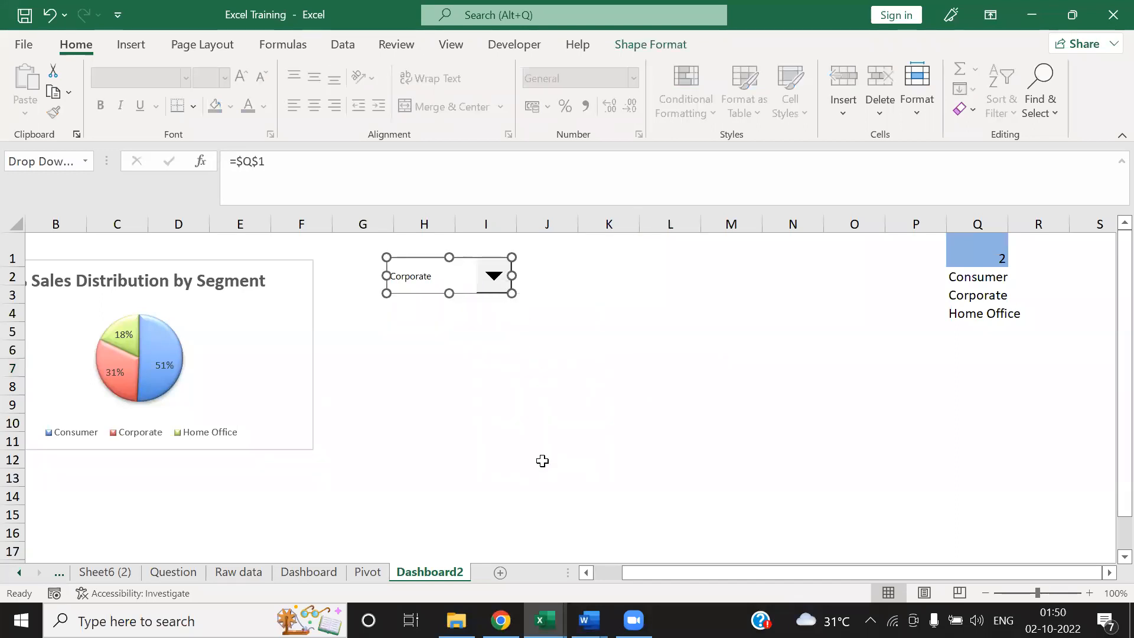
left_click(188, 230)
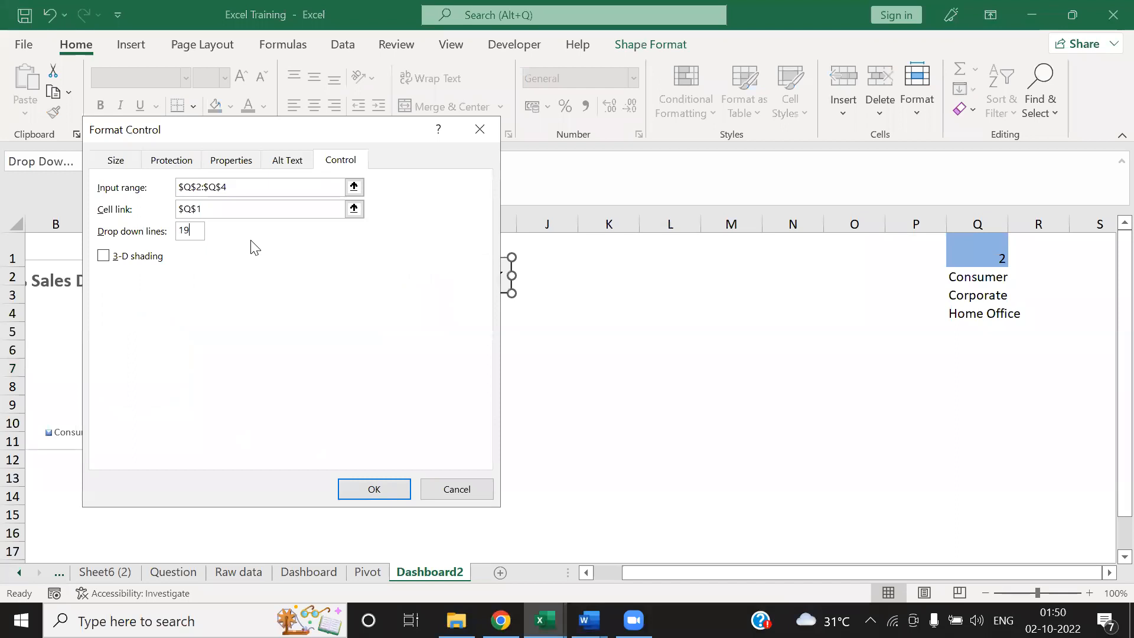
left_click(455, 489)
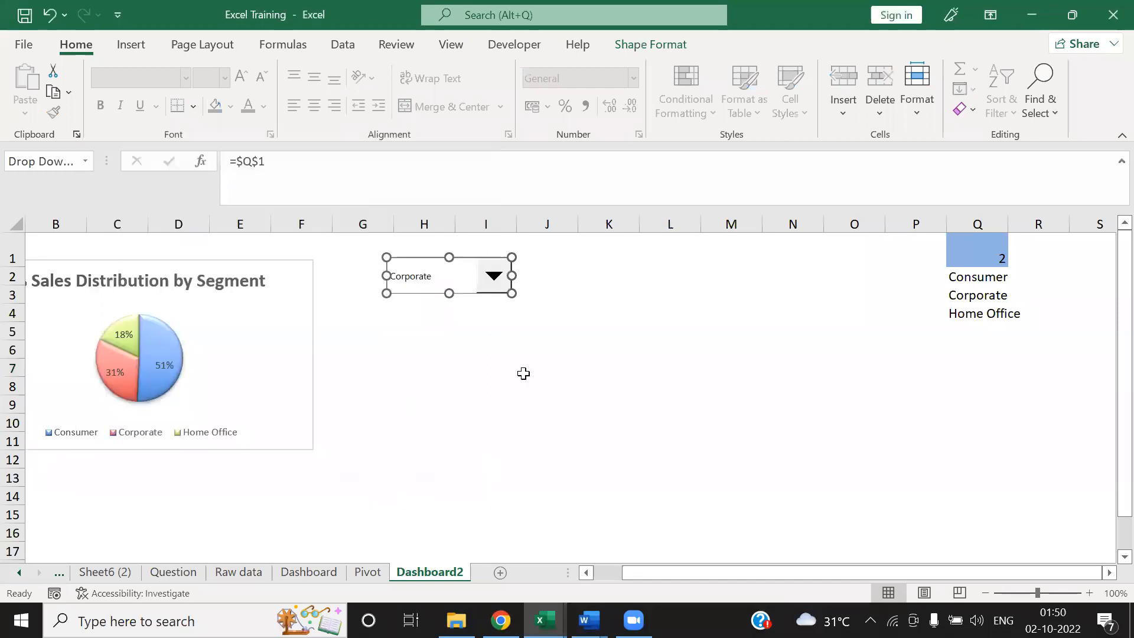
left_click(505, 313)
left_click(495, 277)
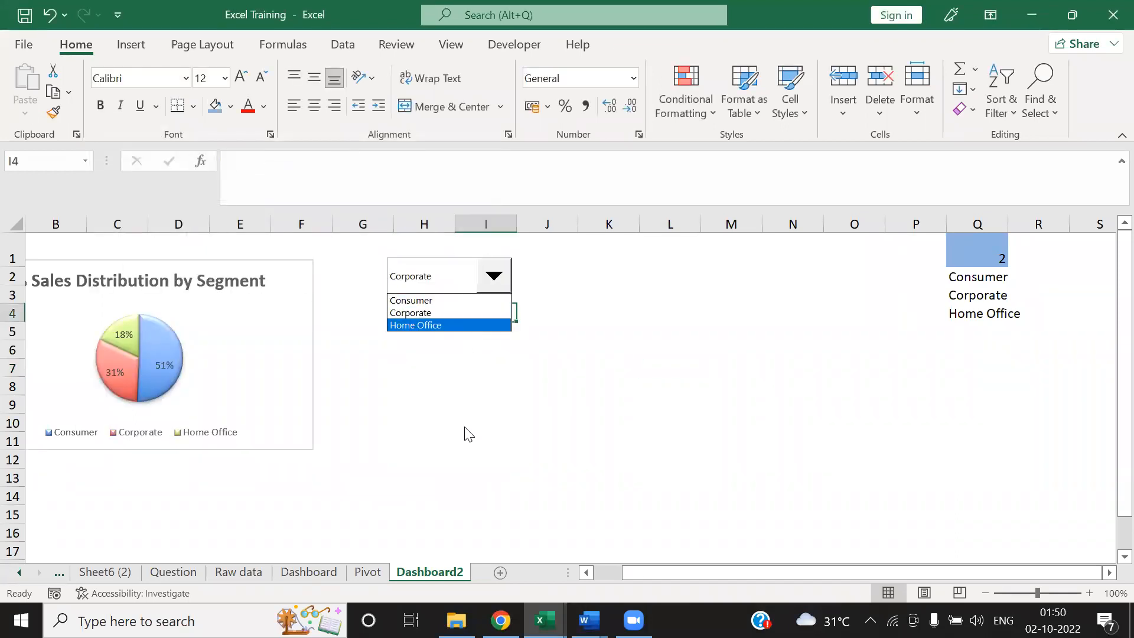
left_click(698, 293)
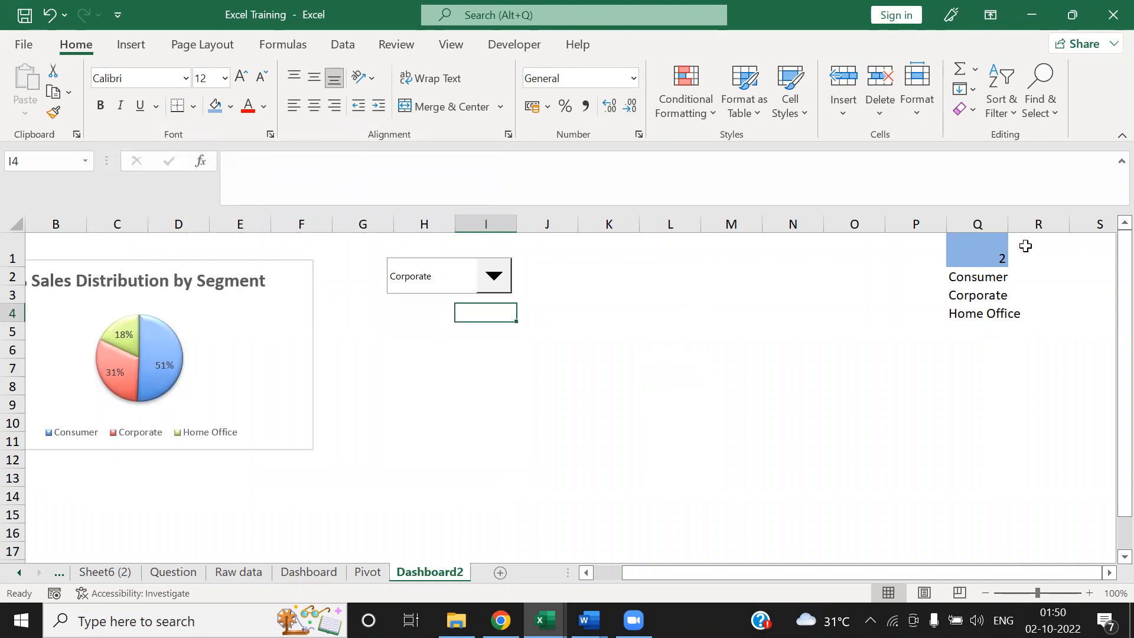
Step: Center the value in Q1 and number the segments 1, 2 and 3 in P2:P4
left_click(977, 251)
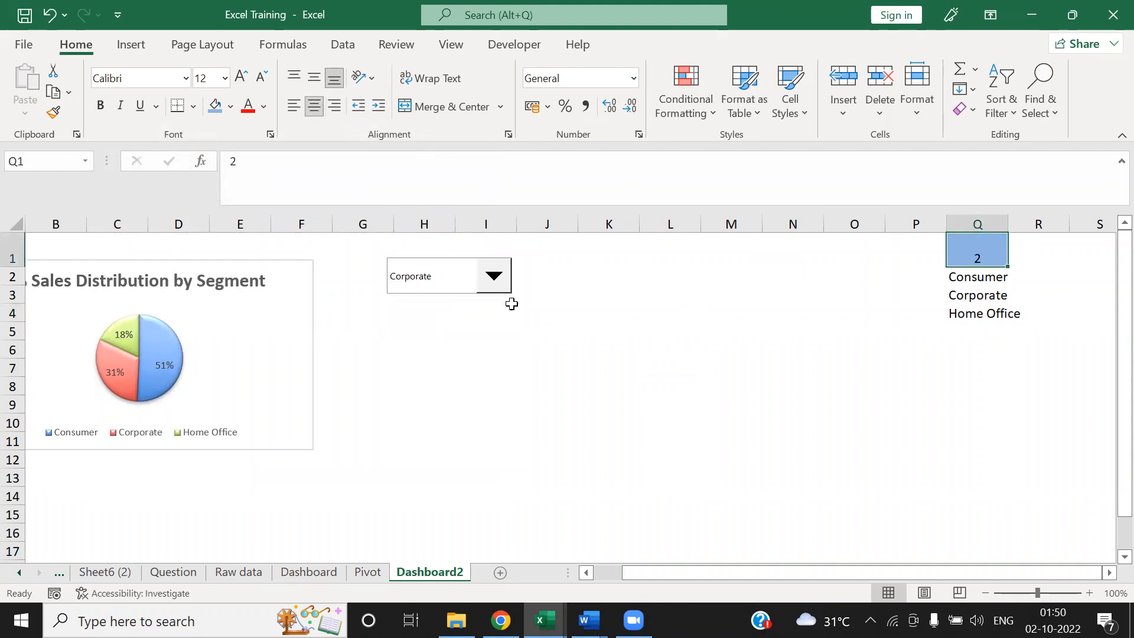
left_click(561, 332)
left_click(978, 289)
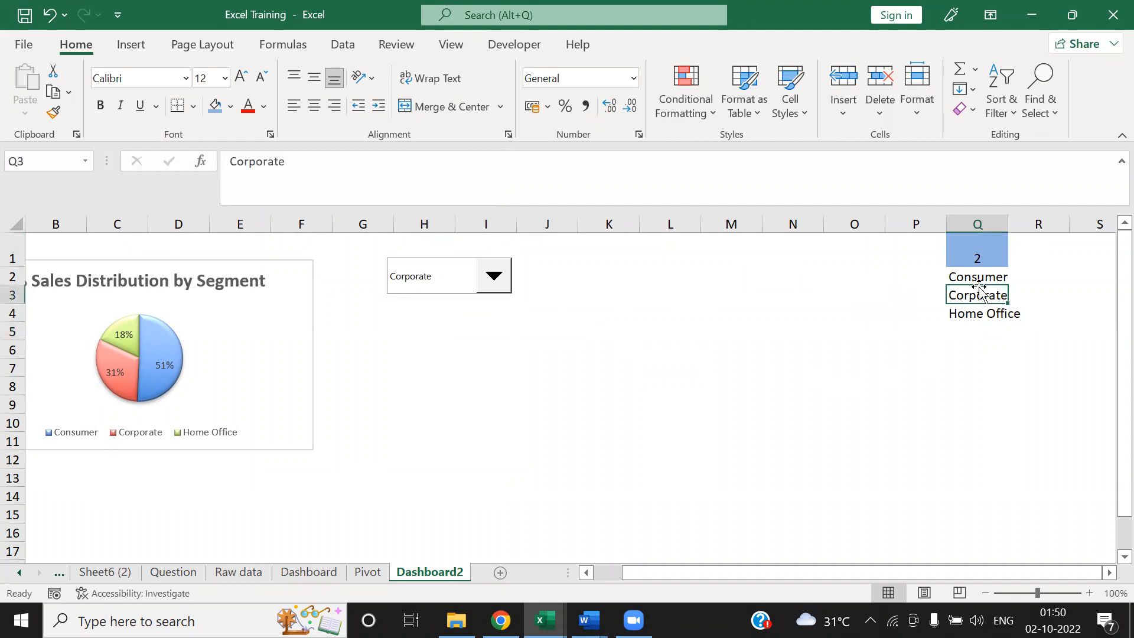
key("Up")
key("Left")
key("Right")
key("Left")
type("1")
key("Return")
type("2")
key("Return")
type("3")
key("Return")
key("Up")
key("Up")
key("Up")
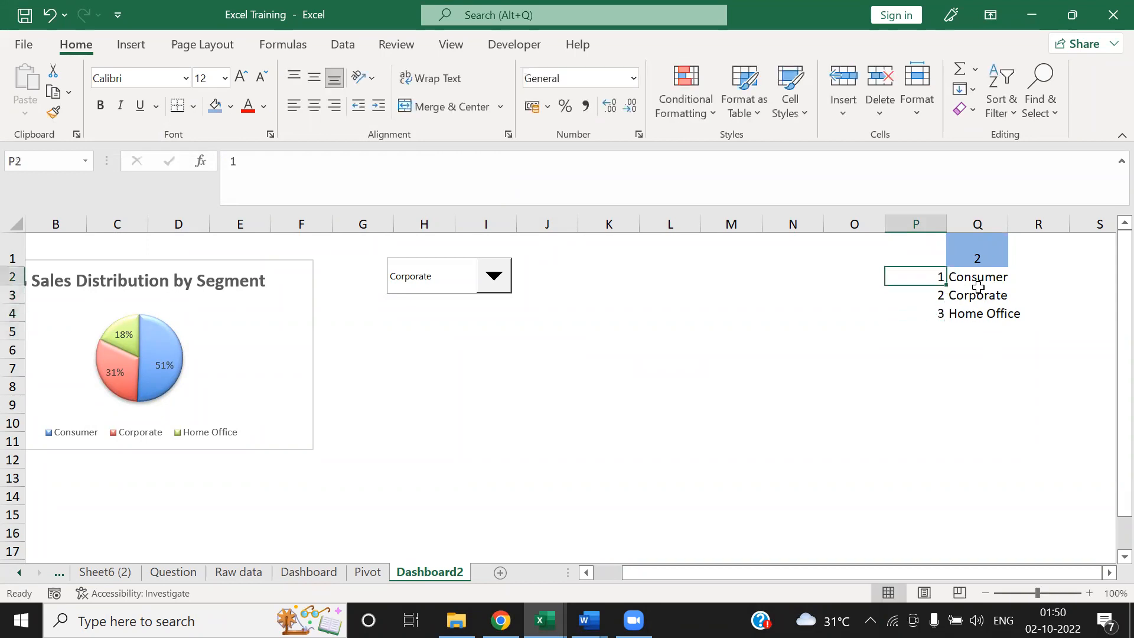
key("Right")
key("Right")
key("Right")
key("Left")
key("Up")
key("Down")
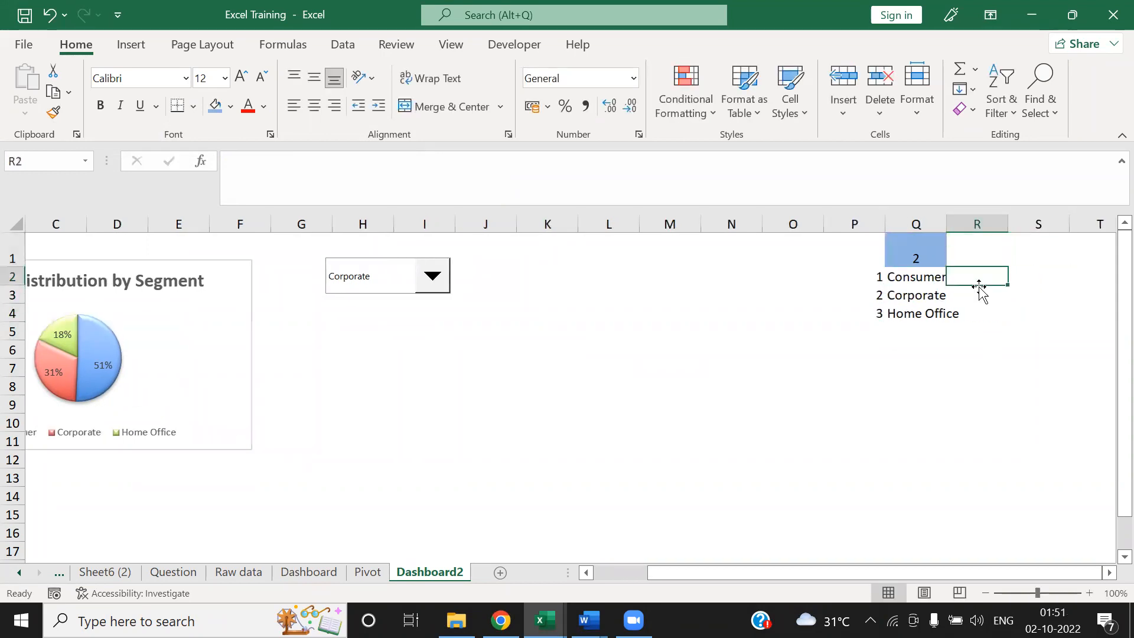
key("Left")
key("Up")
key("Down")
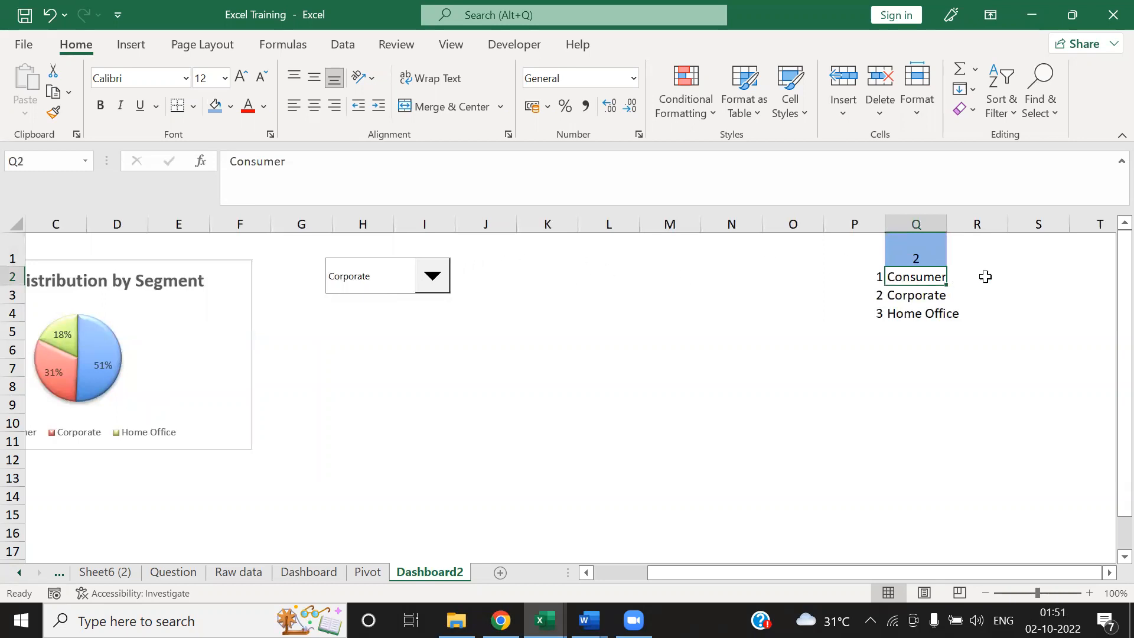
Step: Start a VLOOKUP formula in R1 with P1 as the lookup value
left_click(981, 260)
type("=")
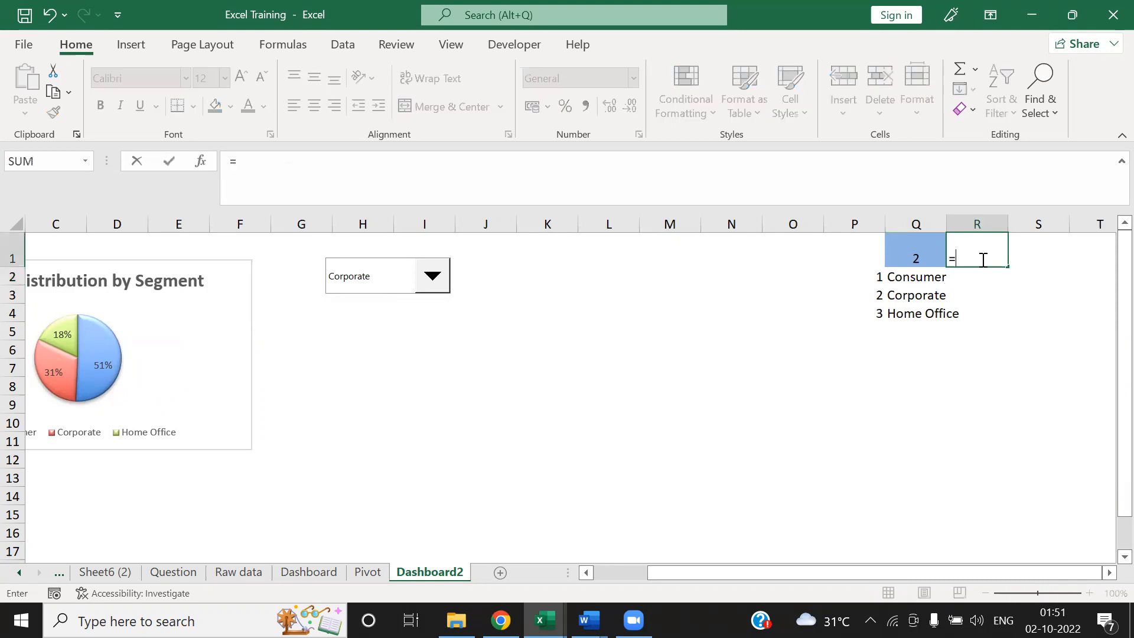
type("vloq")
key("Tab")
left_click(982, 260)
double_click(982, 260)
key("BackSpace")
key("BackSpace")
key("BackSpace")
key("BackSpace")
type("vlo")
key("Tab")
left_click(884, 249)
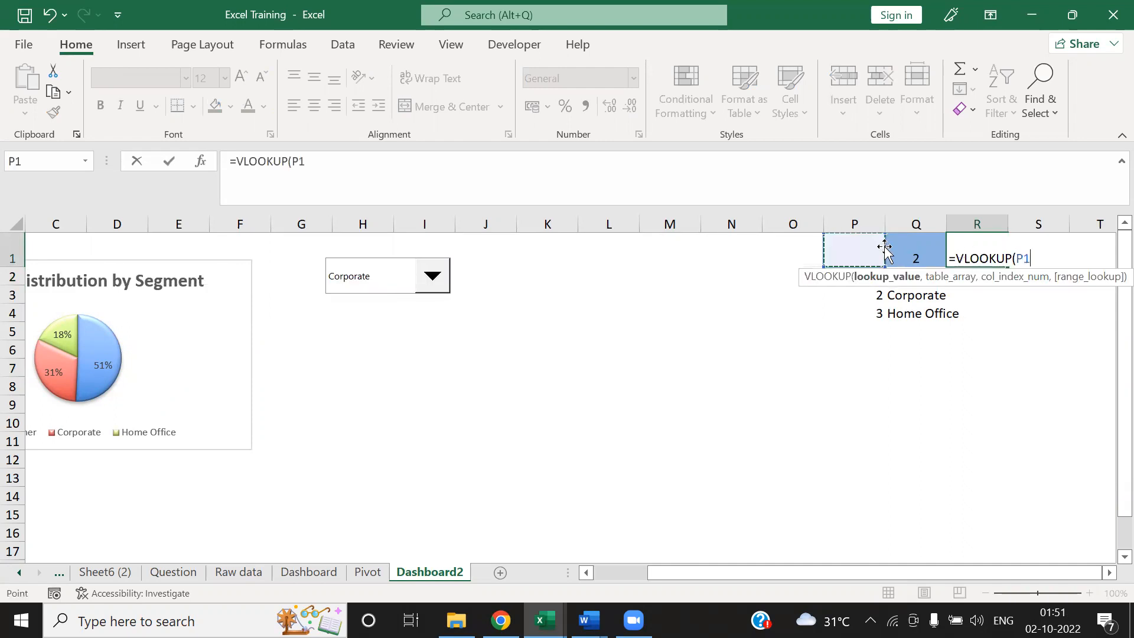
type(",")
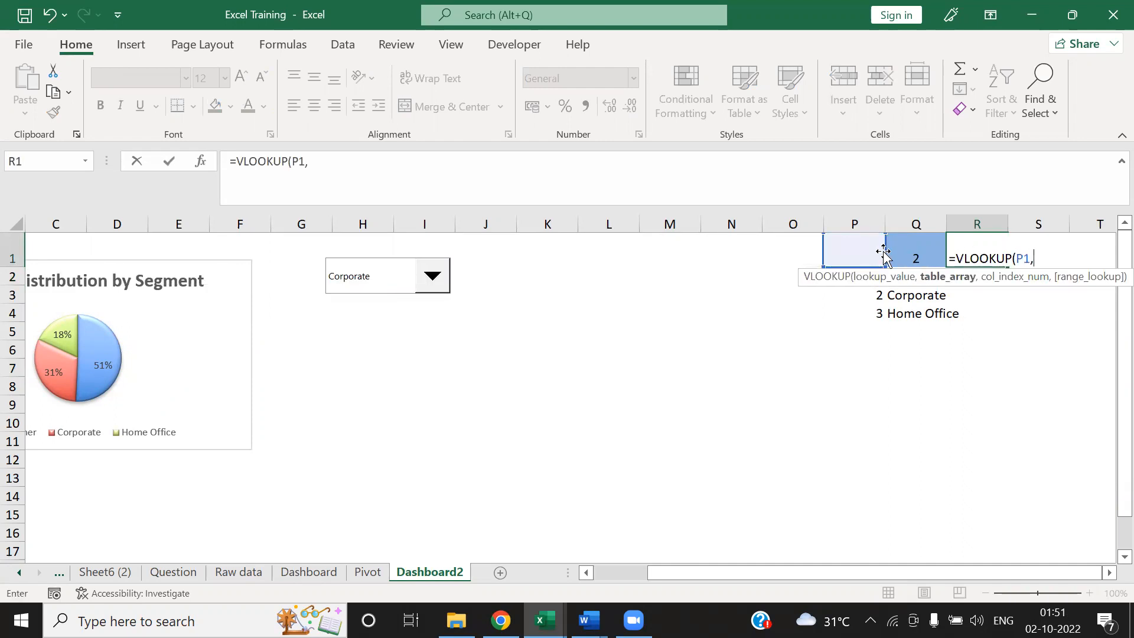
Step: Complete the R1 VLOOKUP with table array $P$2:$Q$4, column index 2 and range lookup 0
left_click(843, 295)
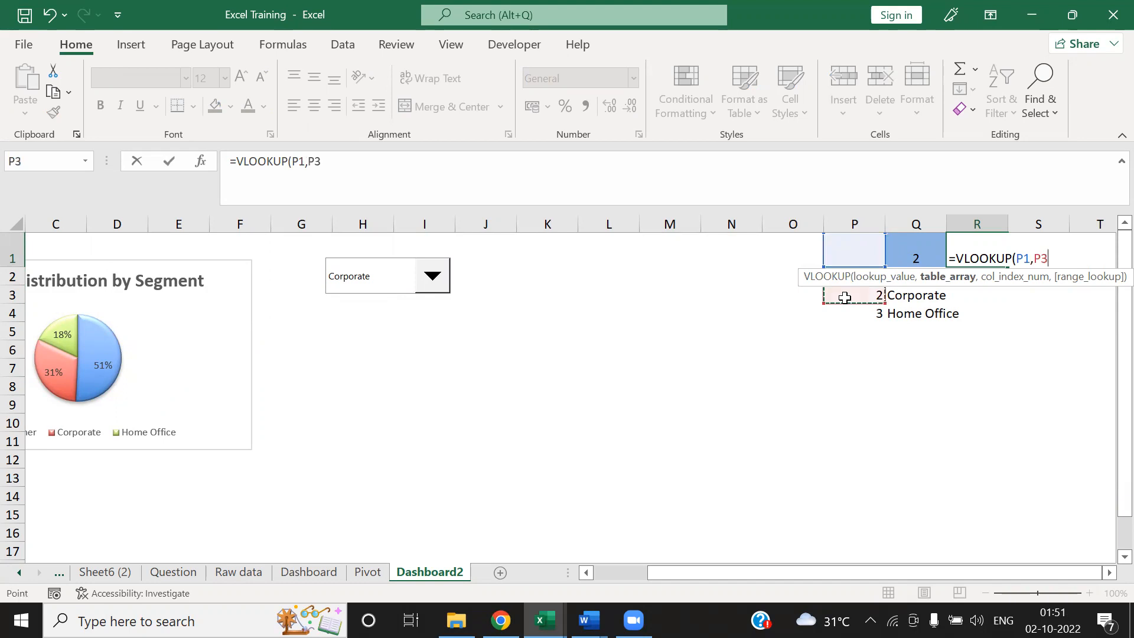
key("shift+Right")
key("shift+Down")
key("shift+Down")
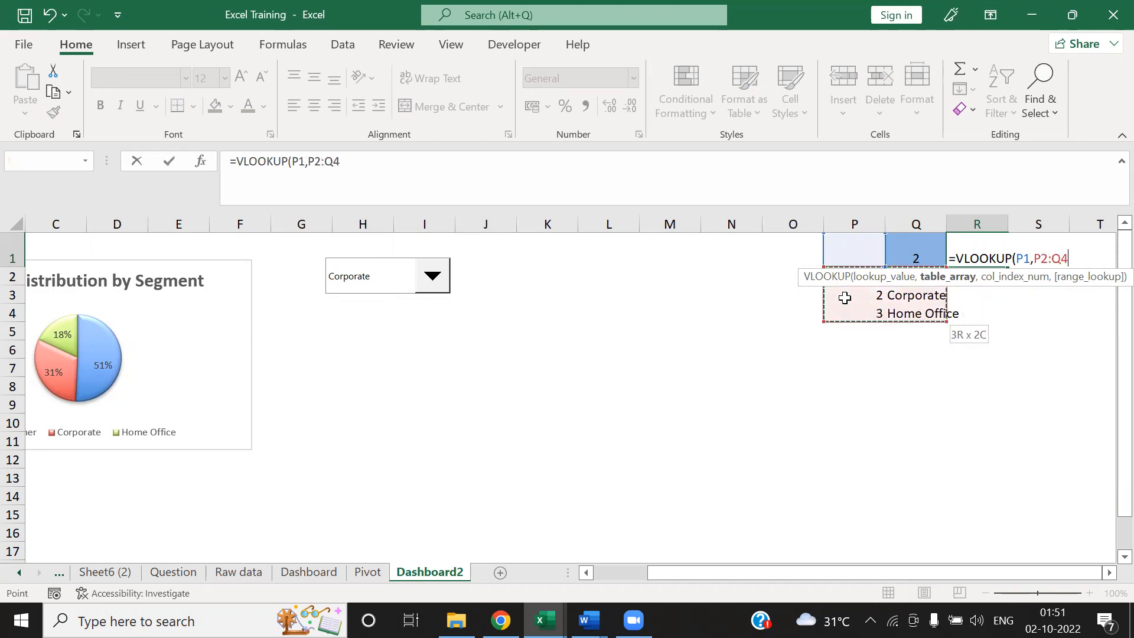
key("F4")
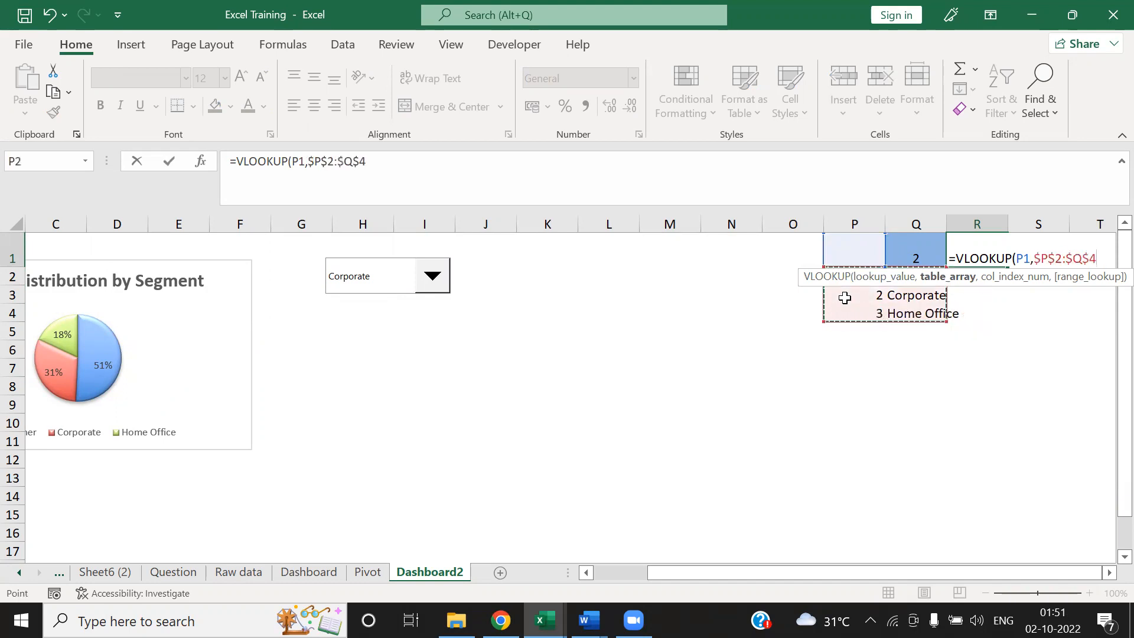
type(",2")
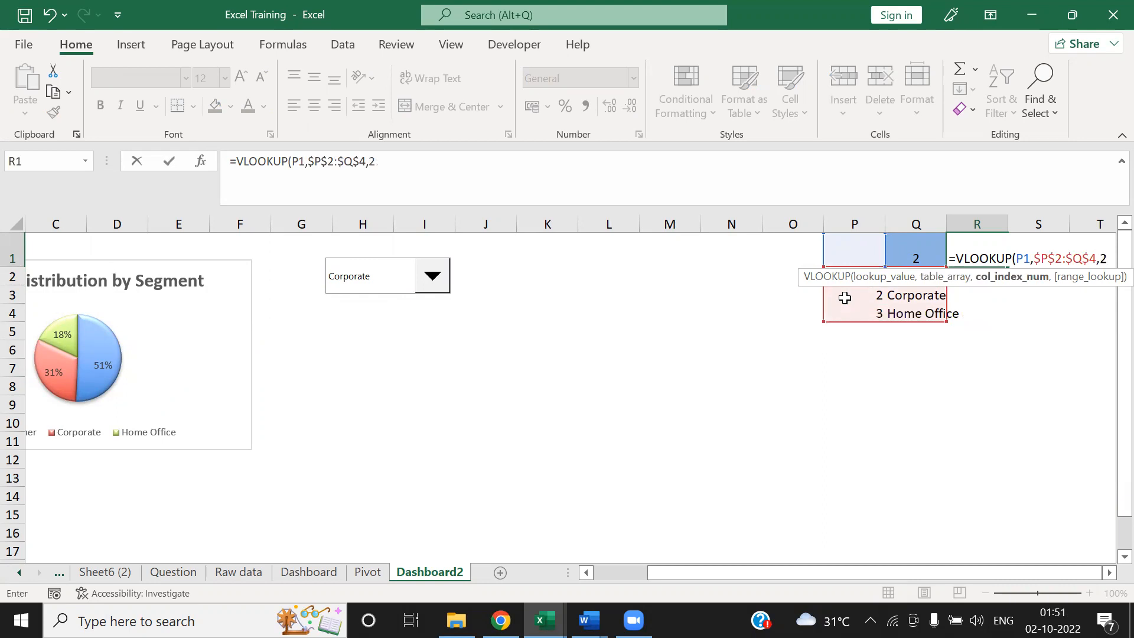
type(",0)")
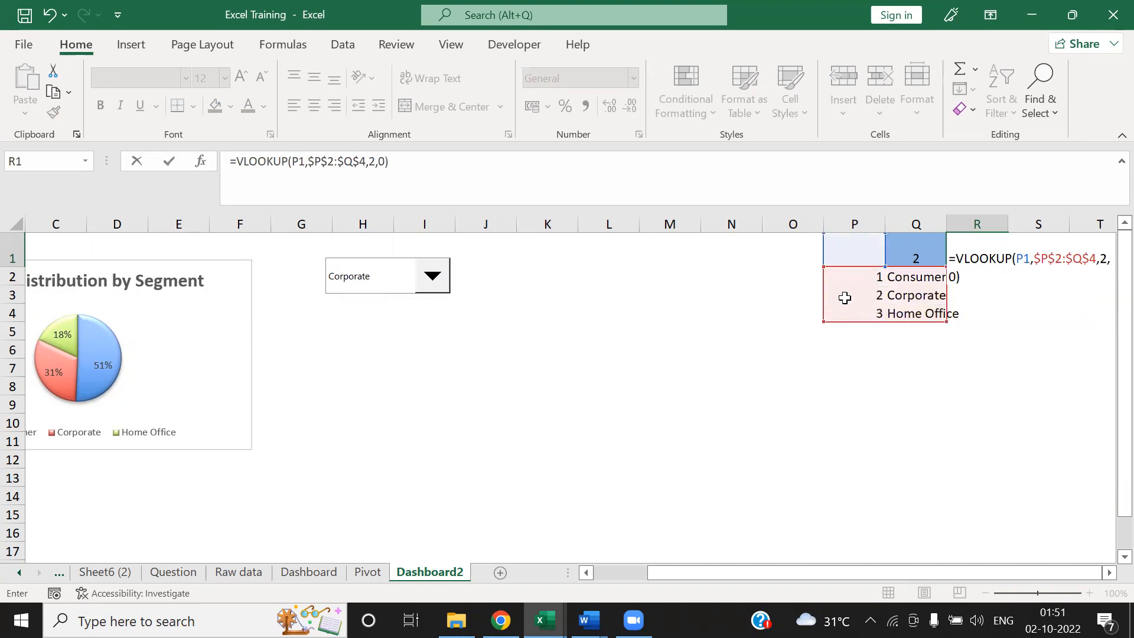
key("ctrl+Return")
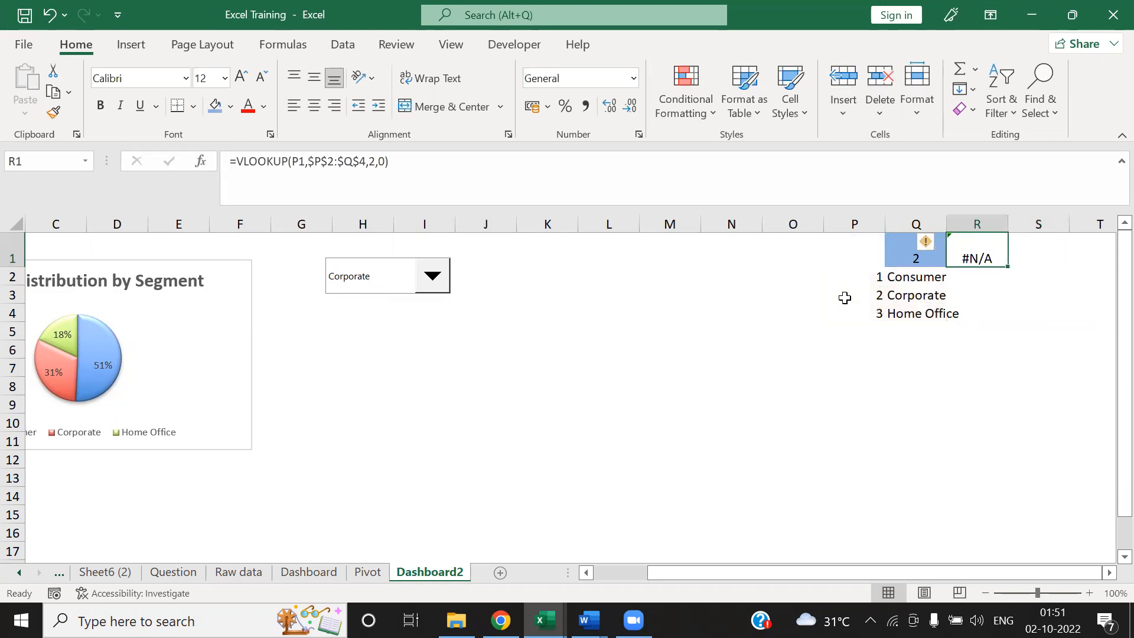
Step: Clear R1 and start a new VLOOKUP formula there with Q1 as the lookup value
key("Delete")
type("=vl")
key("Tab")
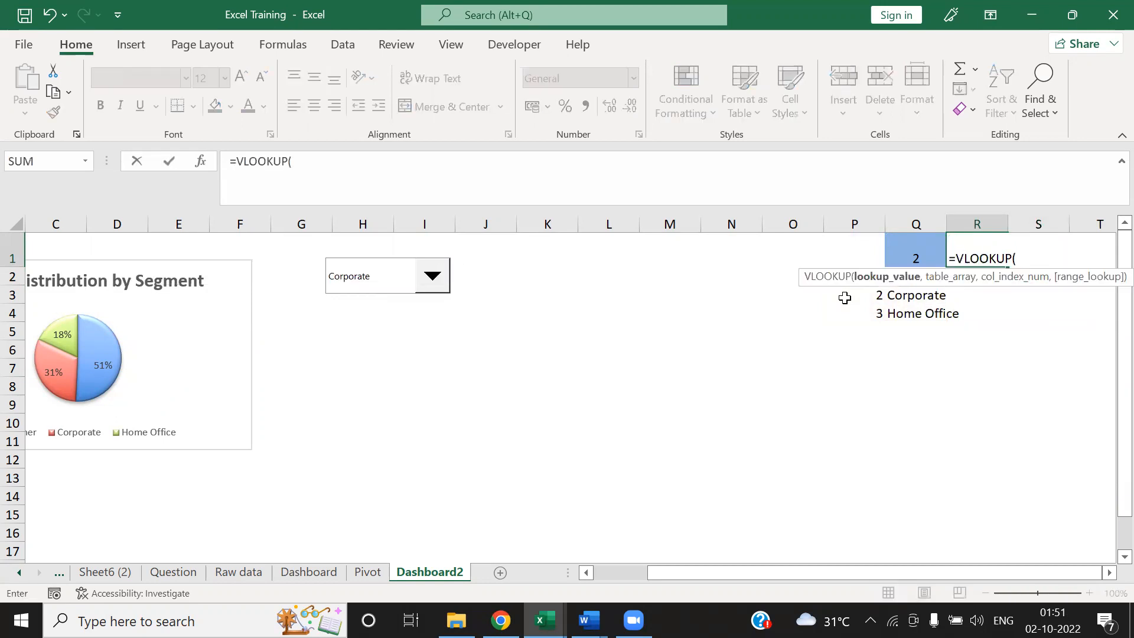
key("Left")
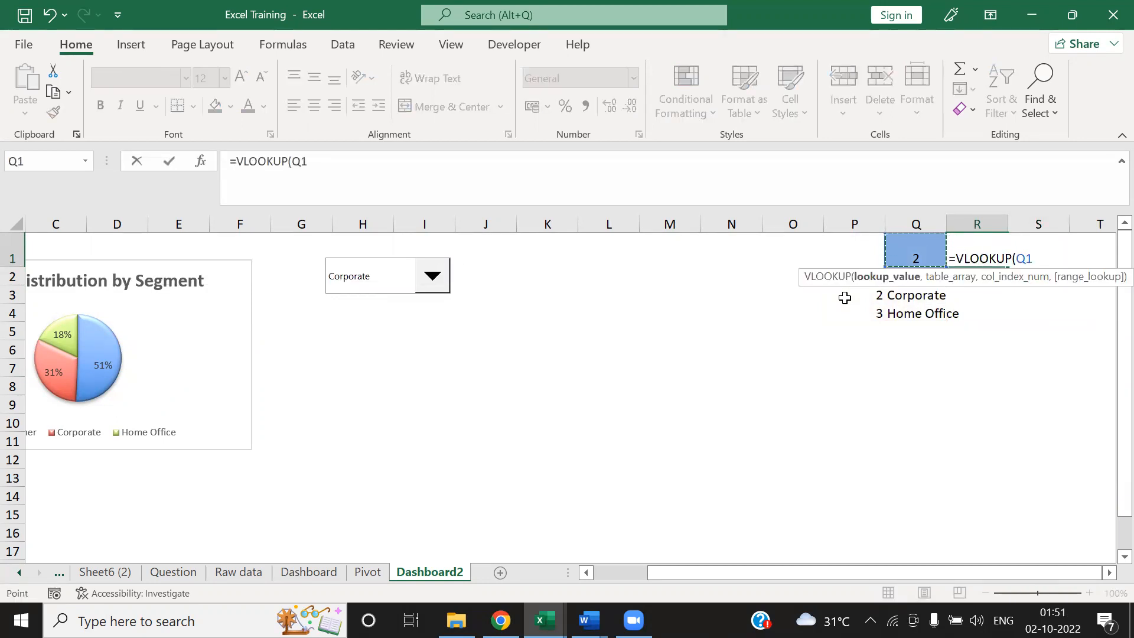
type(",")
Step: Finish the Q1 lookup formula in R1 with table array $P$2:$Q$4, column index 2 and range lookup 0
left_click(784, 289)
key("Up")
key("Right")
key("shift+Right")
key("shift+Down")
key("shift+Down")
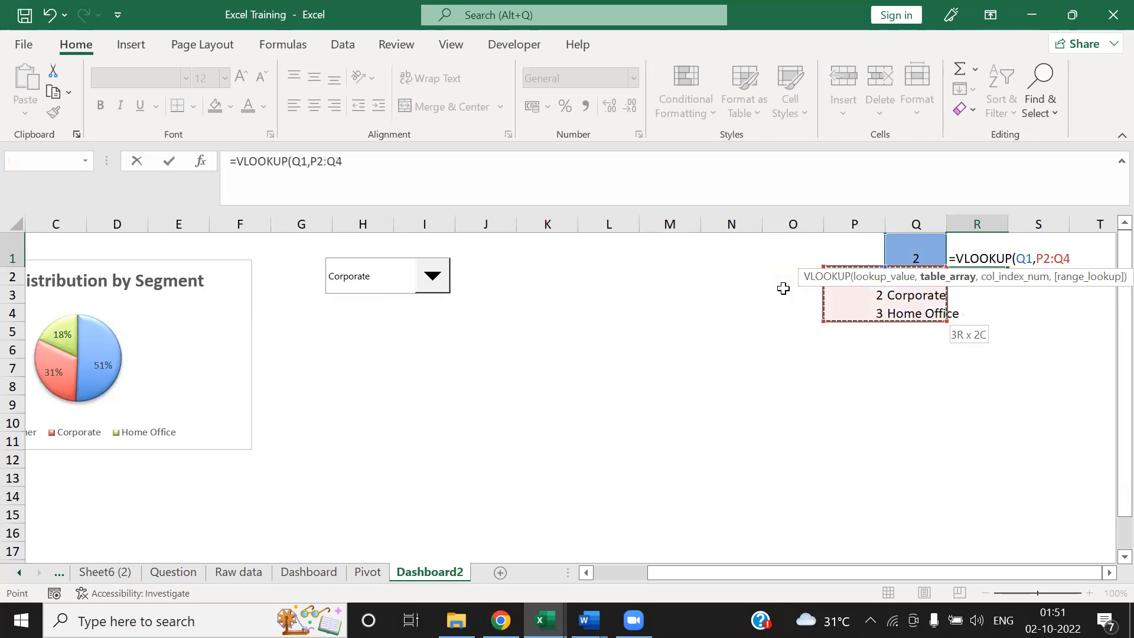
key("F4")
type(",")
key("BackSpace")
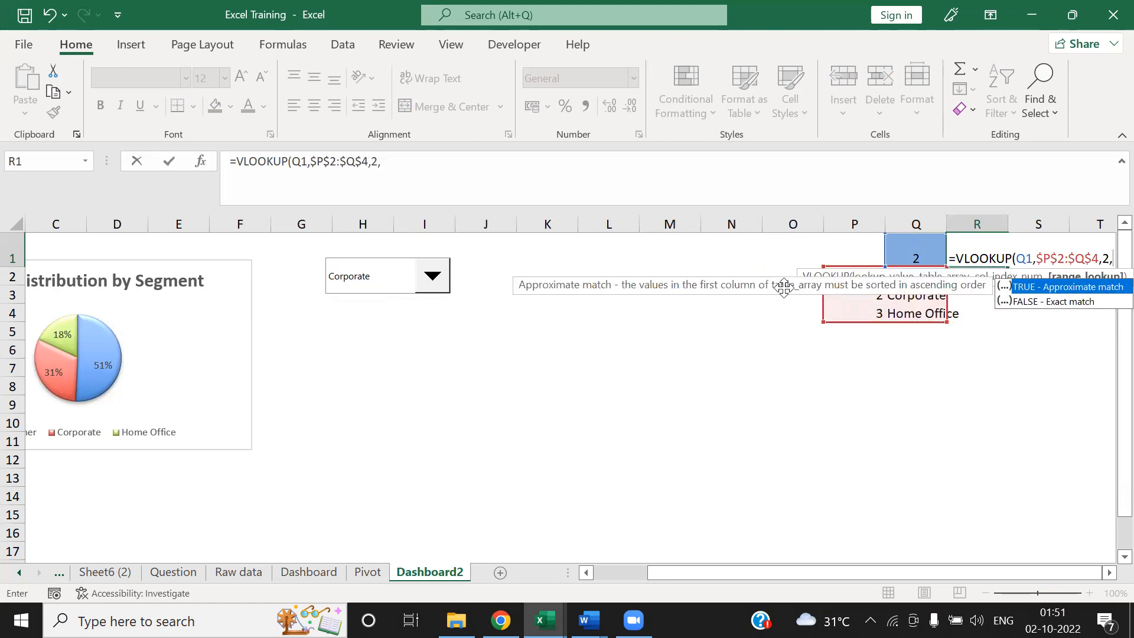
type("0)")
key("Tab")
key("Left")
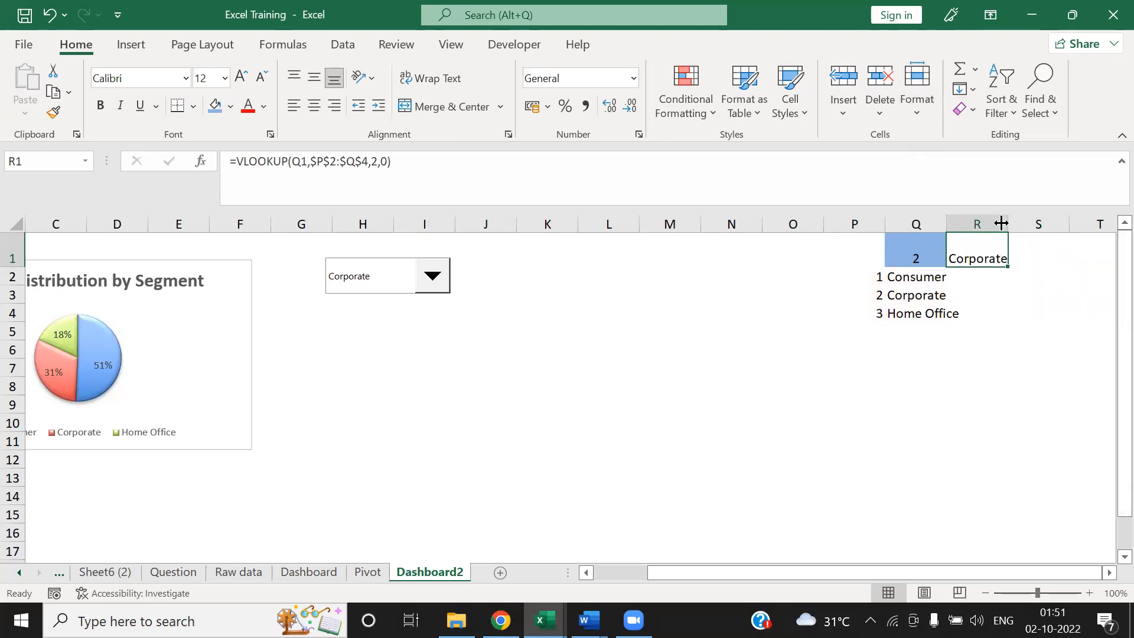
Step: Widen column R slightly to fit the segment name, and review Q1 and the R1 formula
left_click_drag(1001, 223, 1004, 223)
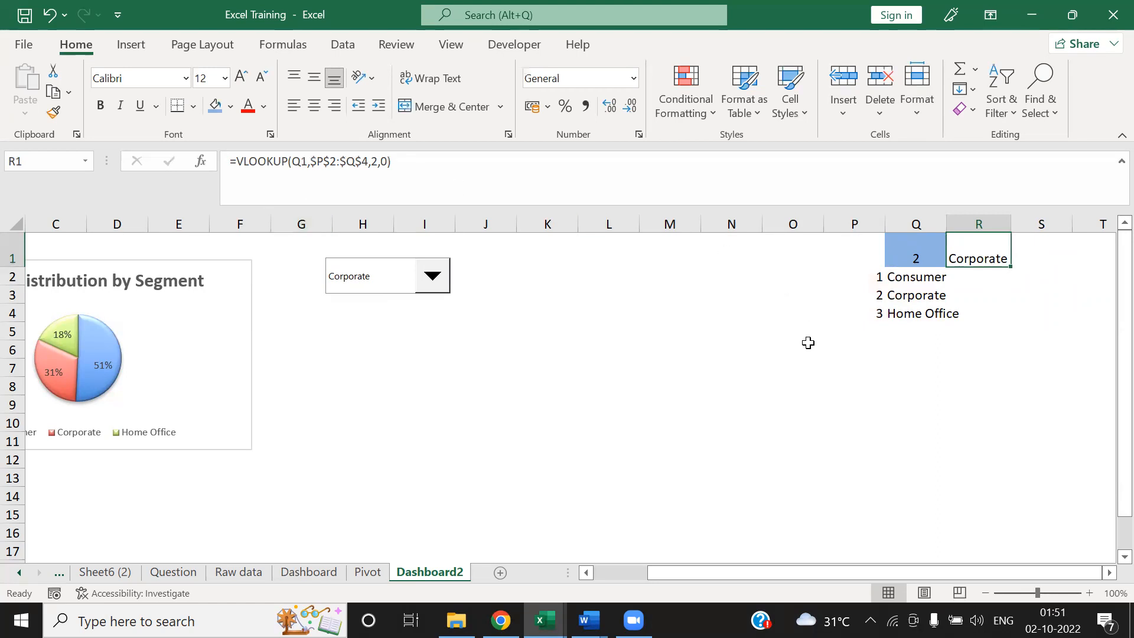
key("Left")
key("Left")
key("Right")
key("Right")
key("Left")
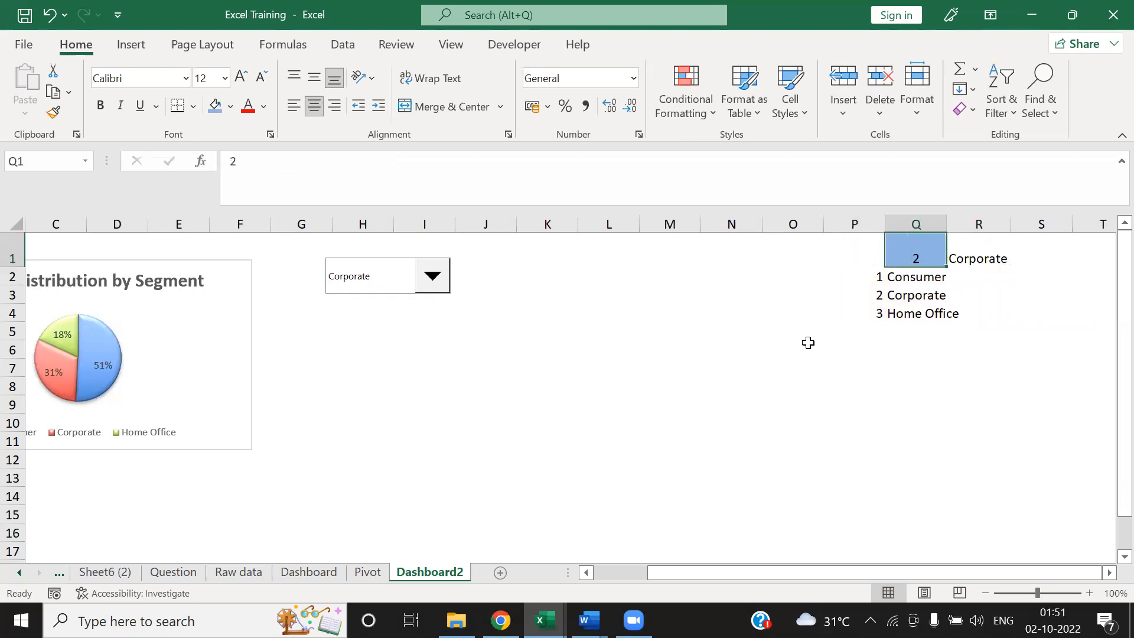
key("Right")
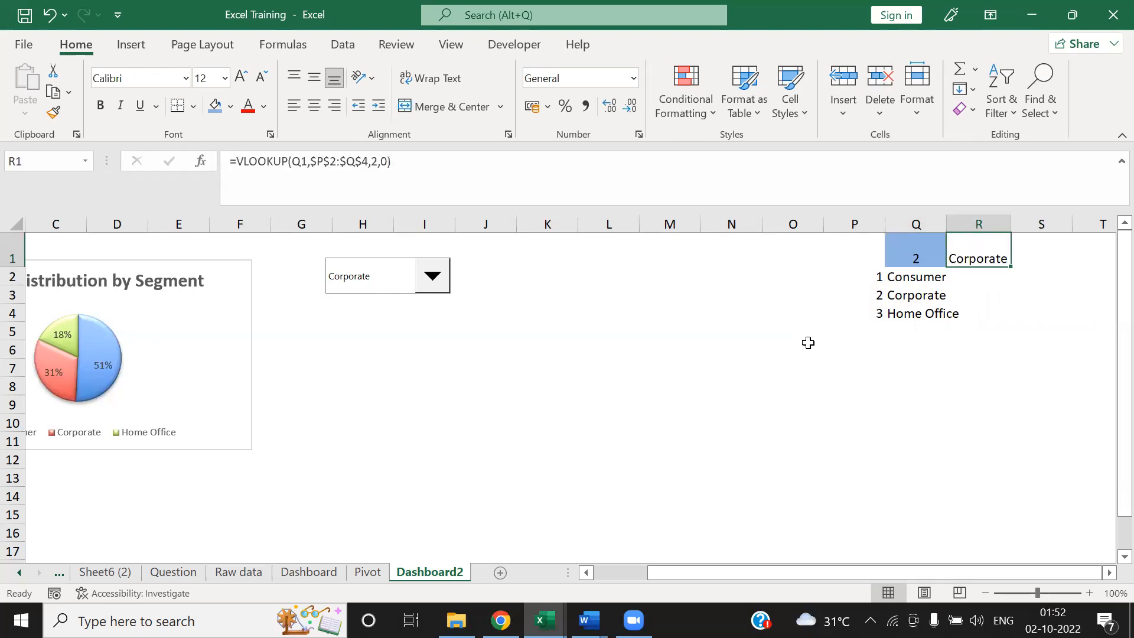
Step: Test the R1 lookup by choosing Home Office in the combo box
left_click(436, 284)
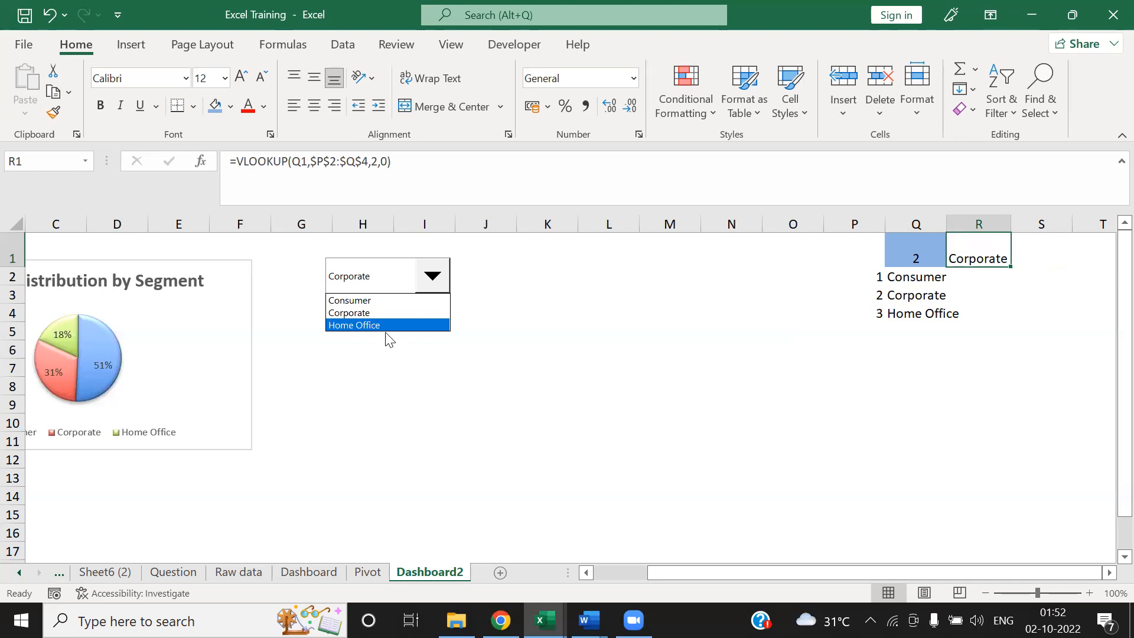
left_click(387, 326)
left_click(1024, 322)
left_click(994, 261)
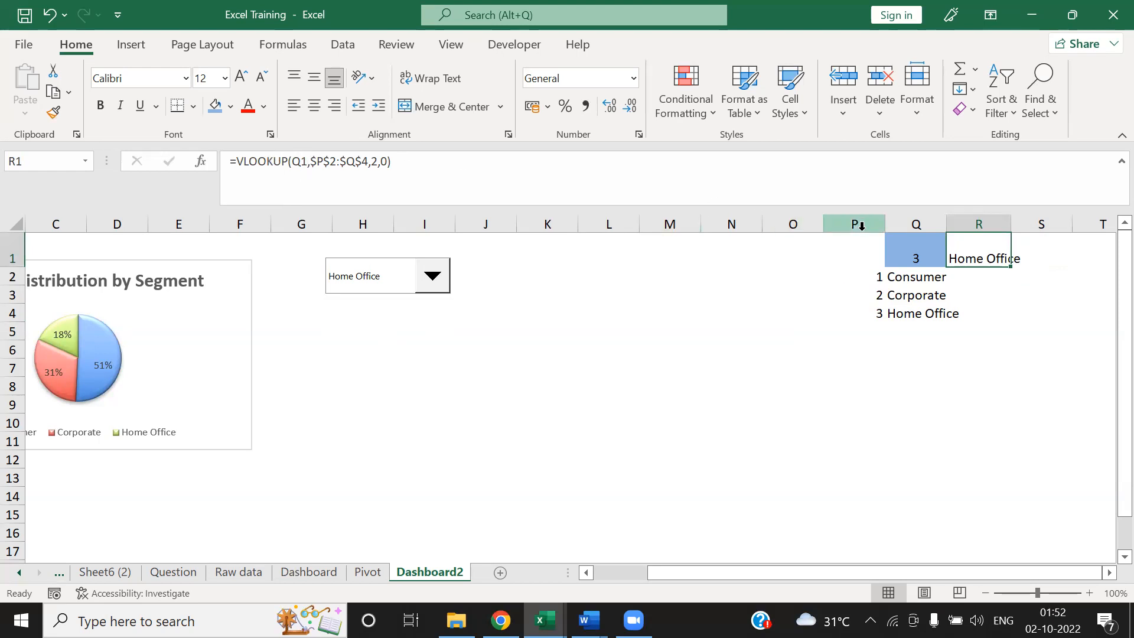
Step: Examine how the R1 formula uses the numbered segment list in P2:Q4
left_click_drag(868, 285, 914, 310)
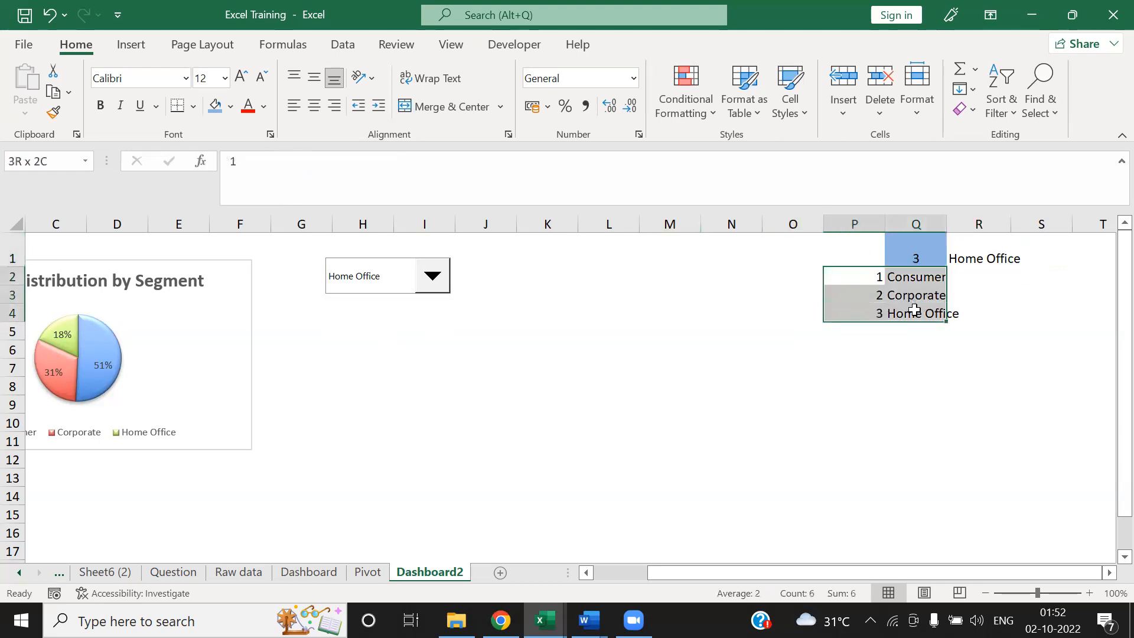
left_click(921, 398)
left_click(976, 261)
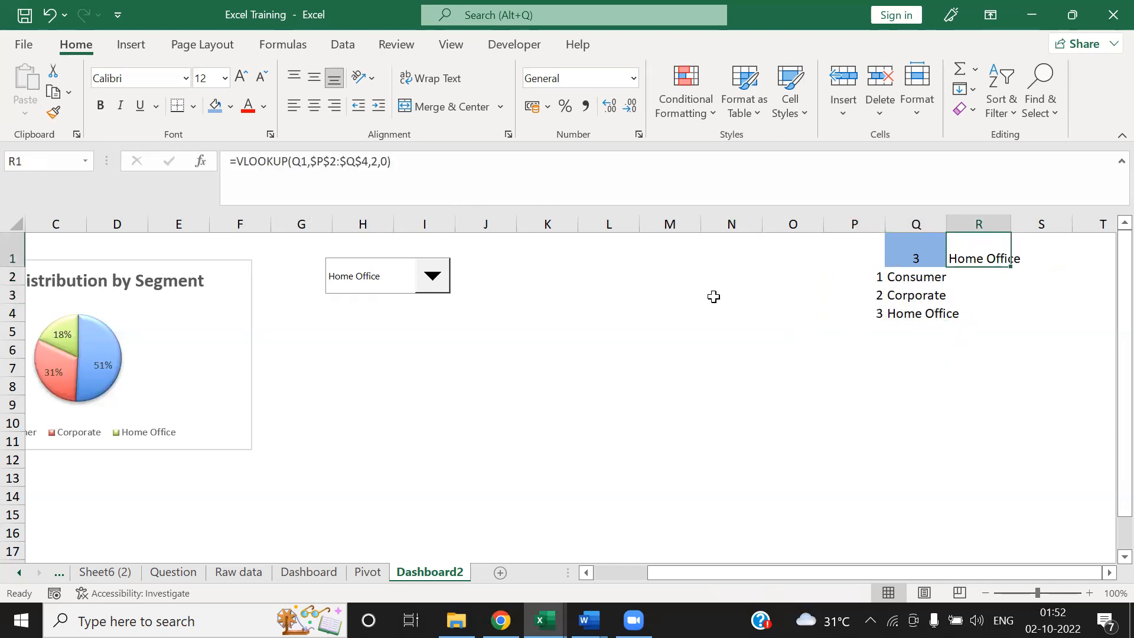
left_click_drag(863, 282, 928, 312)
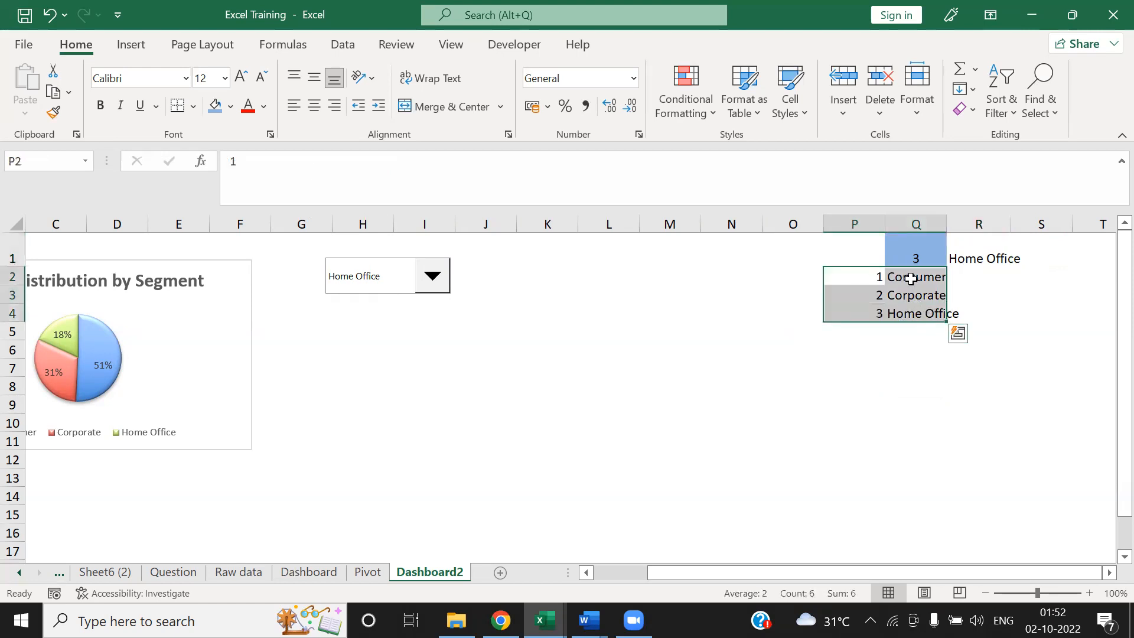
left_click(971, 263)
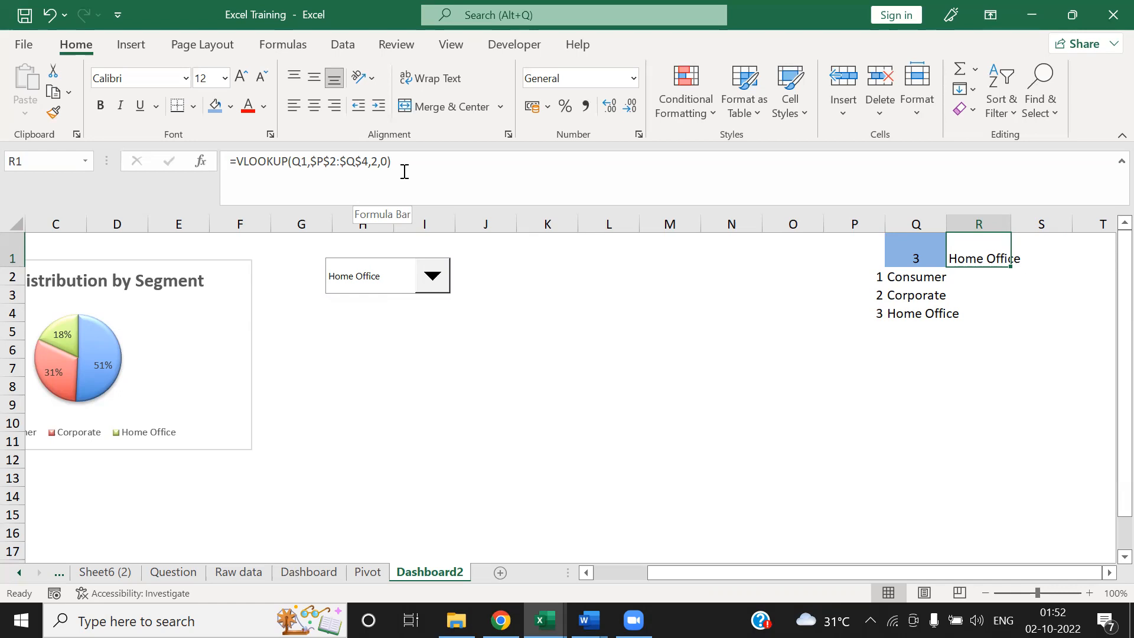
Step: Delete the R1 formula and begin a fresh VLOOKUP there with Q1 as the lookup value
left_click(642, 347)
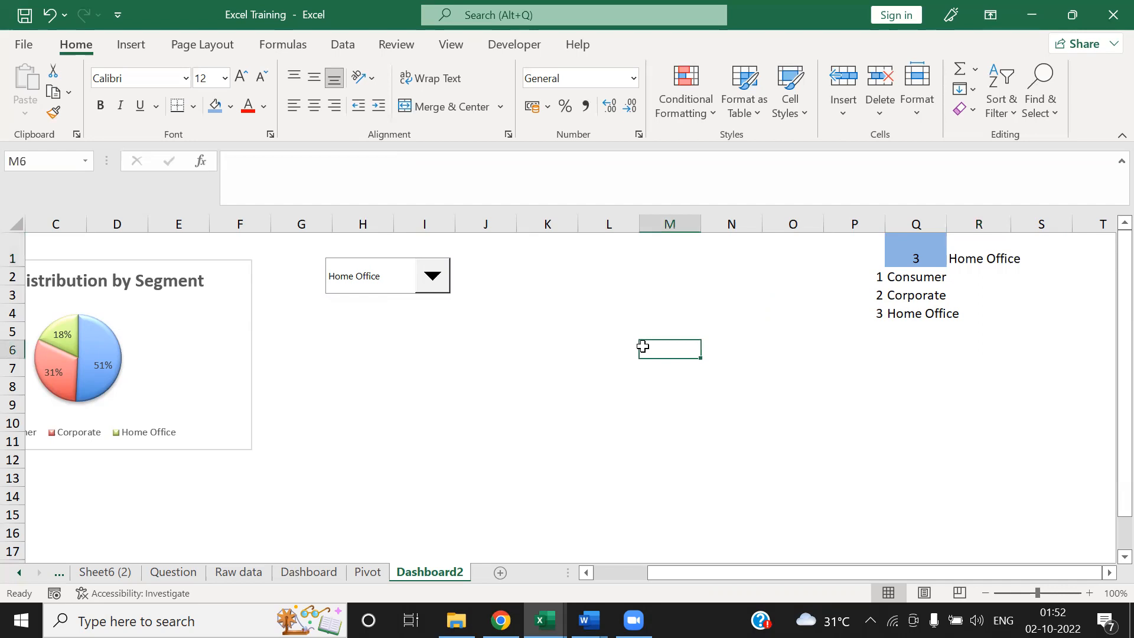
key("Up")
key("Up")
key("Right")
key("Right")
key("Right")
key("Right")
key("Right")
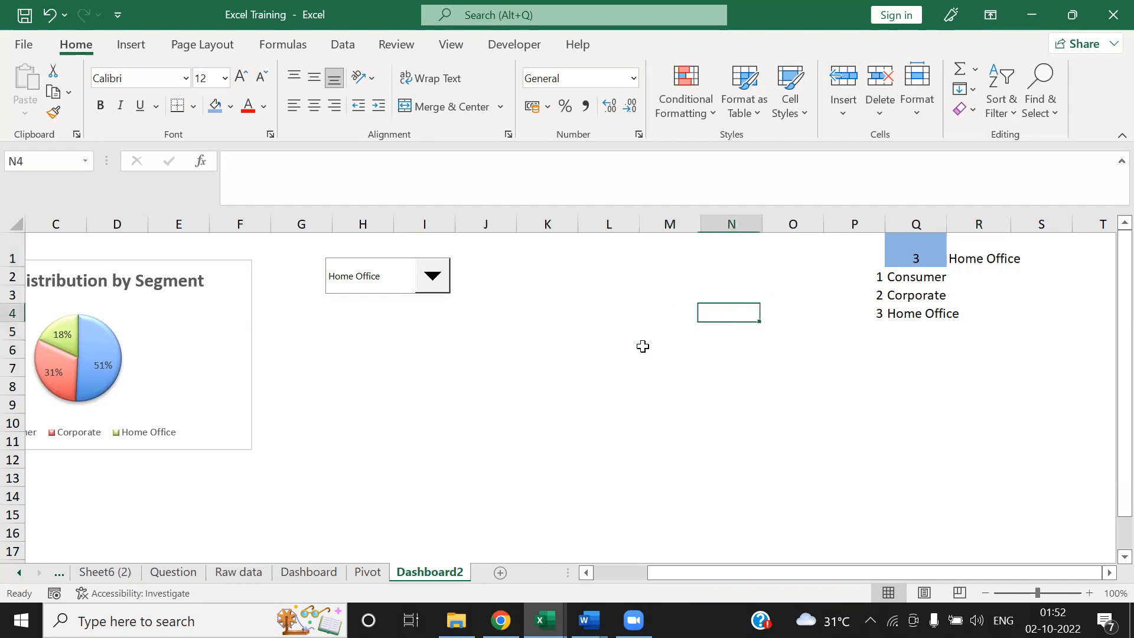
key("Up")
key("Up")
key("Up")
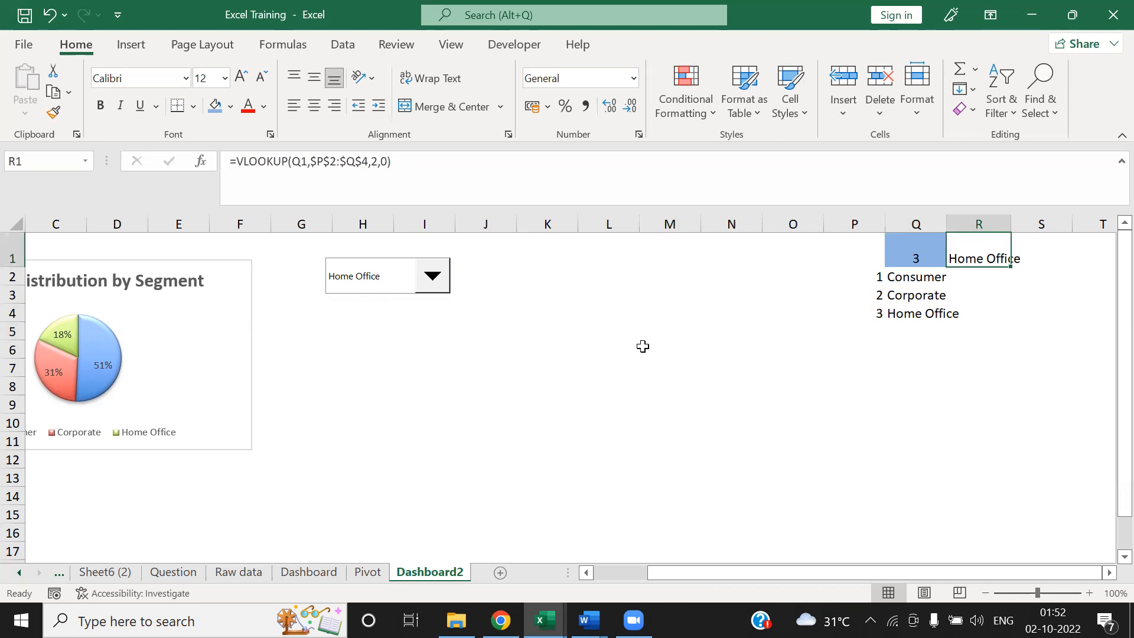
key("Delete")
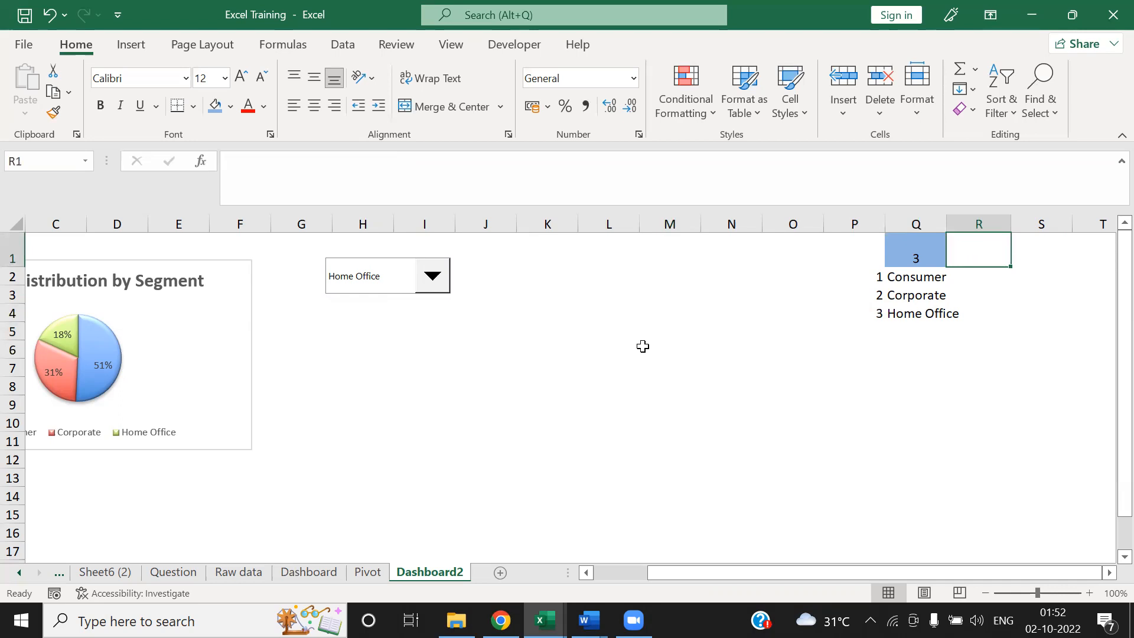
type("=VLOOKUP(")
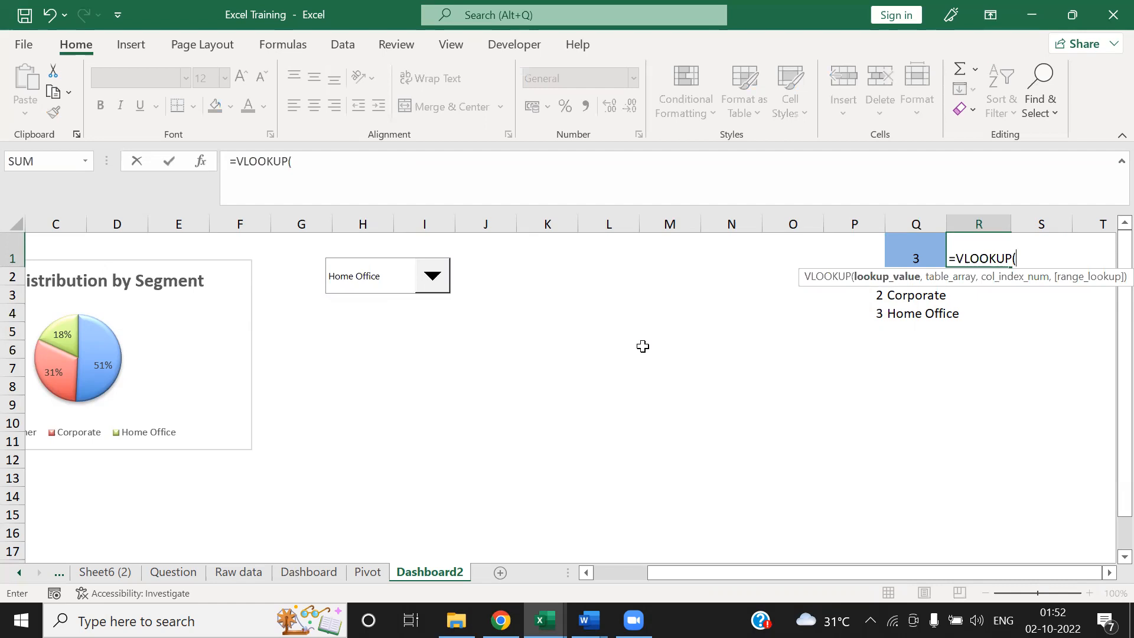
left_click(910, 244)
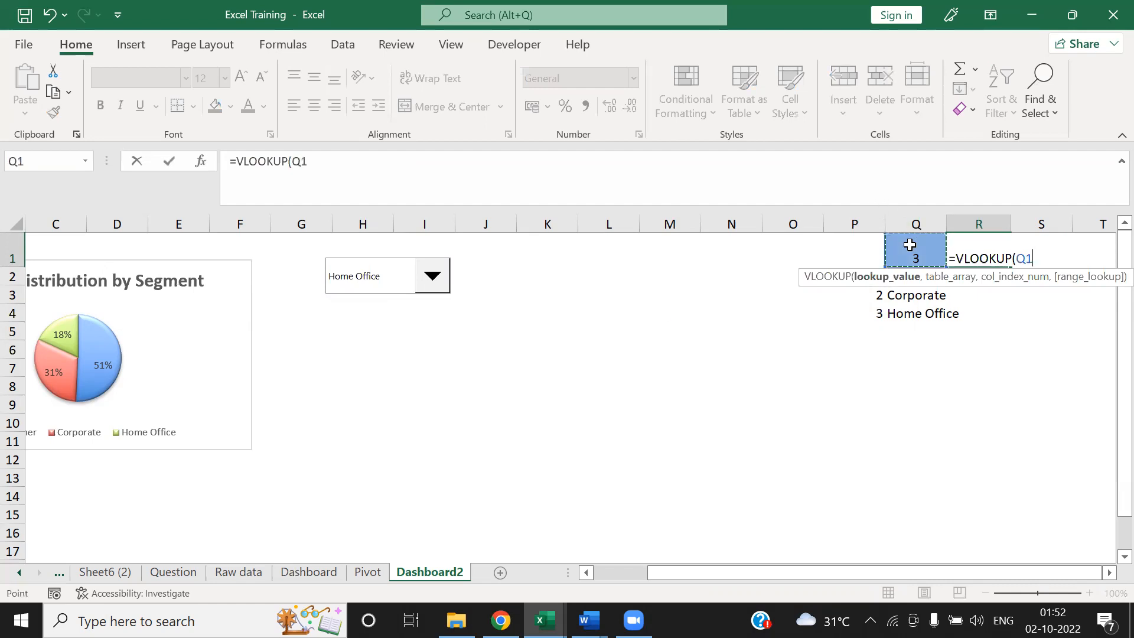
type(",")
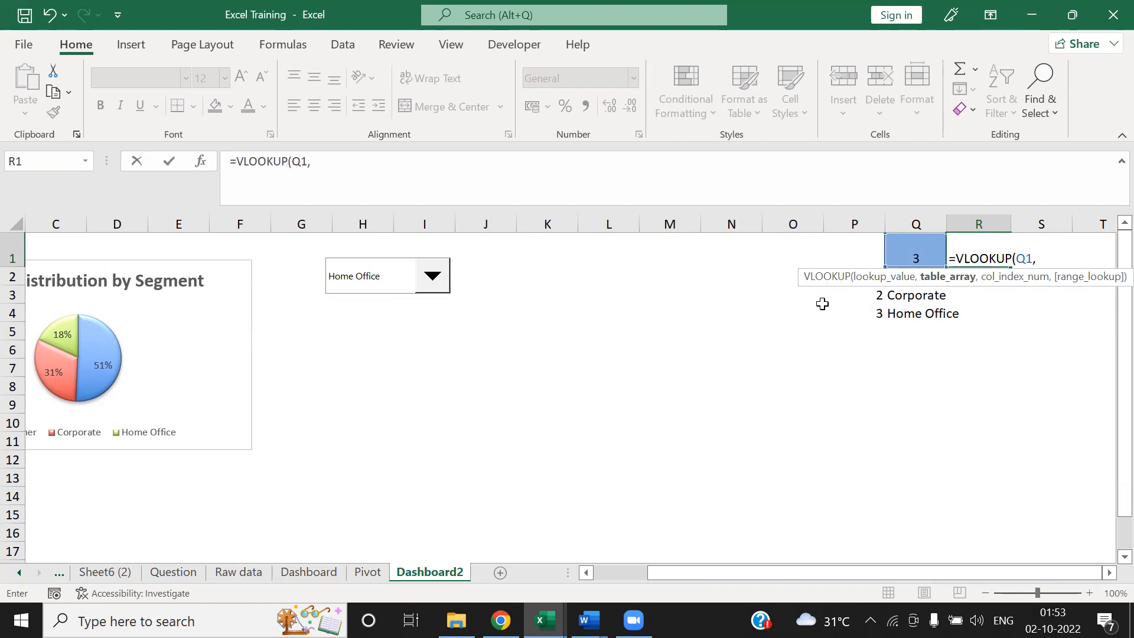
Step: Complete the R1 VLOOKUP with table array P2:Q4, column index 2 and range lookup 0
left_click(860, 307)
key("Up")
key("Up")
key("shift+Right")
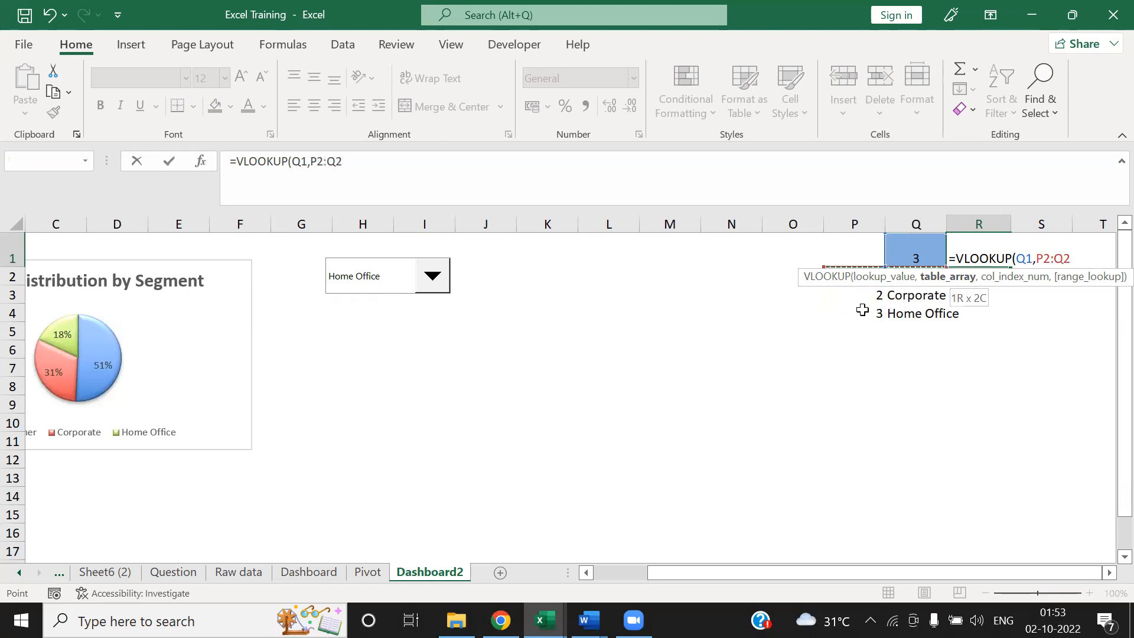
key("shift+Down")
key("shift+Down")
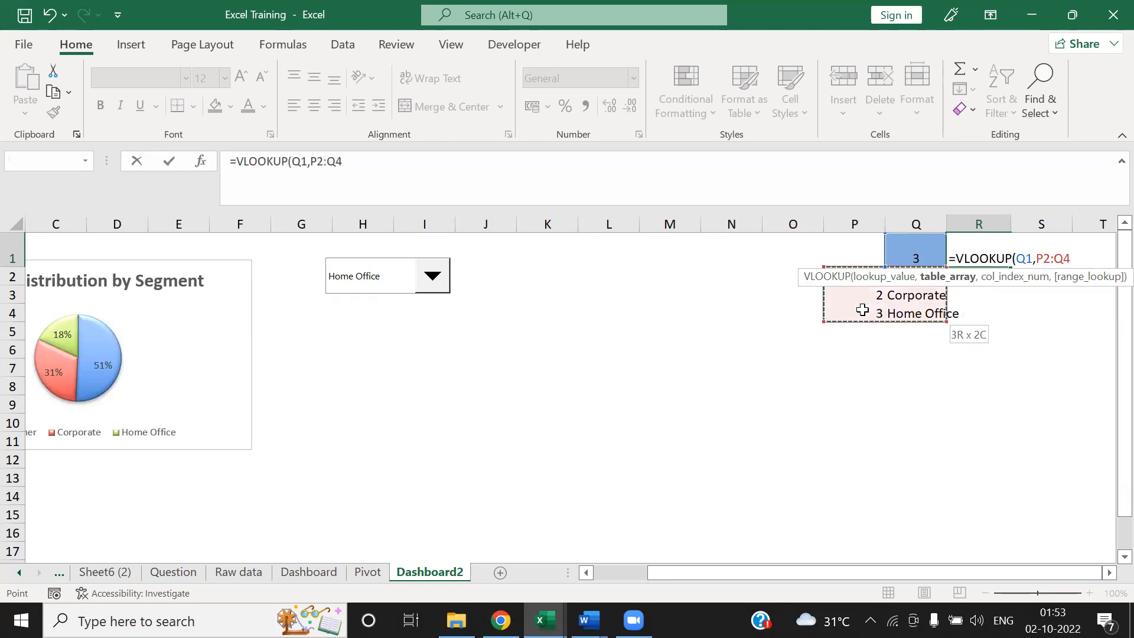
type(",")
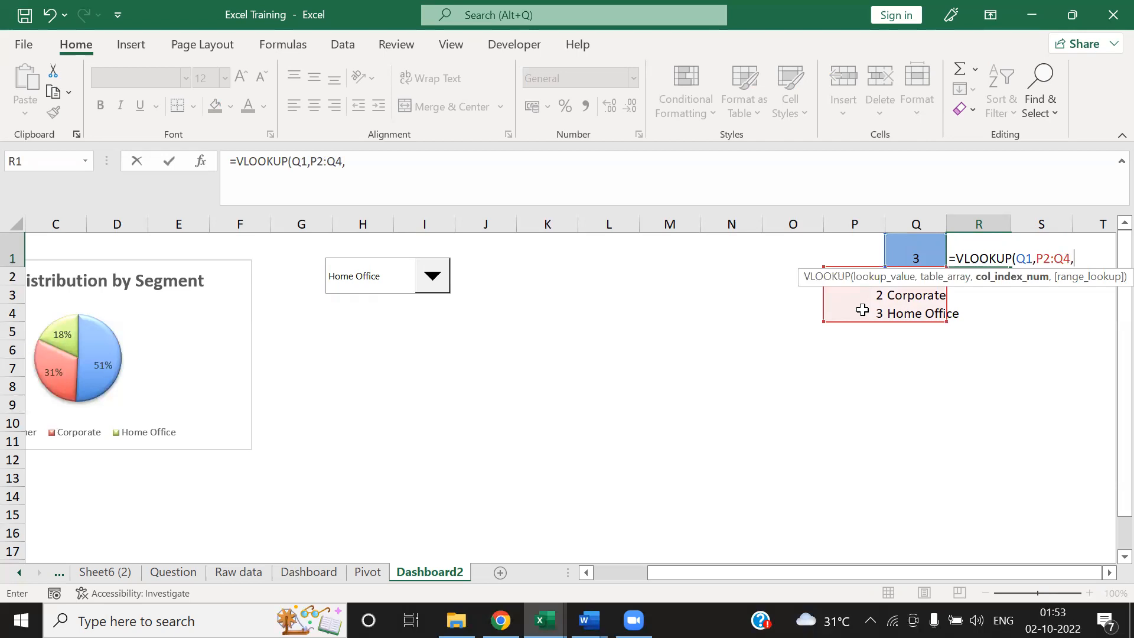
type("2,0")
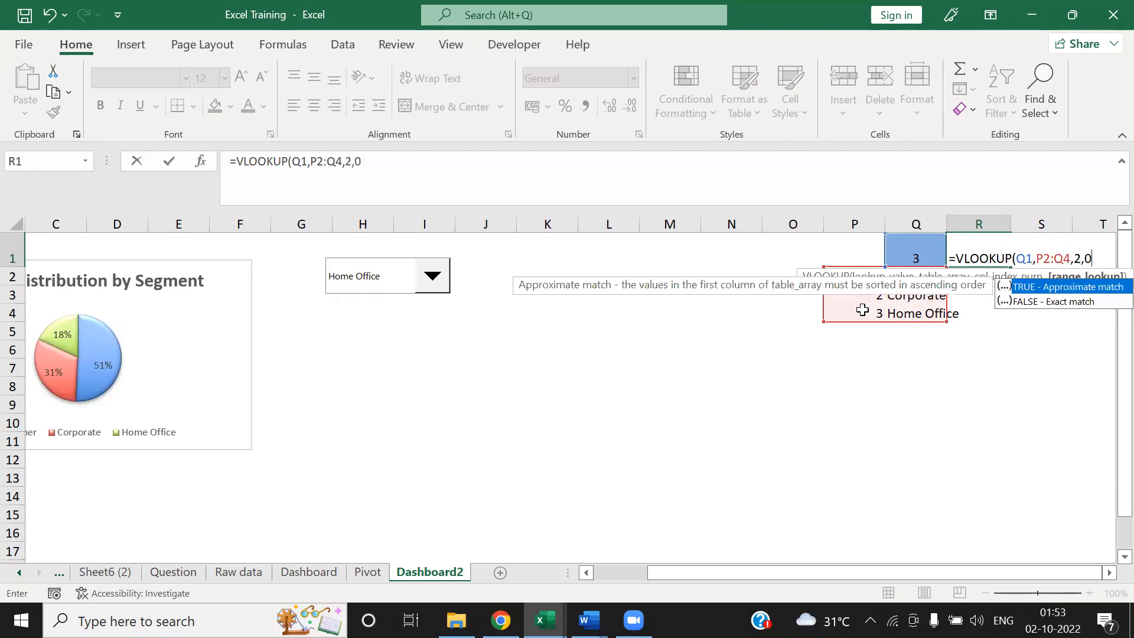
type(")")
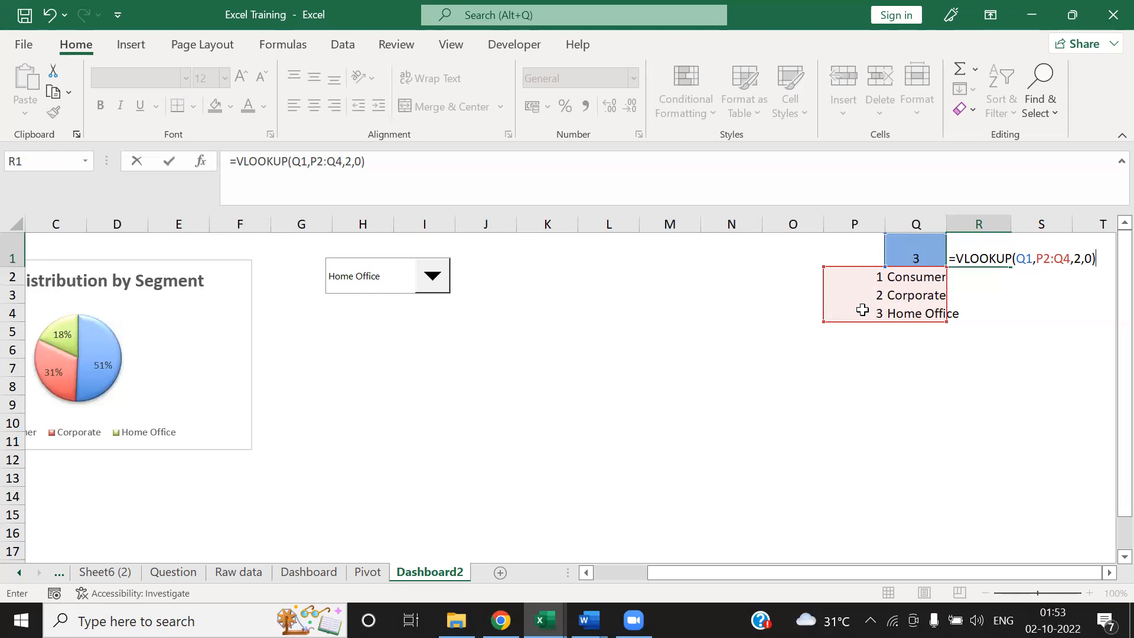
key("Return")
Step: Test the combo box and the R1 lookup by entering 1, 2 and finally 3 in Q1
key("Up")
key("Left")
type("1")
key("Return")
key("Up")
type("2")
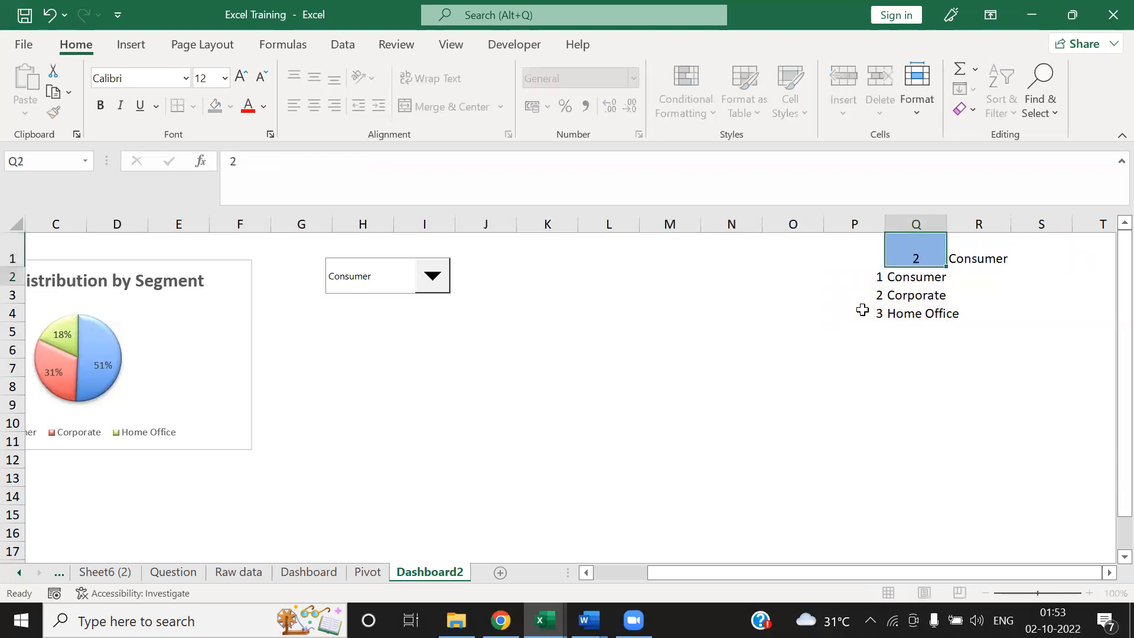
key("Return")
key("Up")
type("3")
key("Return")
key("Up")
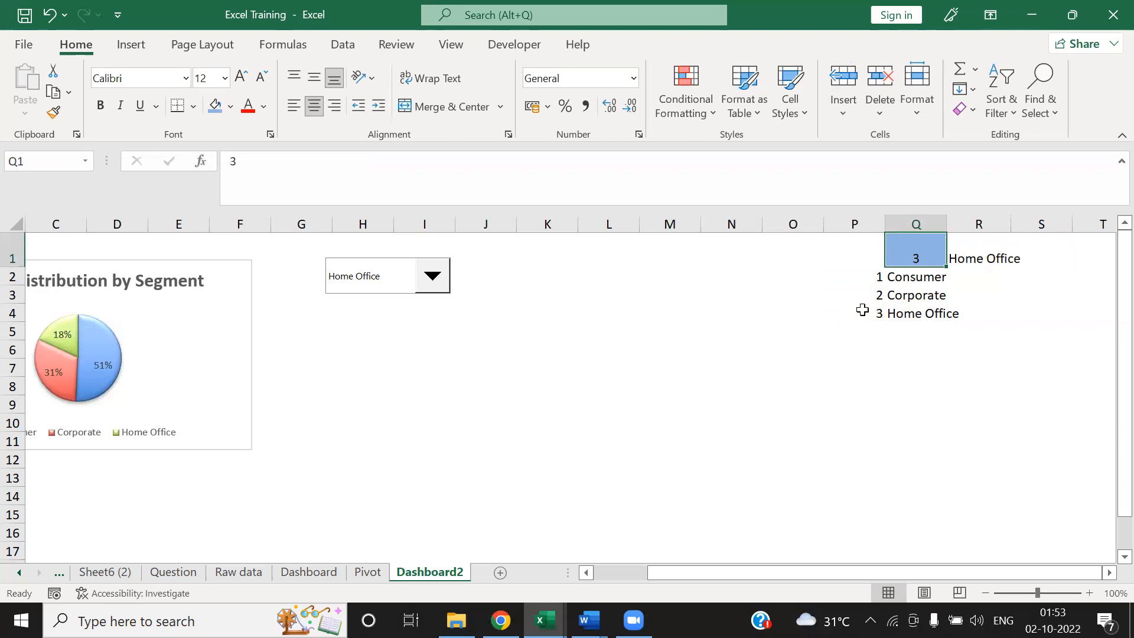
key("Right")
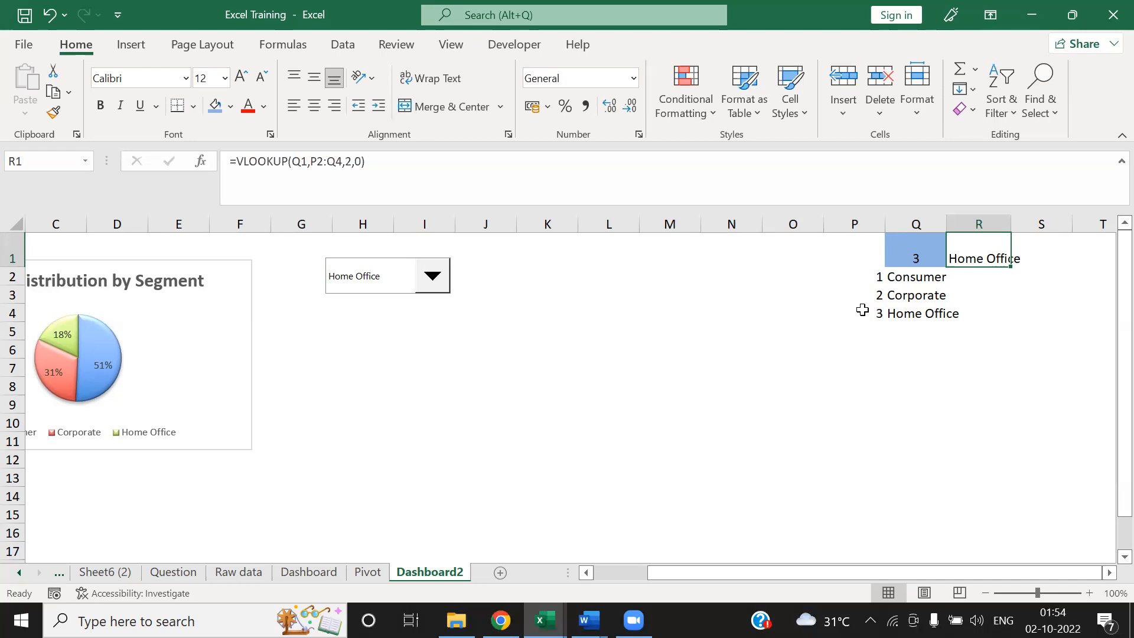
key("Right")
key("Right")
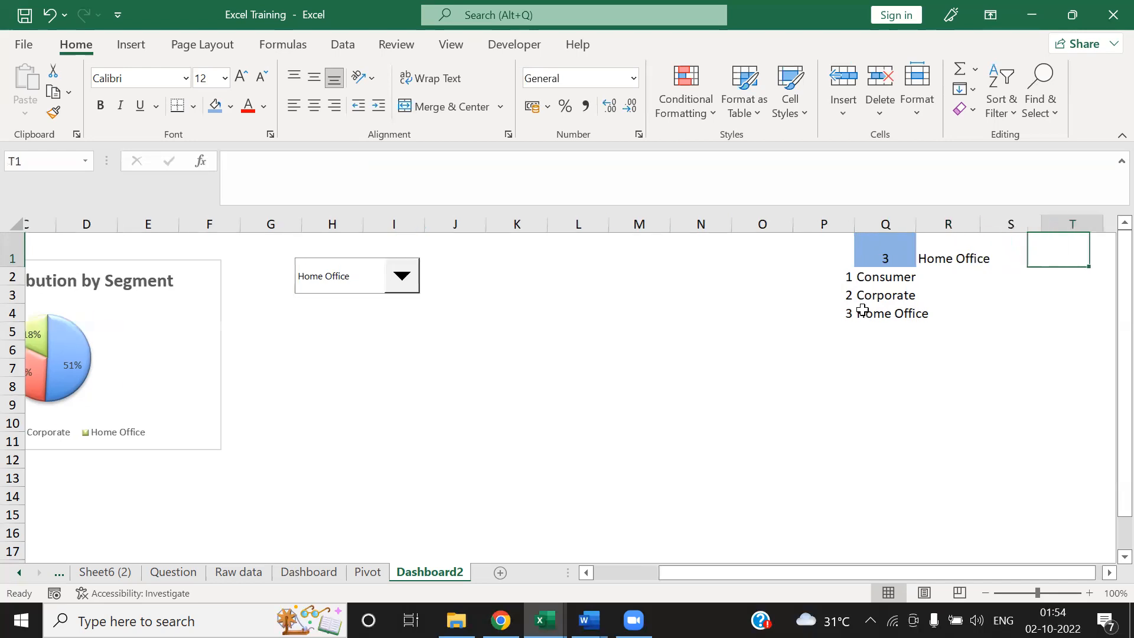
key("Left")
key("Left")
key("Left")
key("Right")
key("Down")
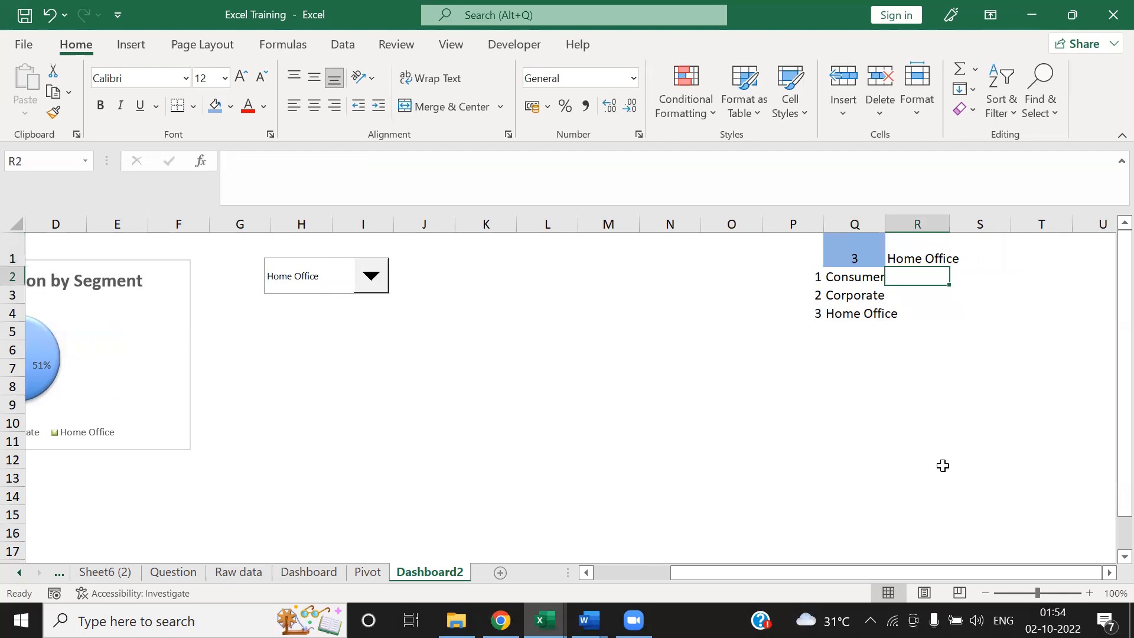
left_click_drag(934, 570, 935, 570)
Step: Copy the four region names Central, East, South and West under Consumer from the Pivot sheet's segment and region table
left_click(245, 572)
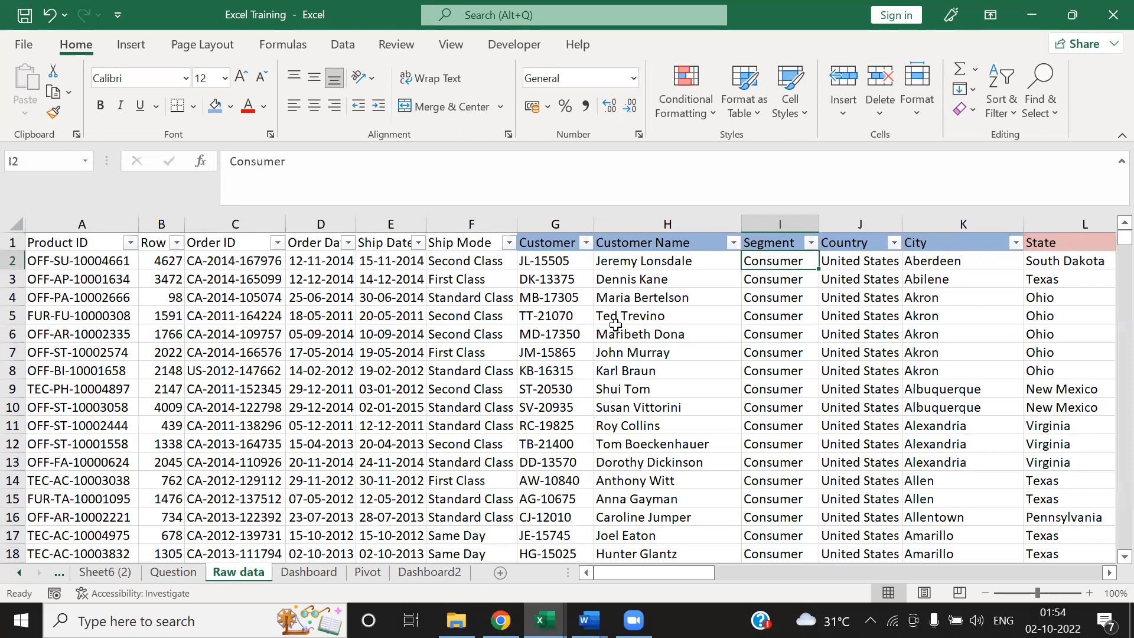
left_click(366, 573)
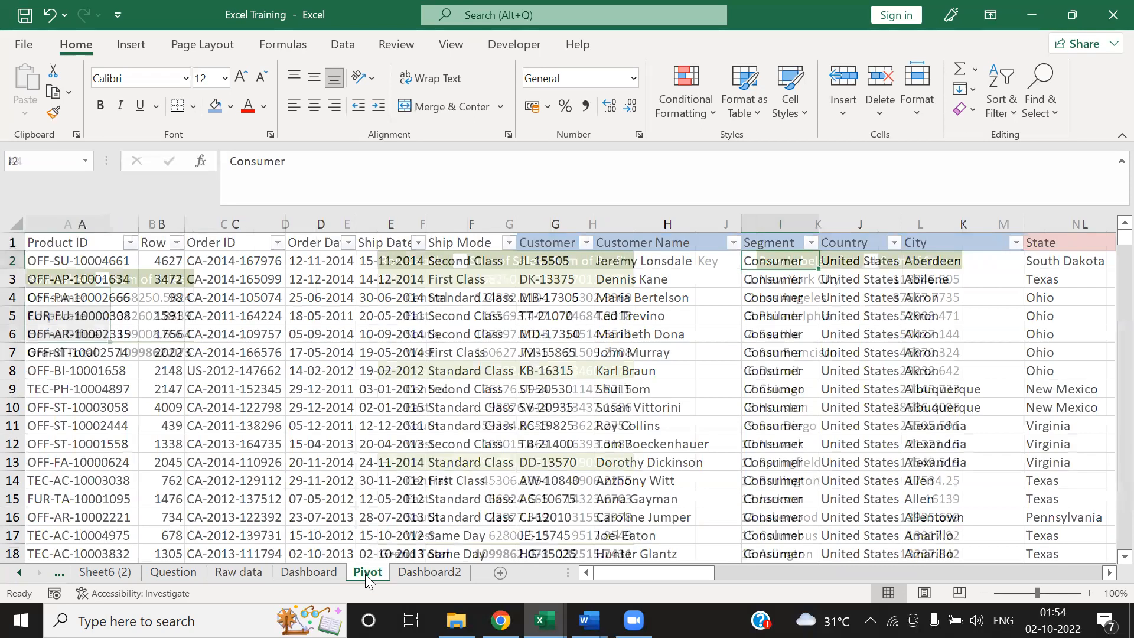
left_click(345, 301)
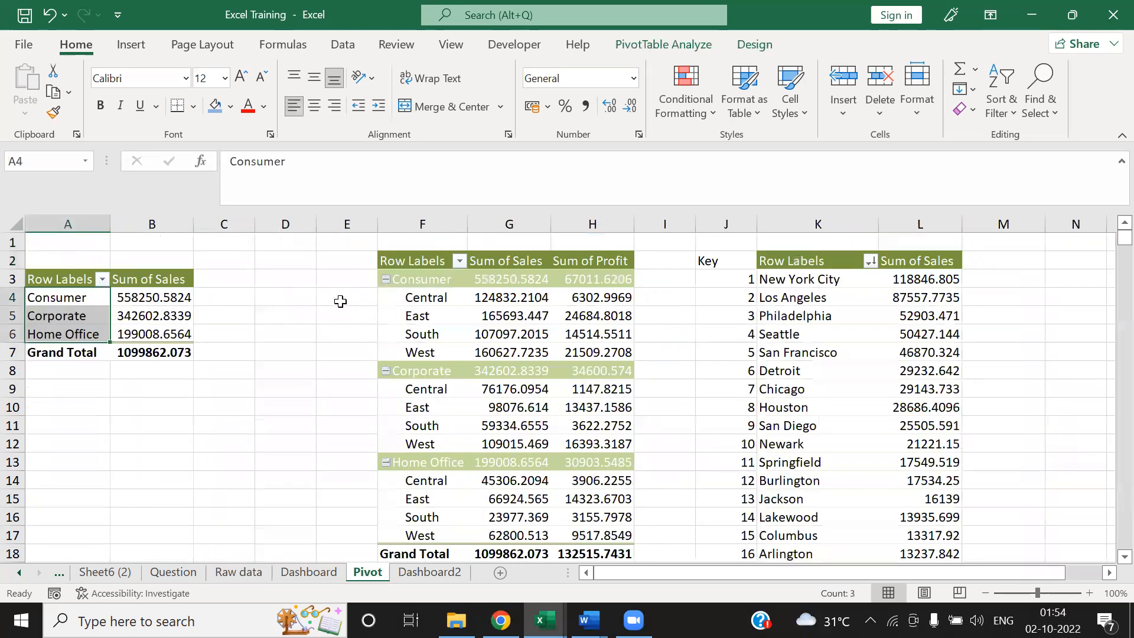
left_click(412, 295)
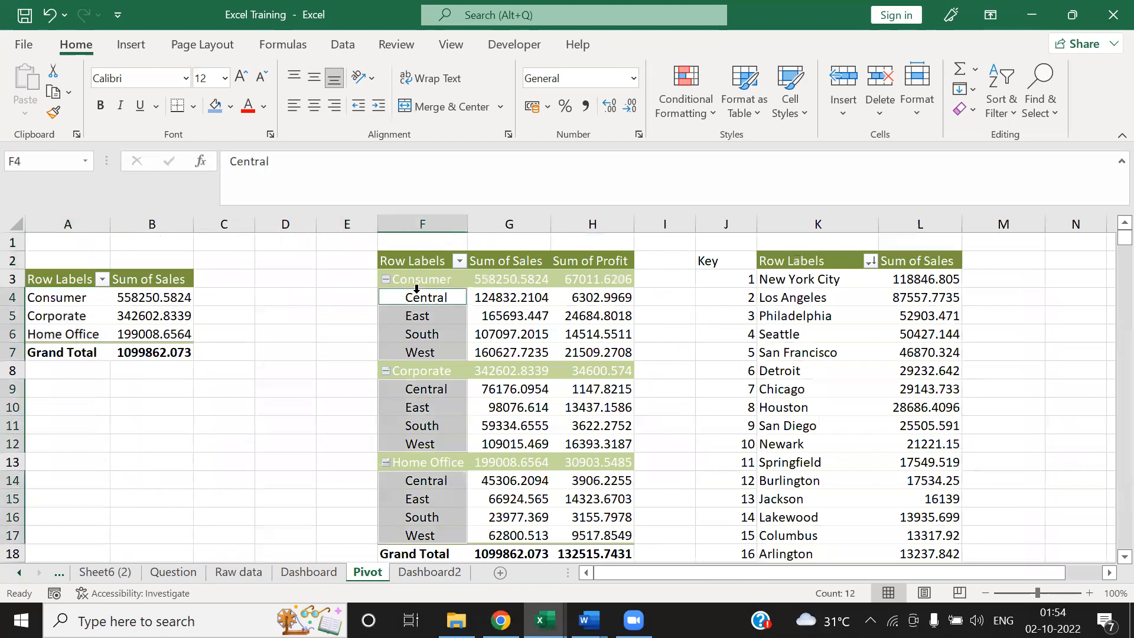
left_click(345, 322)
left_click(395, 300)
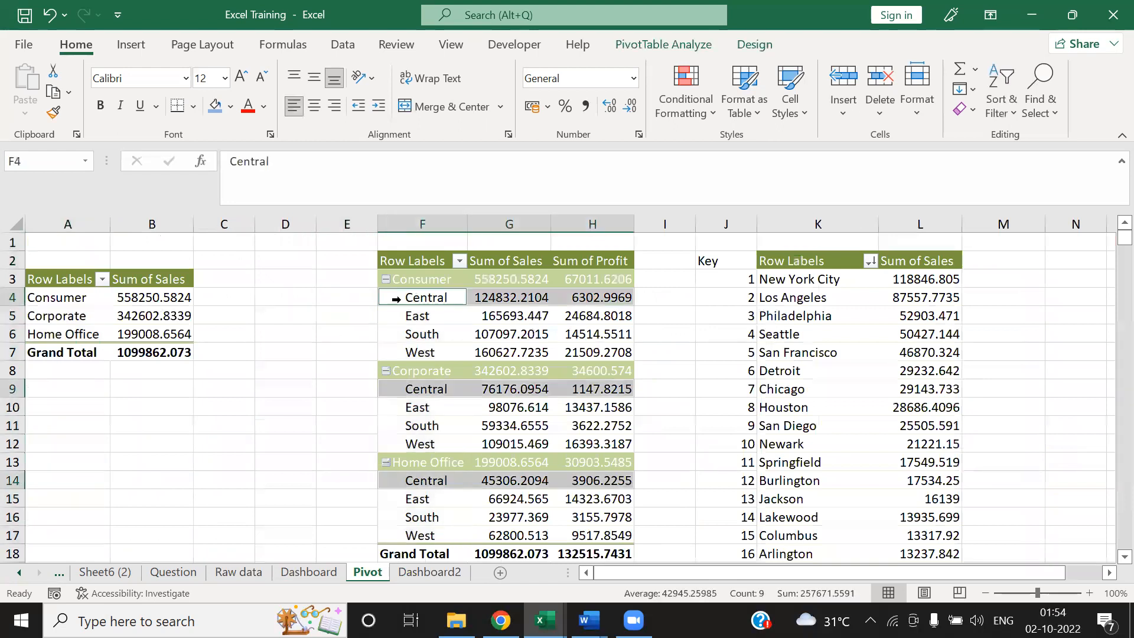
left_click(347, 311)
left_click_drag(411, 297, 413, 352)
key("ctrl+c")
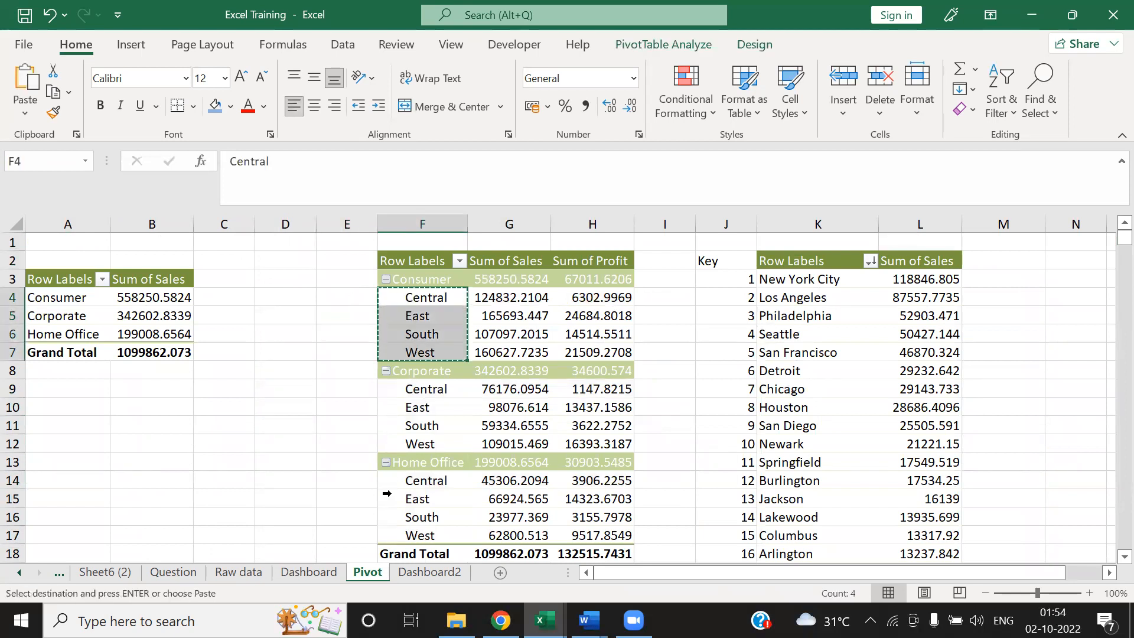
Step: Paste the copied region names as values into Dashboard2, starting at cell T2
left_click(421, 568)
left_click(974, 312)
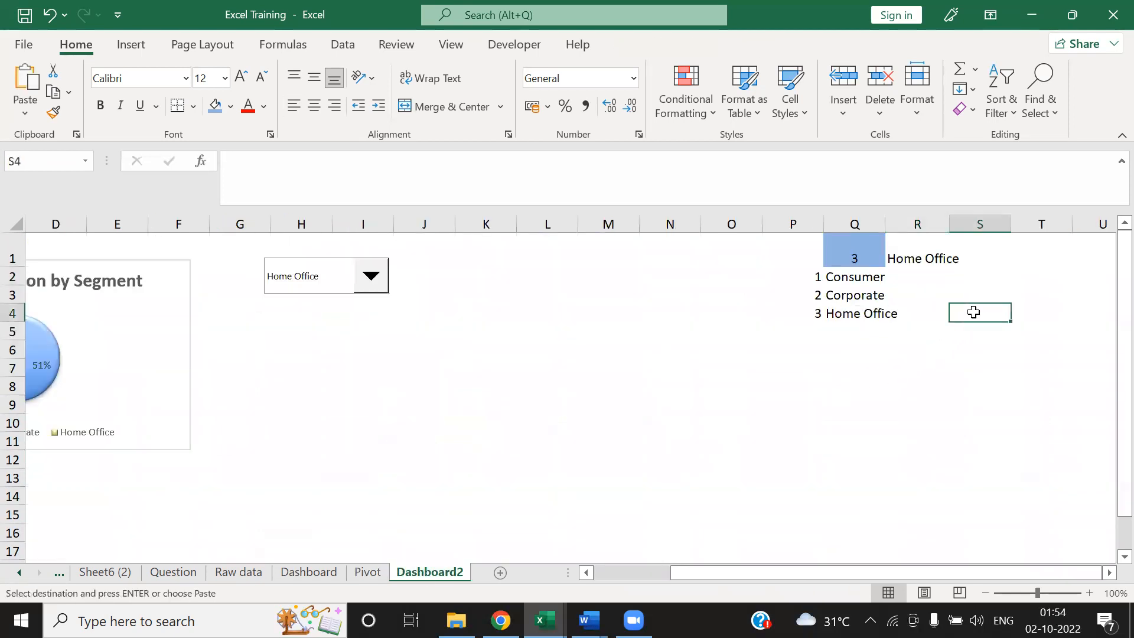
key("Right")
key("Right")
key("Up")
key("Left")
key("Up")
key("alt+e")
key("s")
key("v")
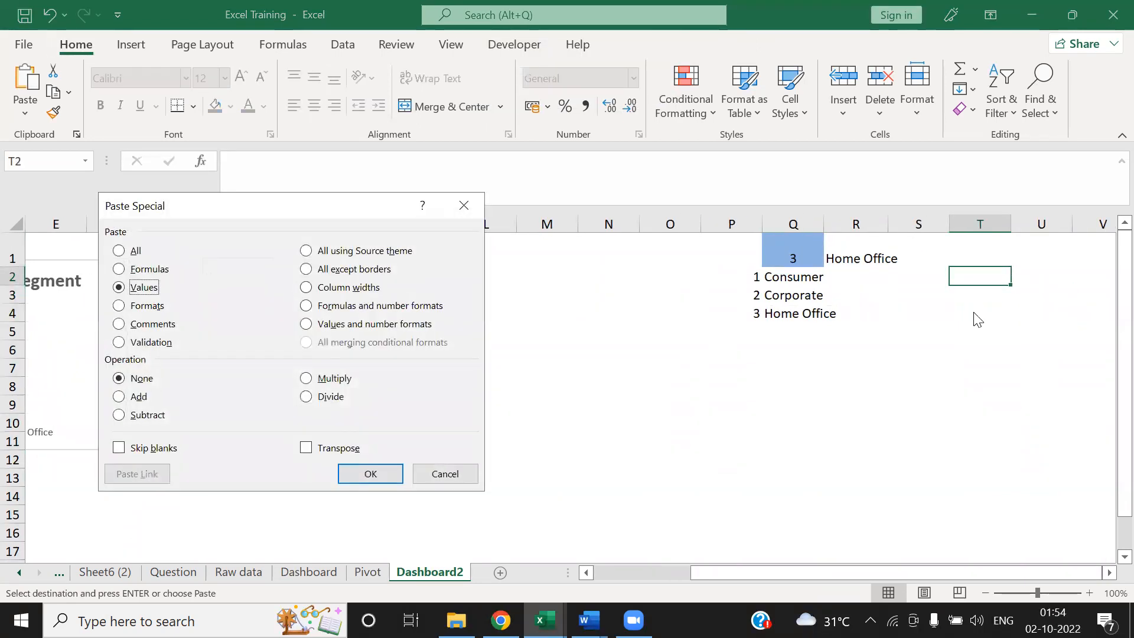
key("Return")
Step: Add the column headers Sales in U1 and Profit in V1 beside the region list
key("Up")
key("Down")
key("Right")
key("Up")
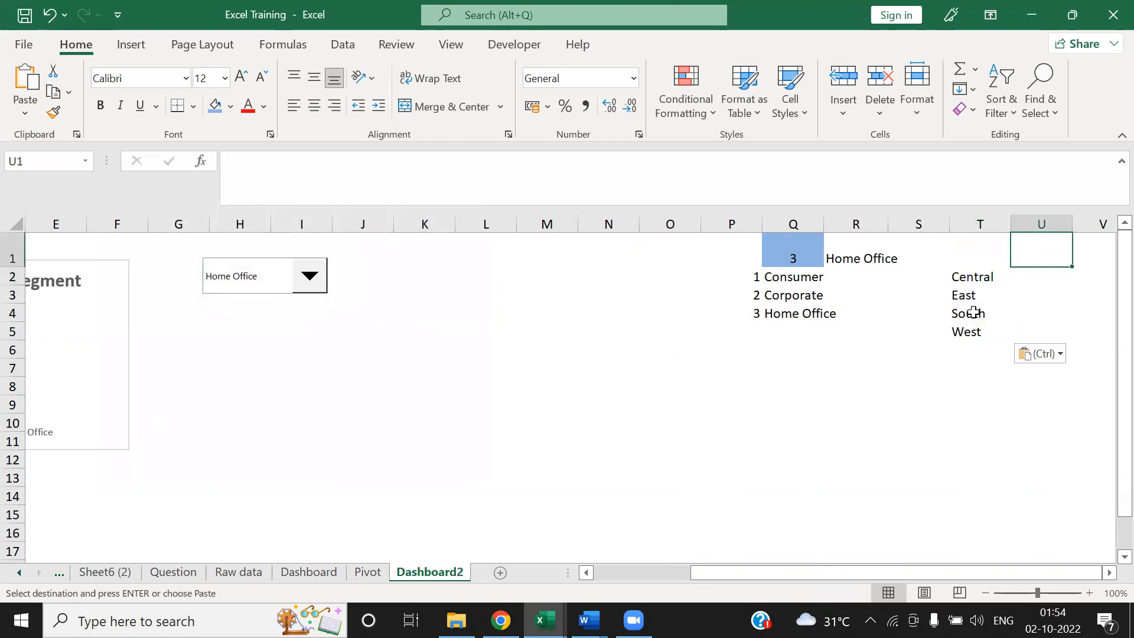
type("Sal")
key("Tab")
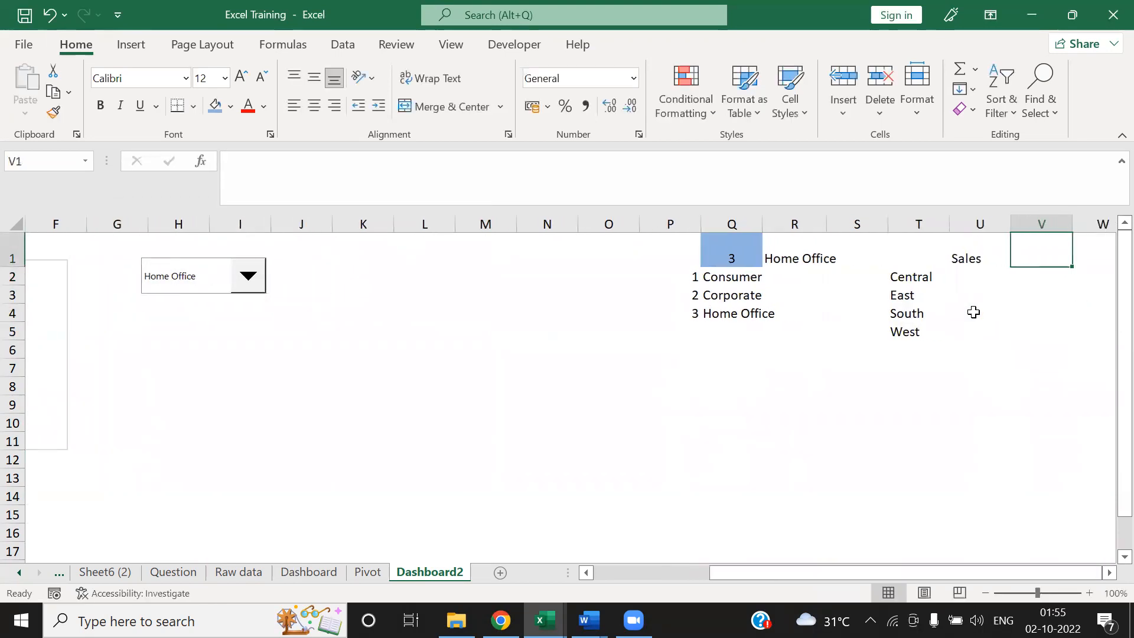
key("Left")
key("Left")
key("Down")
key("Up")
key("Right")
key("Right")
type("Profit")
key("Tab")
key("Left")
key("Left")
key("Left")
key("Left")
key("Down")
key("Right")
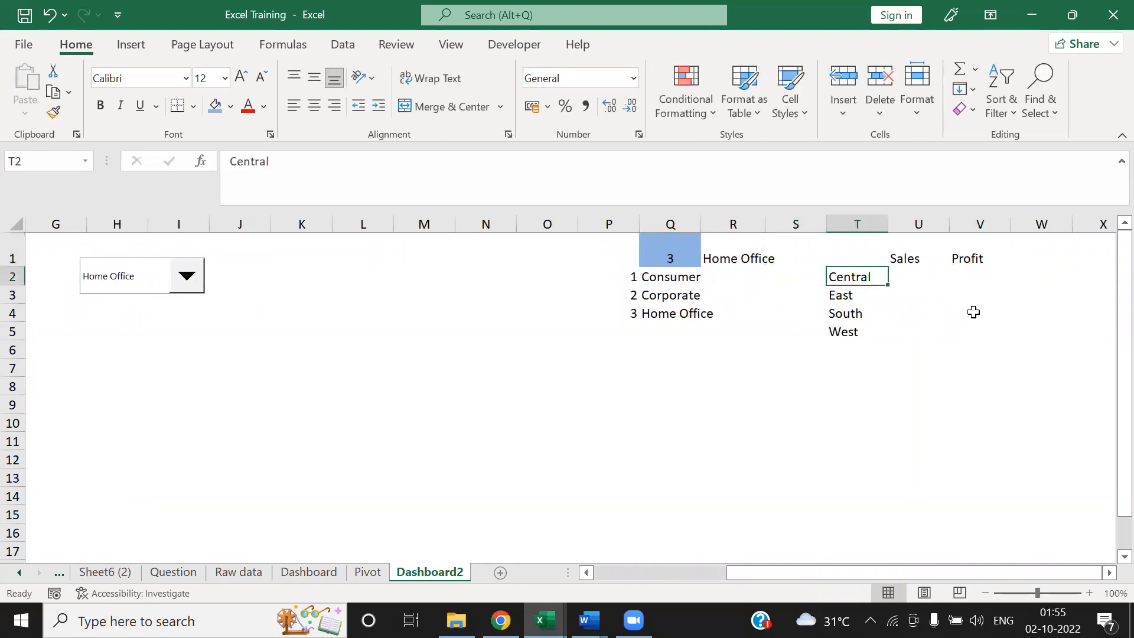
Step: Enter a GETPIVOTDATA formula in U2 that retrieves Consumer sales for the Central region from the Pivot sheet's cell G4
key("Right")
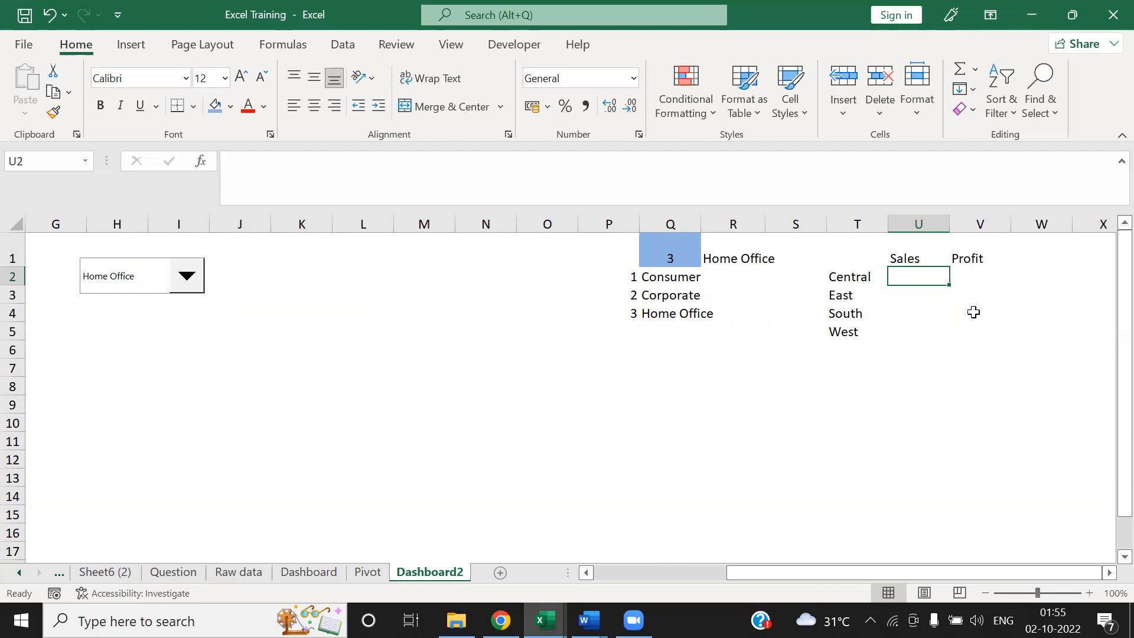
type("=")
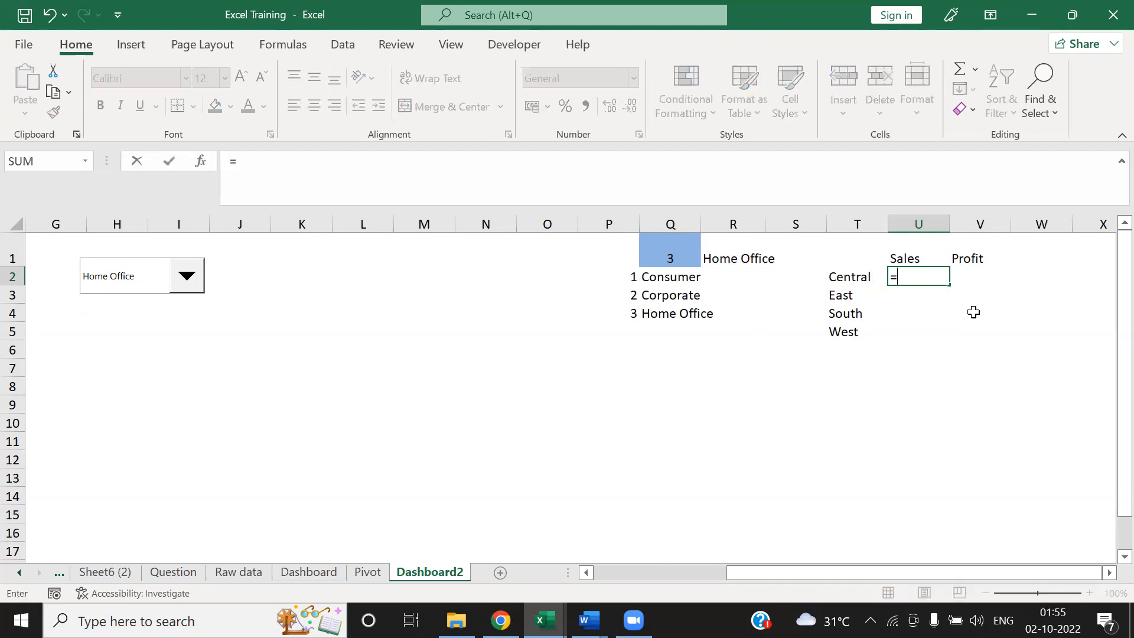
left_click(370, 573)
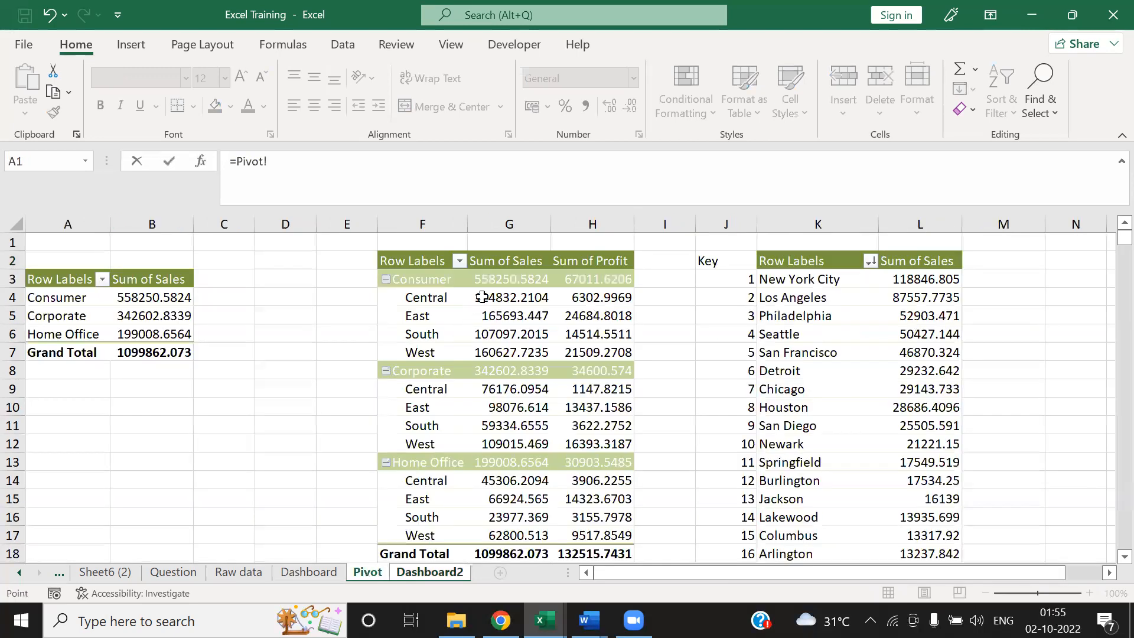
left_click(519, 299)
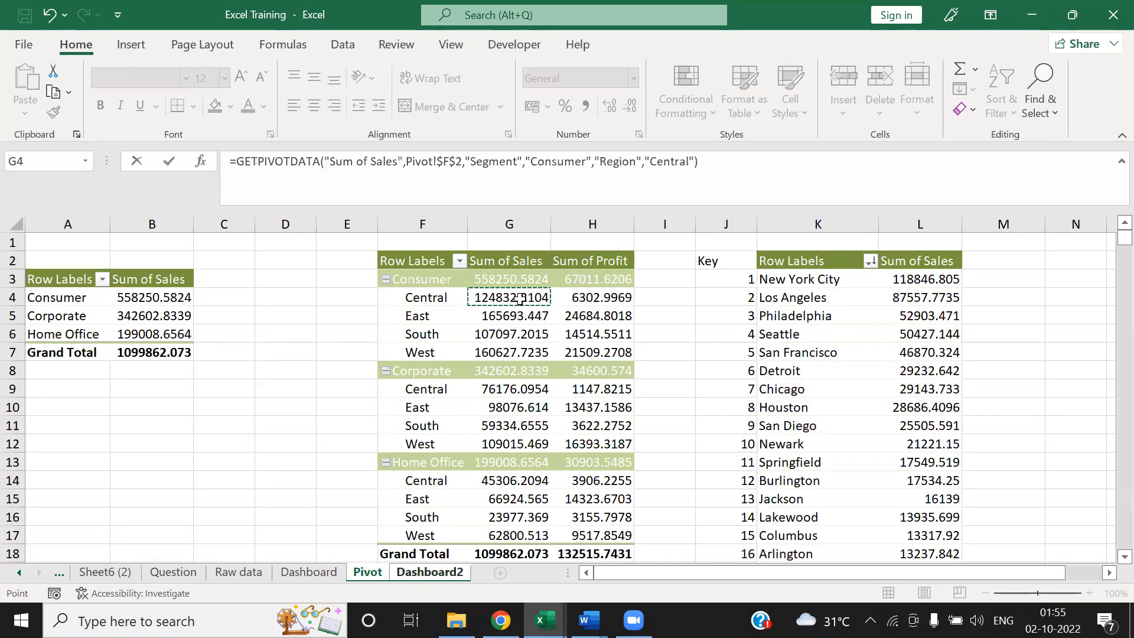
left_click_drag(234, 161, 738, 173)
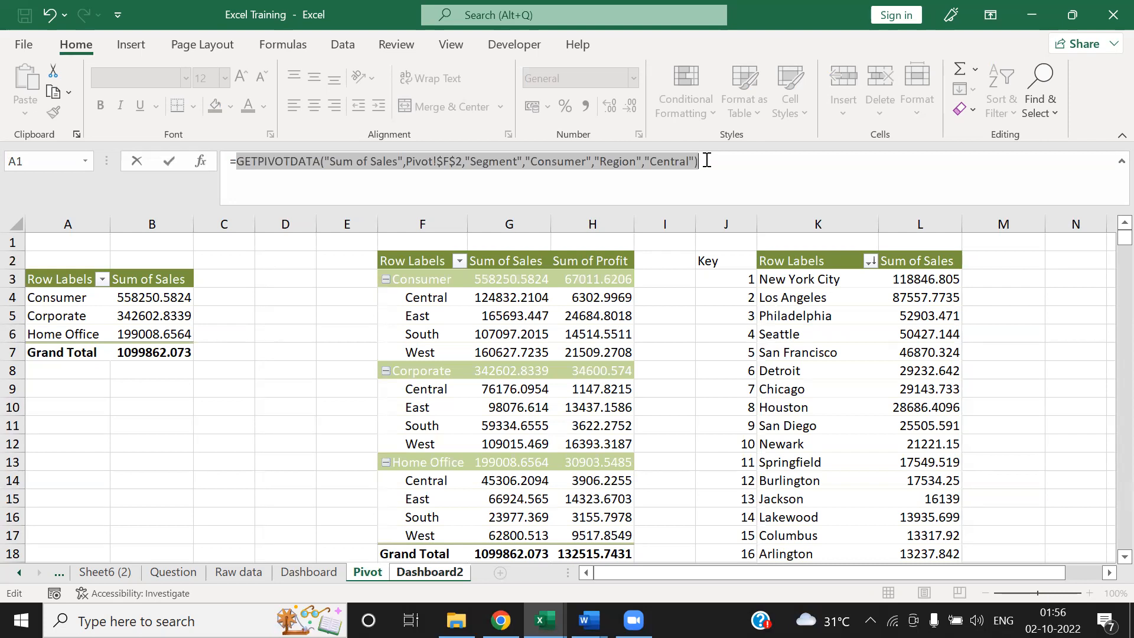
left_click(507, 297)
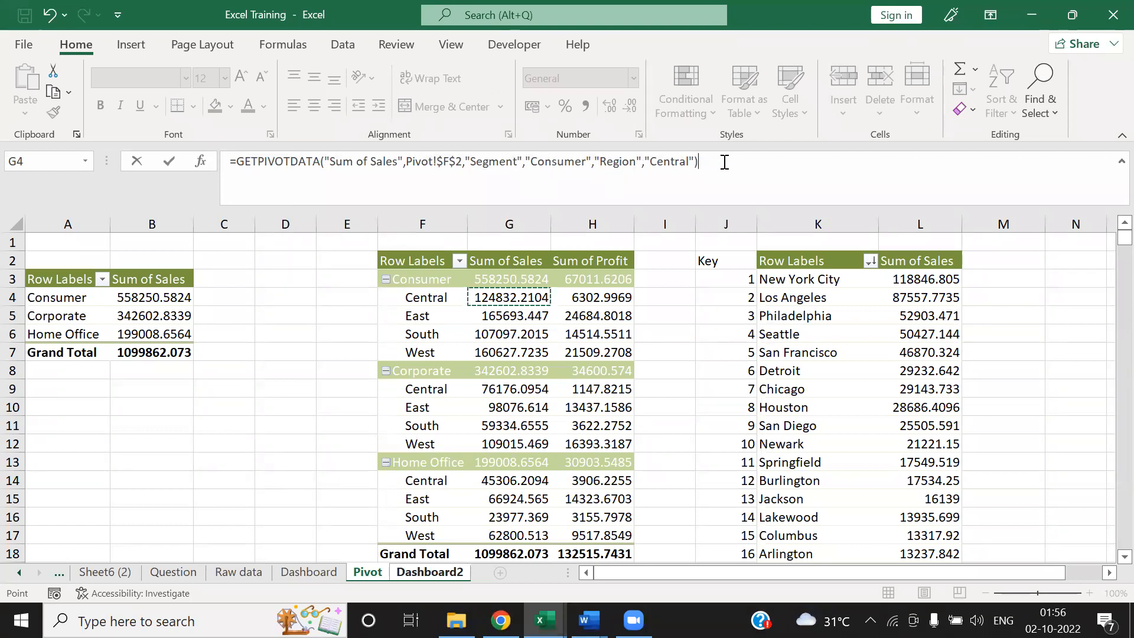
key("Tab")
key("Left")
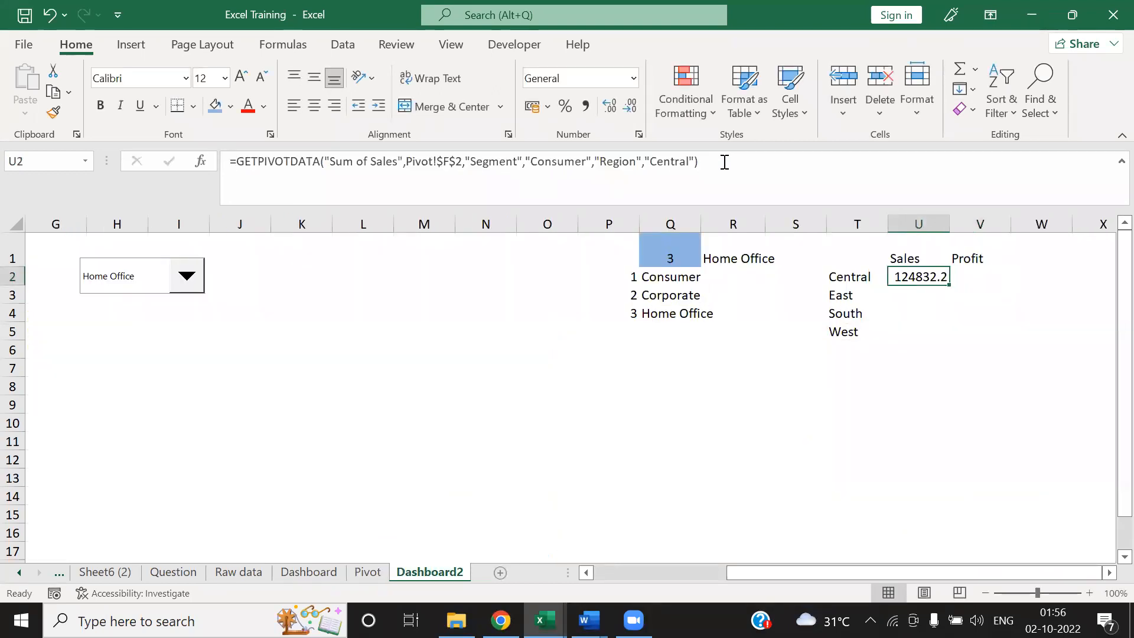
key("Right")
key("Left")
key("Right")
key("Left")
key("Left")
key("Right")
key("Right")
key("Right")
key("Left")
key("Left")
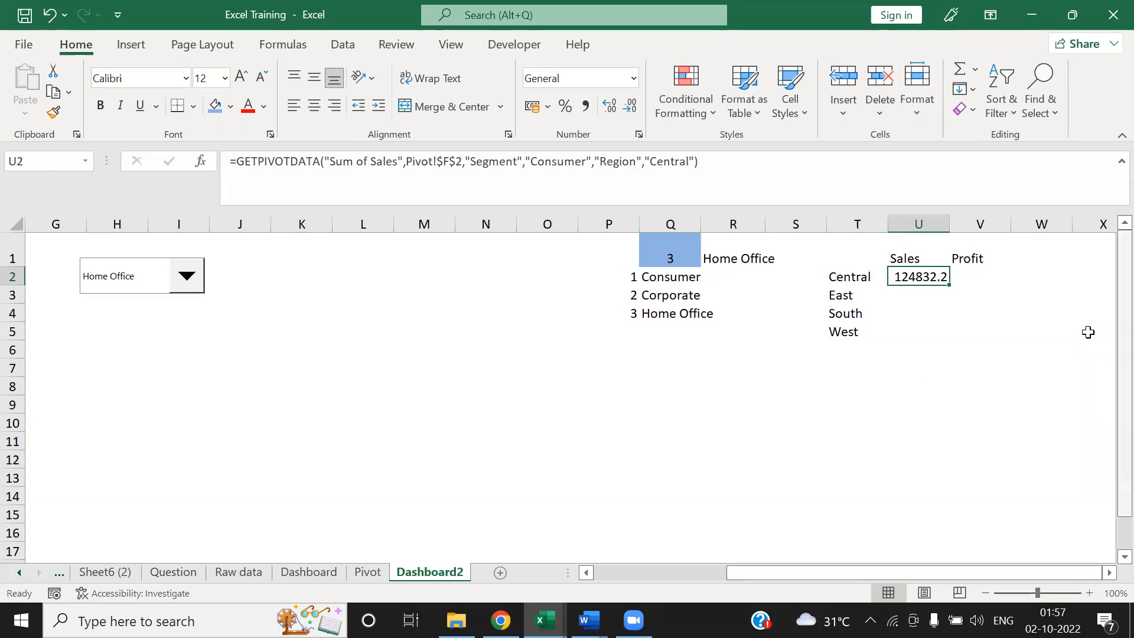
left_click(1005, 311)
Step: In the U2 formula, replace "Central" with a reference to T2 and "Consumer" with the absolute reference $R$1
left_click(931, 275)
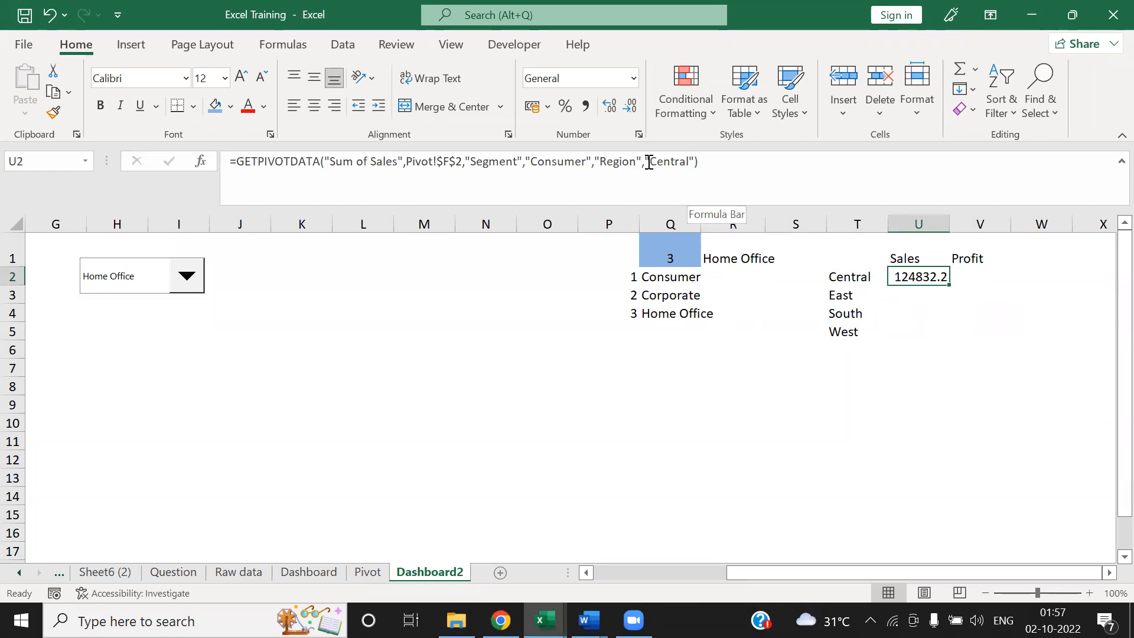
left_click_drag(648, 158, 693, 155)
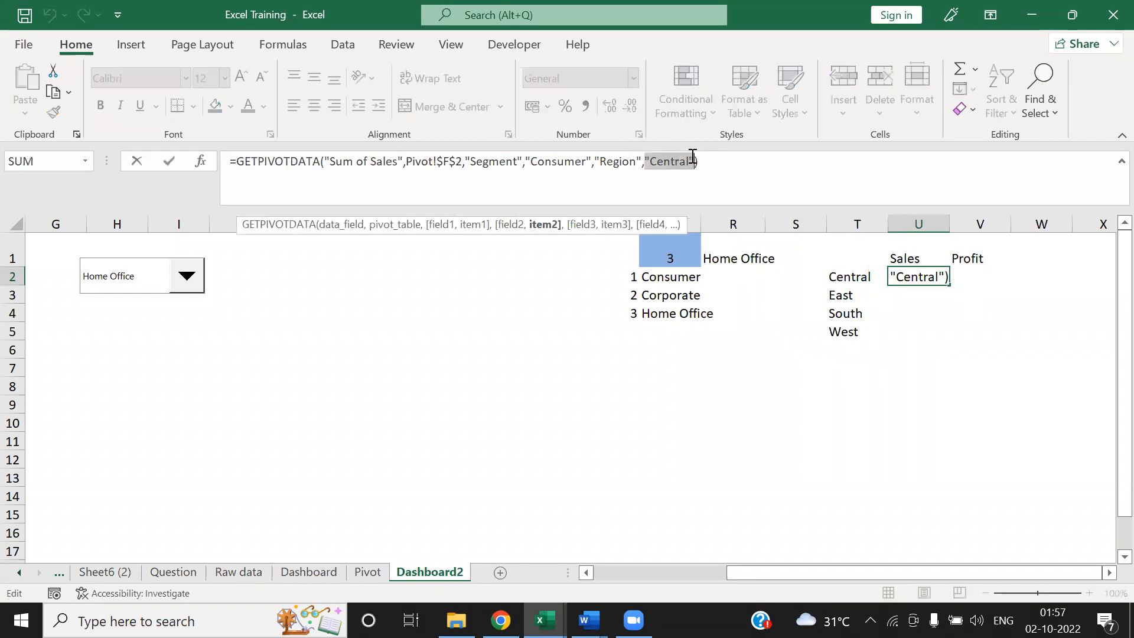
key("BackSpace")
left_click(844, 277)
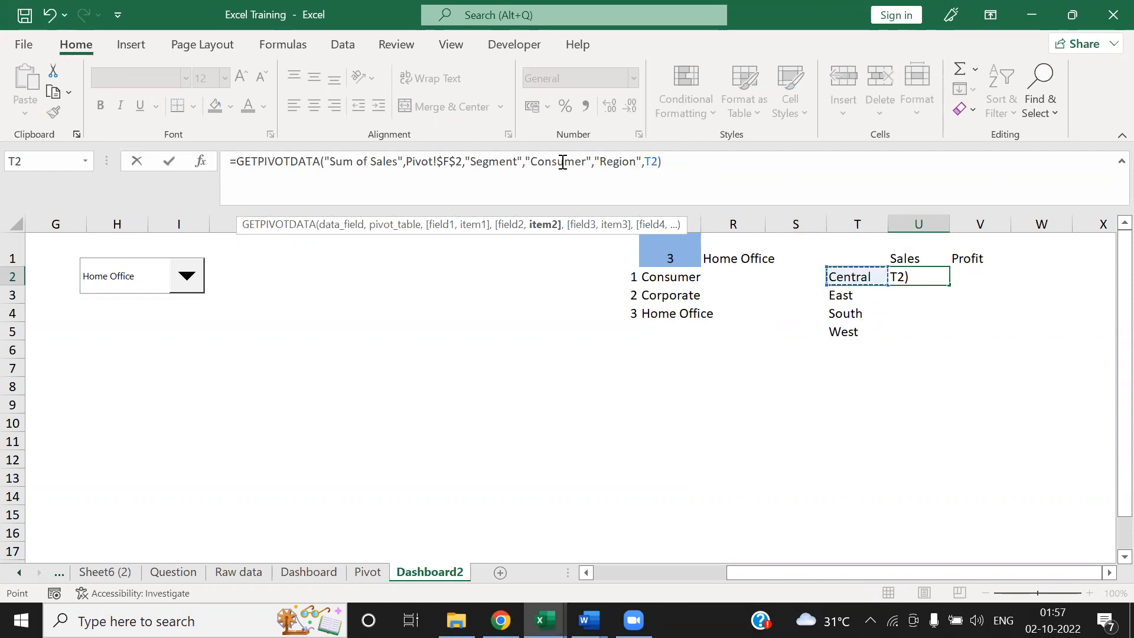
left_click_drag(526, 160, 591, 159)
key("Delete")
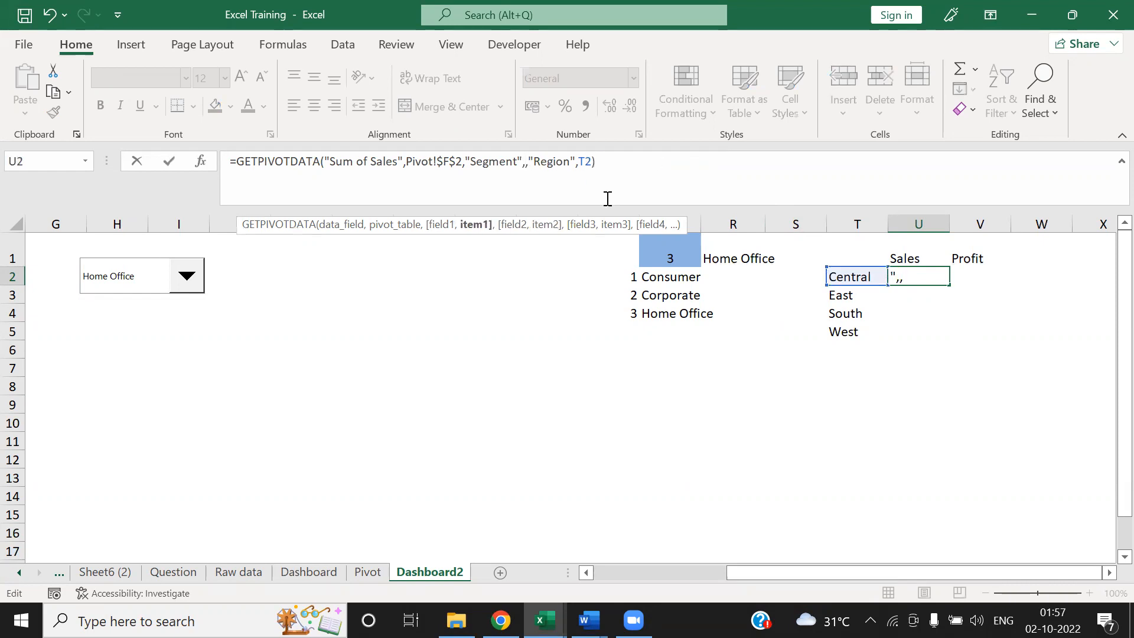
left_click(728, 255)
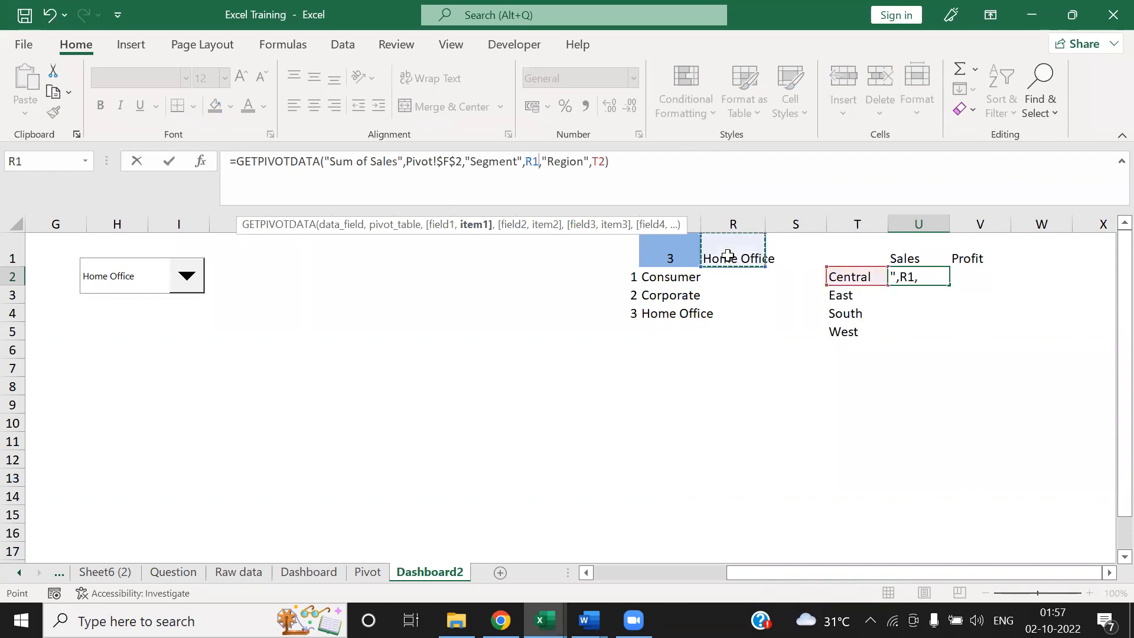
key("F4")
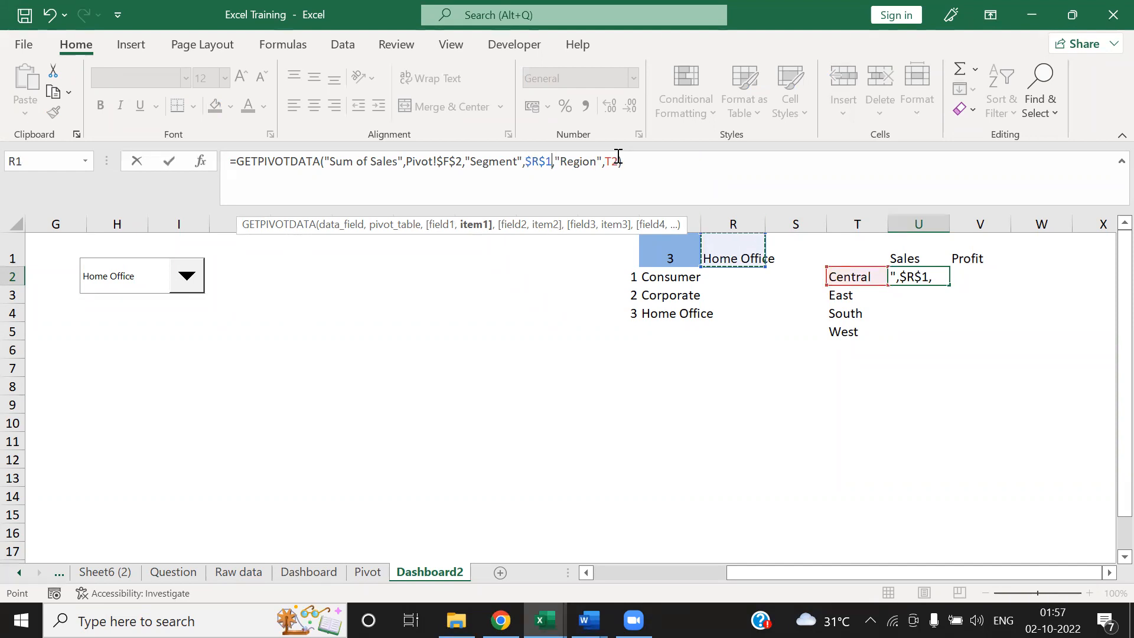
Step: Change the region reference in the U2 formula to T$2 and commit the formula
left_click(640, 161)
key("F4")
key("F4")
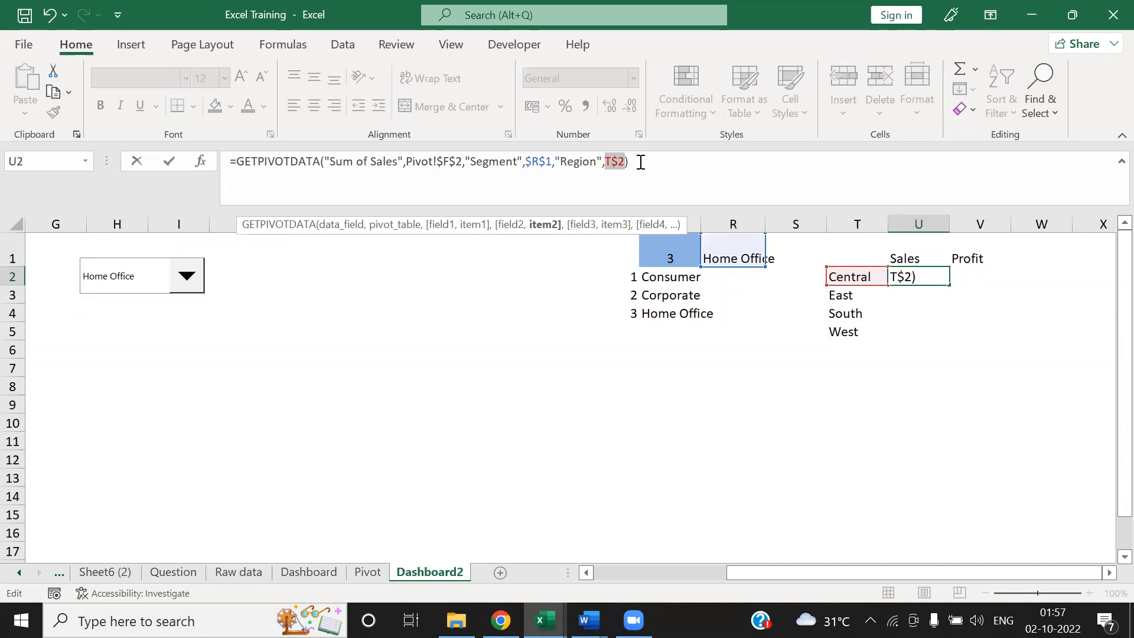
left_click(641, 161)
key("Tab")
key("Left")
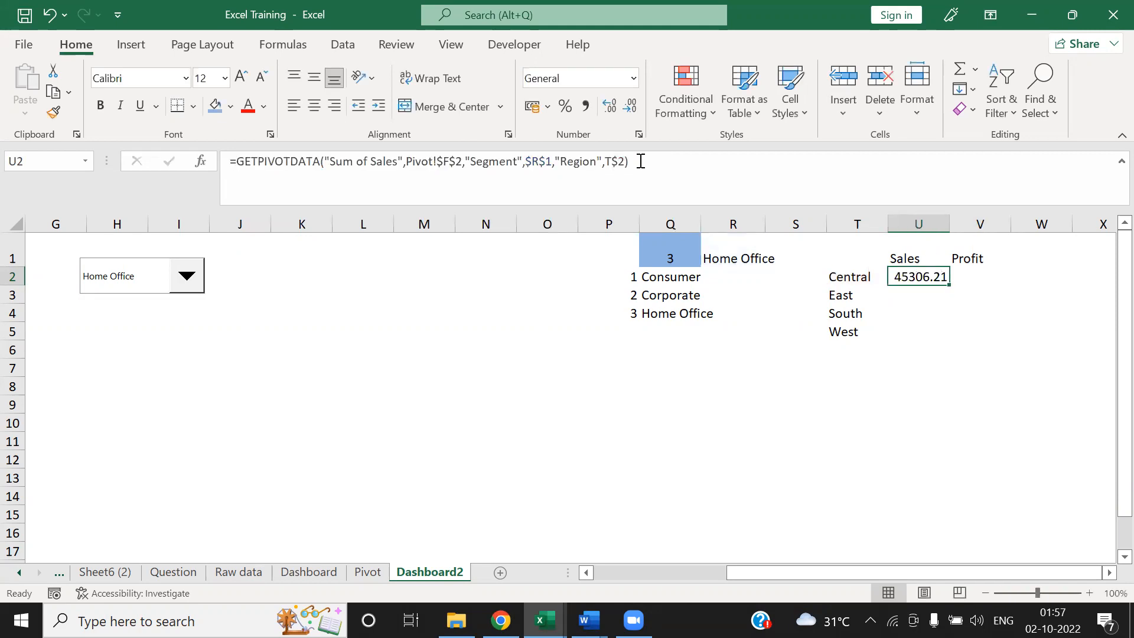
Step: Test the U2 sales formula by choosing Corporate and finally Consumer in the combo box
left_click(186, 276)
left_click(160, 313)
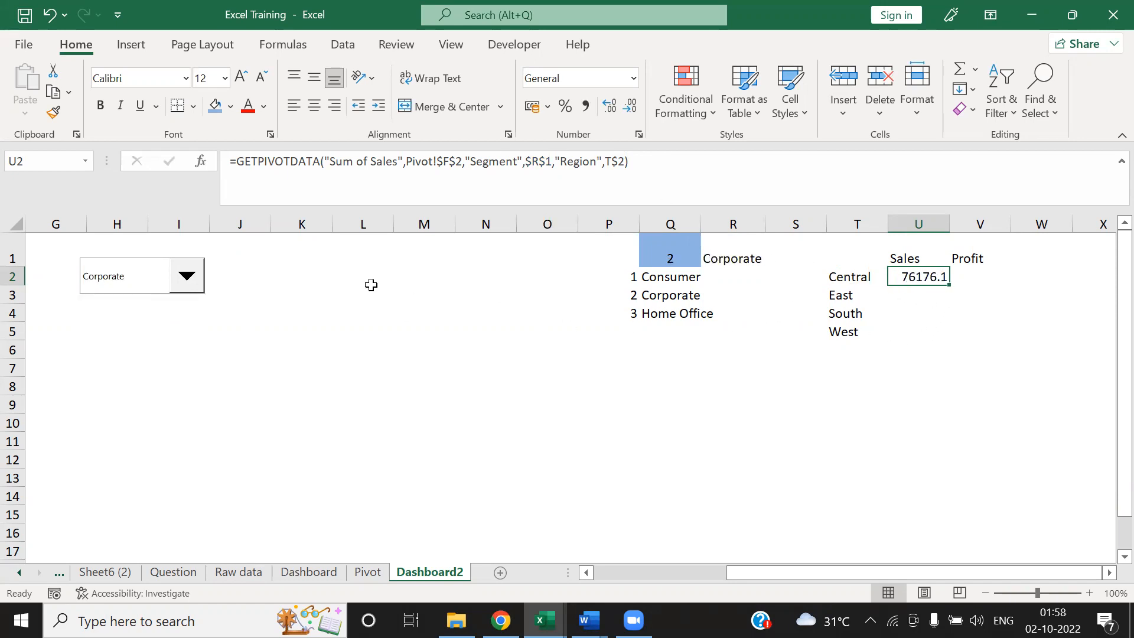
left_click(188, 278)
left_click(186, 301)
left_click(984, 325)
left_click(926, 276)
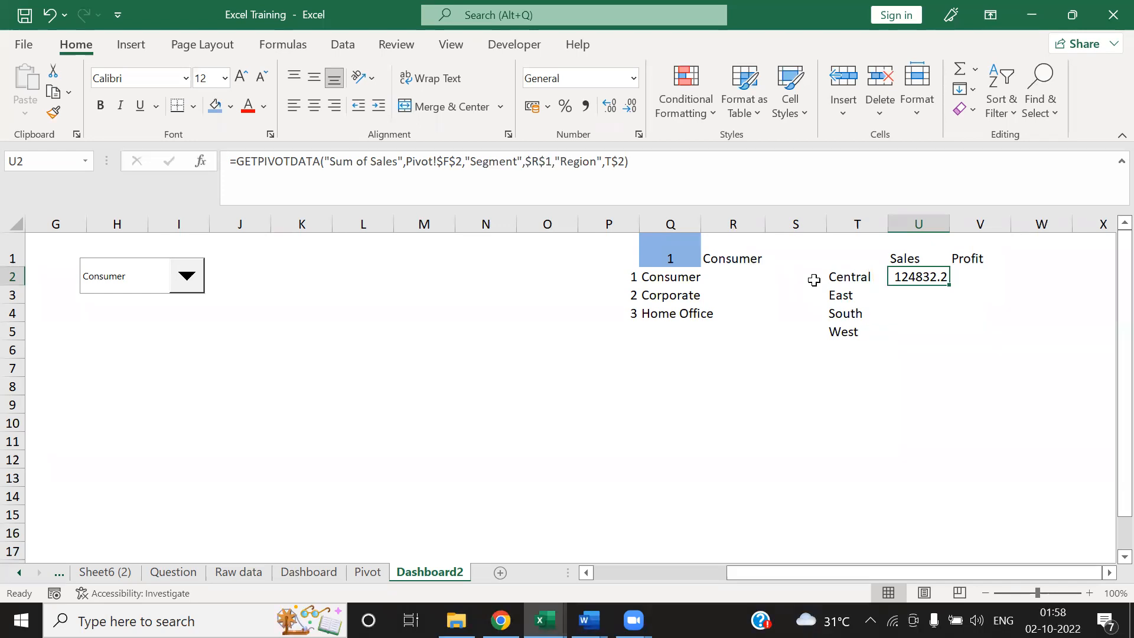
Step: Copy the U2 sales formula down the Sales column through U5 for all four regions
left_click(967, 367)
left_click(916, 278)
key("ctrl+c")
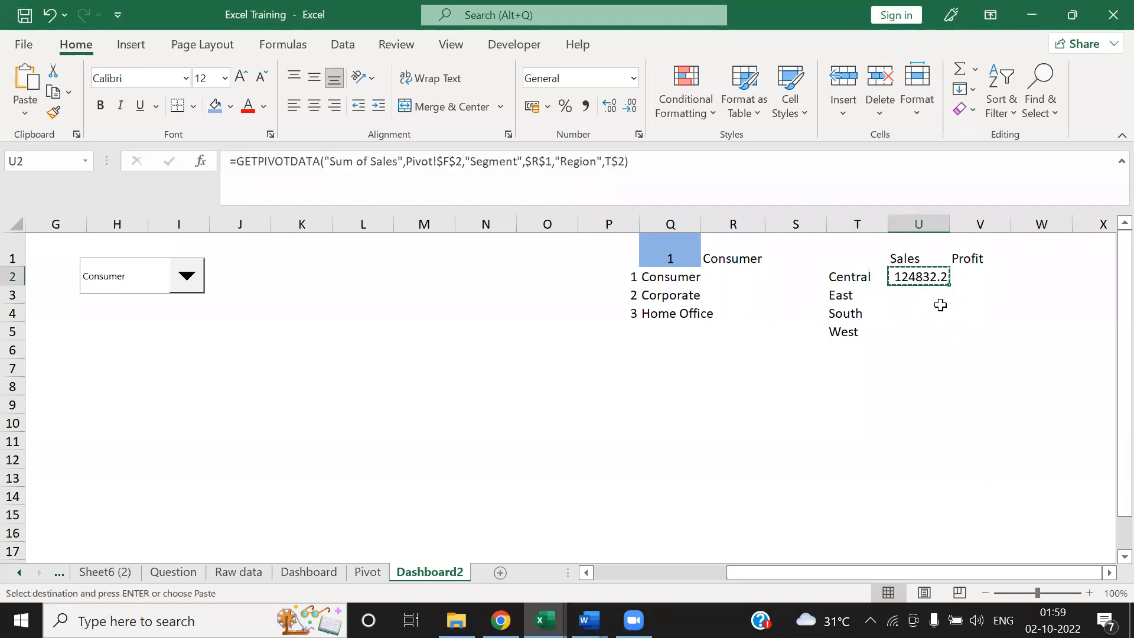
key("Left")
key("Down")
key("Down")
key("Down")
key("Right")
key("shift+Up")
key("shift+Up")
key("shift+Up")
key("ctrl+v")
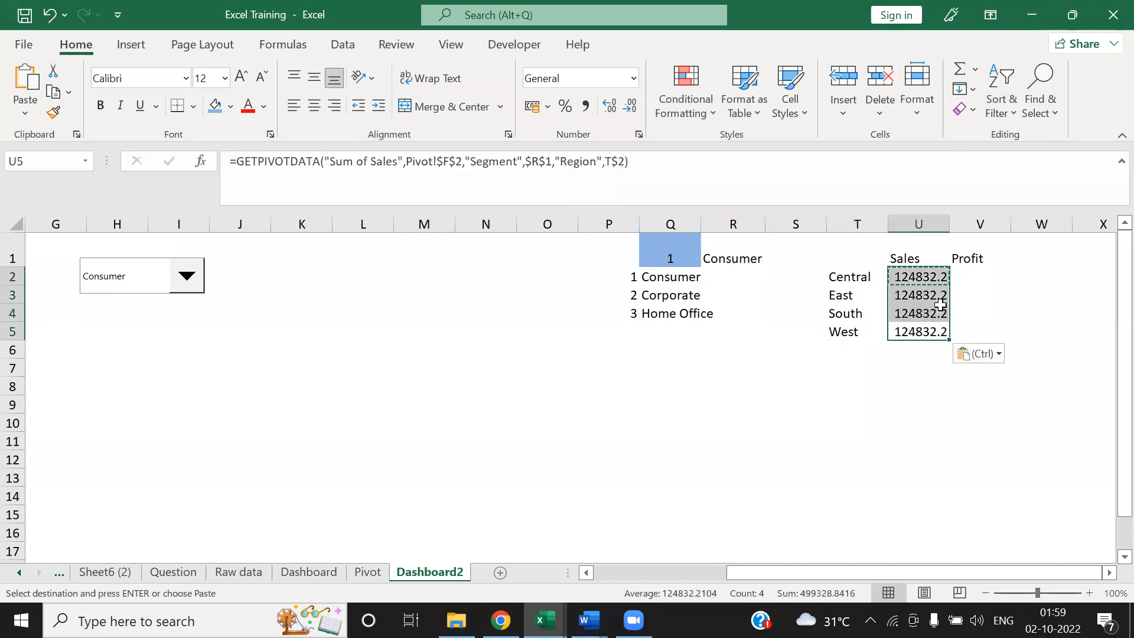
Step: Inspect which region cell the copied sales formula in U3 refers to
left_click(940, 302)
key("Escape")
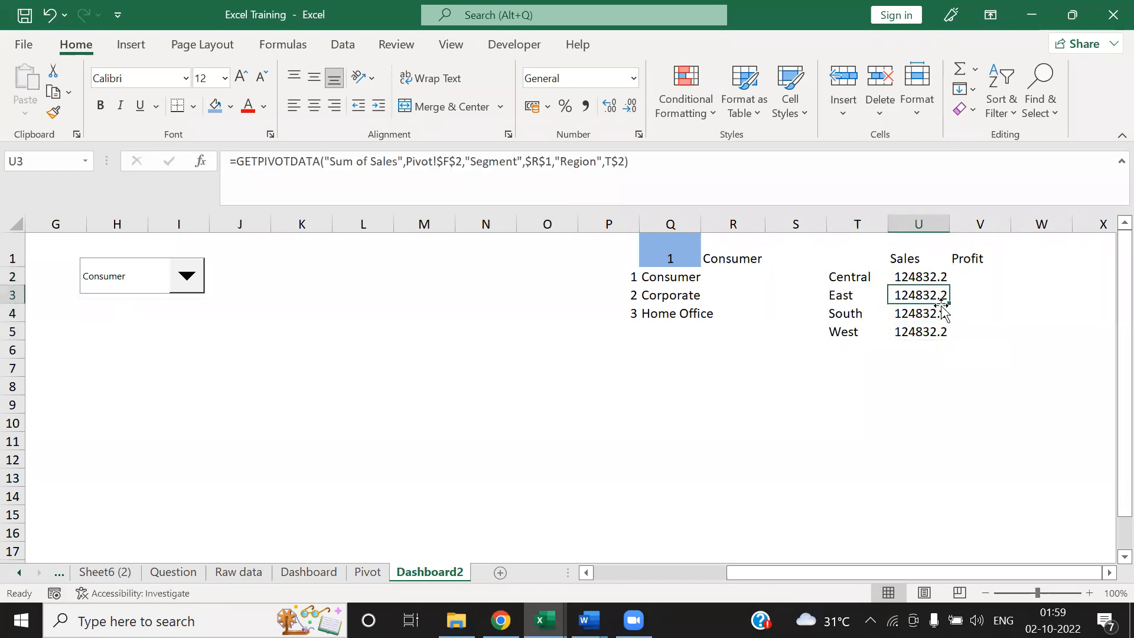
left_click(625, 161)
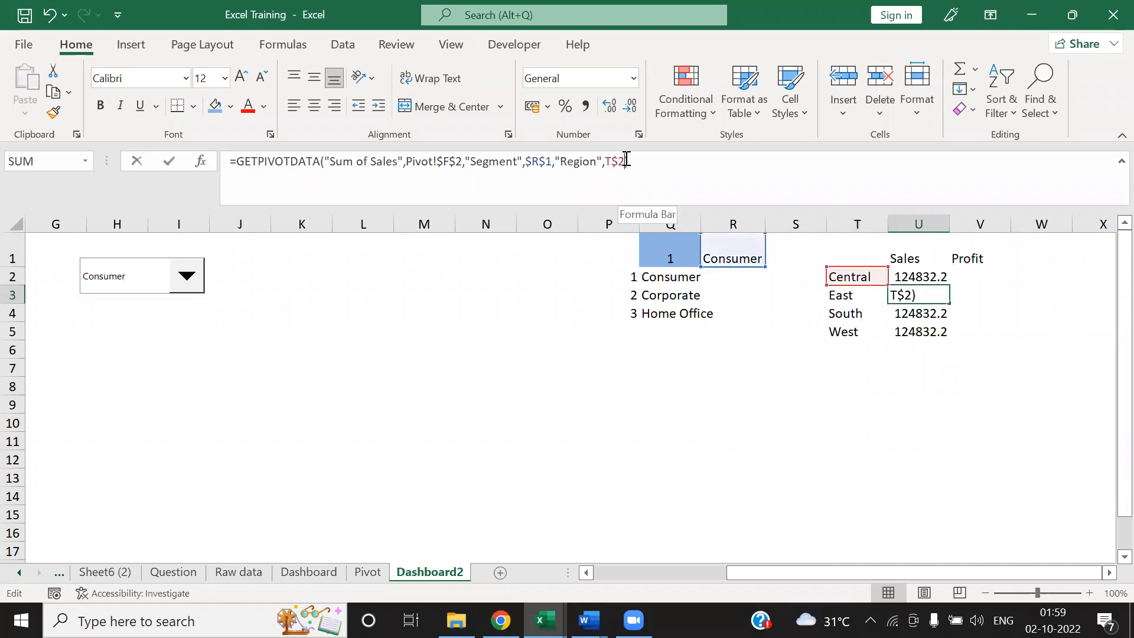
key("ctrl+Return")
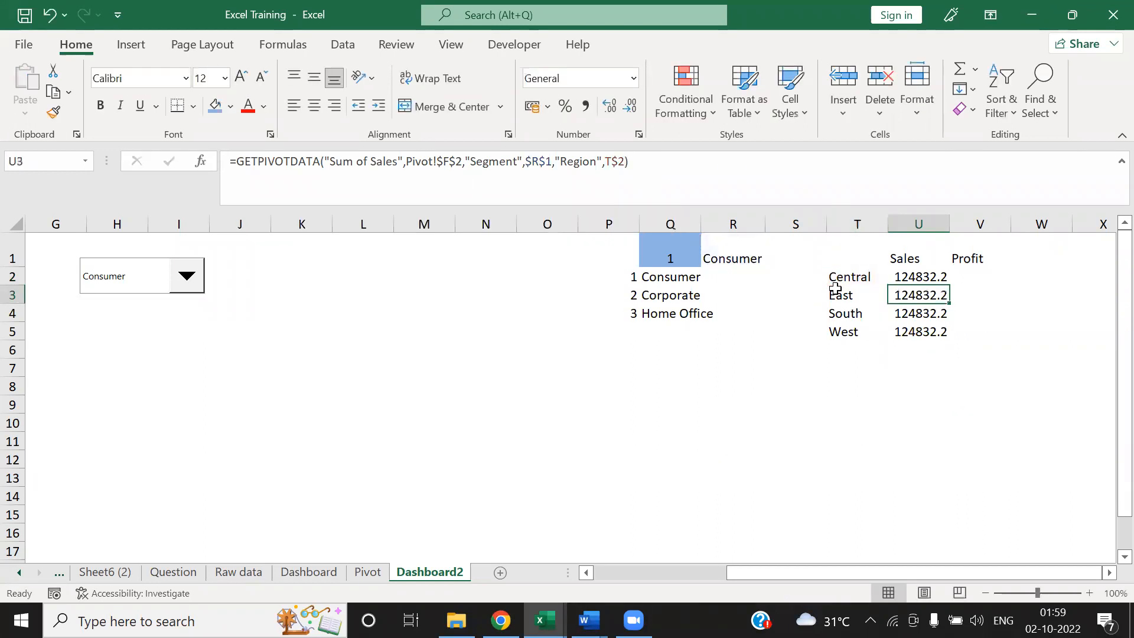
key("Up")
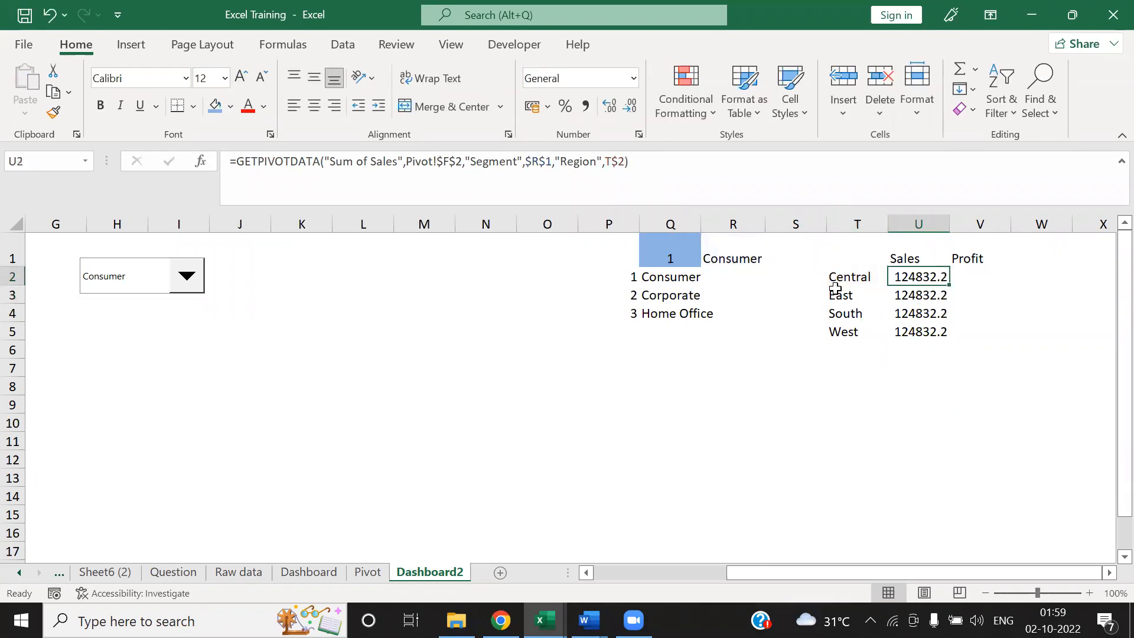
Step: Change the region reference in the U2 sales formula to $T2 and copy the formula down through U5
left_click(626, 162)
key("F4")
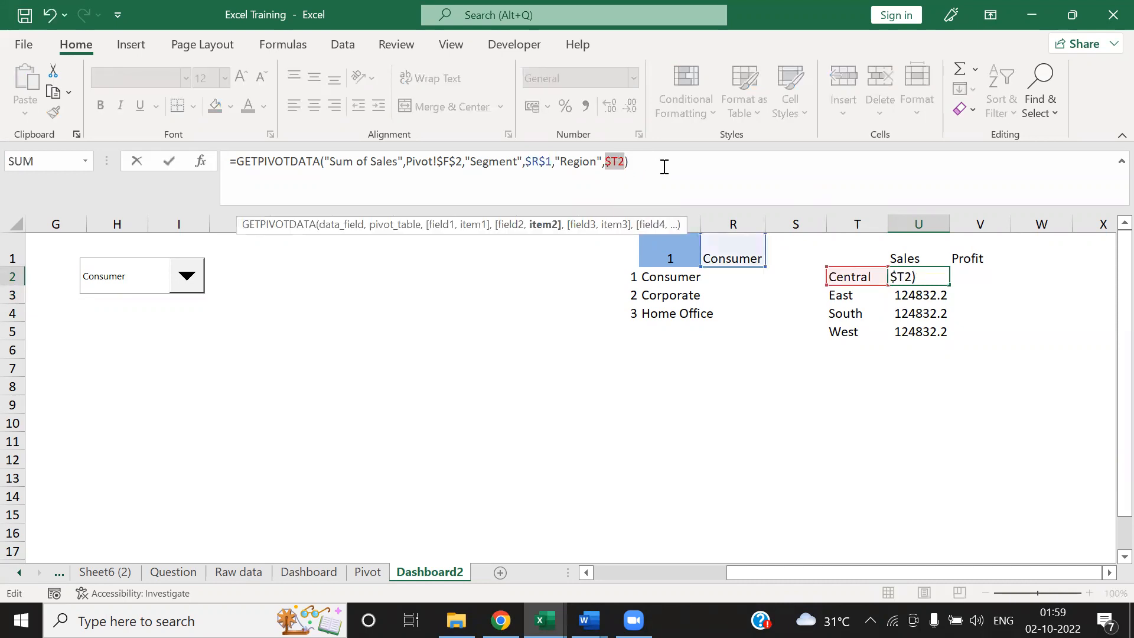
left_click(642, 154)
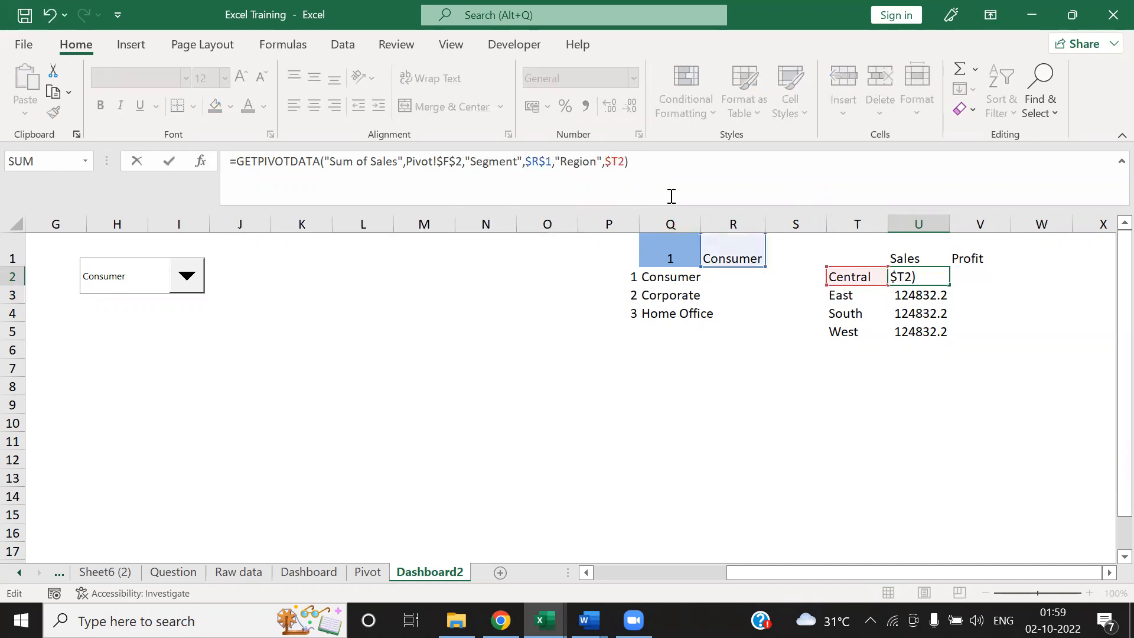
key("ctrl+Return")
key("ctrl+c")
key("shift+Down")
key("shift+Down")
key("shift+Down")
key("ctrl+v")
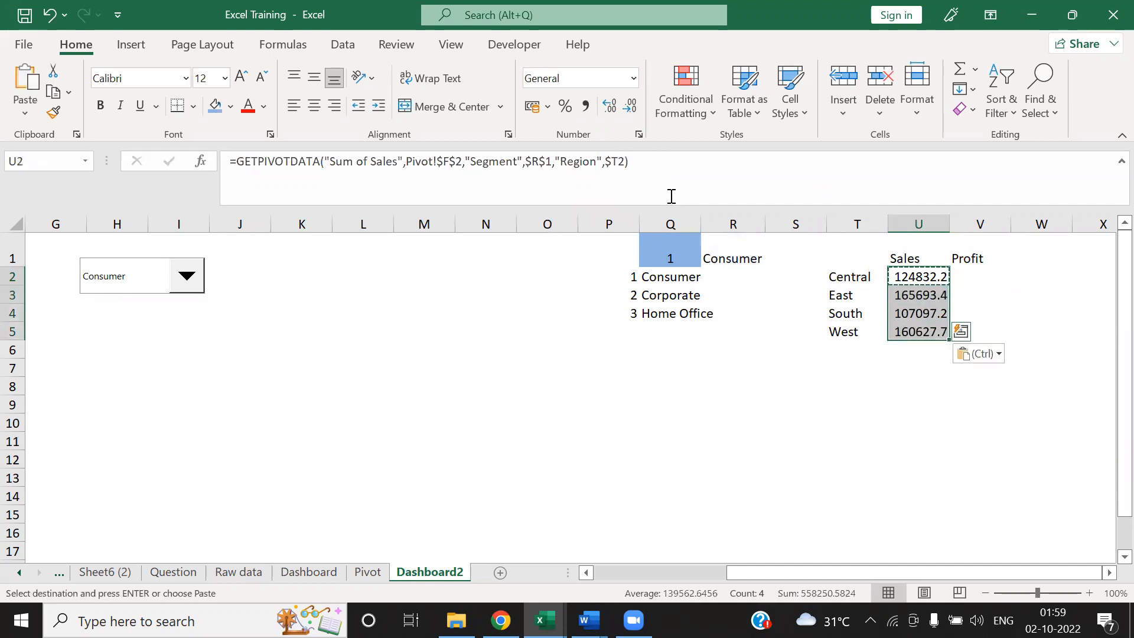
Step: Inspect the region references in the copied sales formulas of column U
key("Up")
key("Escape")
key("Down")
key("Down")
key("Up")
key("Up")
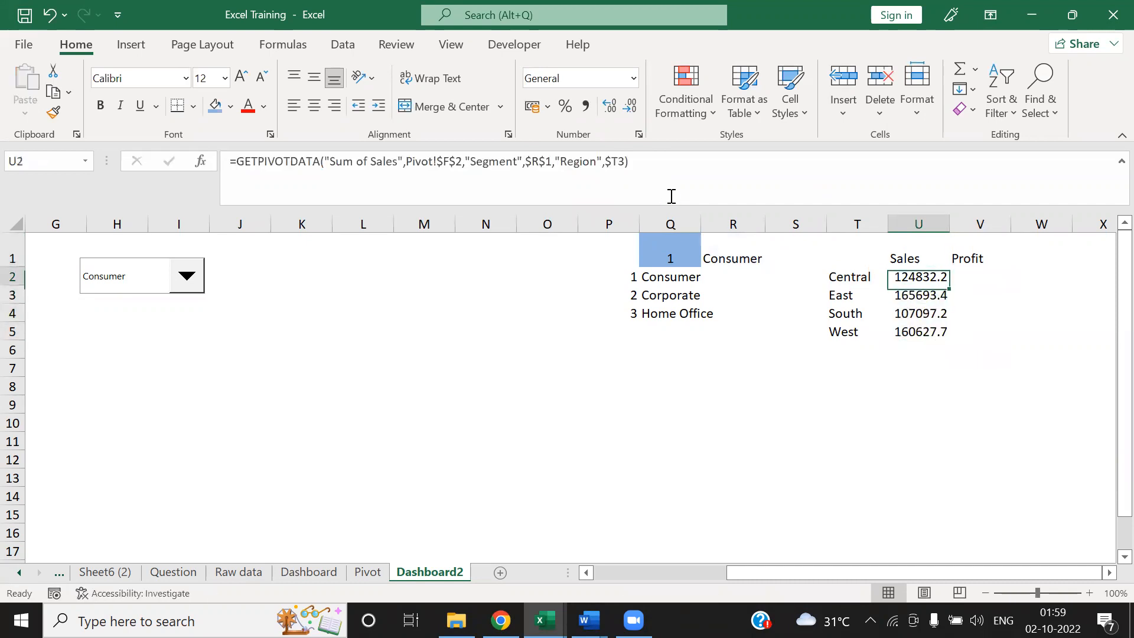
key("Right")
key("Right")
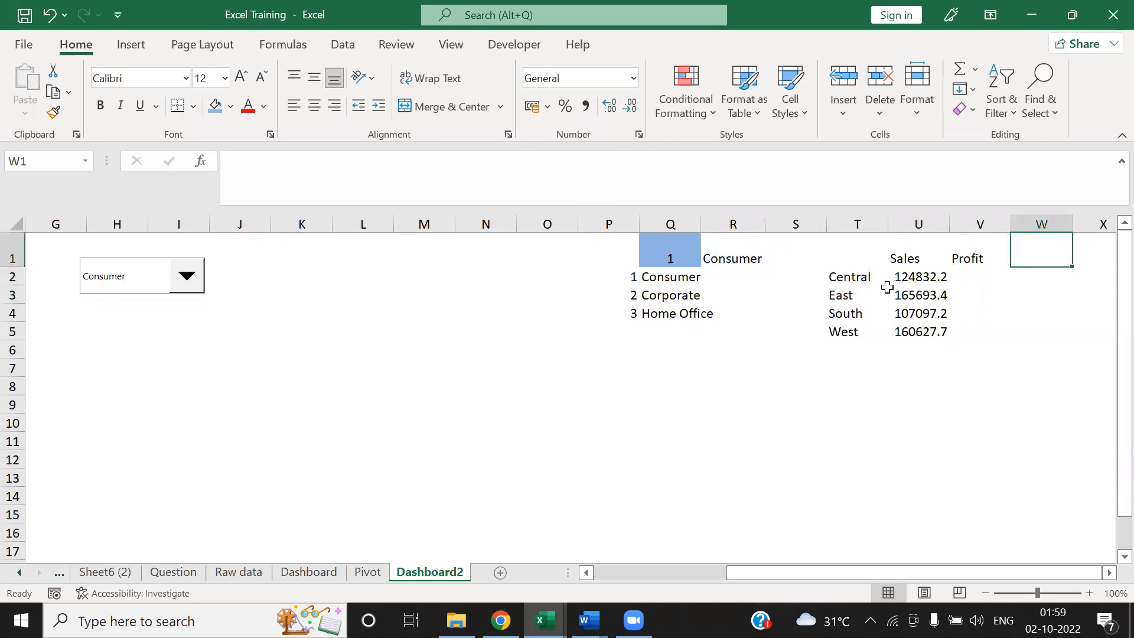
Step: Insert a 3-D clustered column chart from the region names and sales in T2:U5
left_click(906, 454)
left_click_drag(841, 278, 896, 332)
left_click(886, 406)
left_click_drag(842, 281, 912, 330)
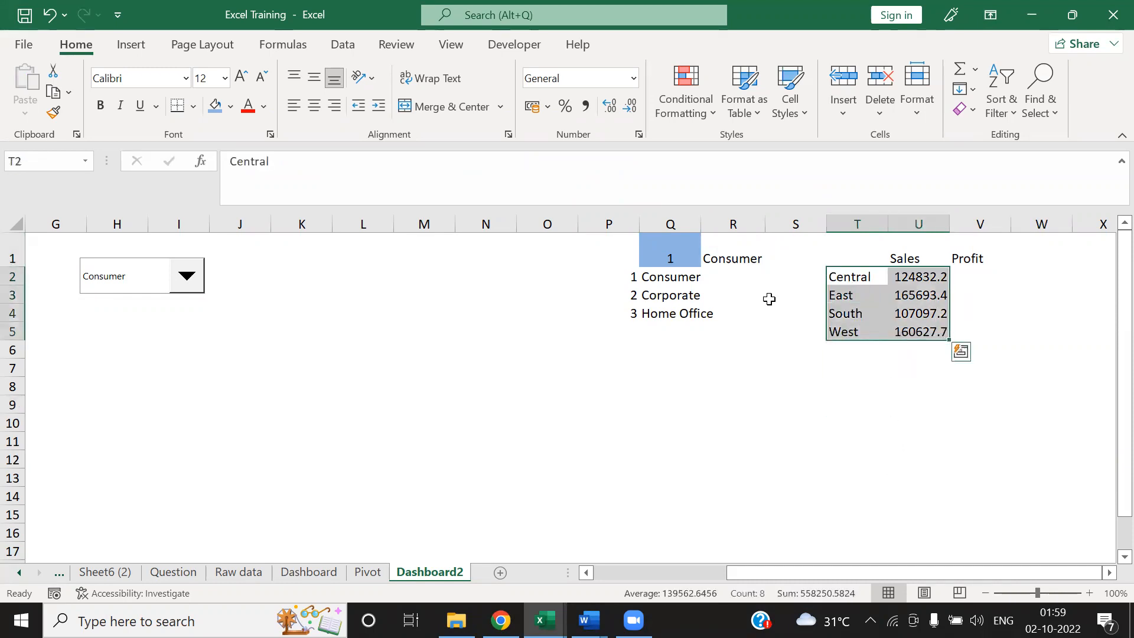
left_click(130, 47)
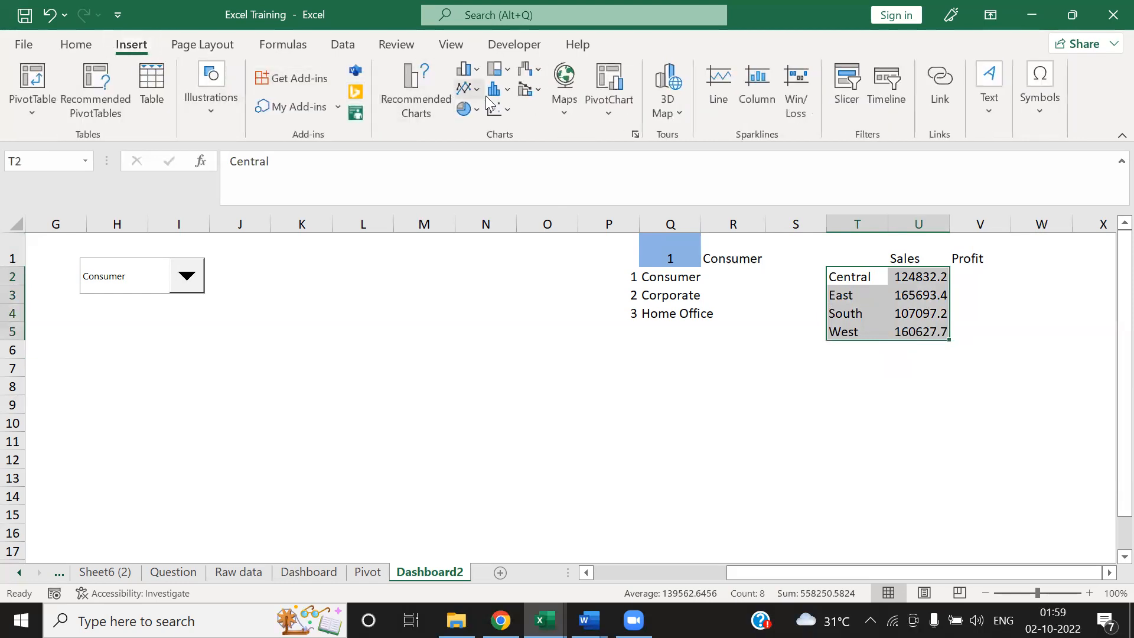
left_click(478, 72)
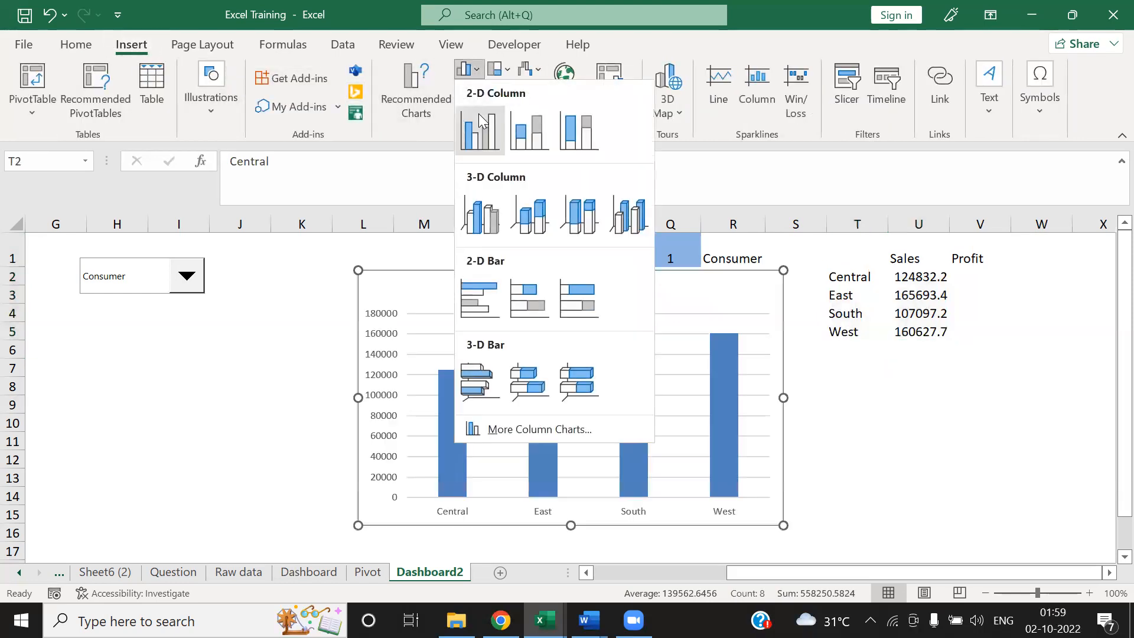
left_click(480, 208)
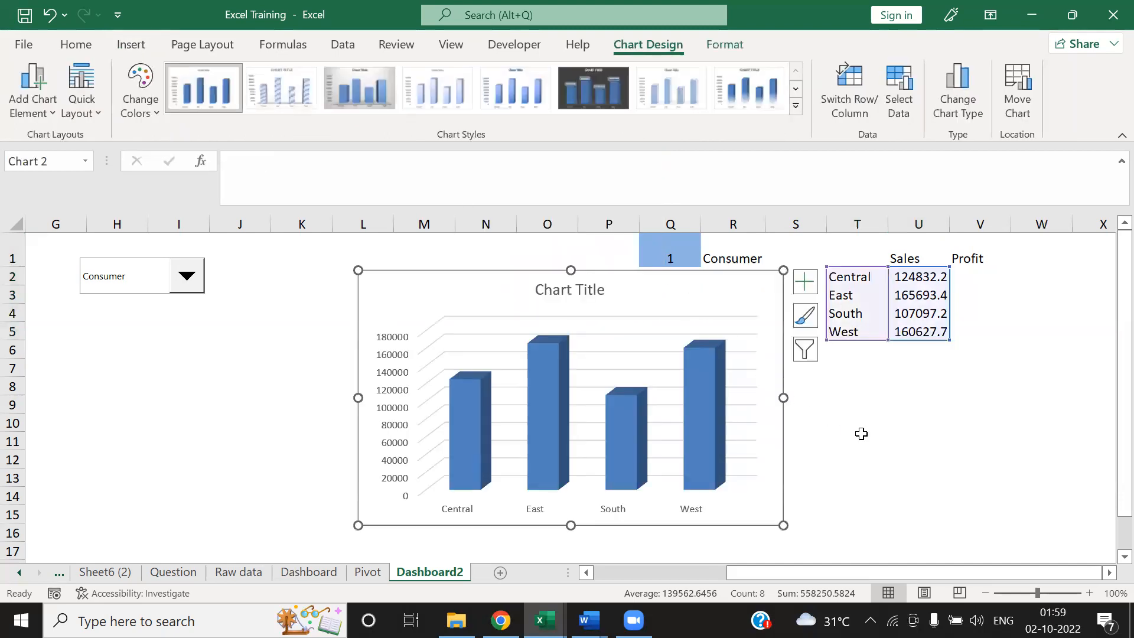
Step: Move the column chart beside the segment pie chart and send it behind the combo box
left_click_drag(852, 574, 644, 568)
left_click_drag(828, 284, 487, 268)
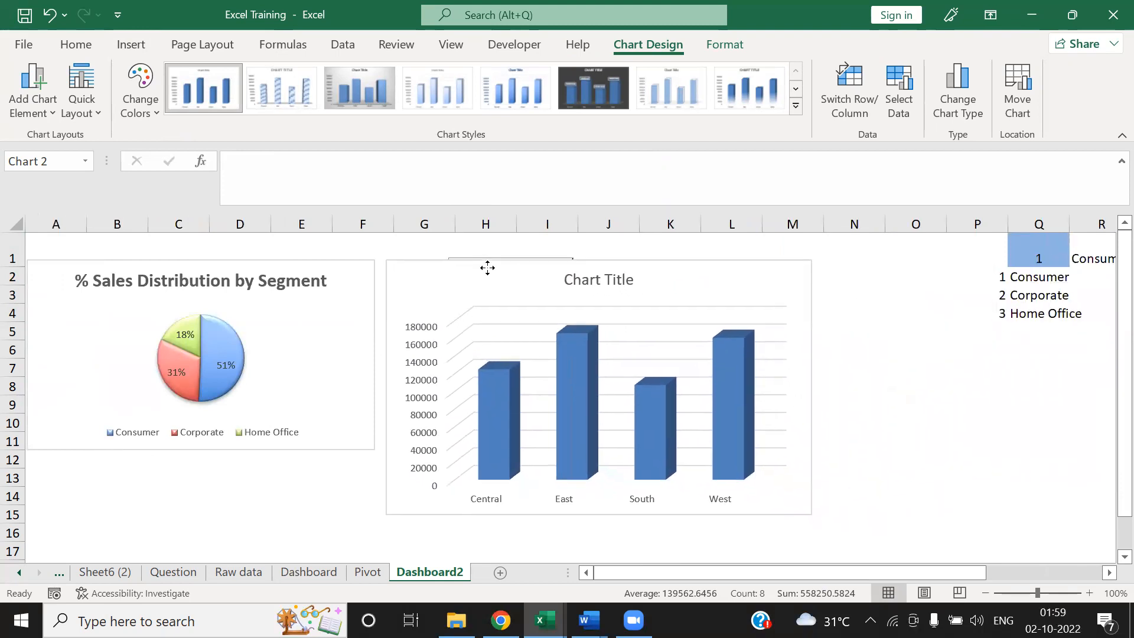
right_click(532, 281)
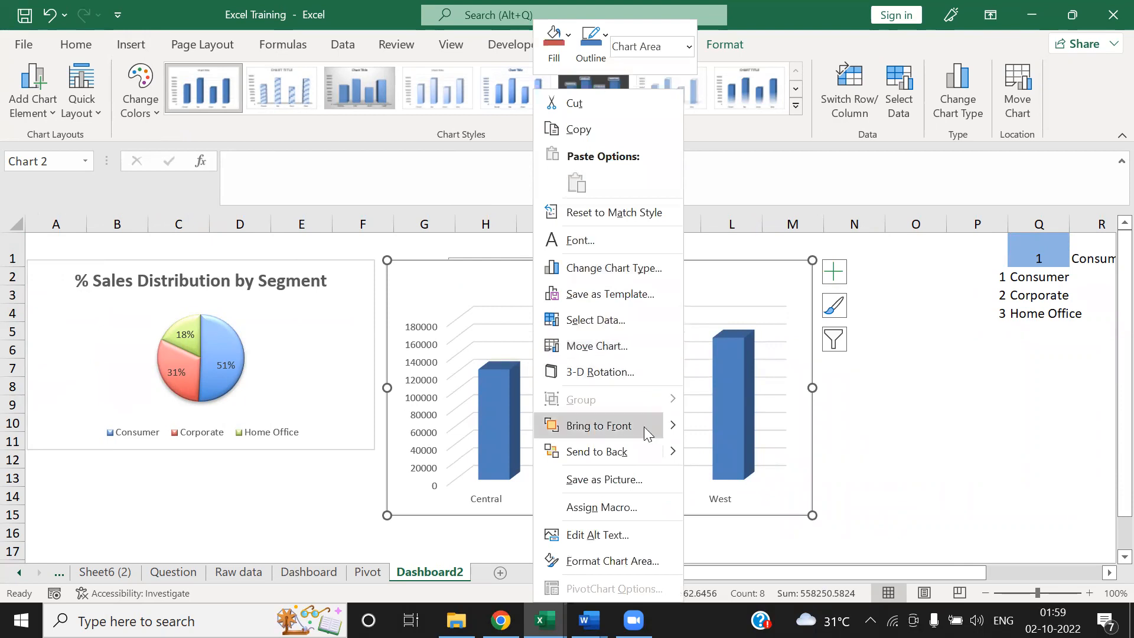
left_click(636, 454)
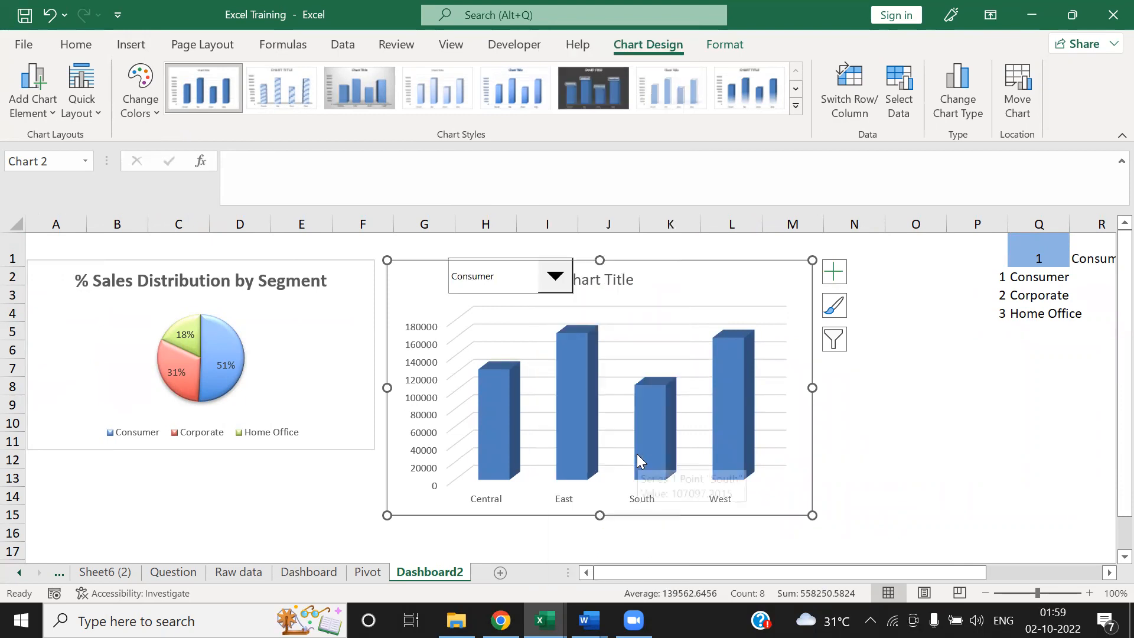
Step: Move the combo box into the column chart's upper-left corner and shorten the chart to end around row 11
left_click(498, 291)
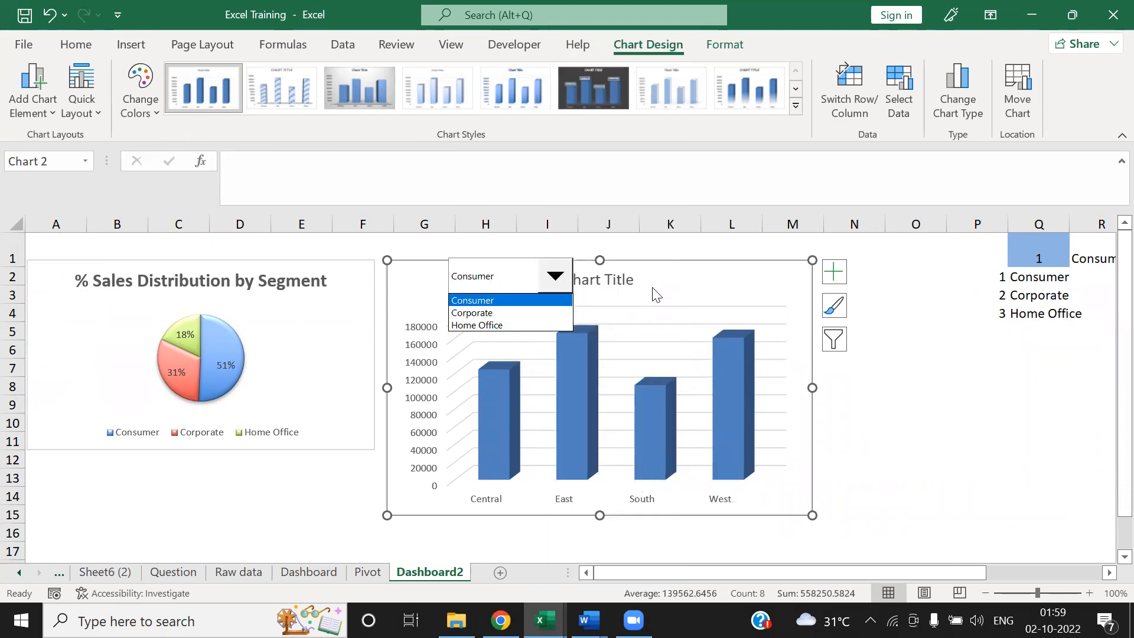
left_click(652, 289)
right_click(508, 281)
left_click(508, 281)
left_click_drag(509, 294, 434, 264)
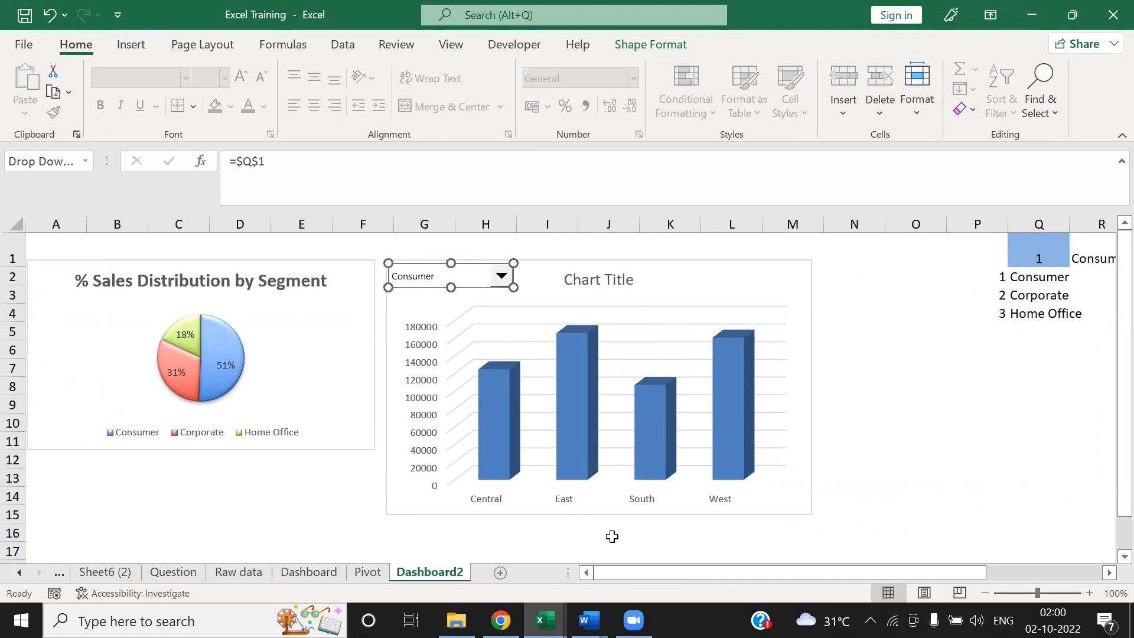
left_click_drag(599, 514, 581, 453)
left_click(900, 391)
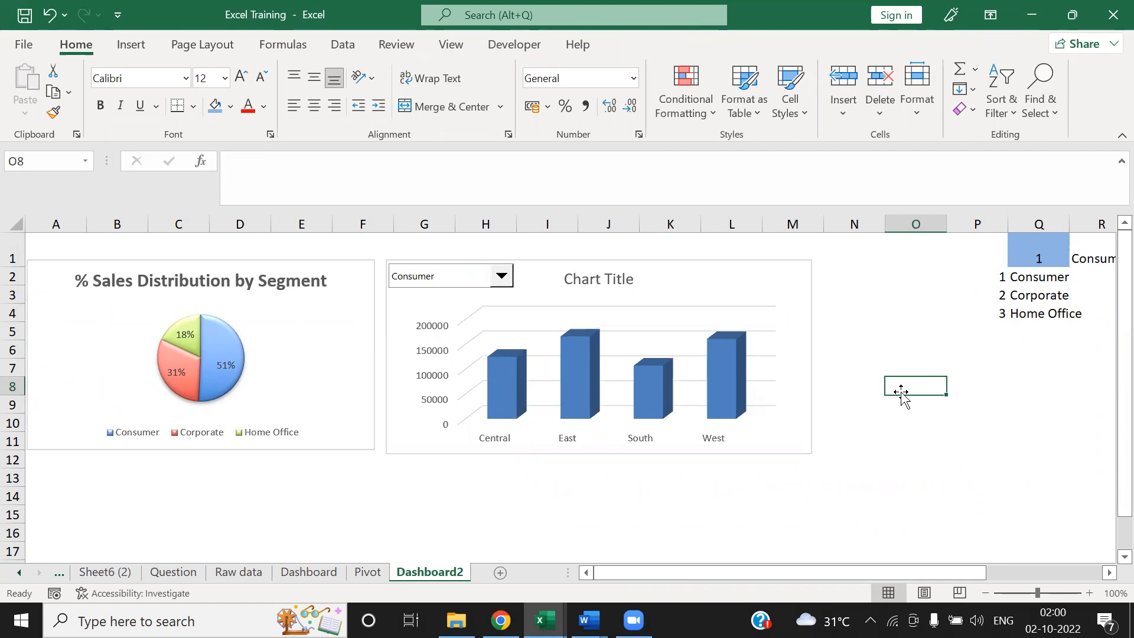
Step: Test the column chart by choosing Corporate, Home Office and finally Corporate again in the combo box
left_click(502, 275)
left_click(466, 305)
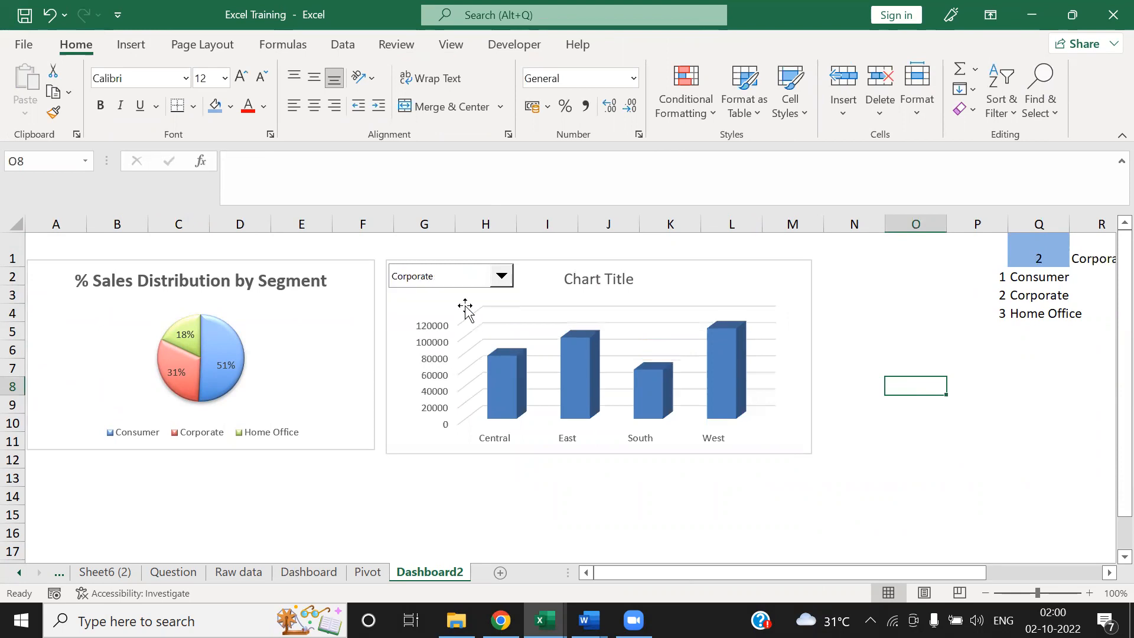
left_click(501, 276)
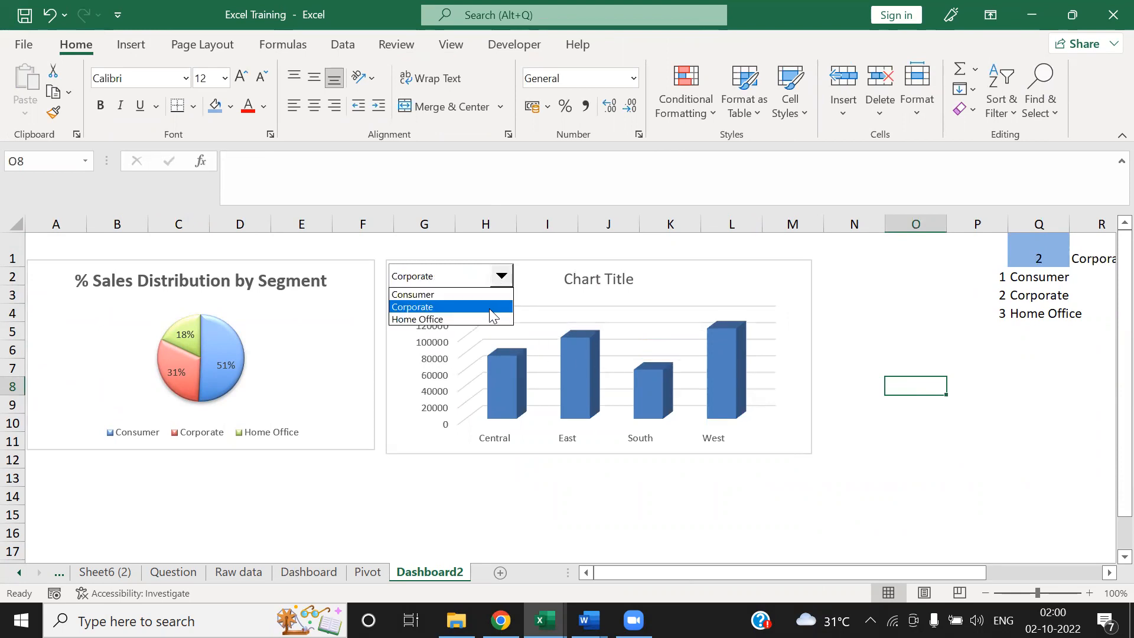
left_click(481, 319)
left_click(506, 285)
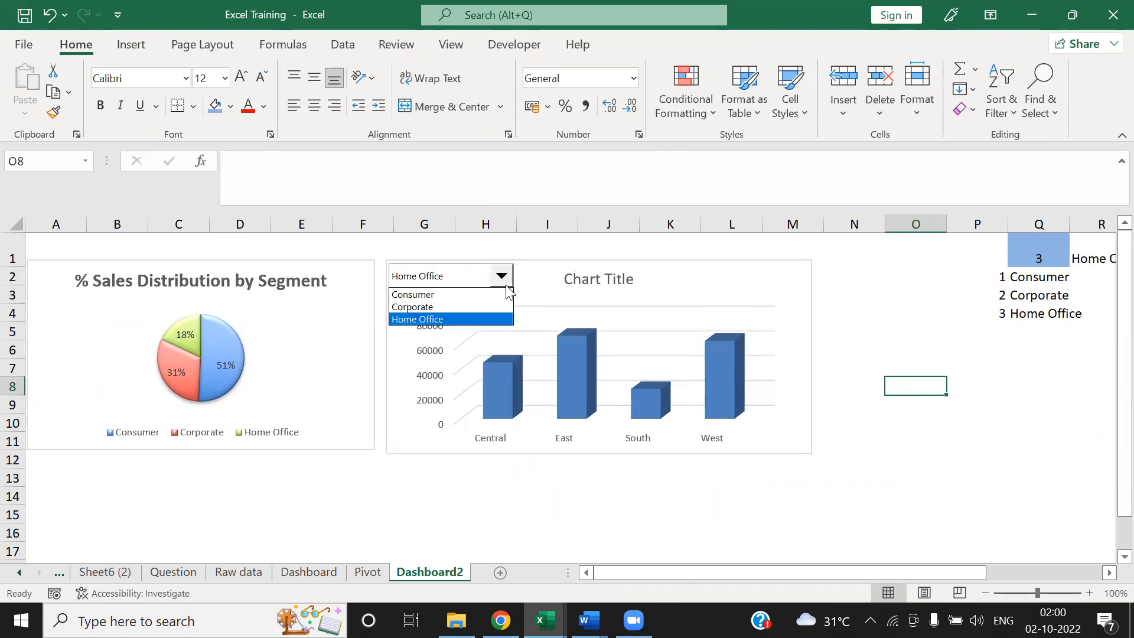
left_click(492, 304)
Step: Add data labels to the column chart's sales series
right_click(573, 373)
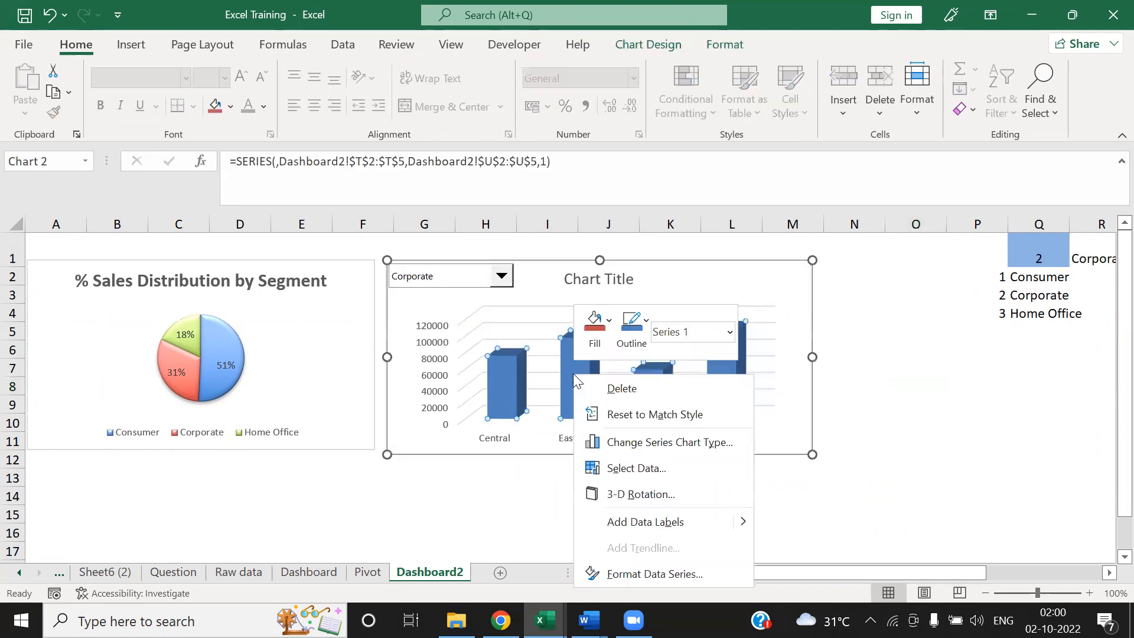
mouse_move(742, 521)
left_click(785, 519)
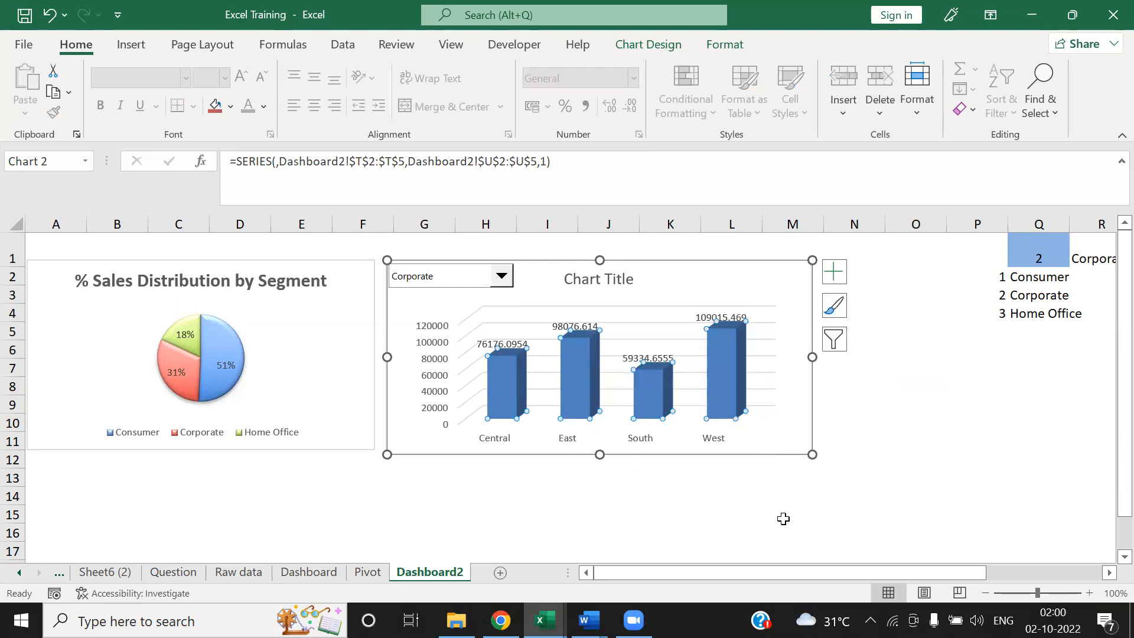
left_click(737, 512)
Step: Check the chart's data labels by choosing Home Office and then Corporate in the combo box
left_click(501, 275)
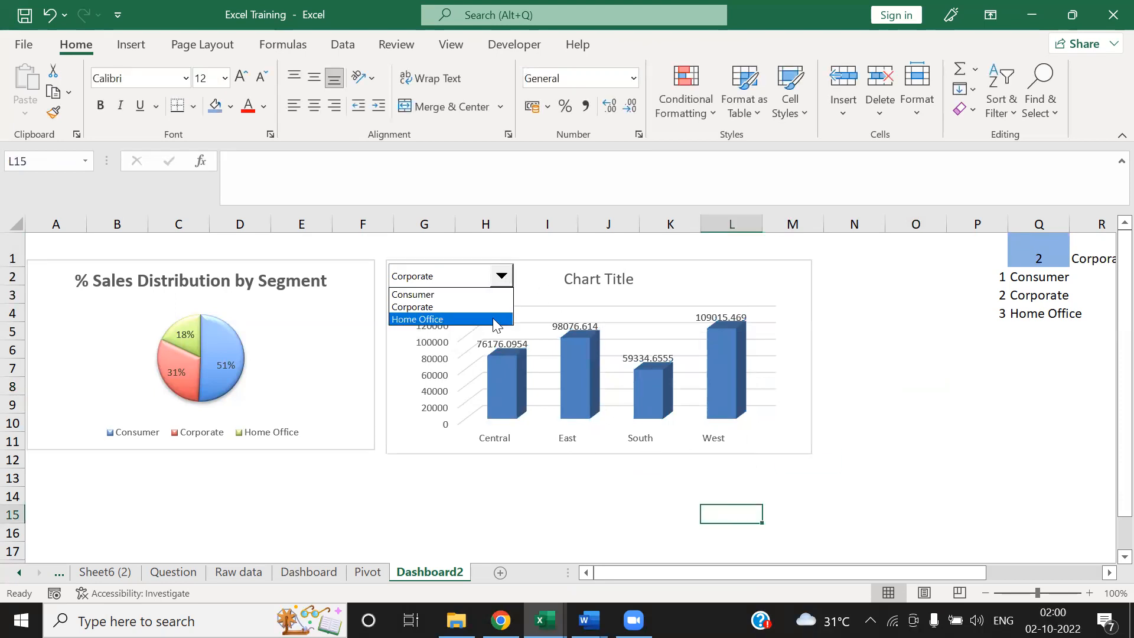
left_click(493, 319)
left_click(502, 276)
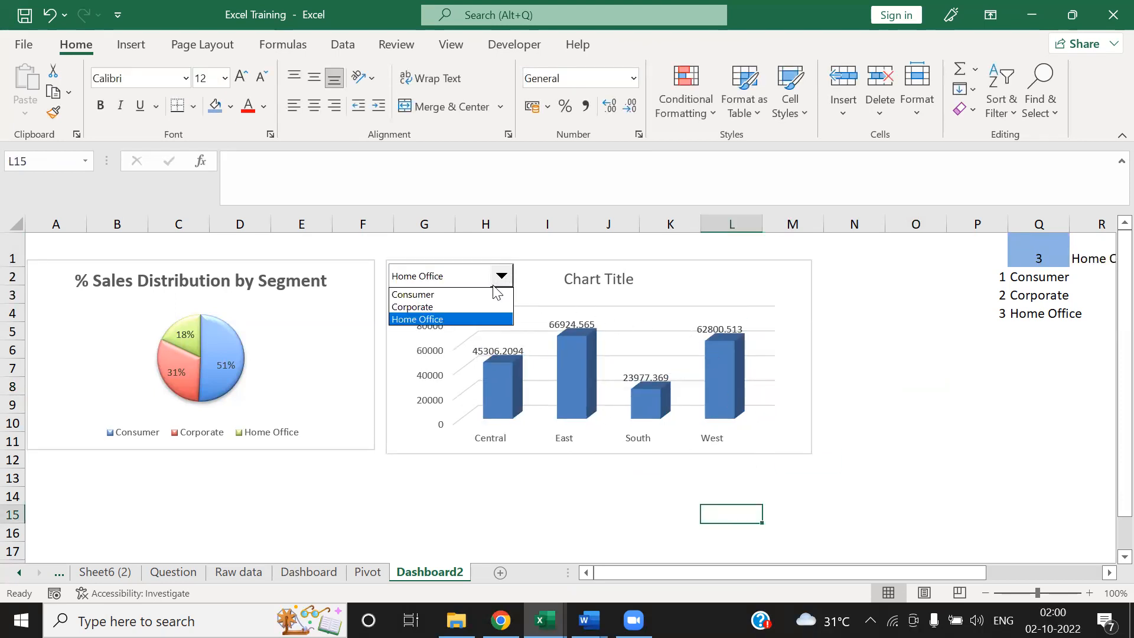
left_click(489, 306)
left_click(867, 380)
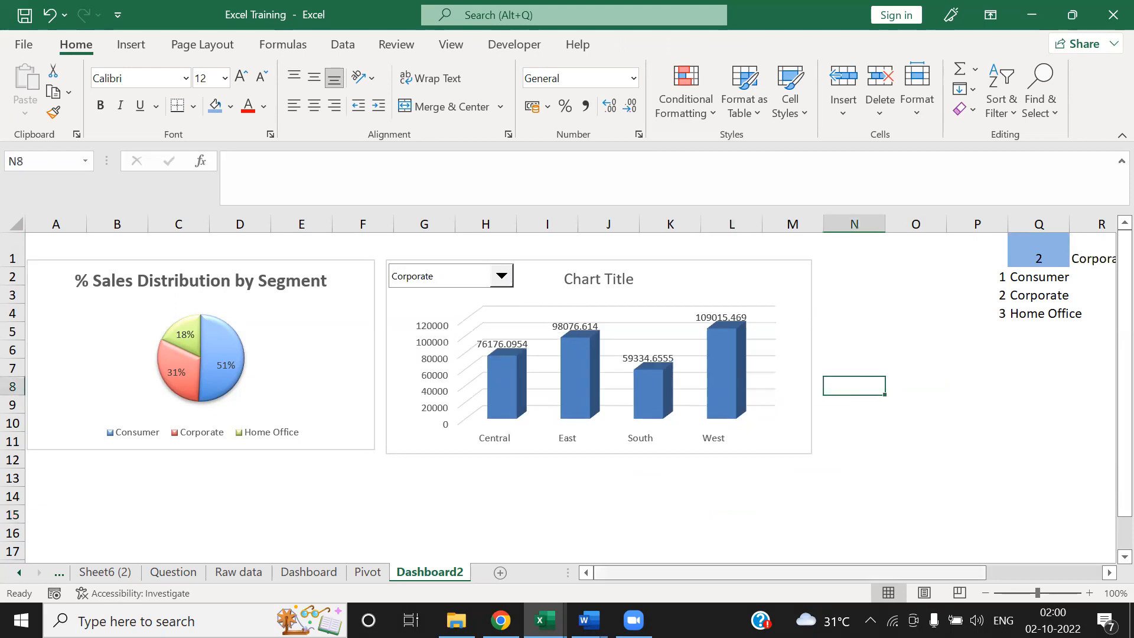
Step: Enter the heading Region in T1 above the region names
left_click_drag(908, 574, 1108, 567)
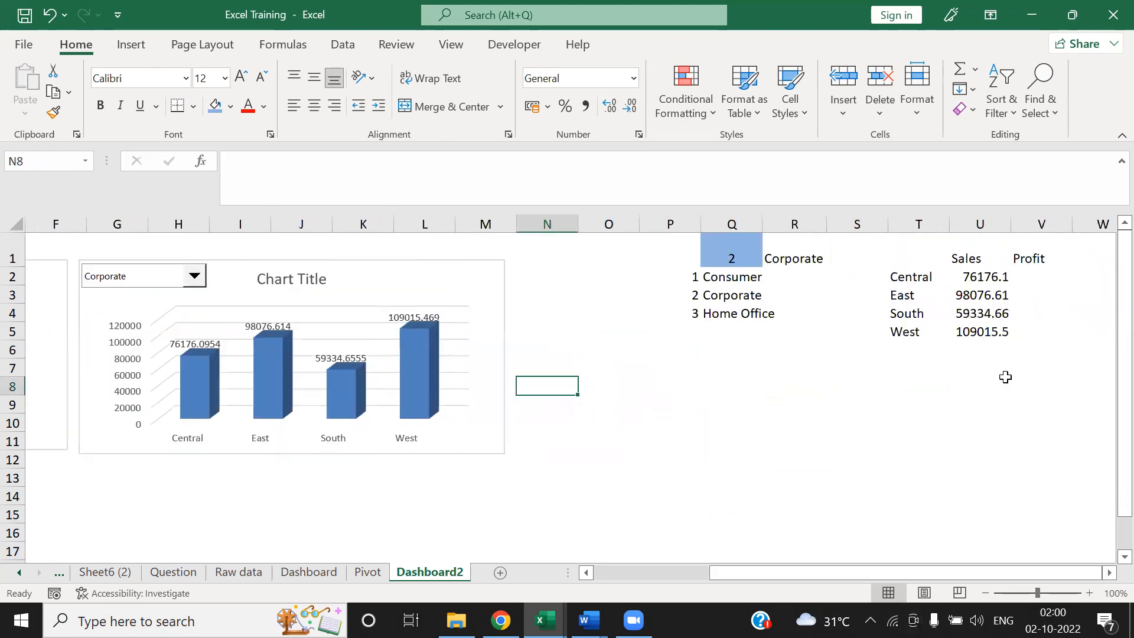
left_click(976, 333)
left_click(981, 263)
left_click(982, 277)
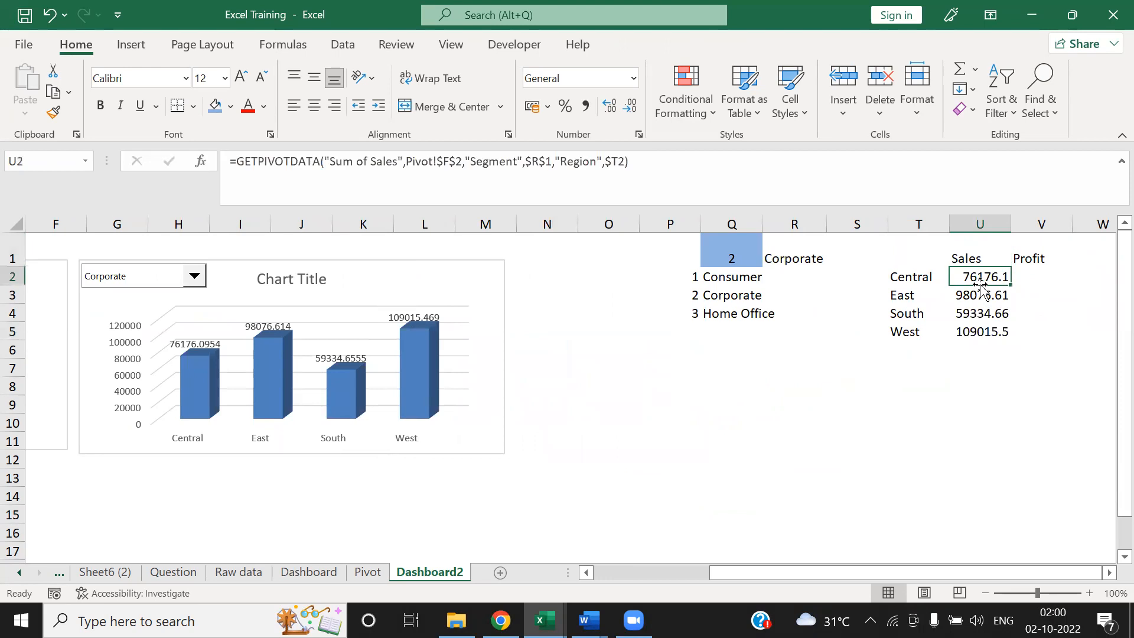
left_click(897, 294)
left_click(907, 251)
type("Region")
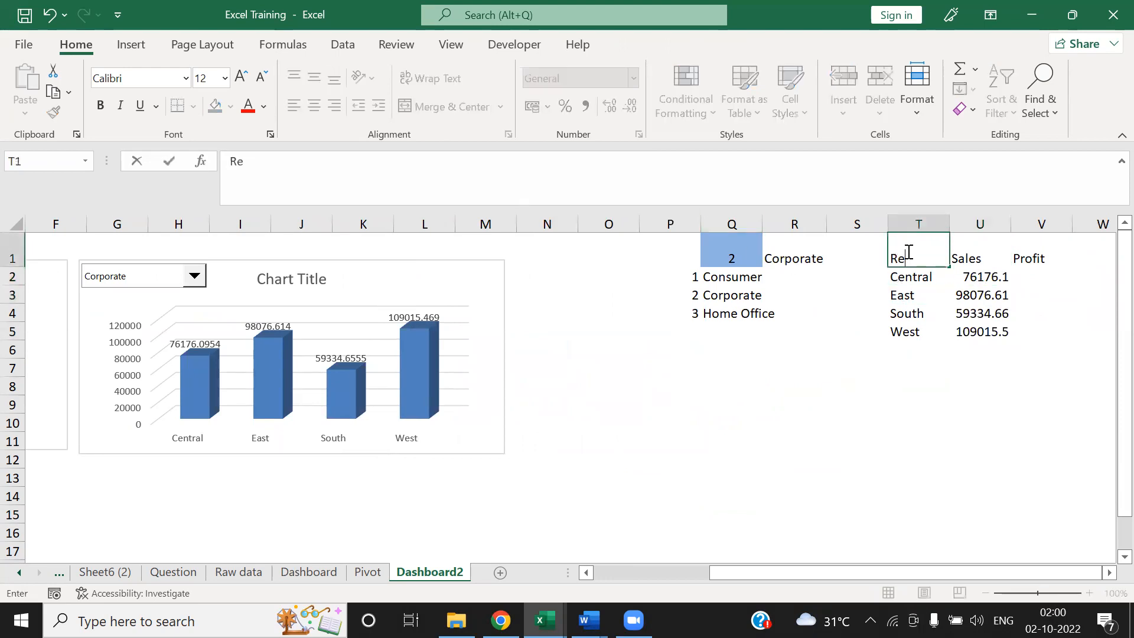
key("Tab")
Step: Review the segment lookup formula in R1 and the region names beside the sales column
key("Down")
key("Down")
key("Left")
key("Left")
key("Left")
key("Up")
key("Up")
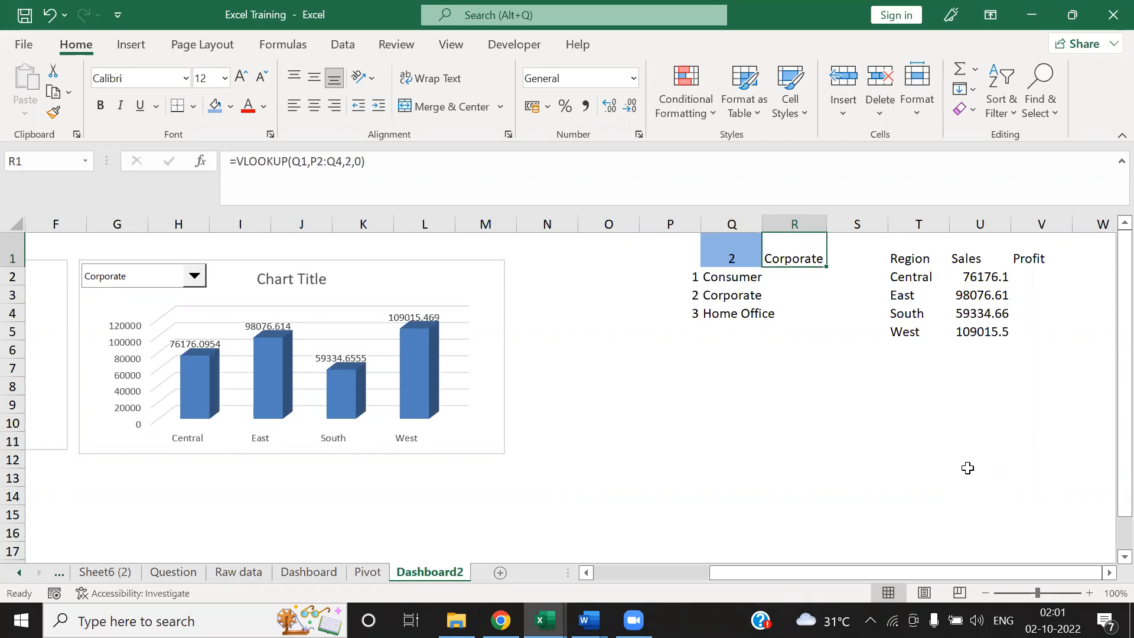
key("Right")
key("Right")
key("Down")
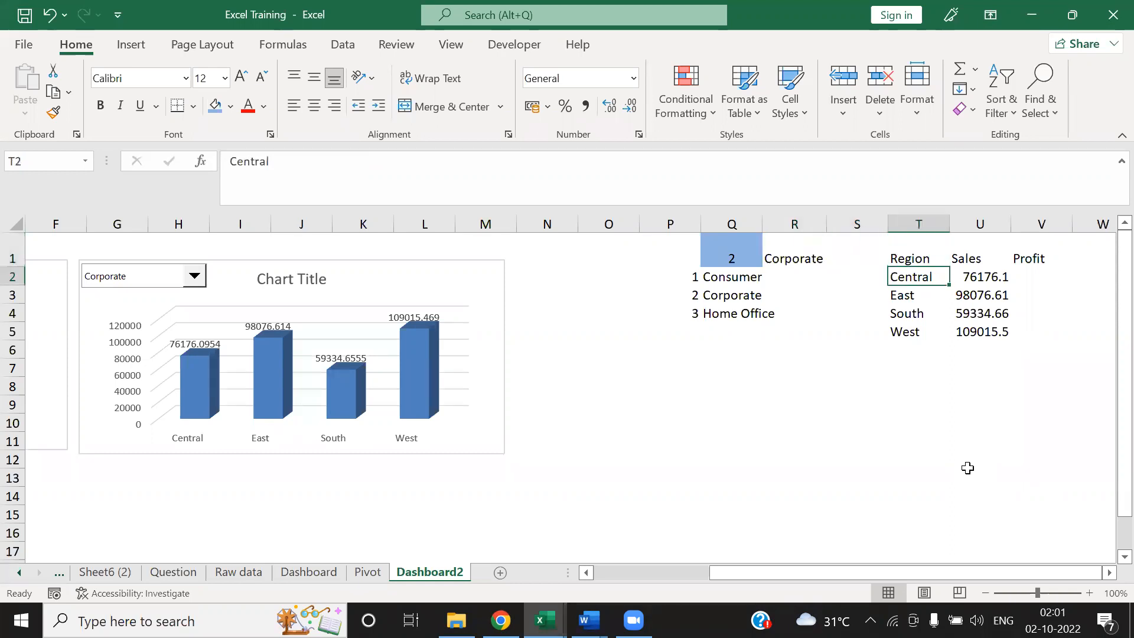
Step: Clear the sales formulas from U2:U5
key("Right")
key("ctrl+shift+Down")
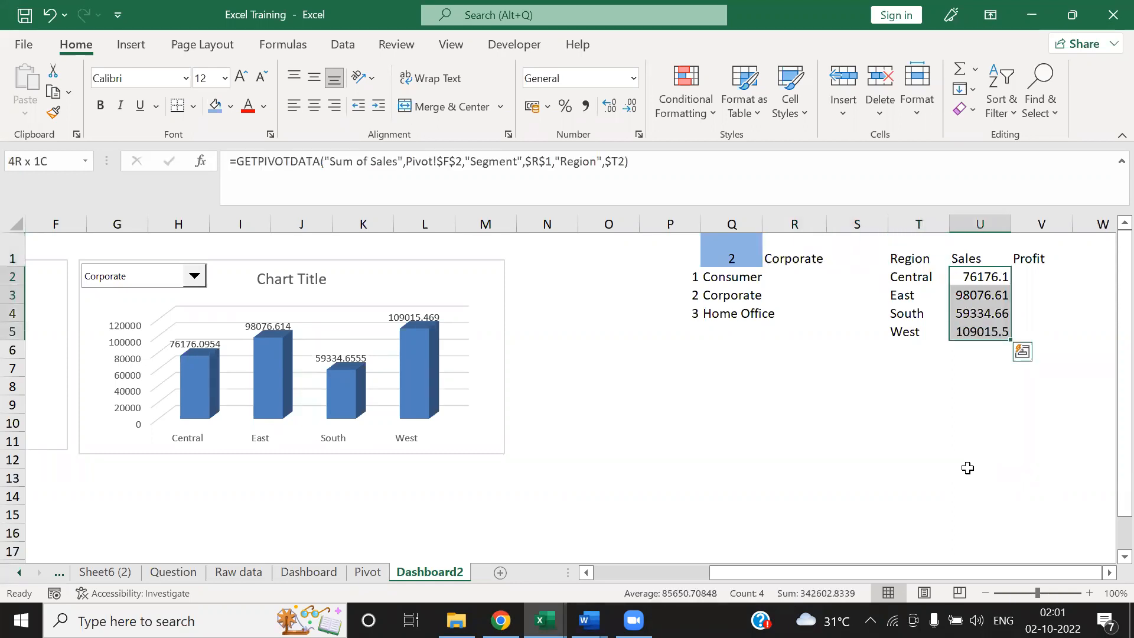
key("Delete")
left_click(980, 459)
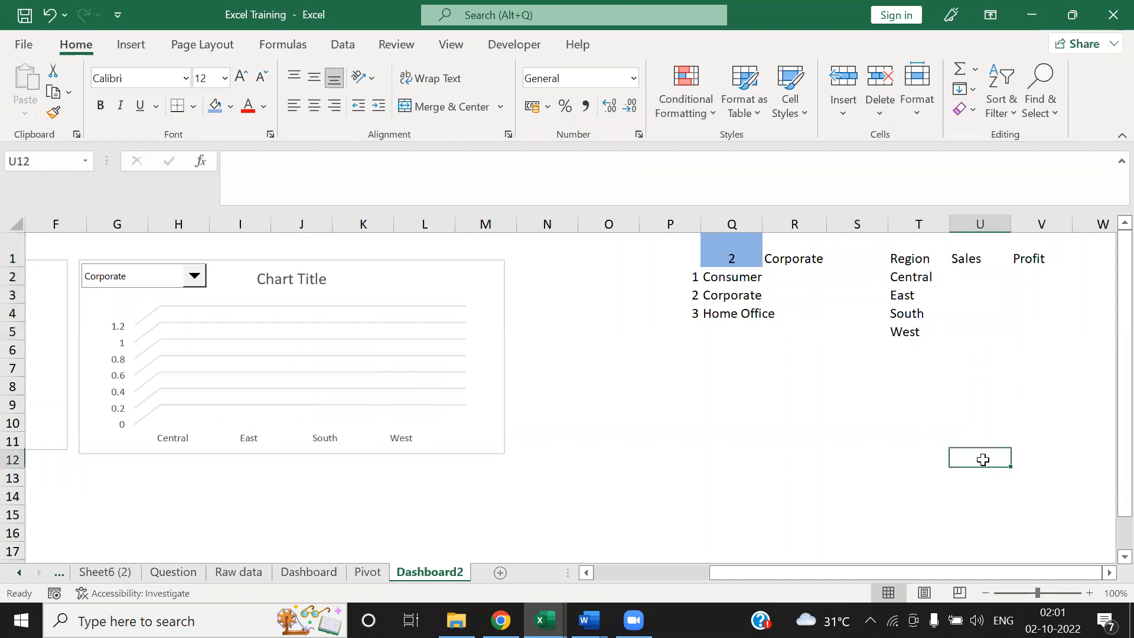
Step: Enter a GETPIVOTDATA formula in U2 that pulls the Consumer segment's South sales from the pivot table on the Pivot sheet
left_click(971, 276)
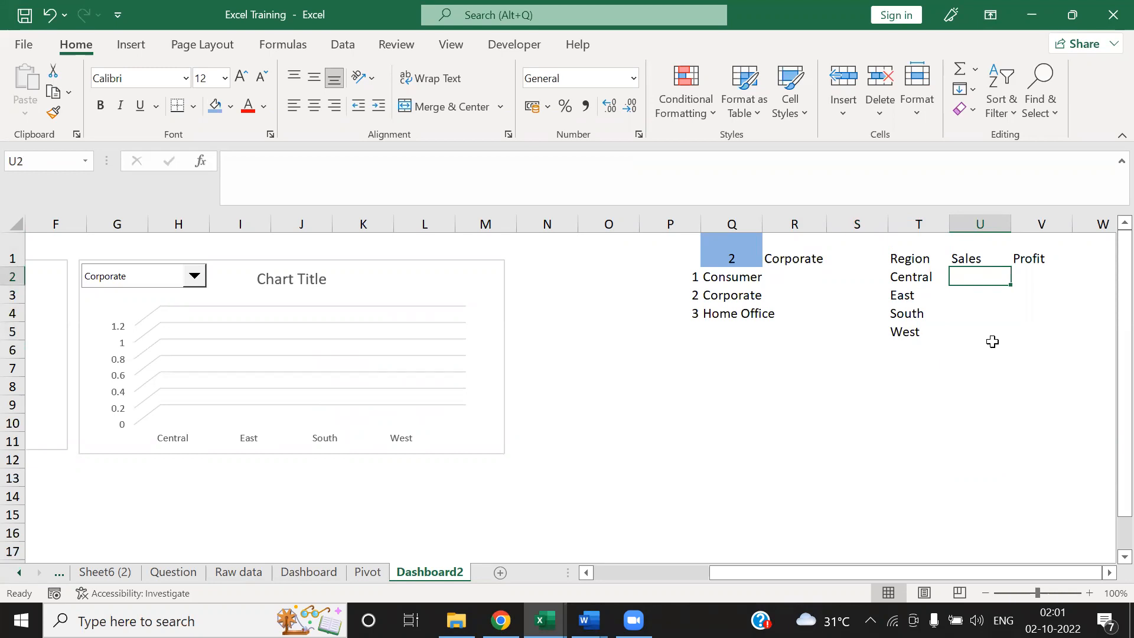
type("=")
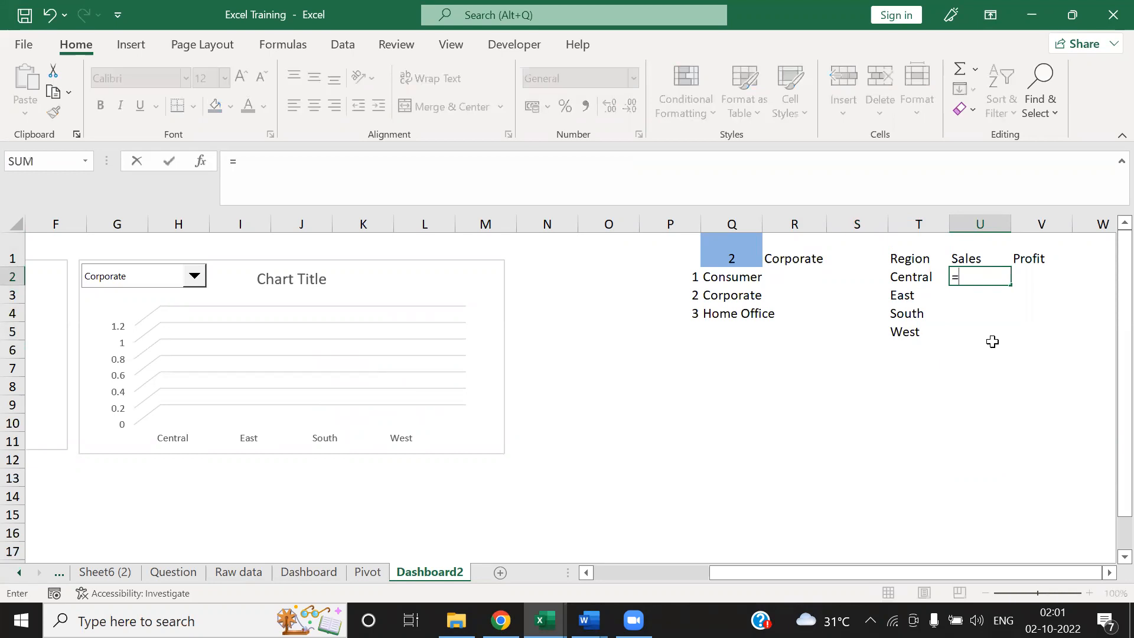
left_click(363, 571)
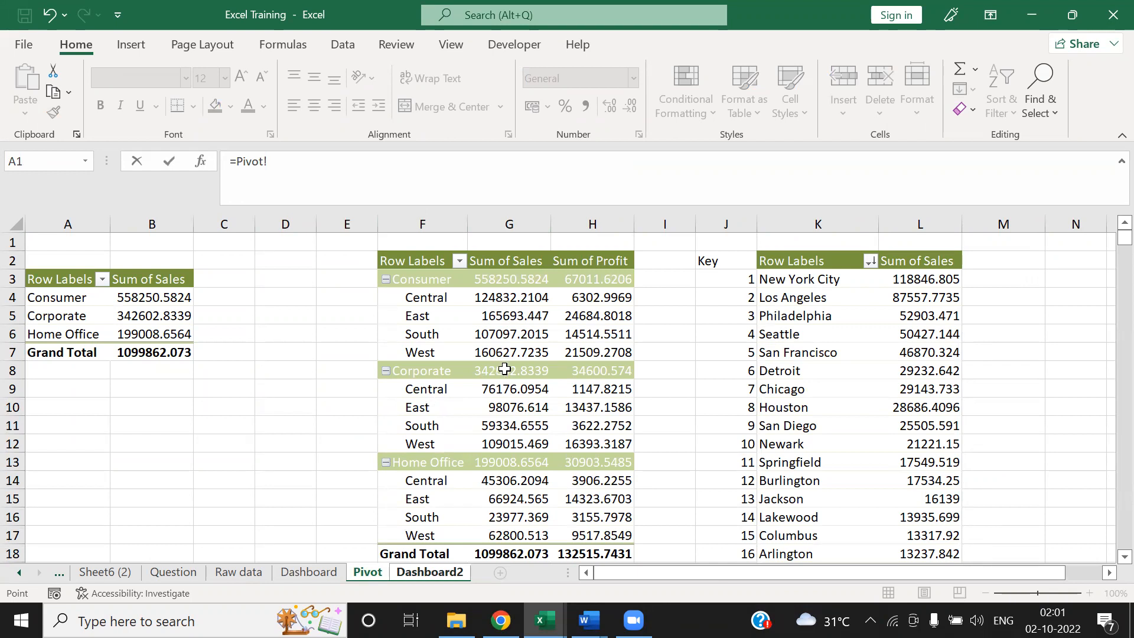
left_click(504, 335)
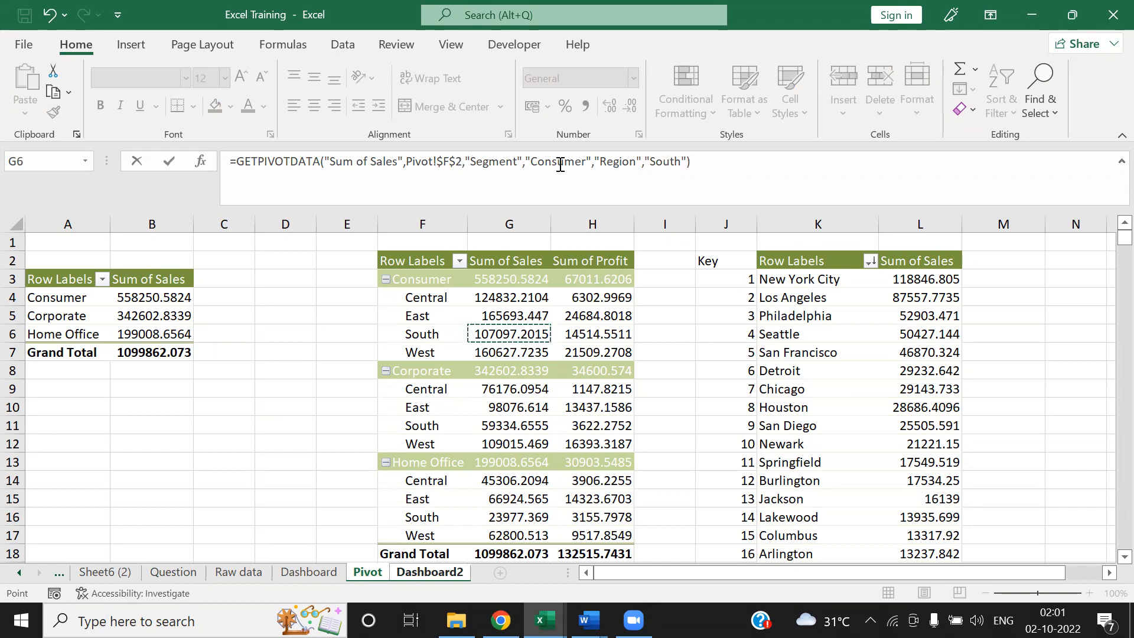
left_click(699, 161)
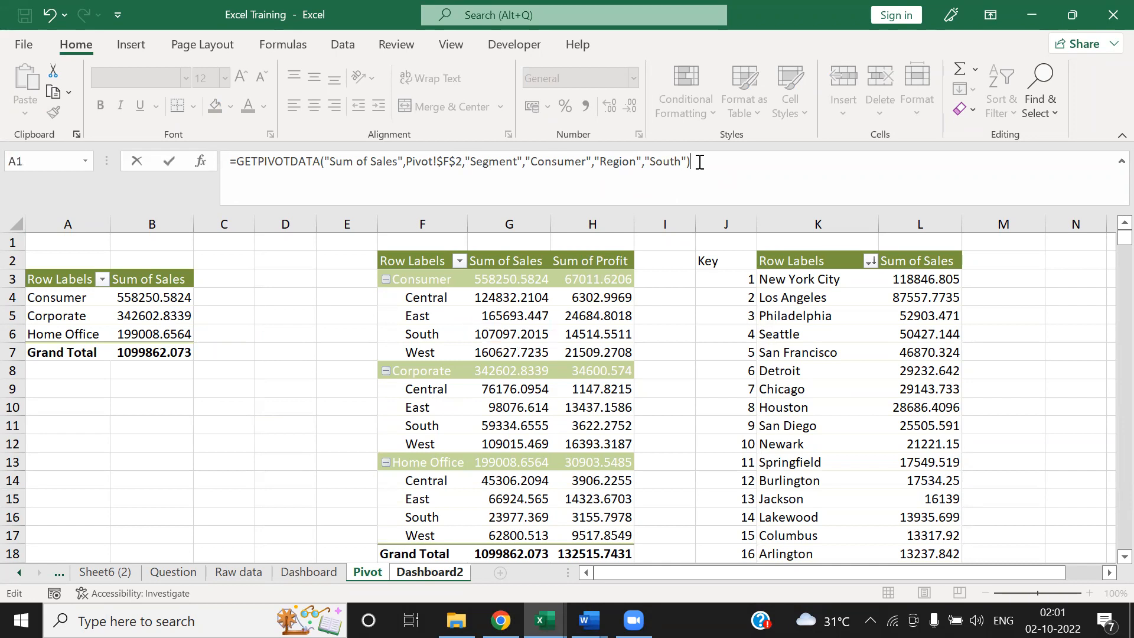
key("Tab")
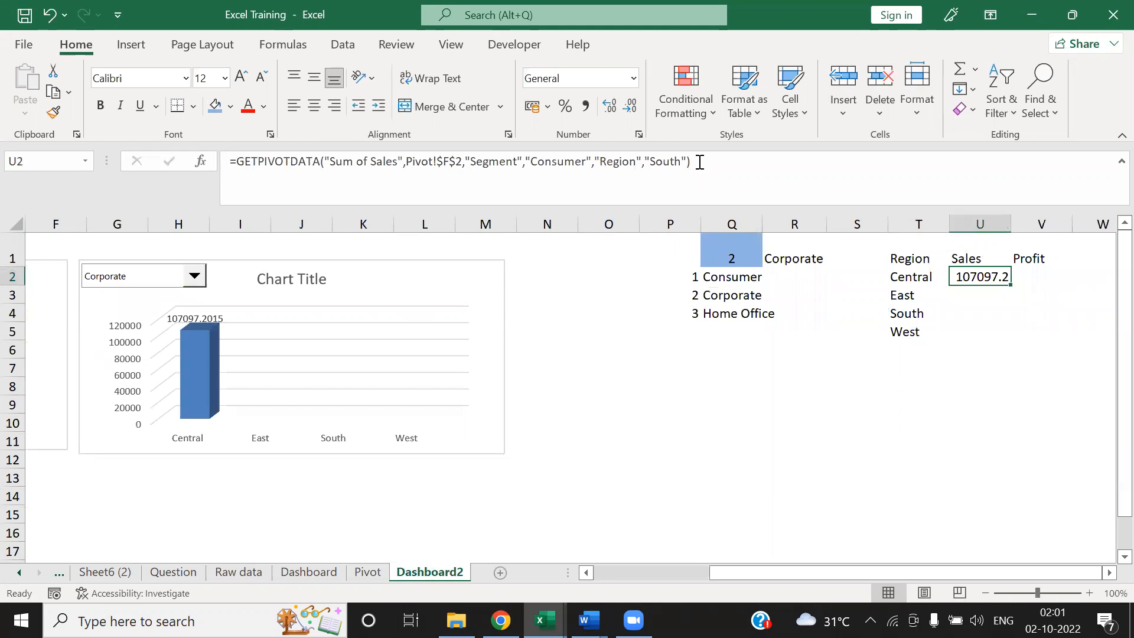
Step: Review the region names in column T against the sales cells beside them and the formula in U2
left_click_drag(907, 277, 913, 326)
left_click(910, 279)
left_click(958, 275)
left_click(915, 294)
left_click(953, 296)
left_click(907, 308)
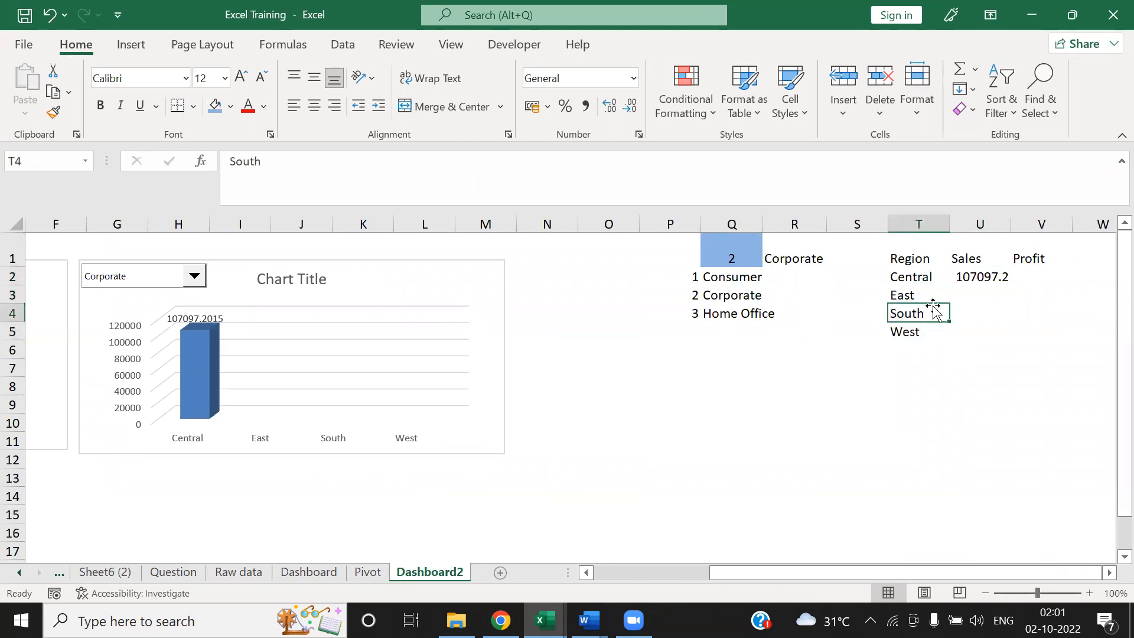
left_click(964, 304)
left_click(971, 280)
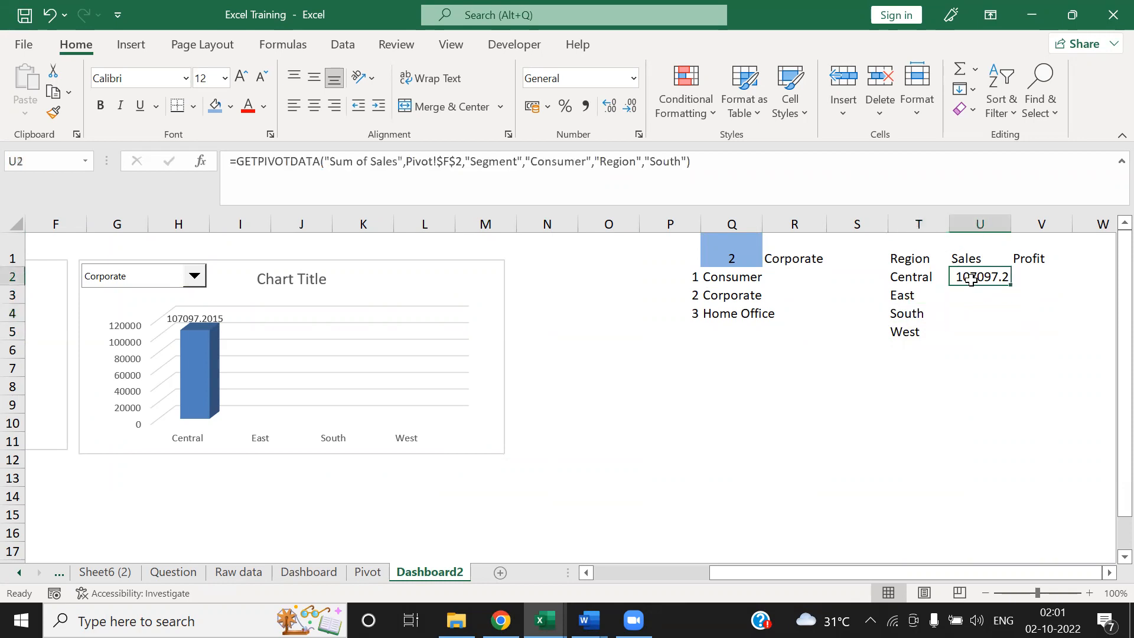
left_click_drag(646, 161, 682, 158)
key("Delete")
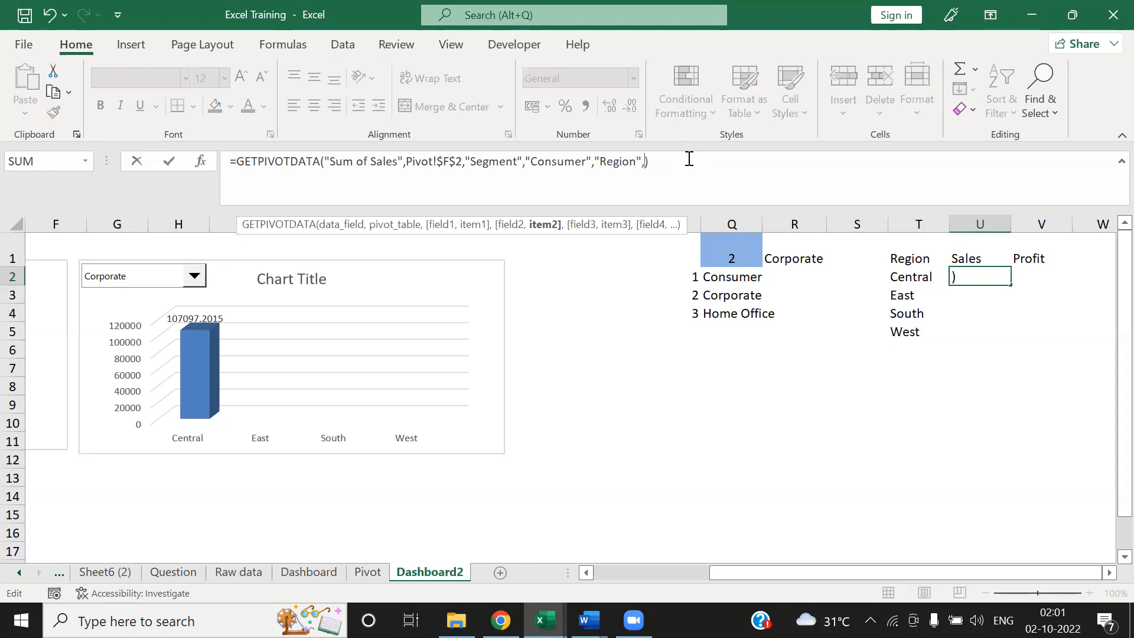
left_click(896, 276)
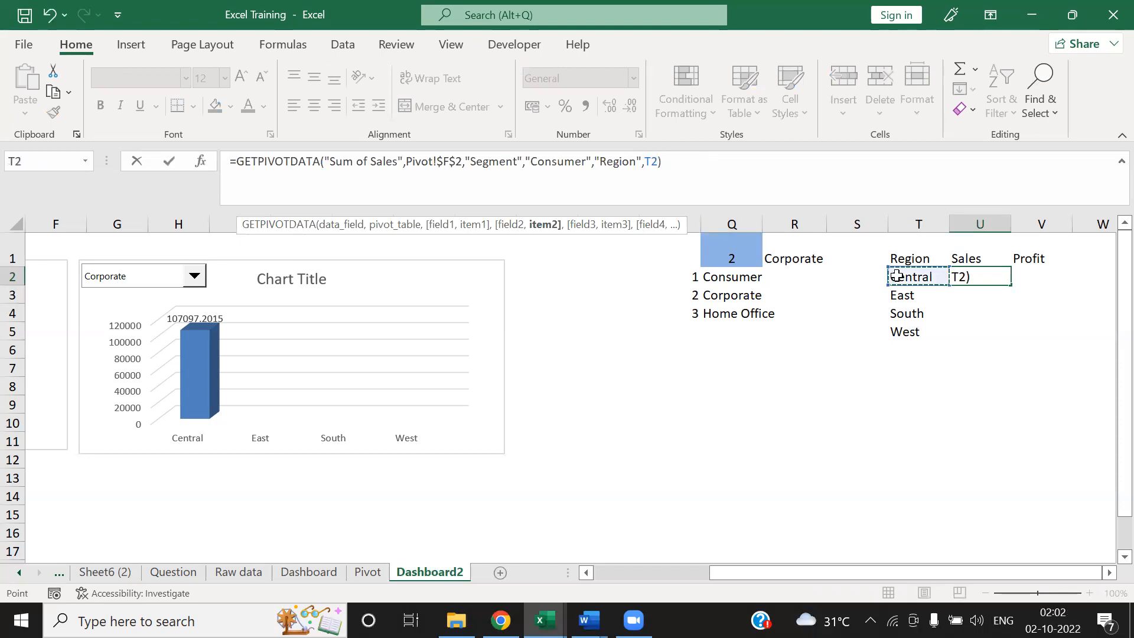
key("F4")
key("F4")
key("F4")
left_click_drag(593, 159, 525, 161)
key("Delete")
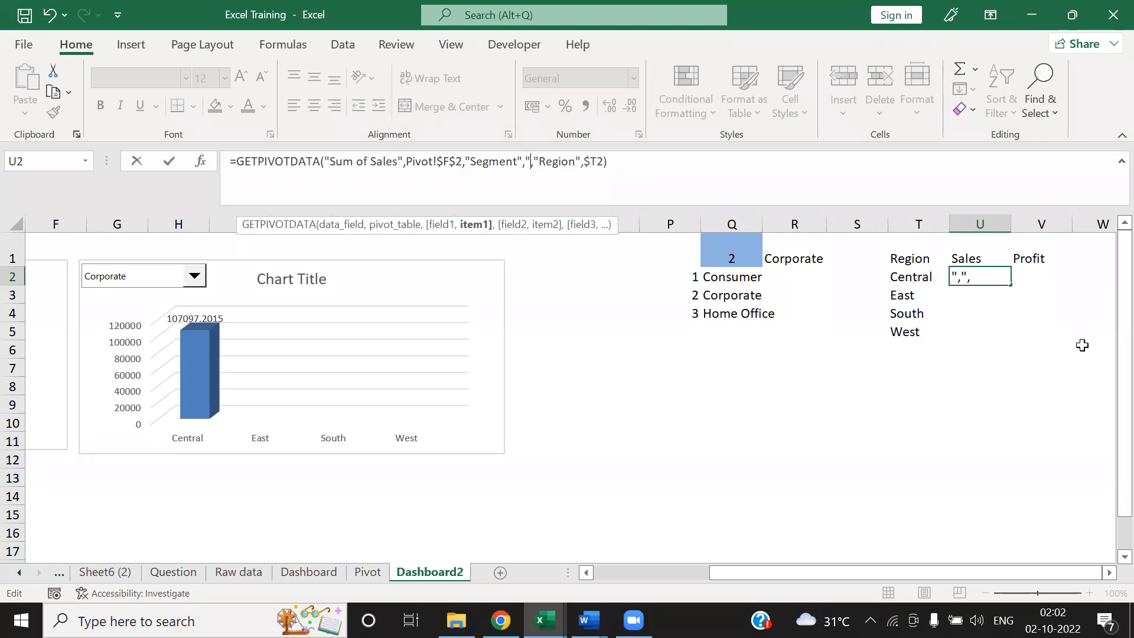
key("Return")
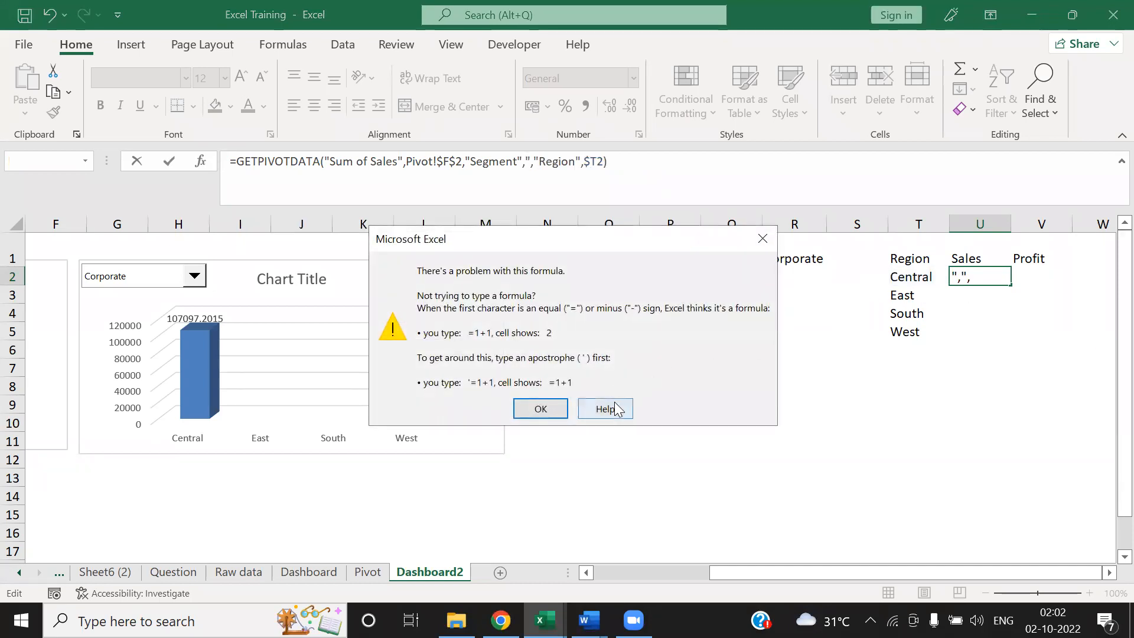
key("Return")
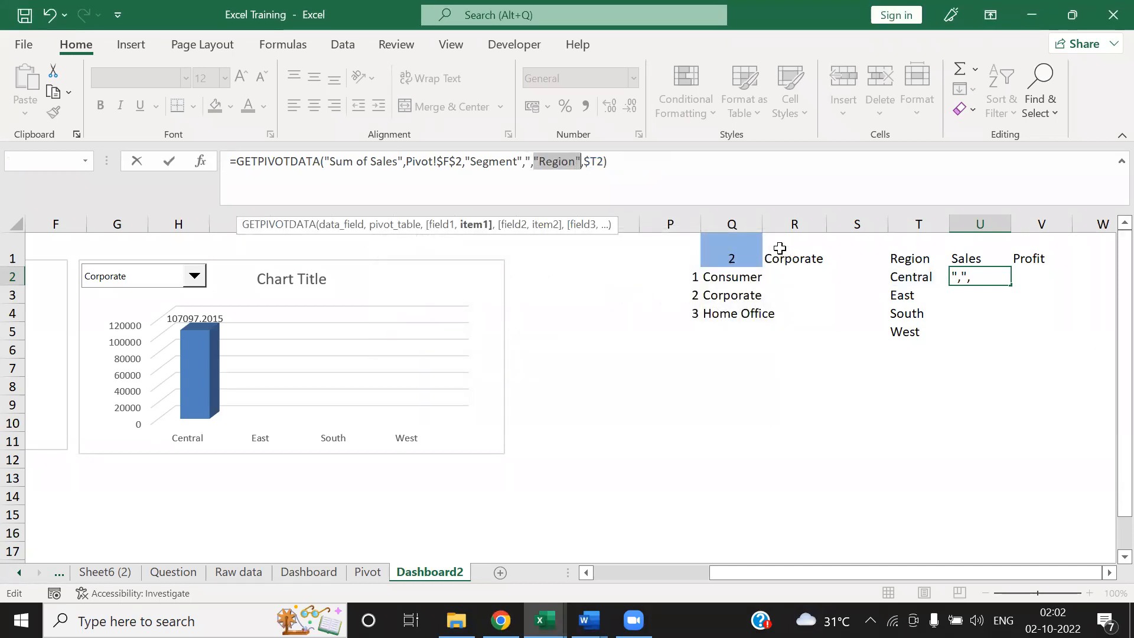
left_click(613, 170)
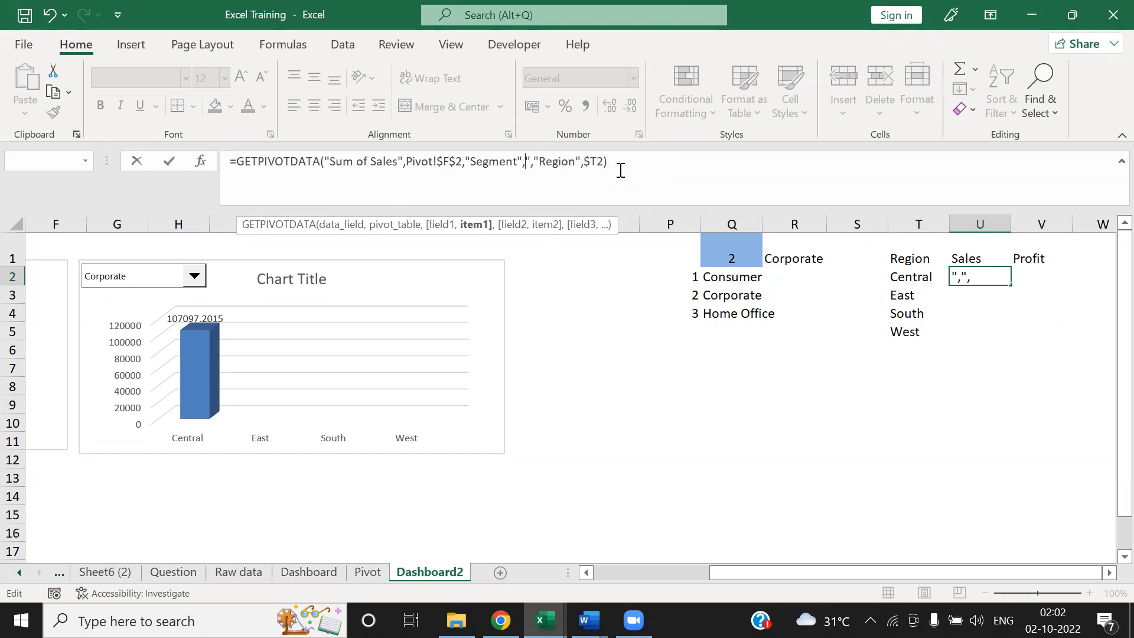
key("Escape")
Step: Replace the fixed "South" item in the U2 formula with a reference to cell T2
left_click(645, 162)
left_click_drag(650, 161, 681, 162)
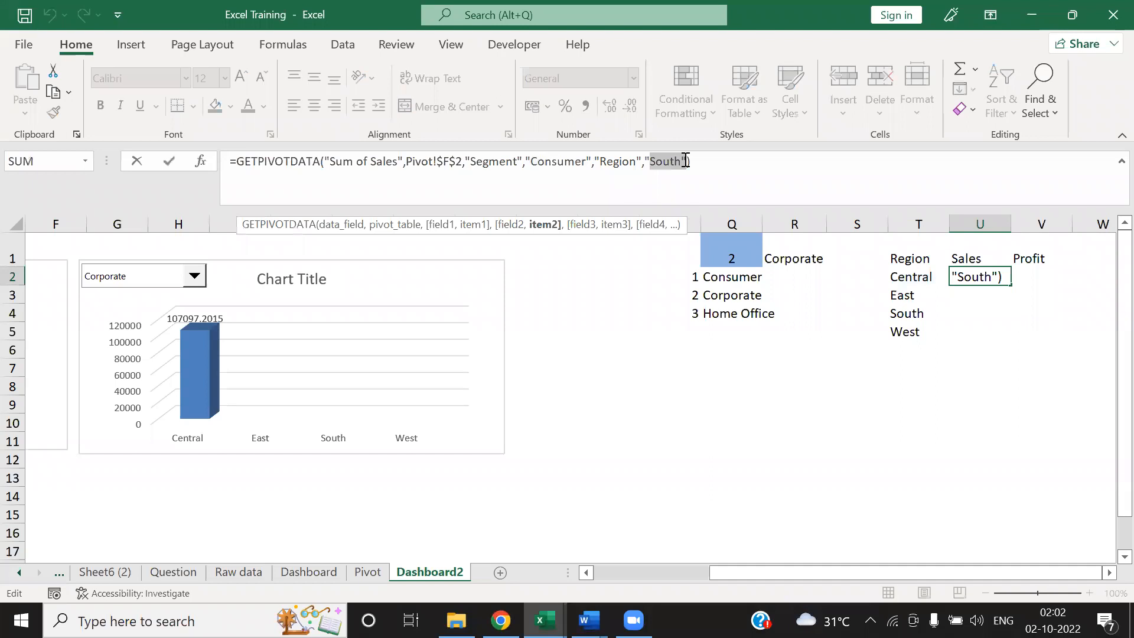
key("BackSpace")
key("BackSpace")
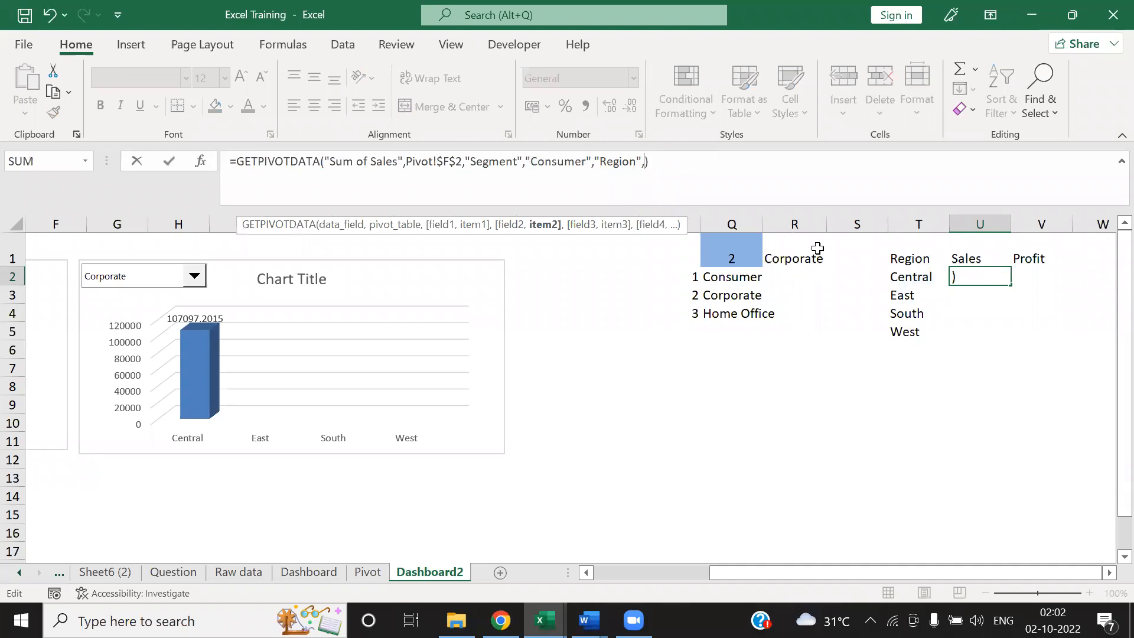
left_click(915, 278)
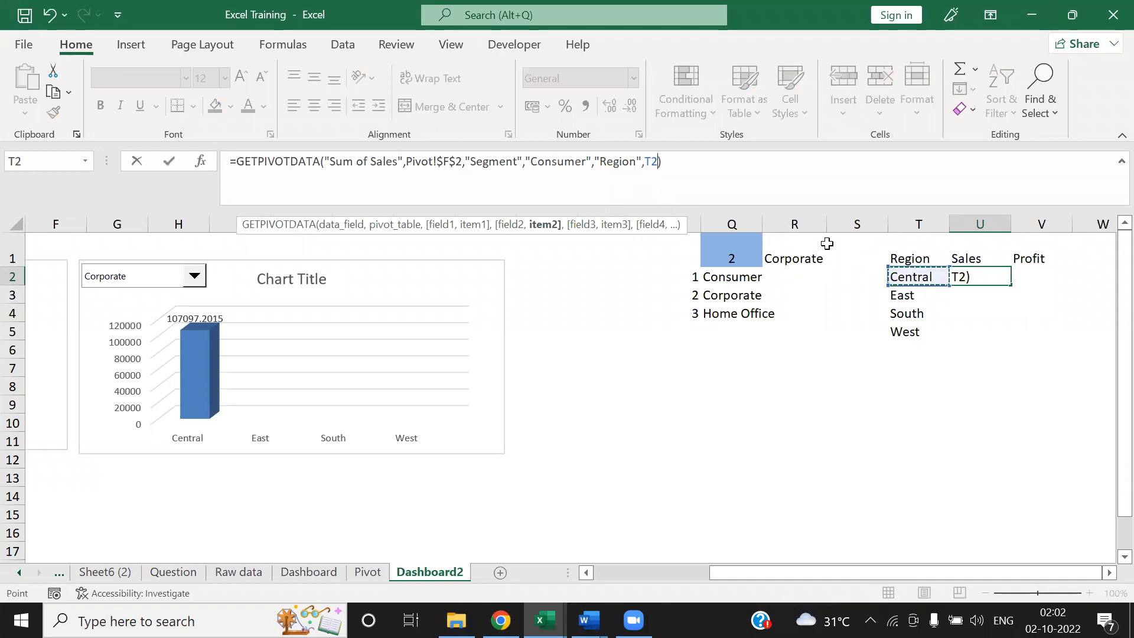
Step: Replace the fixed "Consumer" item in the U2 formula with the absolute reference $R$1
left_click(587, 161)
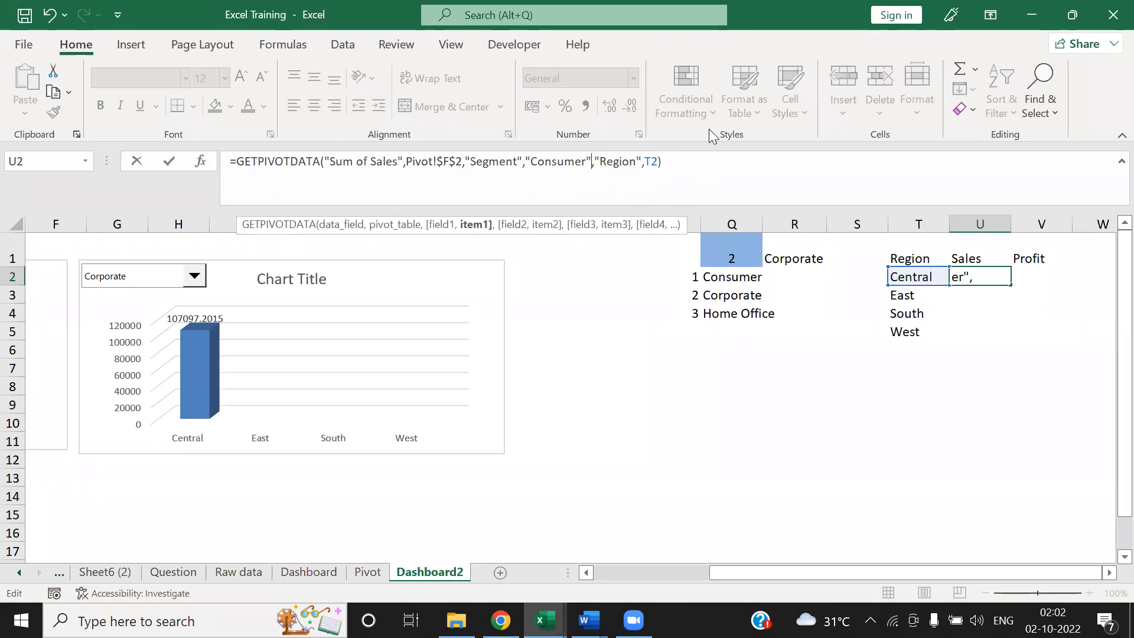
key("BackSpace")
key("BackSpace")
key("BackSpace")
key("BackSpace")
key("BackSpace")
key("BackSpace")
key("BackSpace")
key("BackSpace")
key("BackSpace")
key("BackSpace")
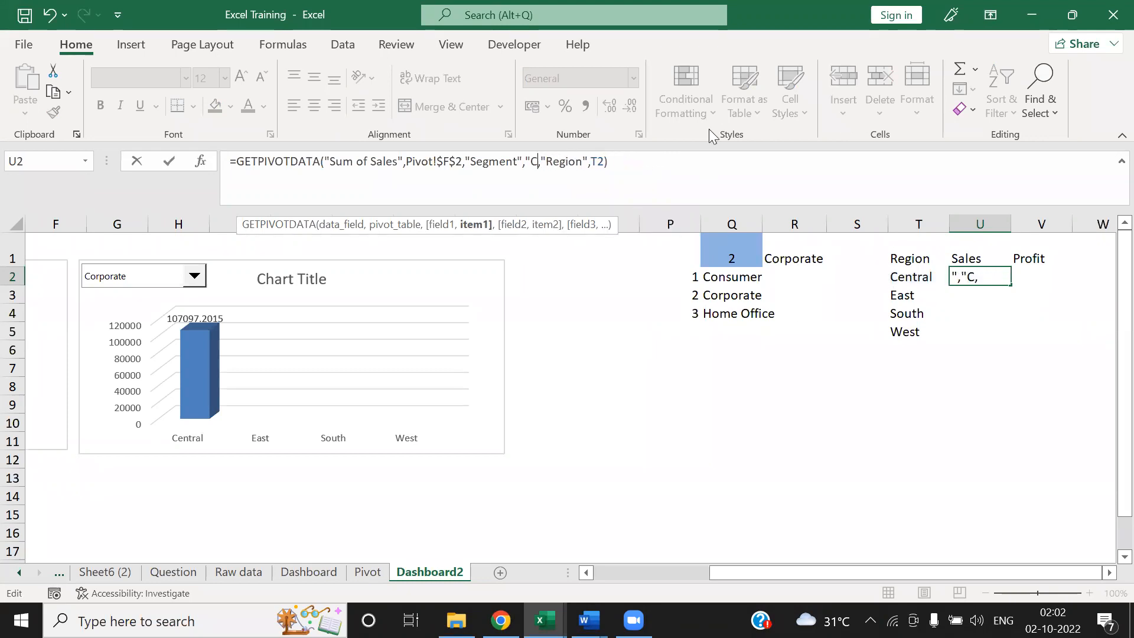
left_click(790, 255)
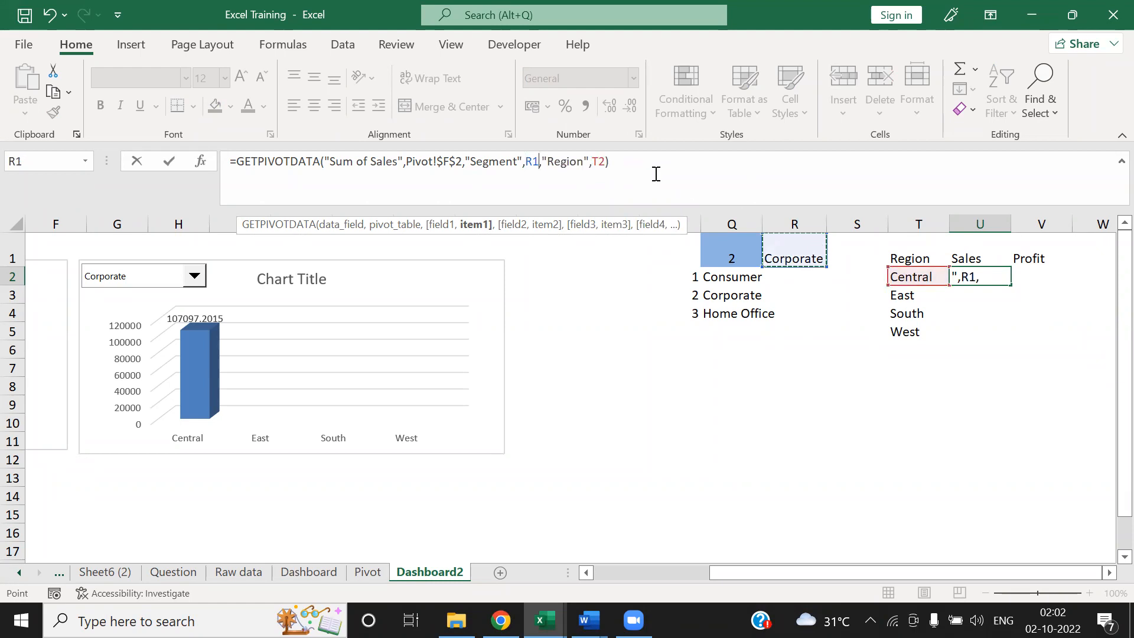
key("F4")
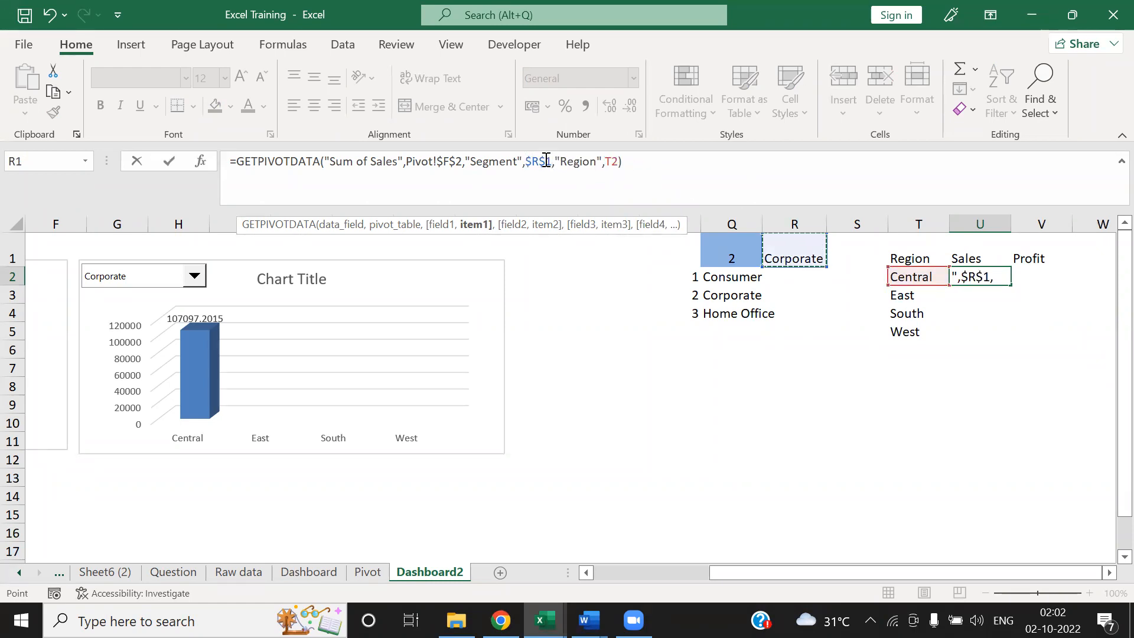
Step: Lock only the column of the region reference as $T2 and commit the formula in U2
left_click(617, 163)
key("F4")
key("F4")
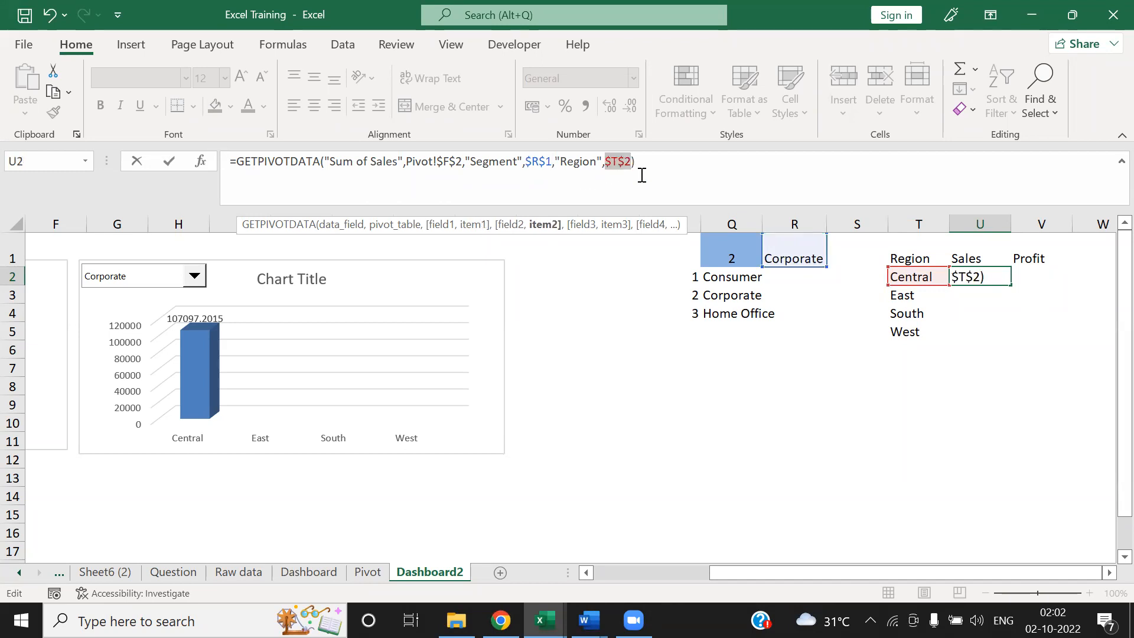
key("F4")
left_click(656, 167)
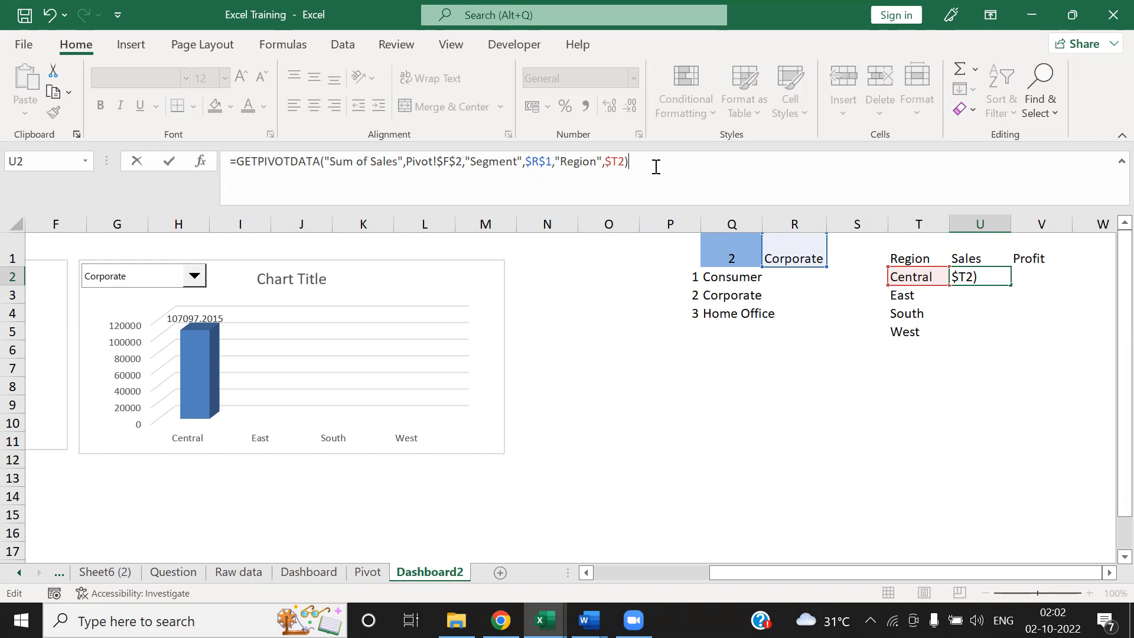
key("ctrl+Return")
Step: Copy the sales formula from U2 down to U5 for all four regions
key("ctrl+c")
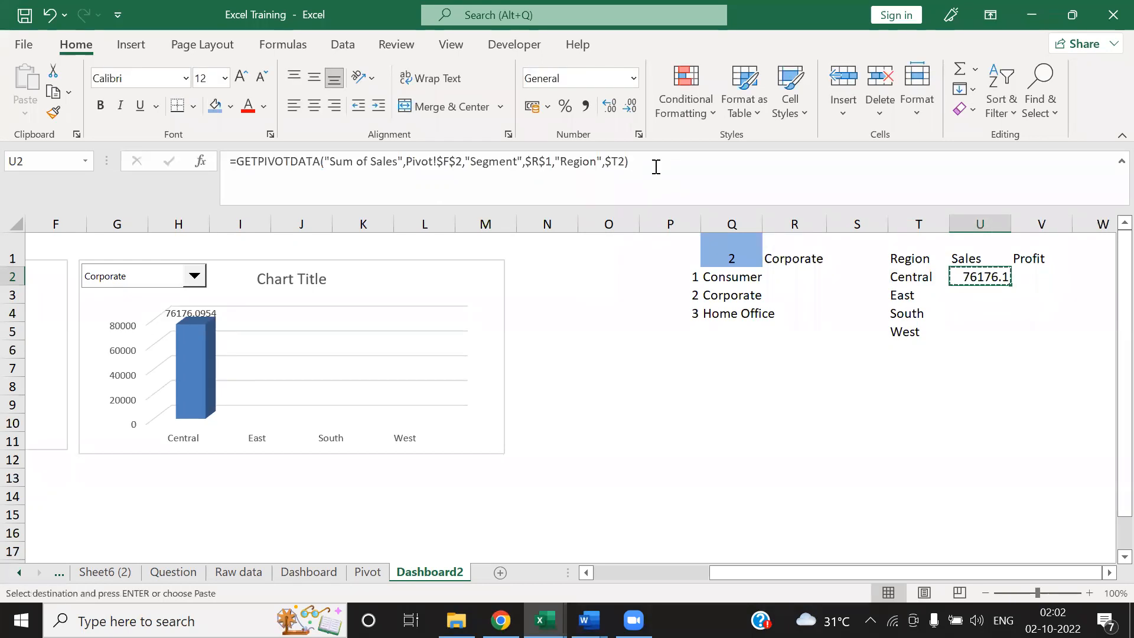
key("Left")
key("ctrl+Down")
key("Right")
key("ctrl+shift+Up")
key("ctrl+v")
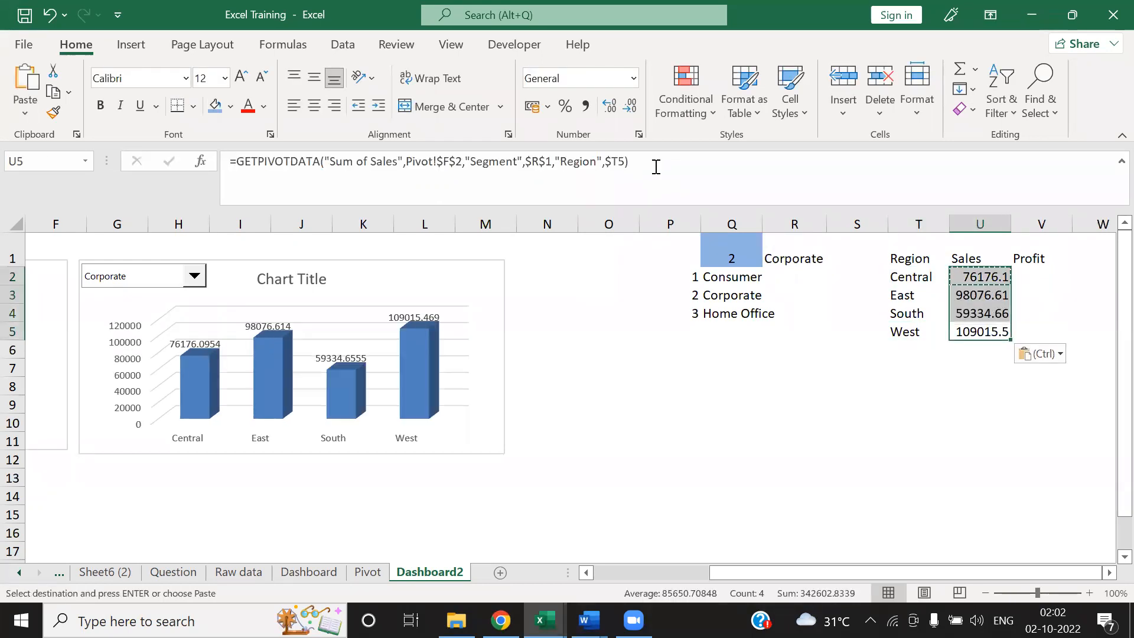
Step: Test the regional sales chart by choosing Home Office and then Consumer in the combo box, and clear the copy selection
left_click(780, 405)
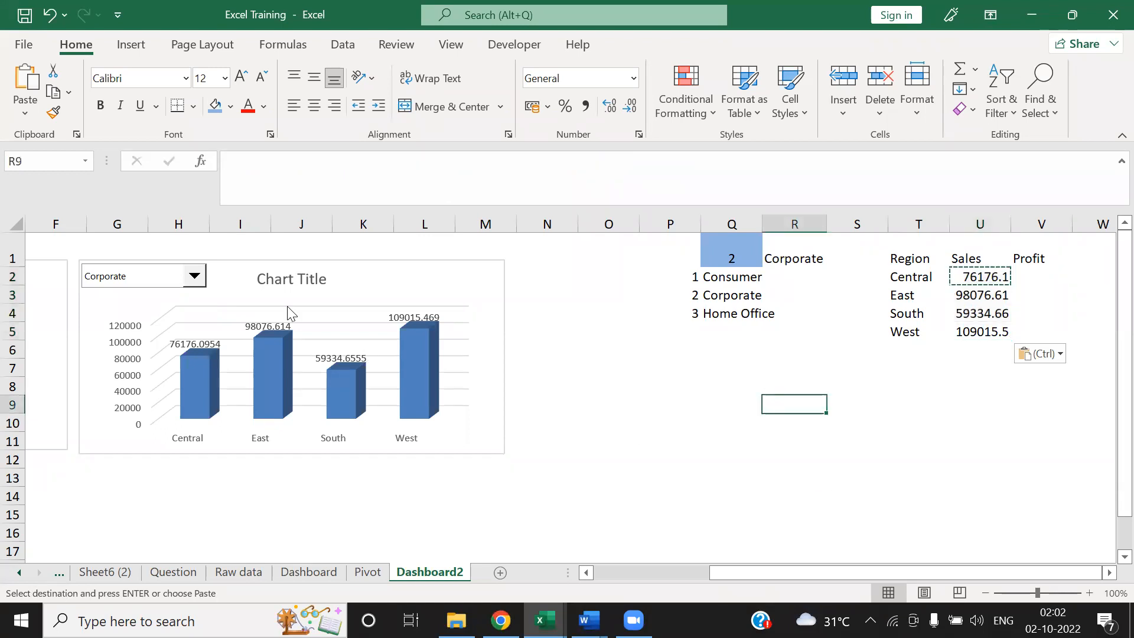
left_click(195, 276)
left_click(158, 319)
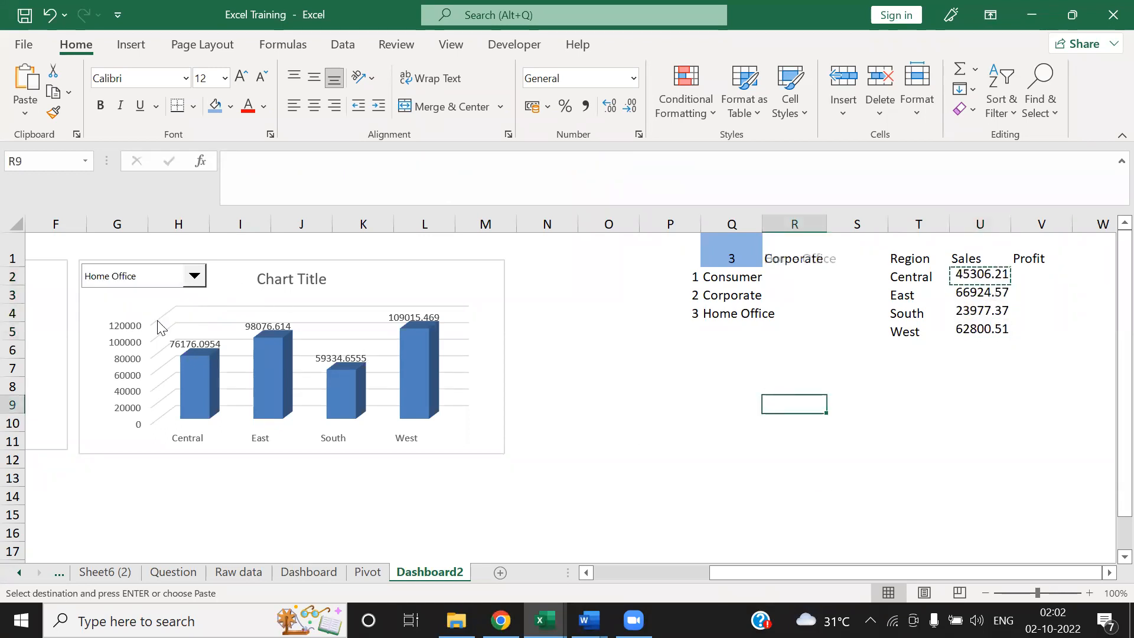
left_click(165, 282)
left_click(161, 295)
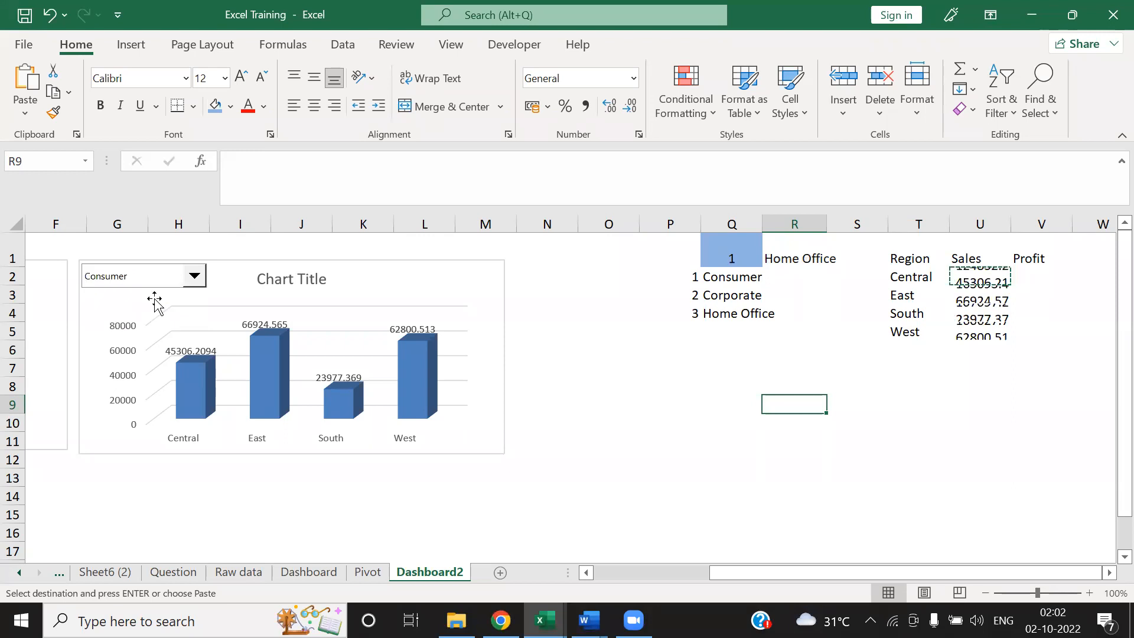
left_click(362, 301)
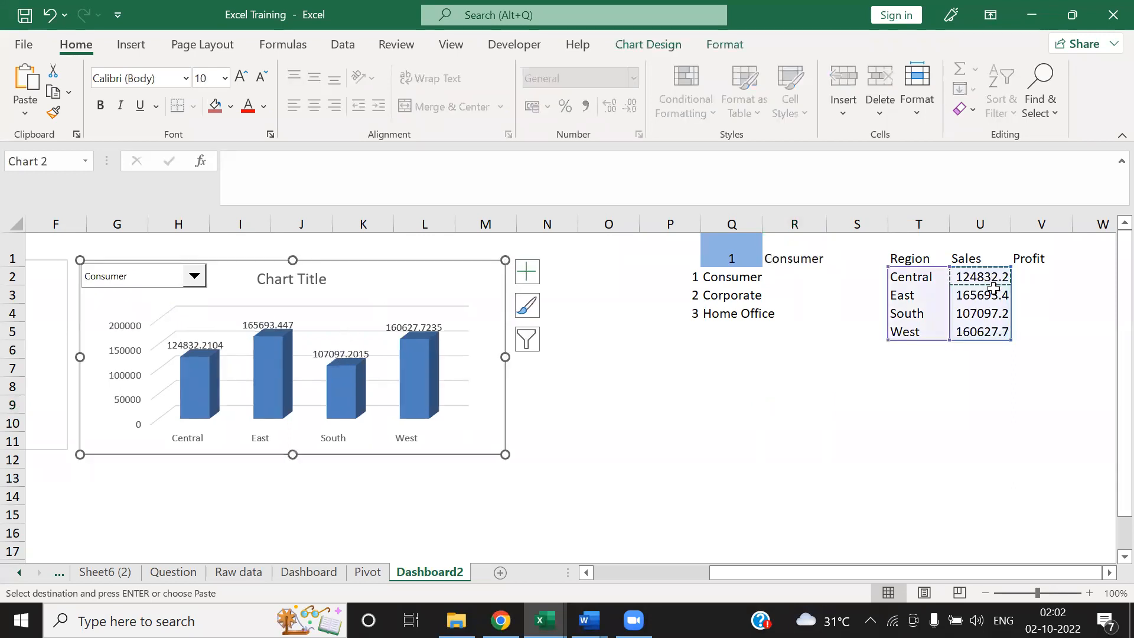
left_click(990, 397)
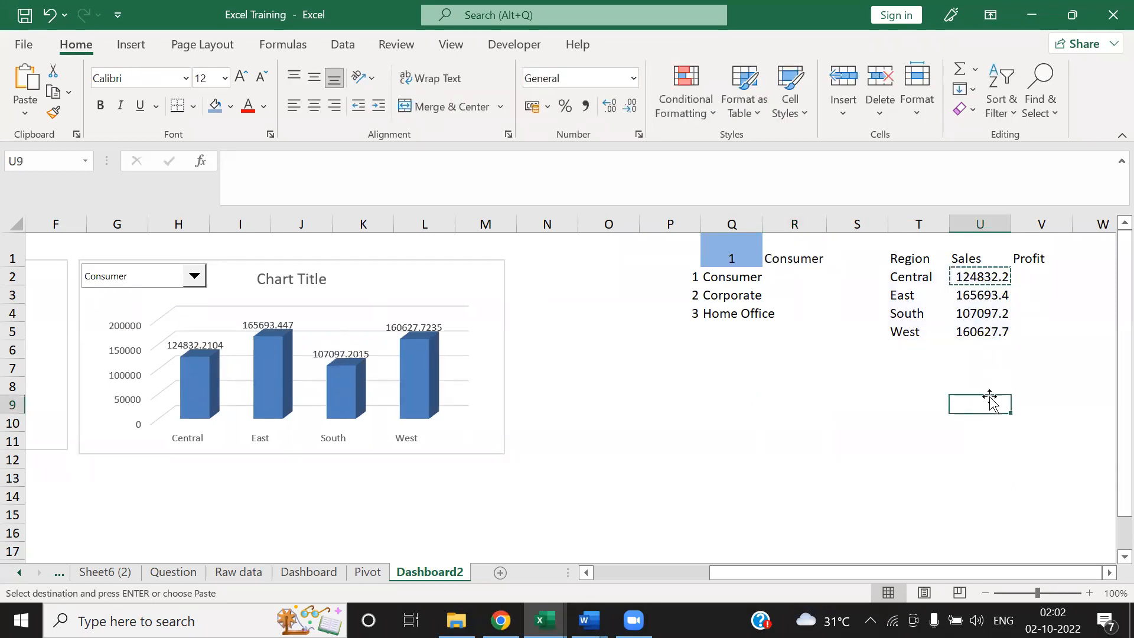
key("Escape")
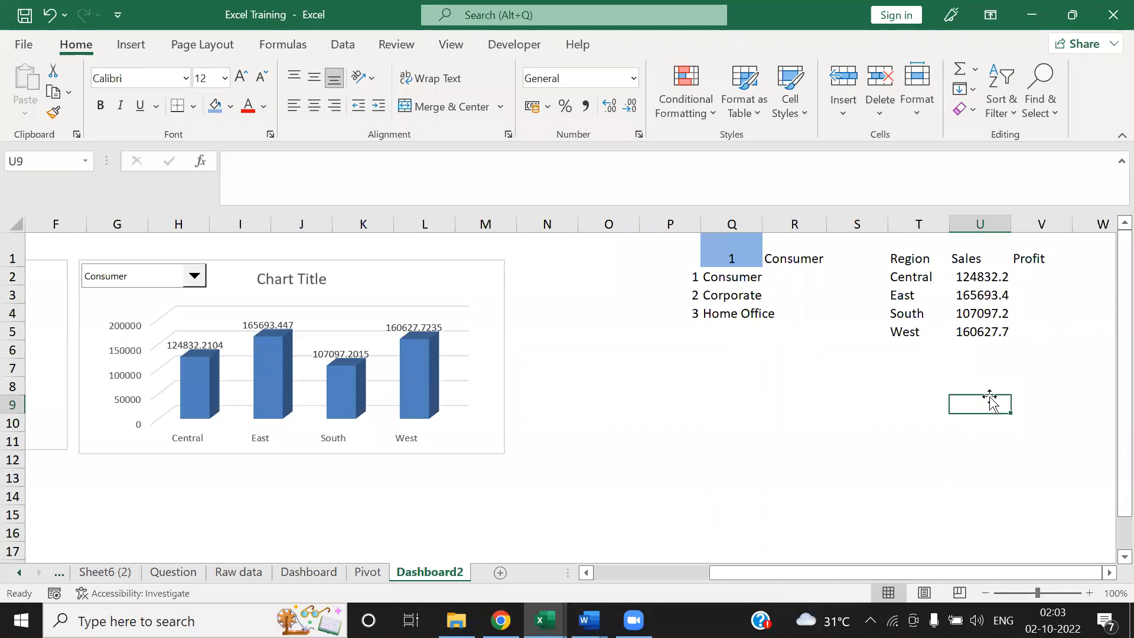
Step: Widen the regional column chart by stretching its right edge to the start of column R
left_click(973, 277)
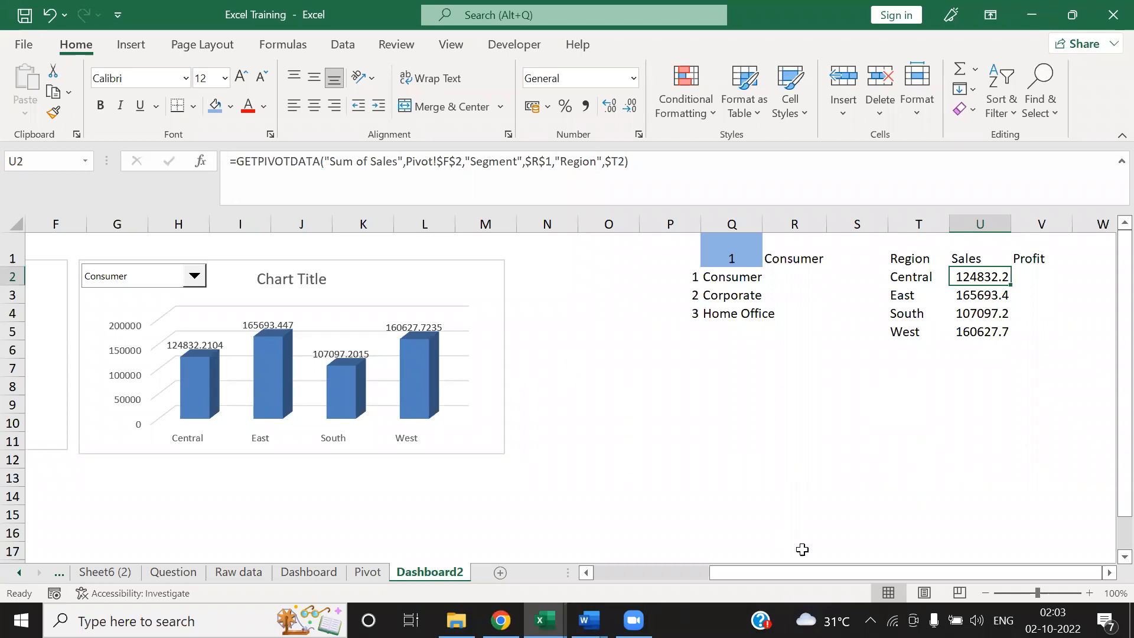
left_click_drag(784, 572, 658, 575)
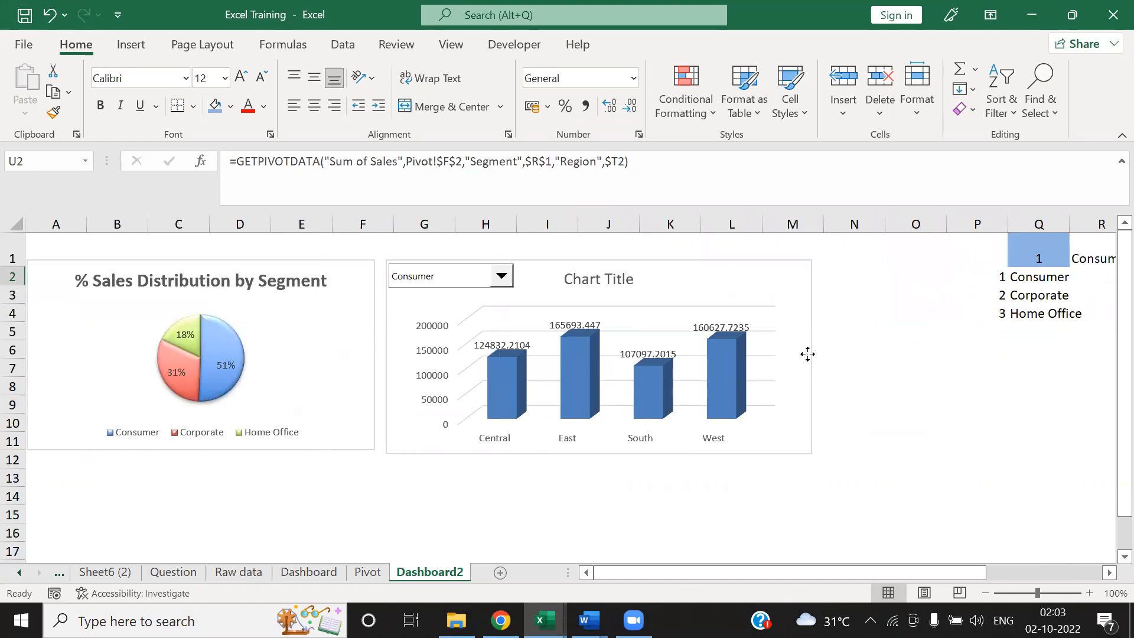
left_click(807, 354)
left_click_drag(811, 359, 943, 361)
left_click(1004, 370)
key("ctrl+space")
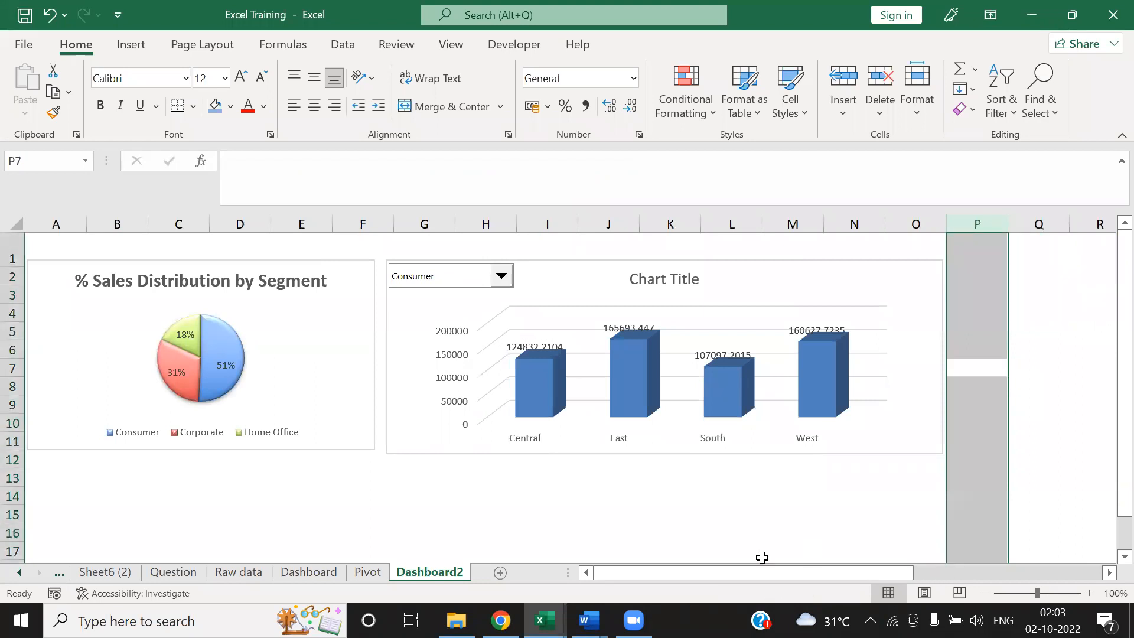
left_click(752, 494)
left_click(928, 332)
left_click_drag(943, 357, 1085, 369)
left_click(792, 485)
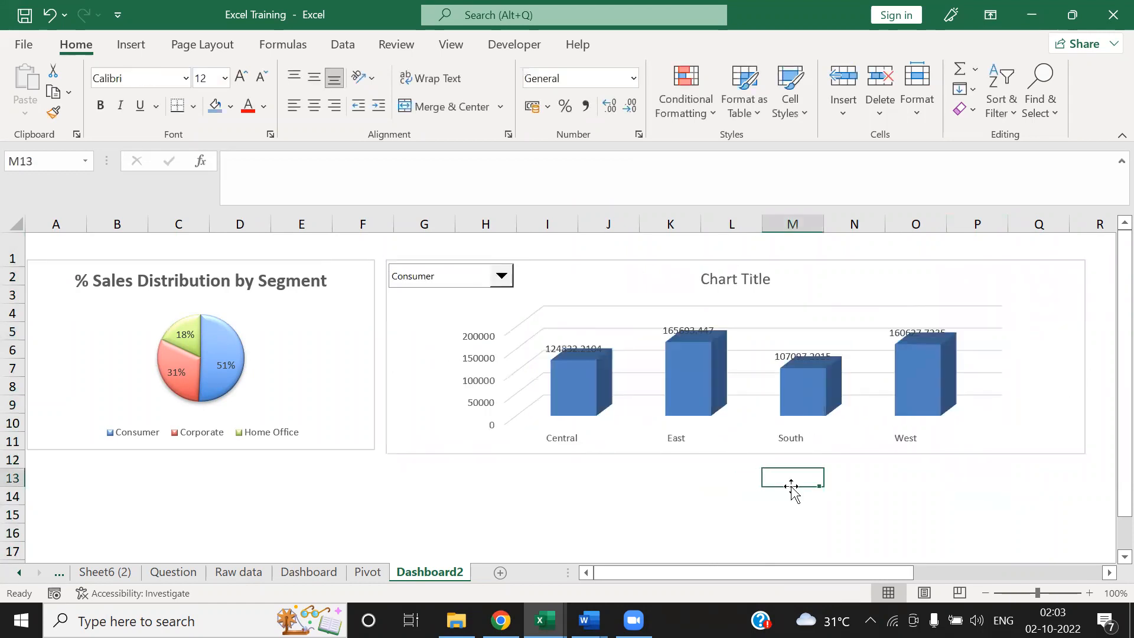
Step: Remove the data labels from the columns of the regional chart and deselect the chart
left_click(670, 330)
key("Delete")
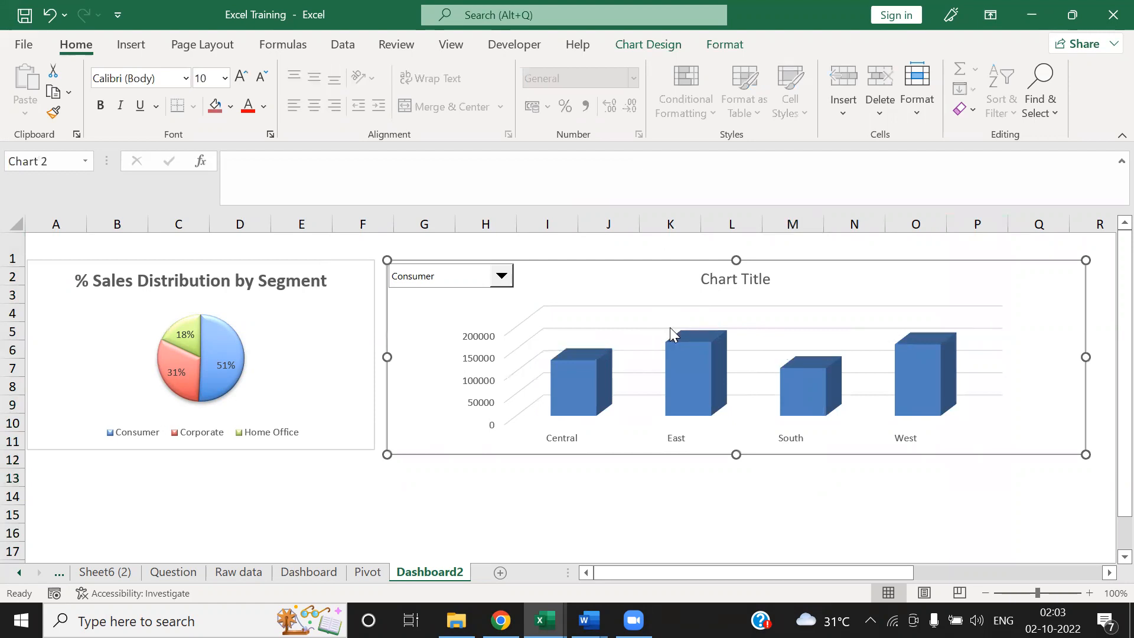
left_click(719, 487)
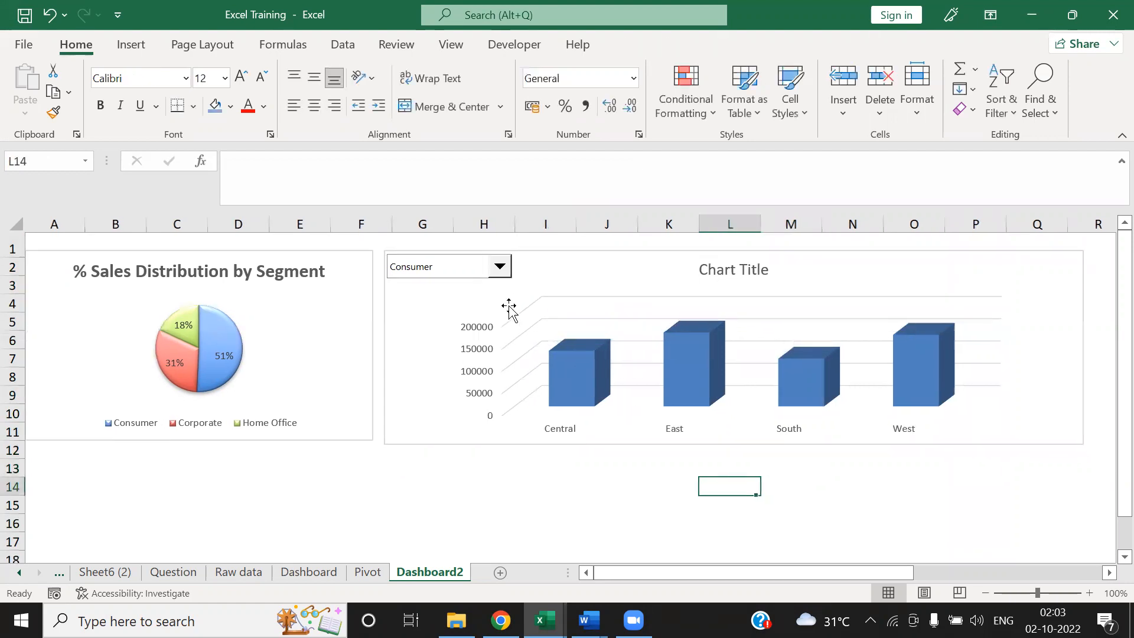
Step: Replace the regional chart's placeholder title with "Region wise Sales"
left_click(723, 281)
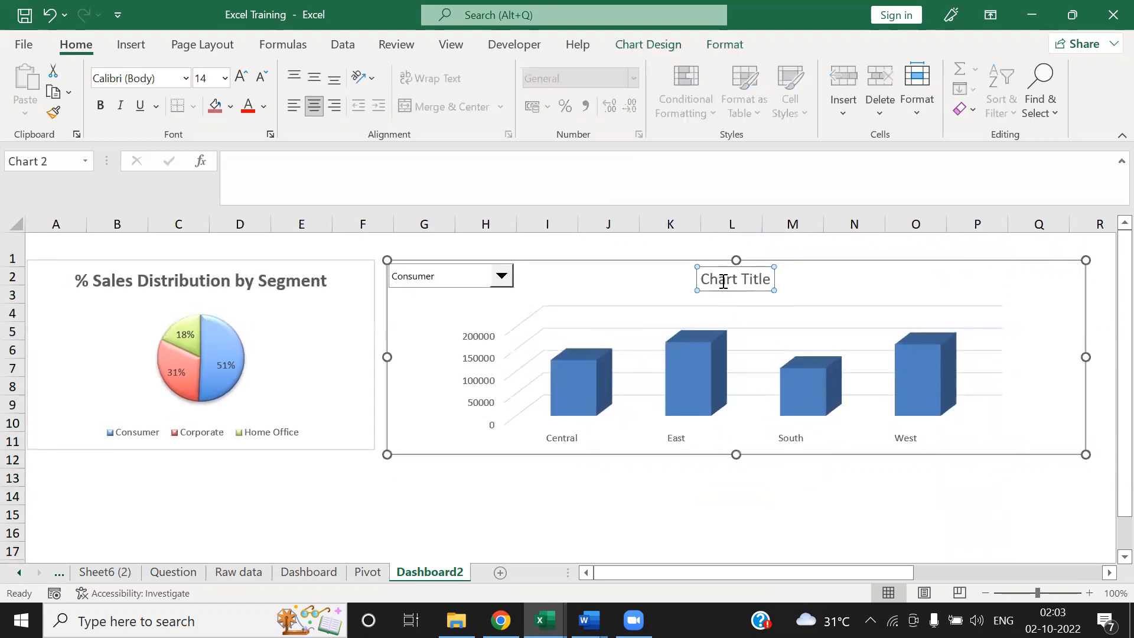
right_click(724, 287)
key("Escape")
left_click(709, 279)
key("BackSpace")
key("BackSpace")
key("BackSpace")
key("BackSpace")
key("BackSpace")
key("BackSpace")
key("BackSpace")
key("BackSpace")
key("BackSpace")
key("BackSpace")
key("BackSpace")
type("Region wise Sales")
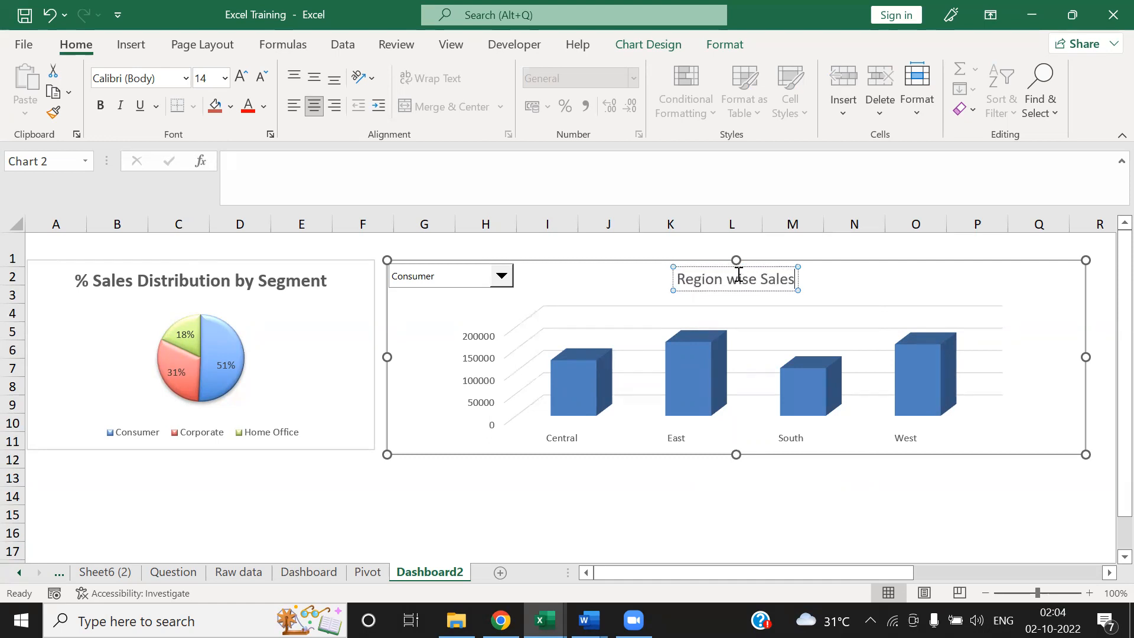
left_click(701, 505)
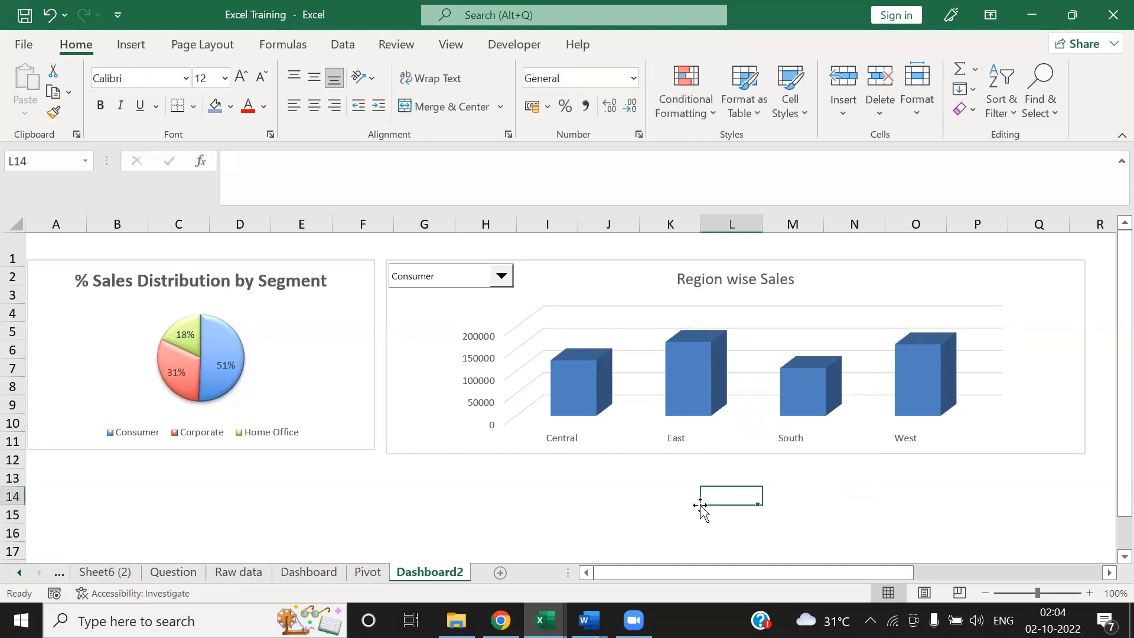
Step: Review the region helper table, the segment and region pivot table, and the Sales and Profit options on the existing Dashboard sheet
left_click_drag(741, 574, 959, 571)
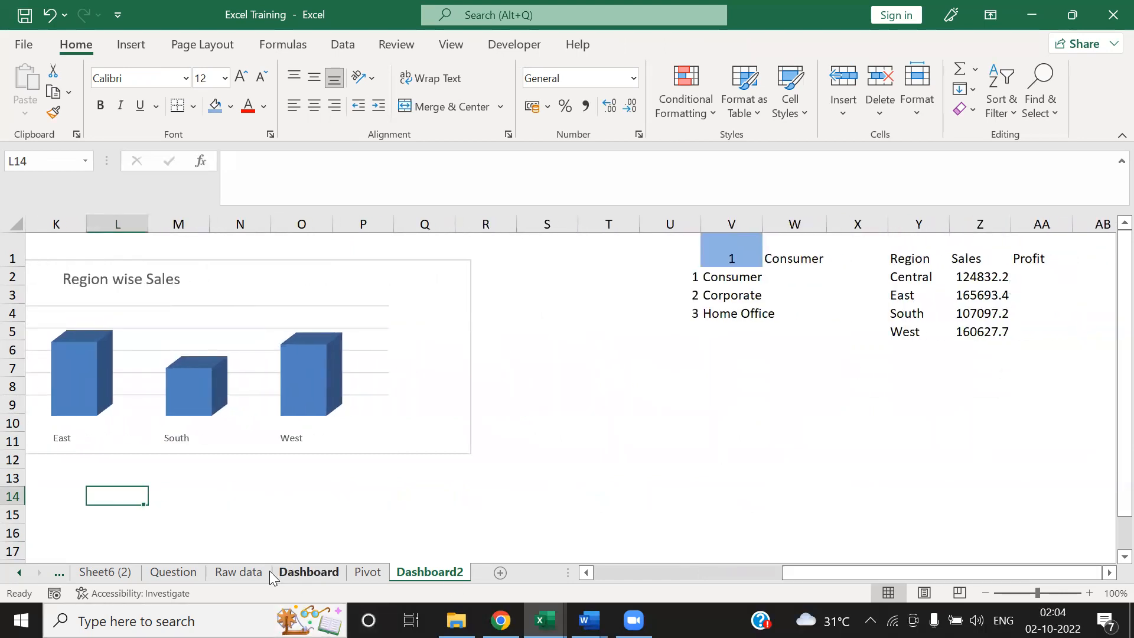
left_click(366, 572)
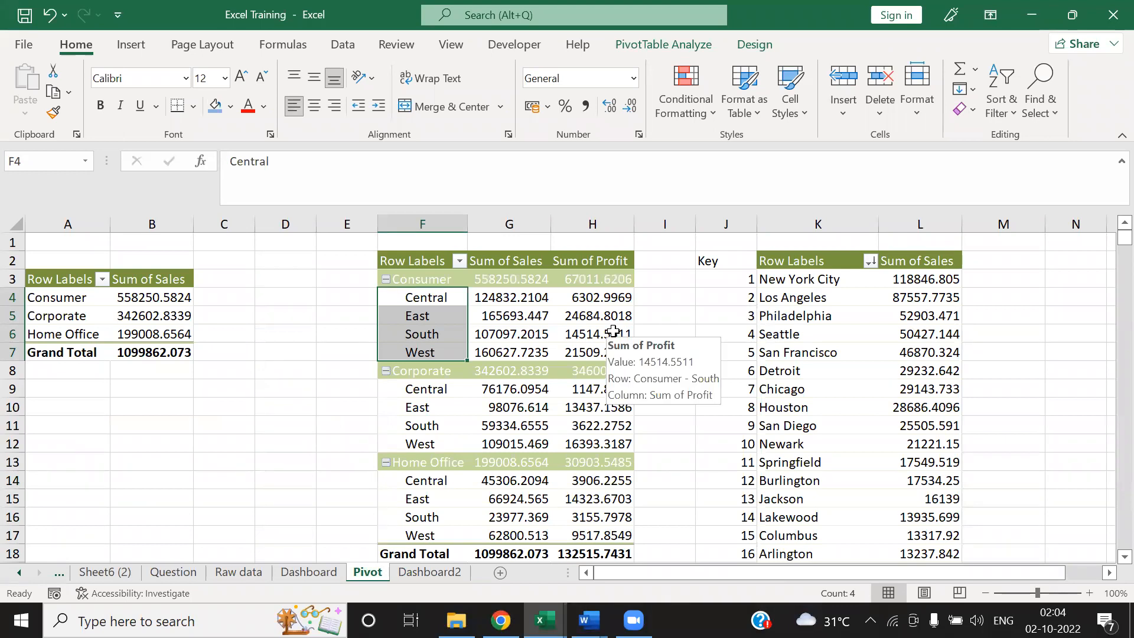
left_click(284, 576)
left_click(301, 574)
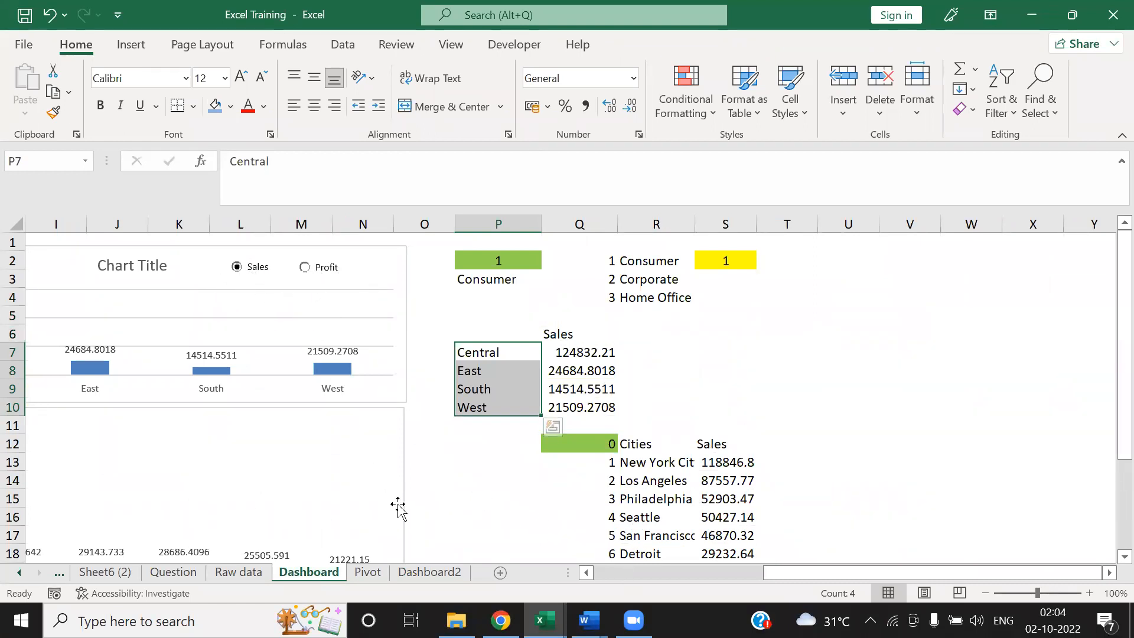
left_click(431, 573)
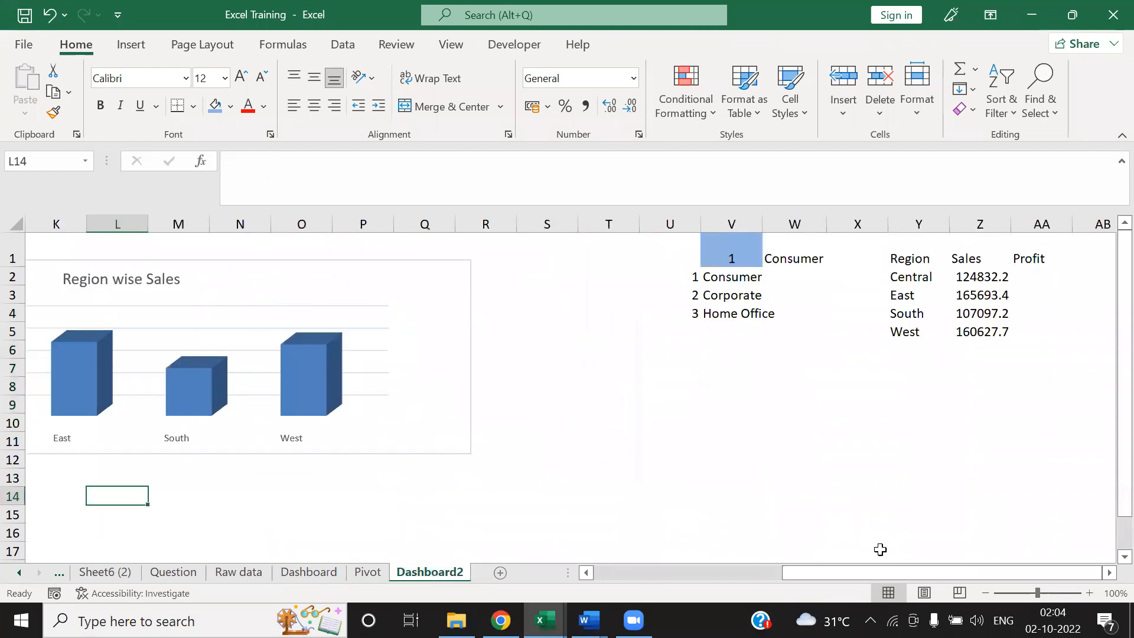
left_click_drag(840, 573, 624, 574)
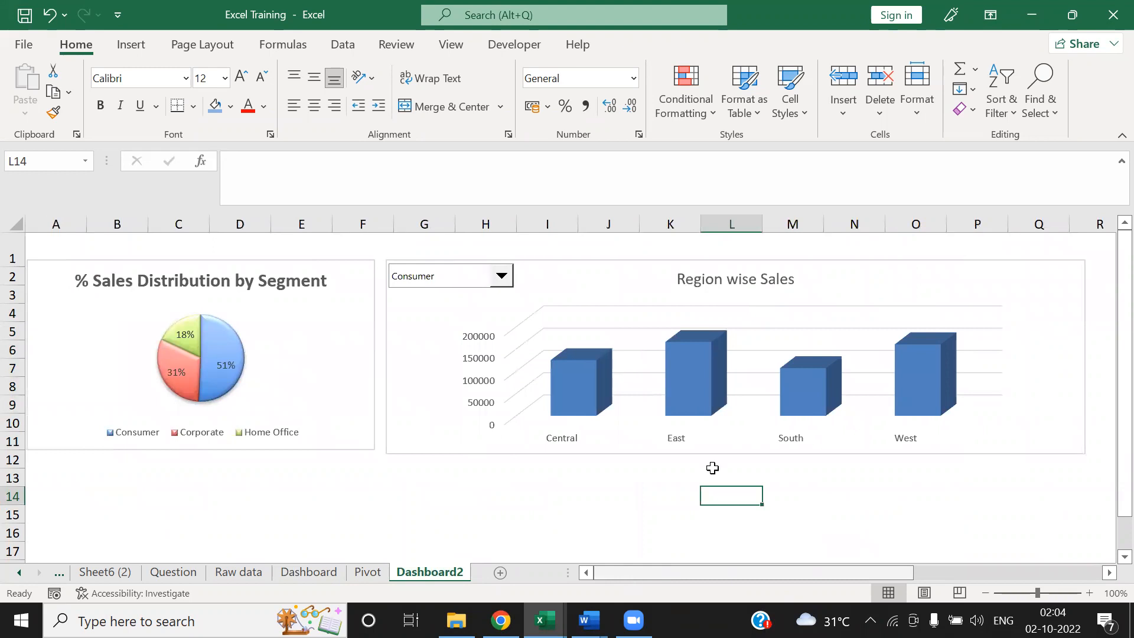
Step: Change the last word of the regional chart's title so that it reads "Region wise Peformance"
left_click(771, 279)
left_click(765, 279)
key("Delete")
key("Delete")
key("Delete")
key("Delete")
key("Delete")
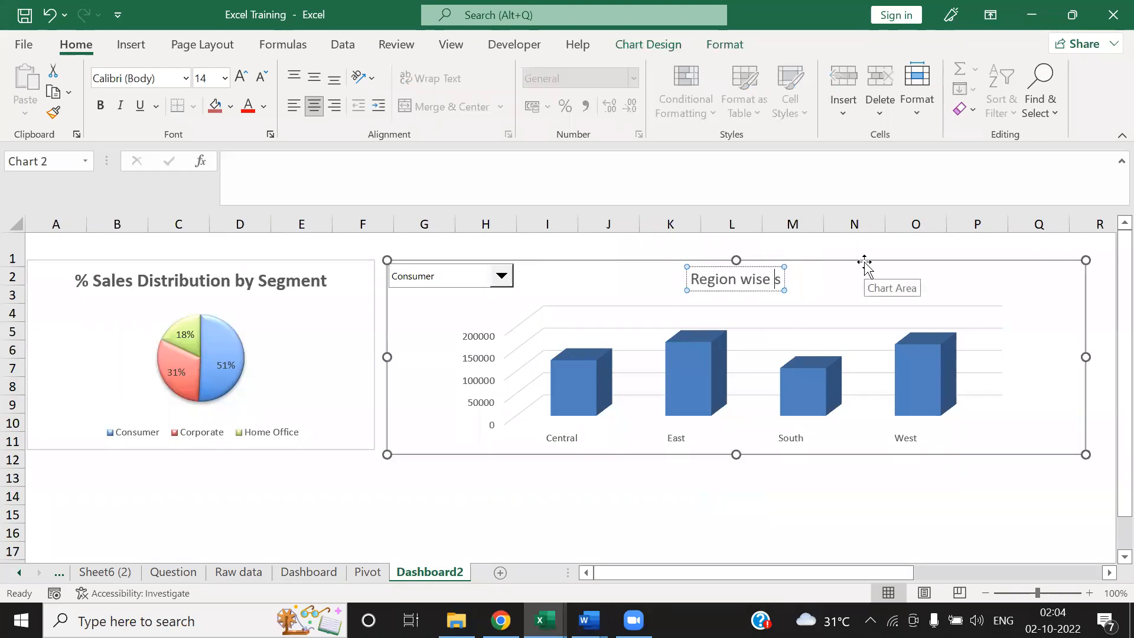
type("Pefroma")
key("BackSpace")
key("BackSpace")
key("BackSpace")
key("BackSpace")
type("ormance")
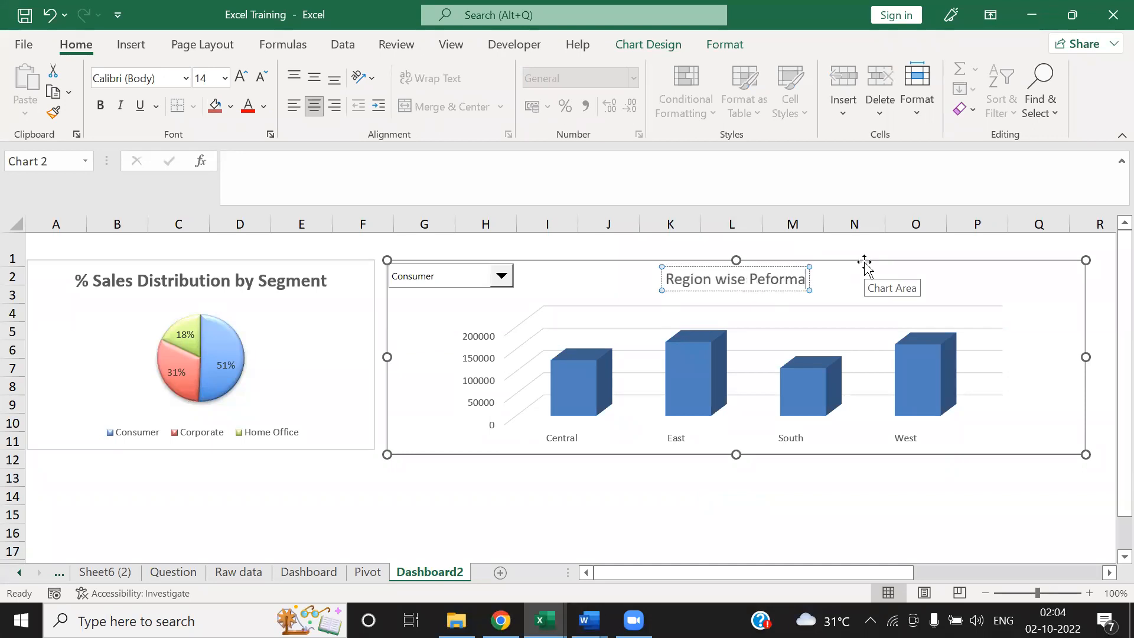
left_click(1096, 350)
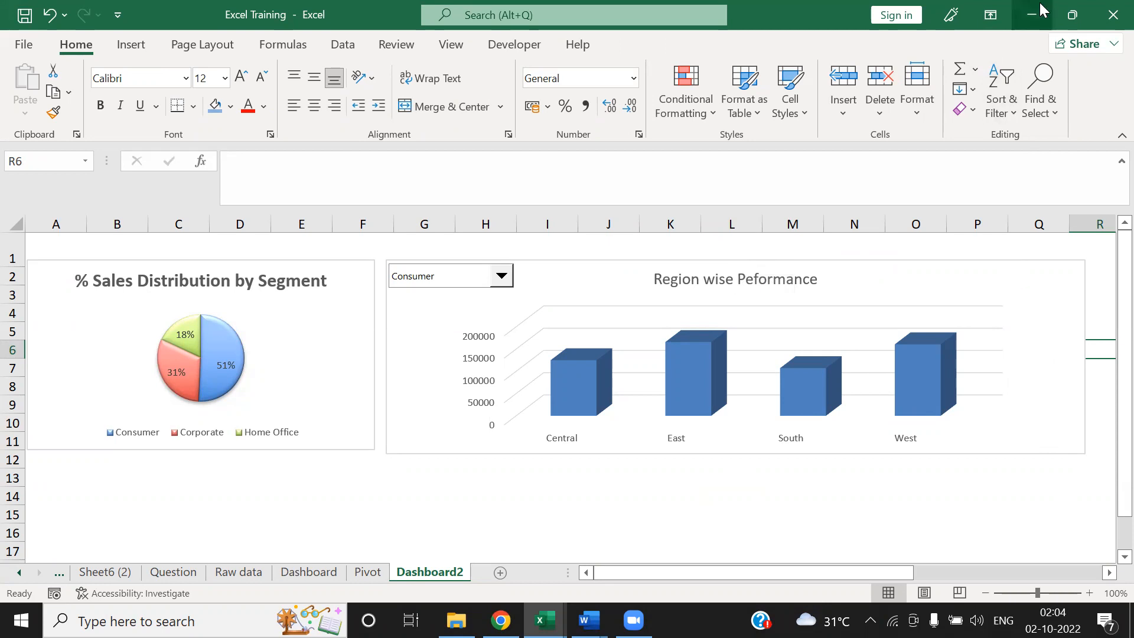
left_click(1040, 250)
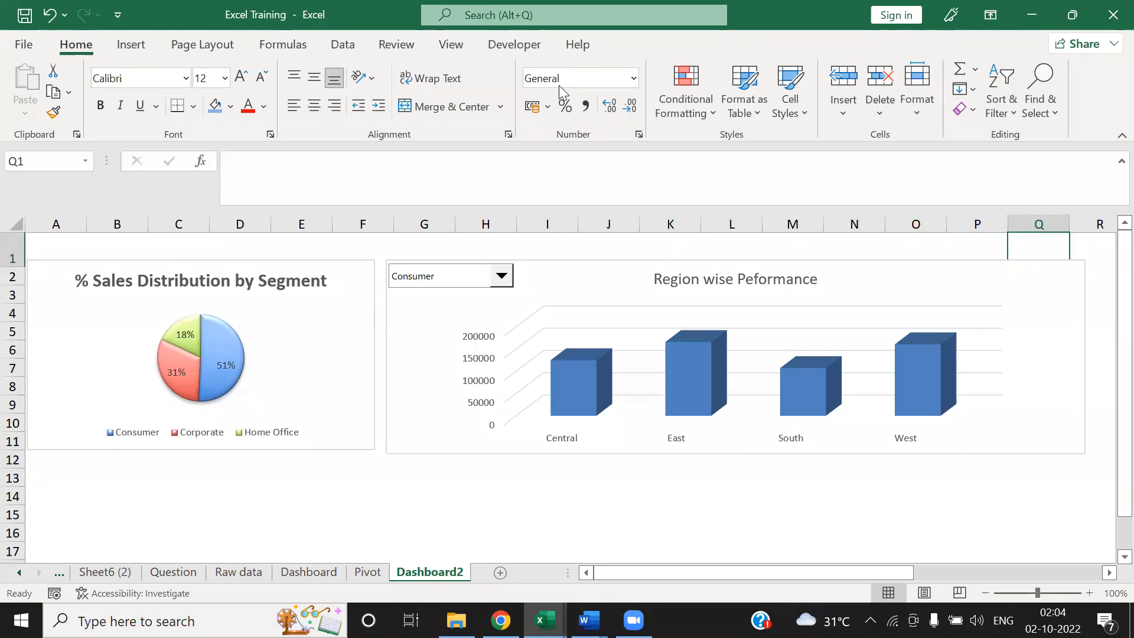
left_click(1038, 38)
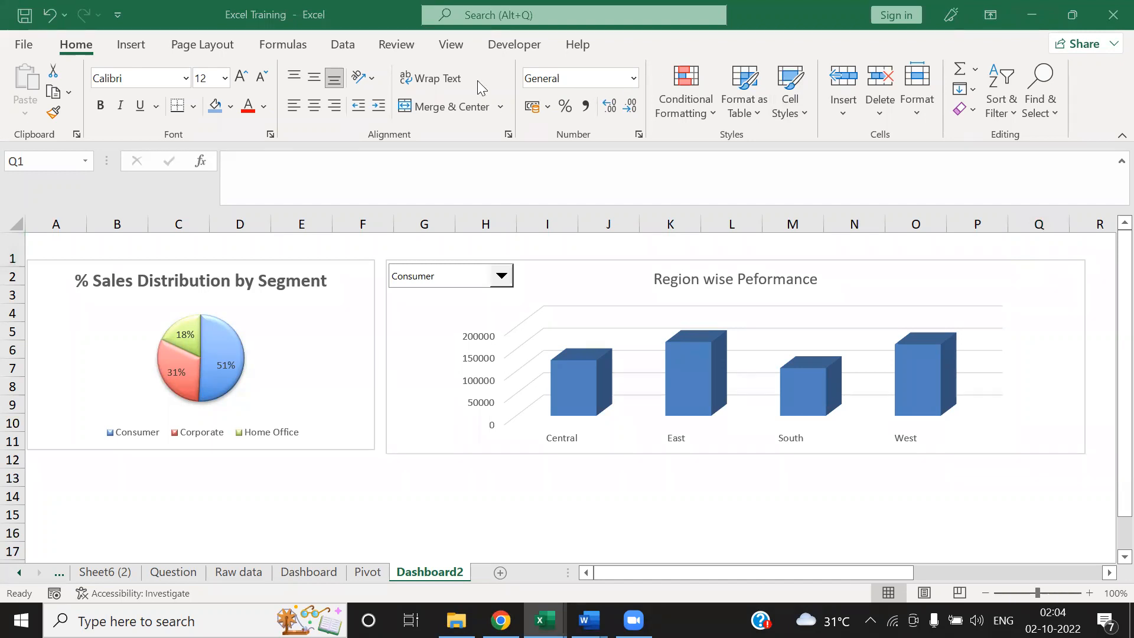
left_click(78, 46)
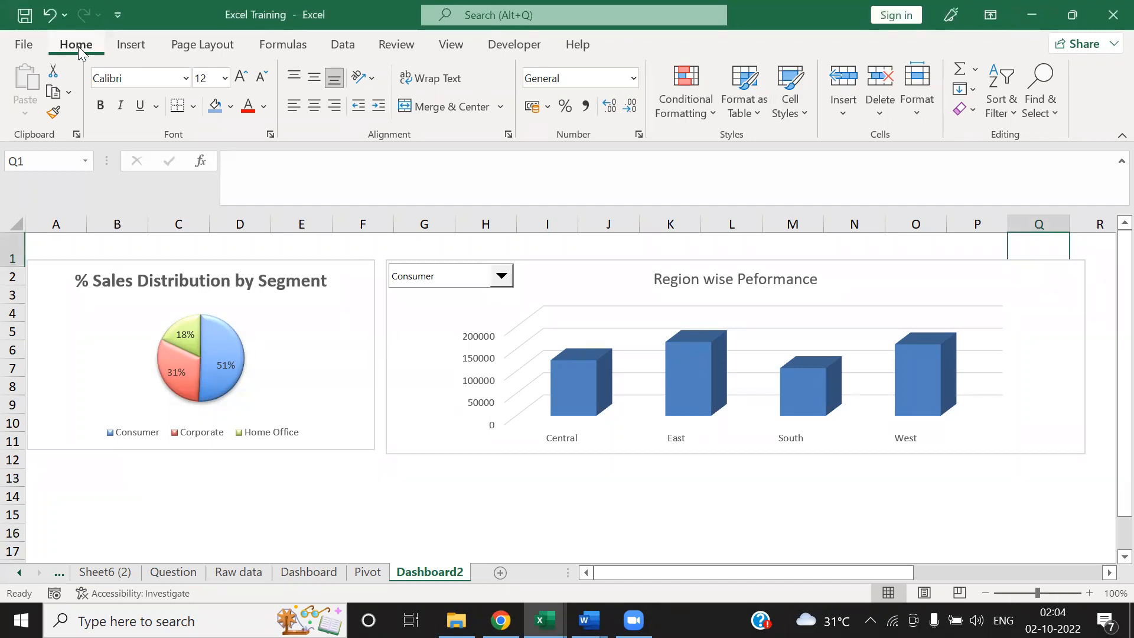
key("Right")
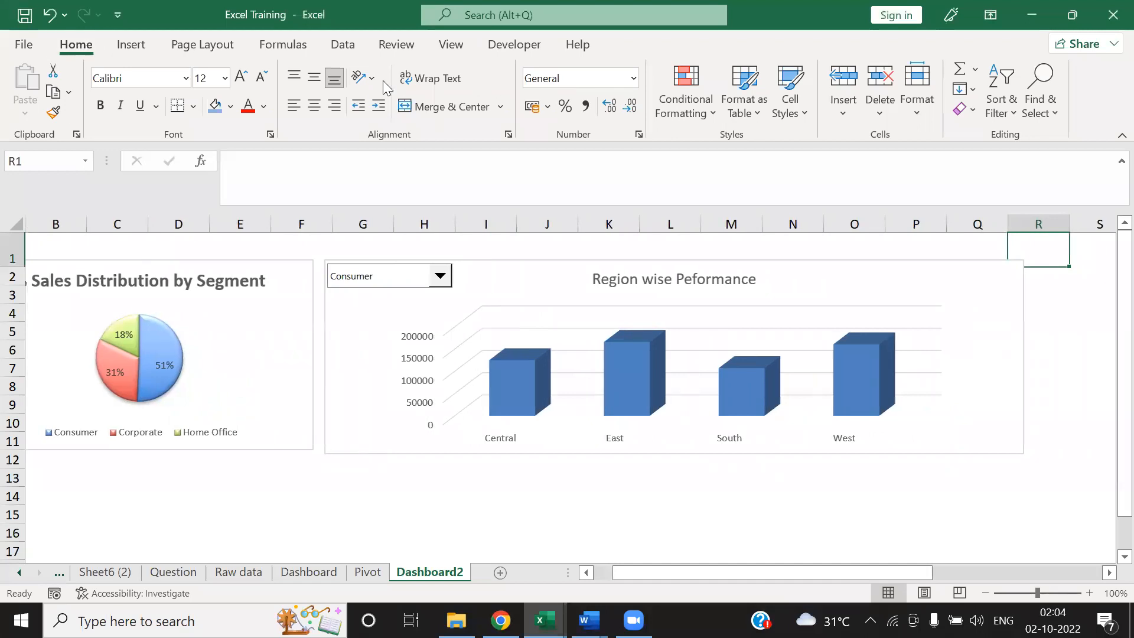
left_click(1031, 5)
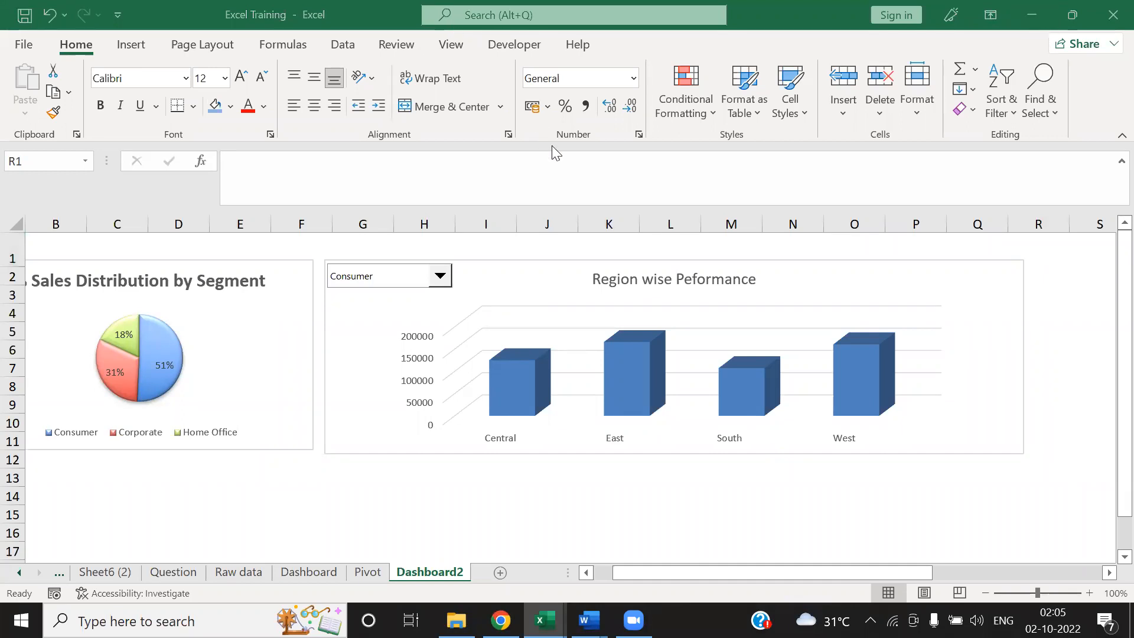
left_click(1033, 55)
left_click(1072, 8)
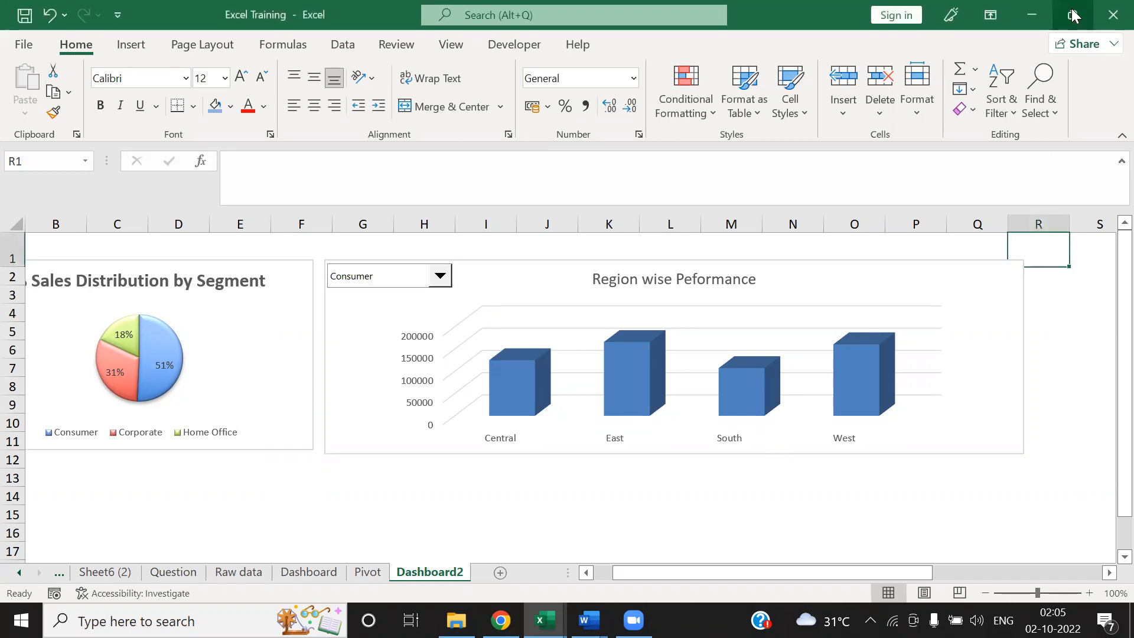
Step: Restore down the window, insert an option button form control beside the regional chart's title, and maximize the window again
left_click(1072, 14)
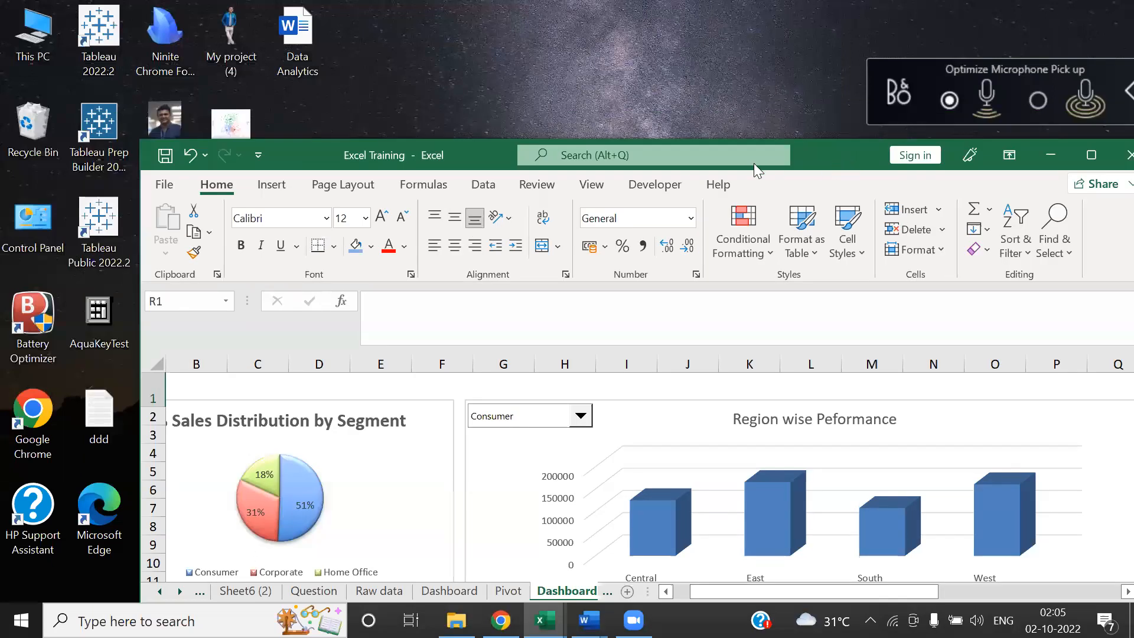
left_click(656, 188)
left_click(519, 254)
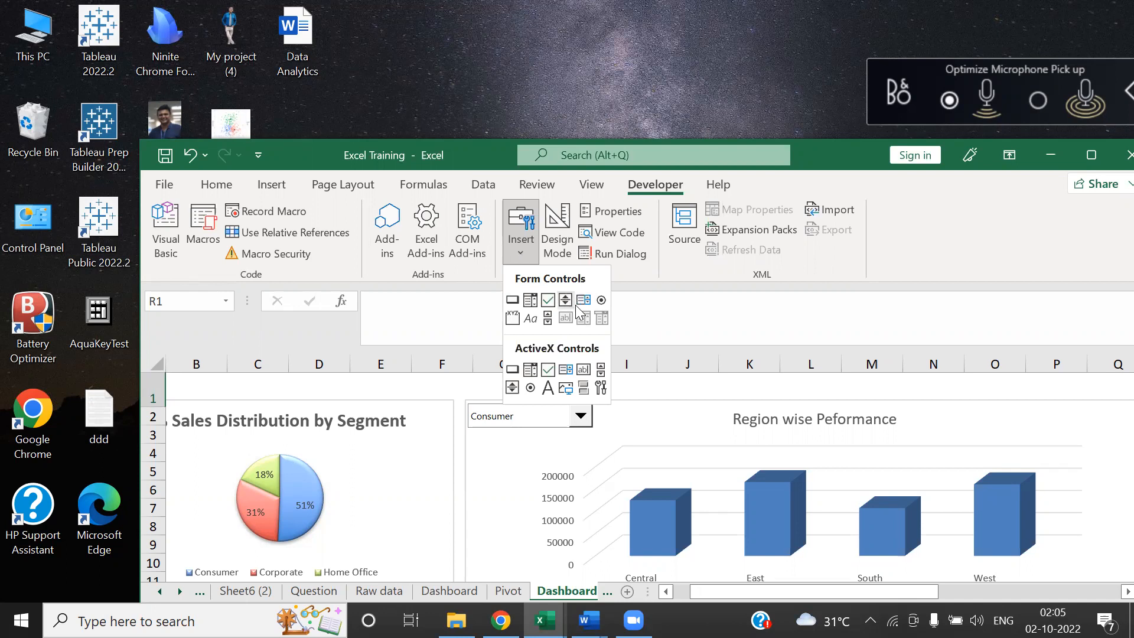
left_click(601, 299)
left_click_drag(962, 411, 1026, 433)
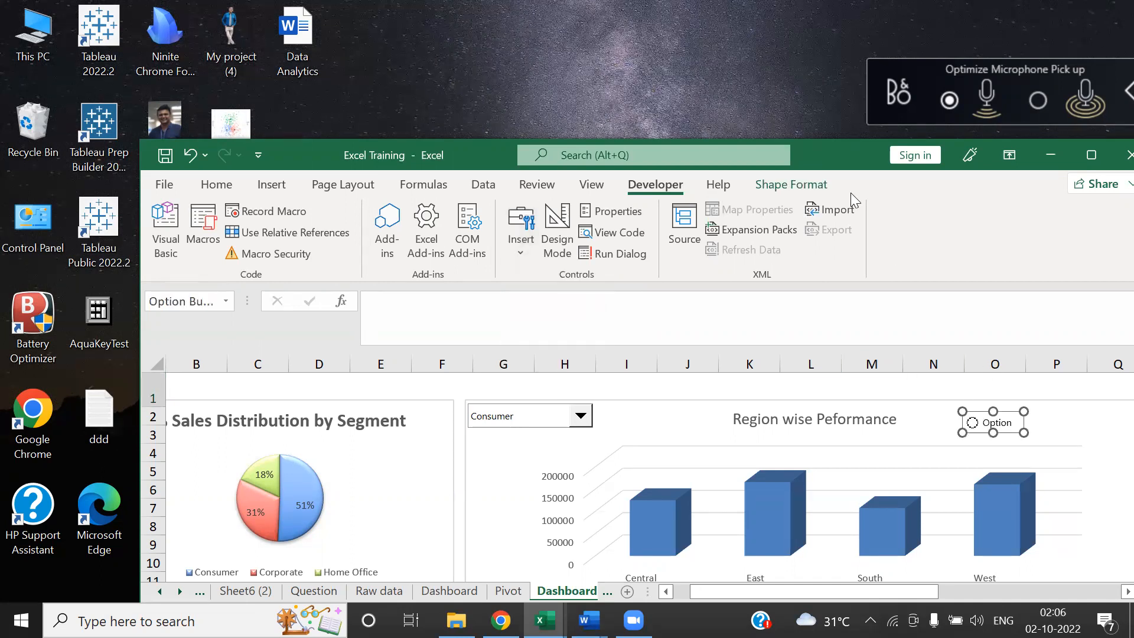
double_click(813, 151)
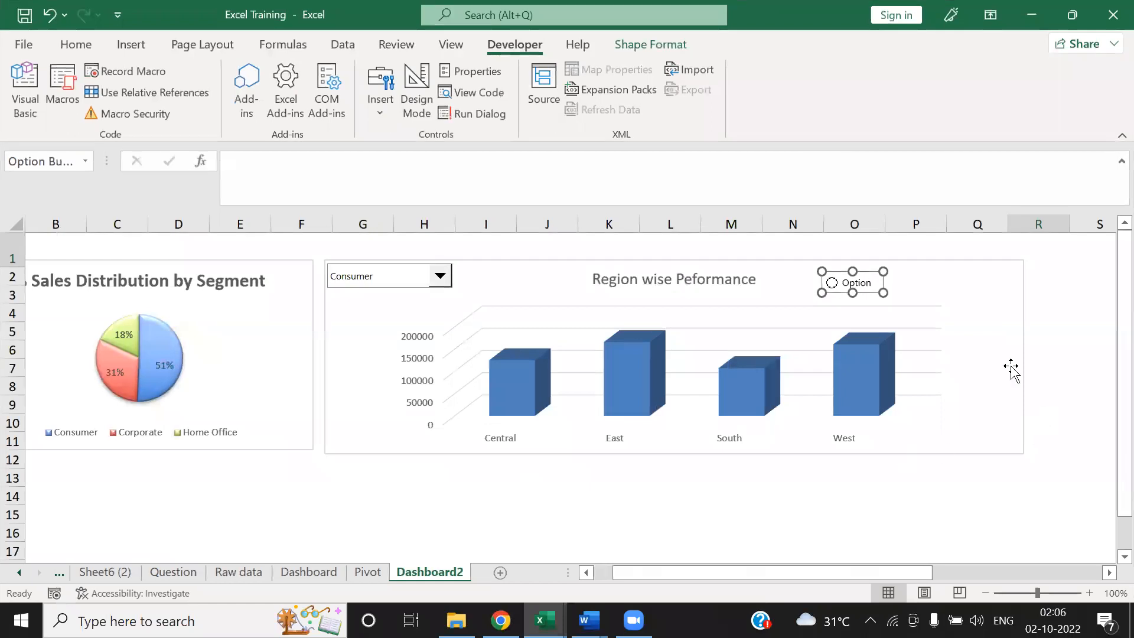
Step: Relabel the new option button as "Sales" and switch it on
left_click(847, 283)
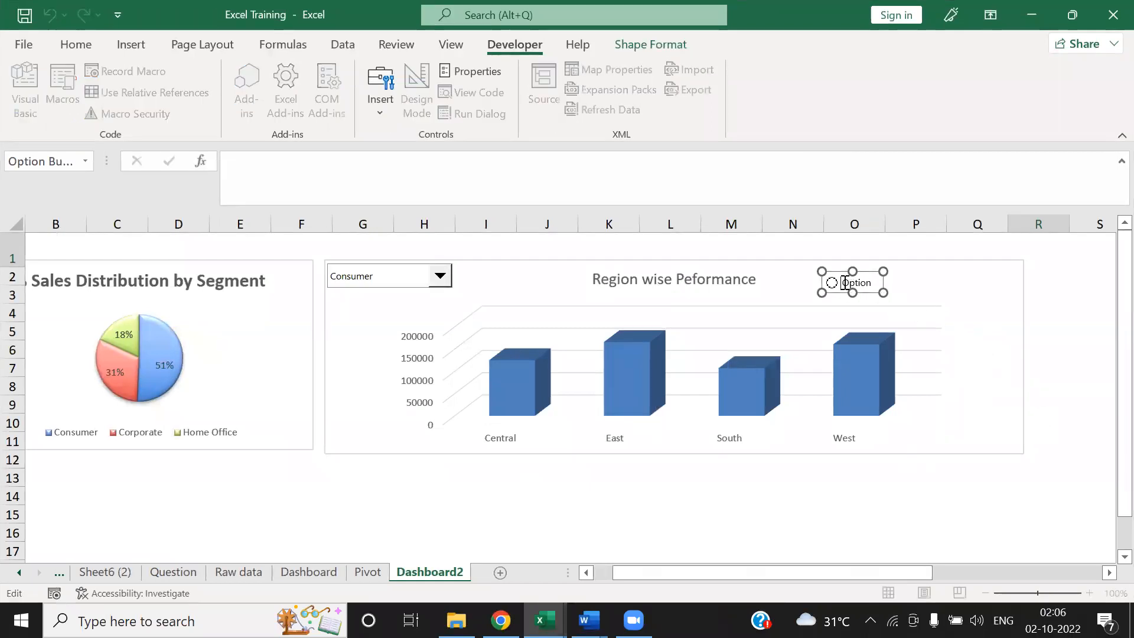
key("Delete")
key("Delete")
key("Delete")
key("Delete")
key("Delete")
key("Delete")
key("Delete")
key("Delete")
key("Delete")
key("Delete")
key("Delete")
key("Delete")
key("Delete")
key("Delete")
type("Sales")
left_click(931, 286)
left_click(855, 287)
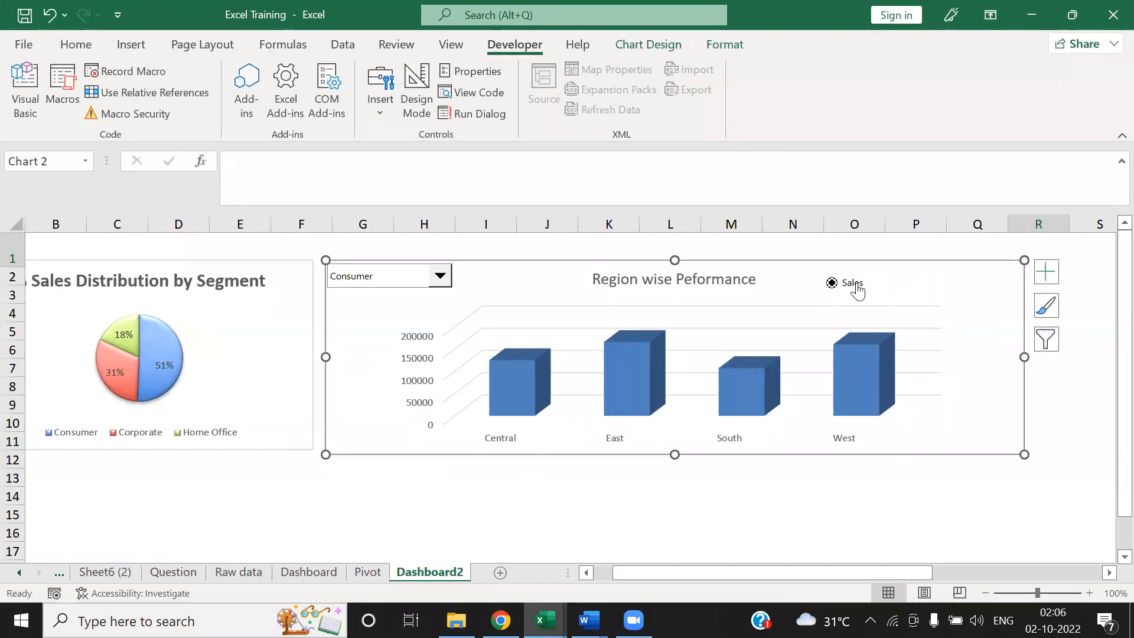
Step: Enable 3-D shading in the format settings of the Sales option button
right_click(857, 285)
key("Escape")
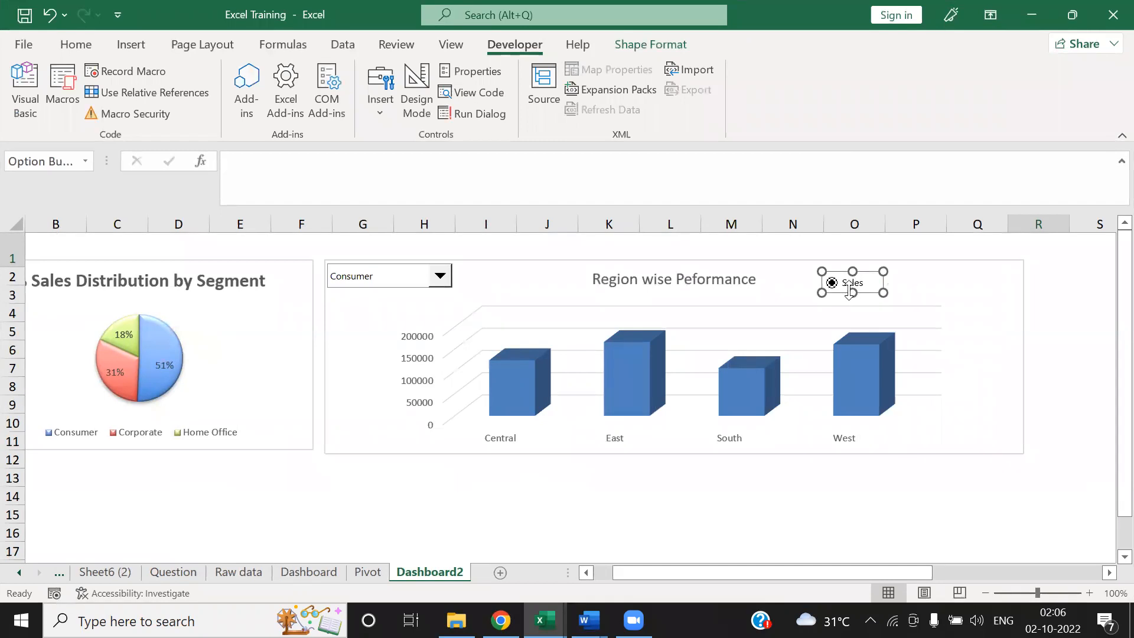
right_click(839, 286)
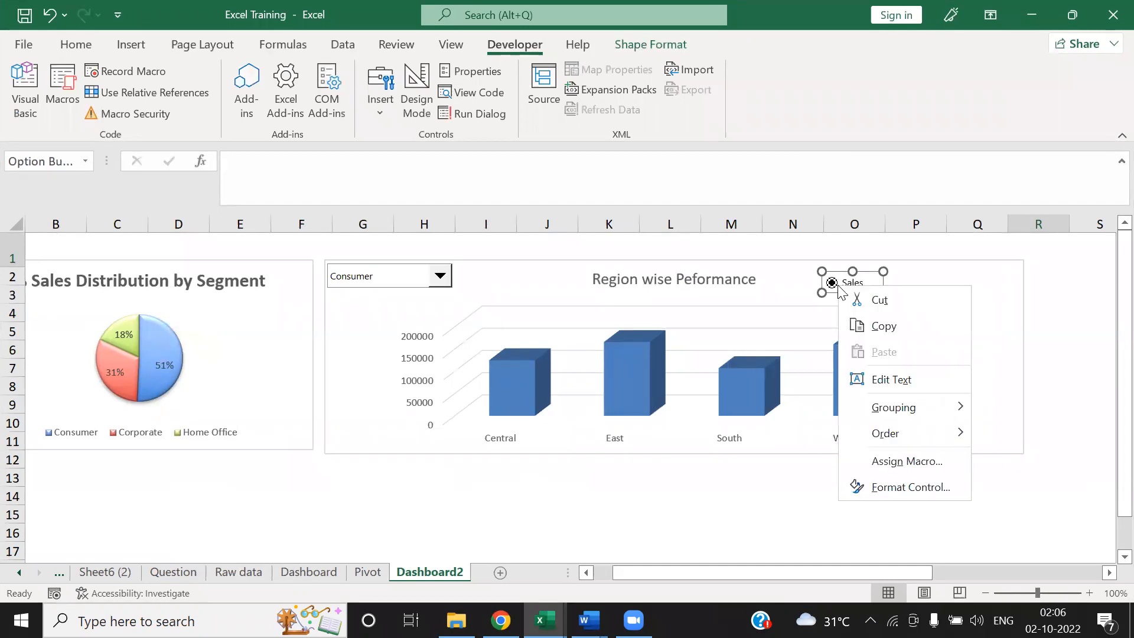
left_click(886, 486)
left_click(135, 326)
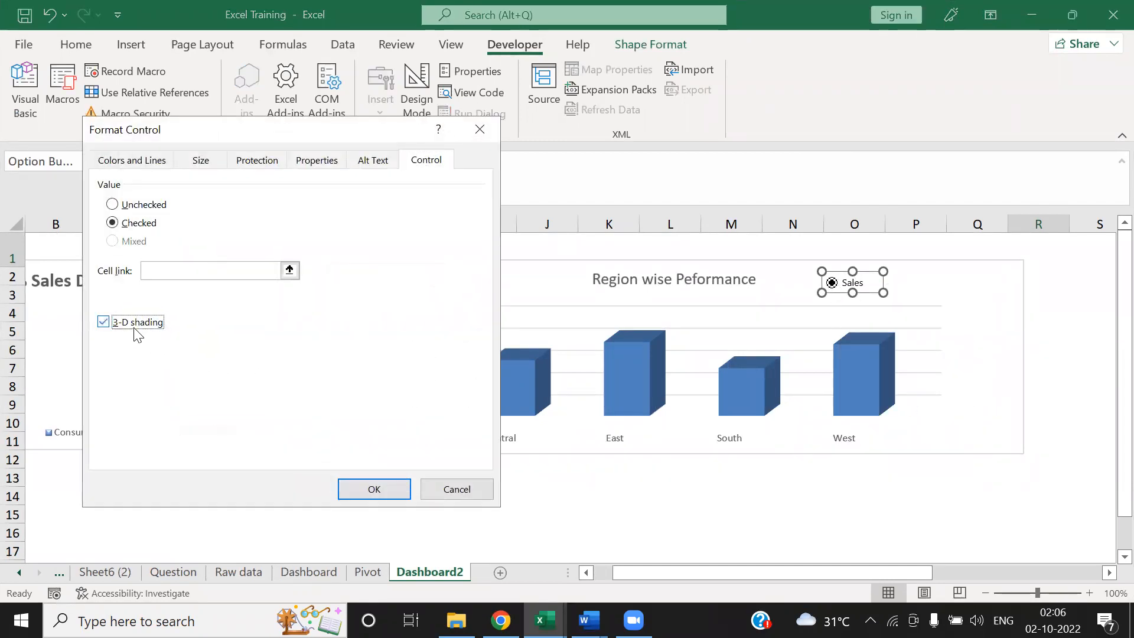
left_click(367, 485)
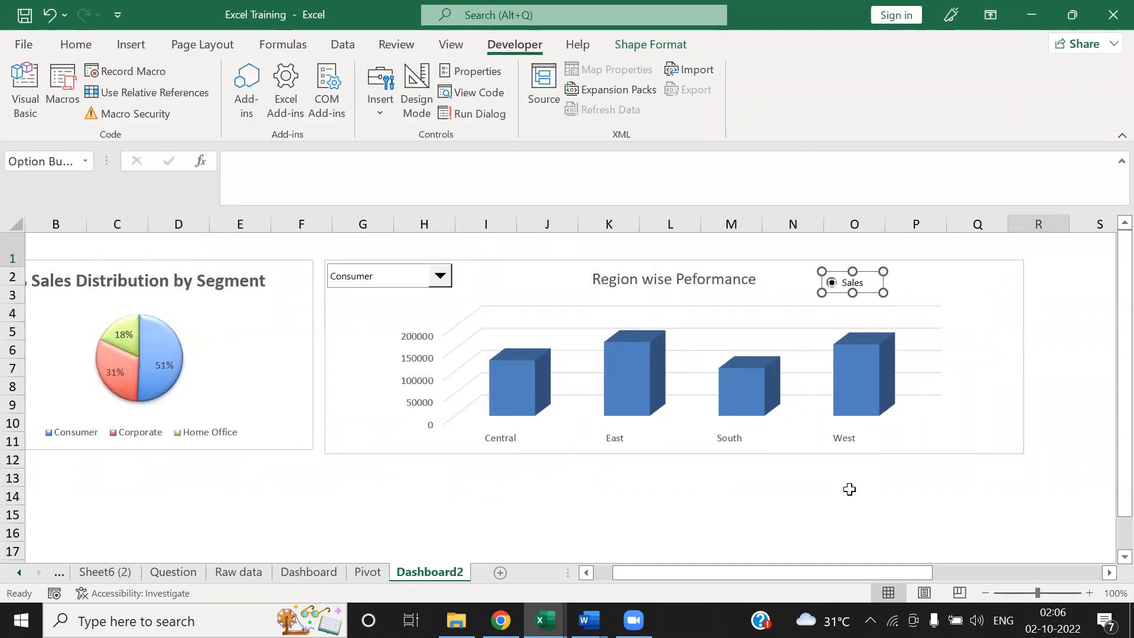
Step: Duplicate the Sales option button, placing the copy on its right in the chart with the label "Profit"
key("ctrl+d")
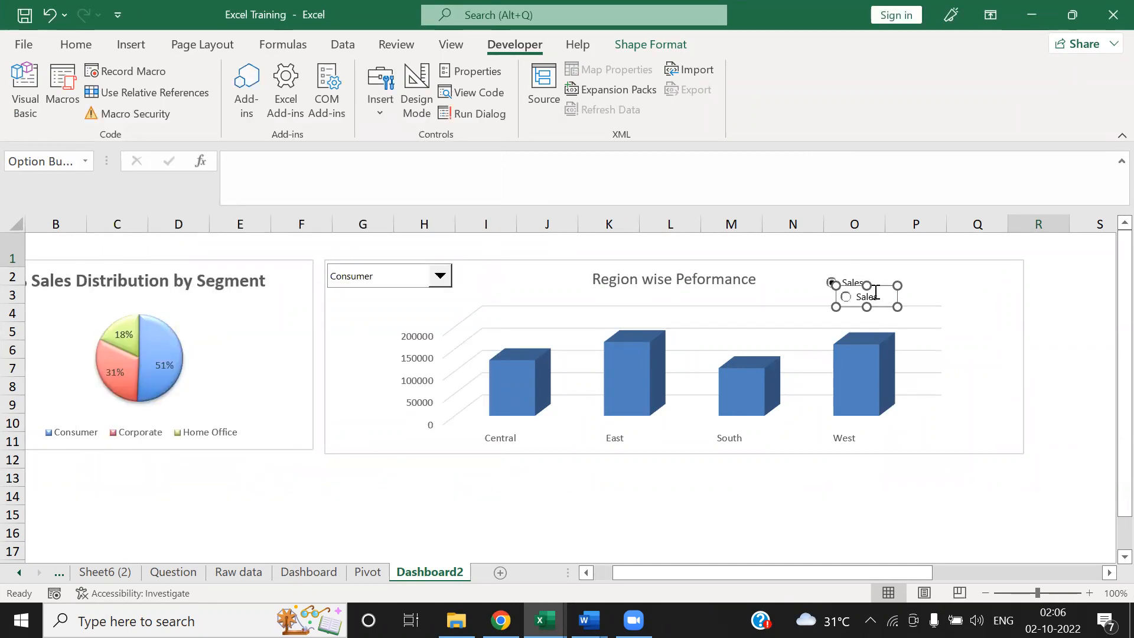
left_click_drag(875, 286, 935, 273)
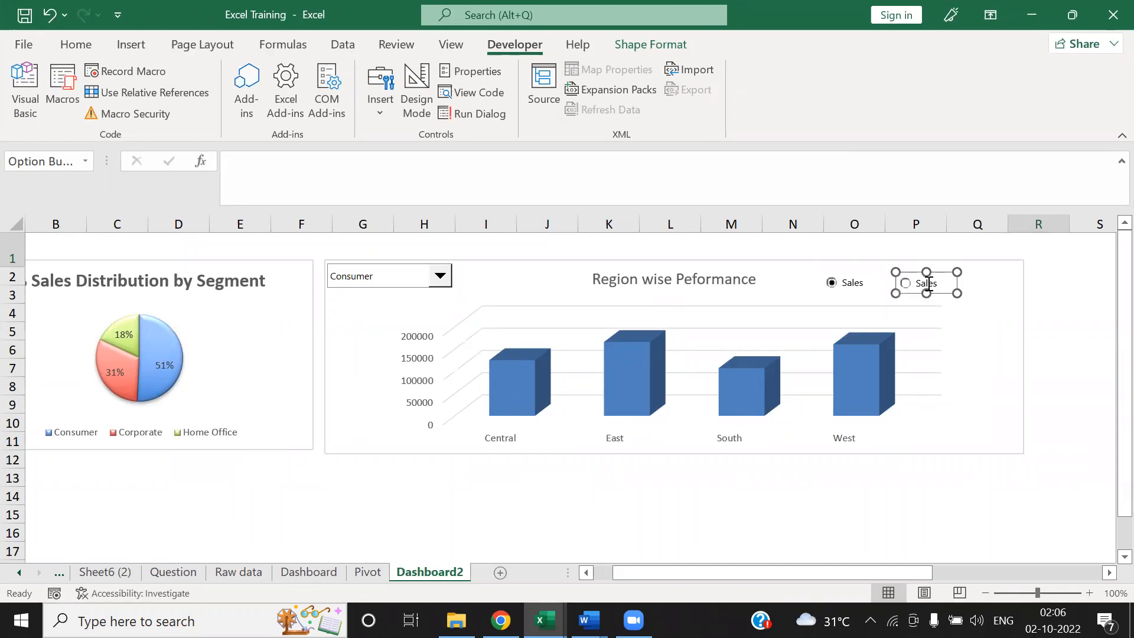
left_click(927, 285)
key("BackSpace")
key("BackSpace")
key("BackSpace")
key("BackSpace")
key("BackSpace")
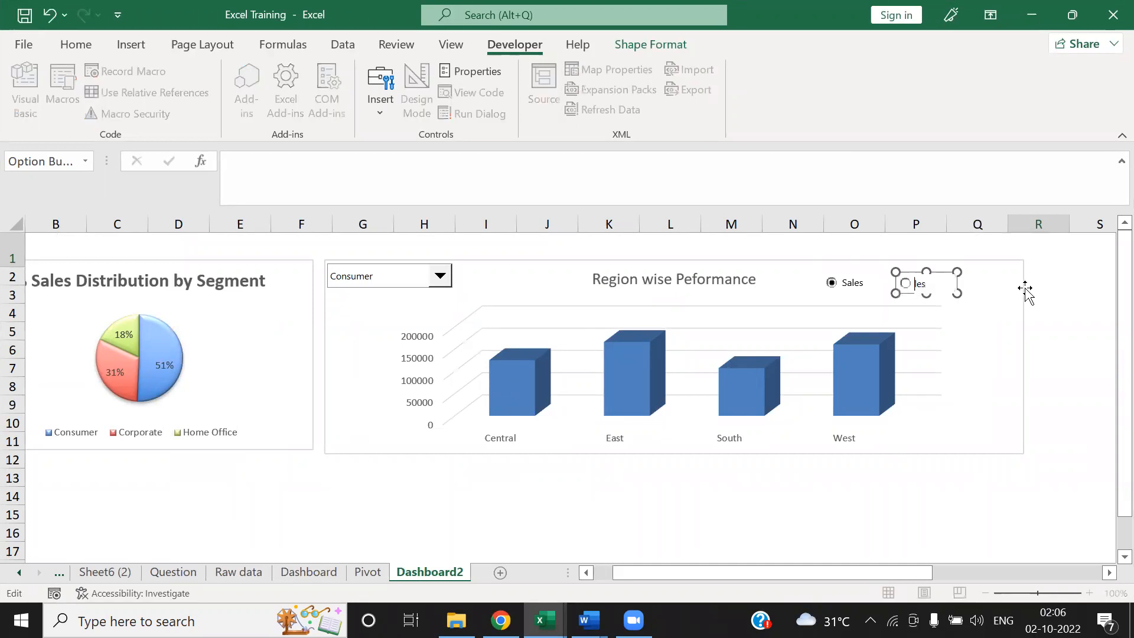
type("Profit")
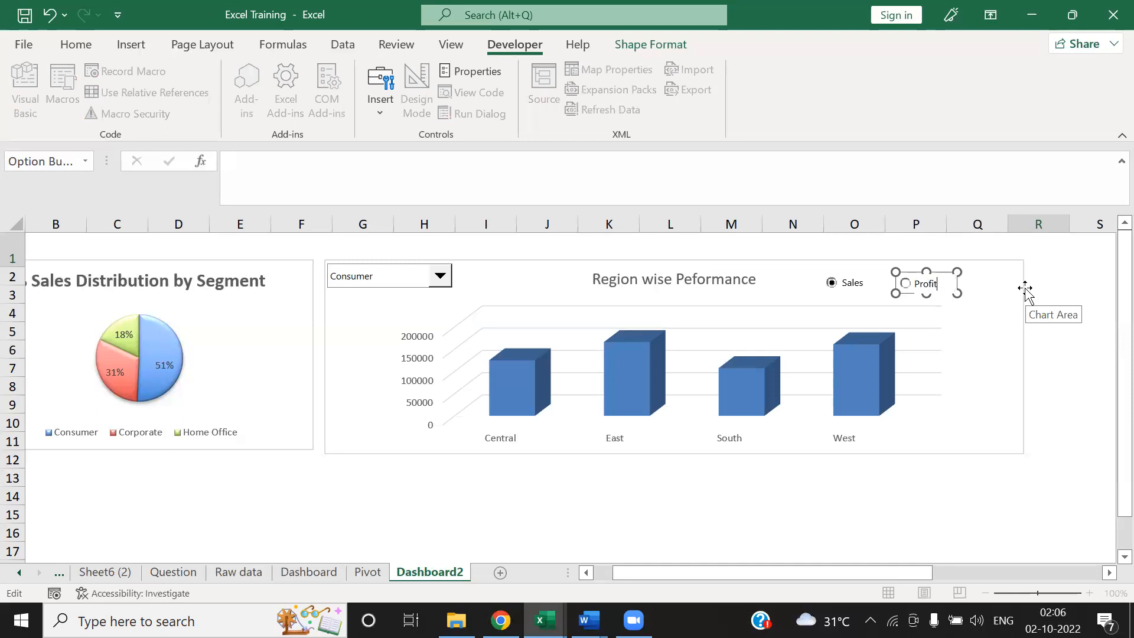
left_click(1072, 476)
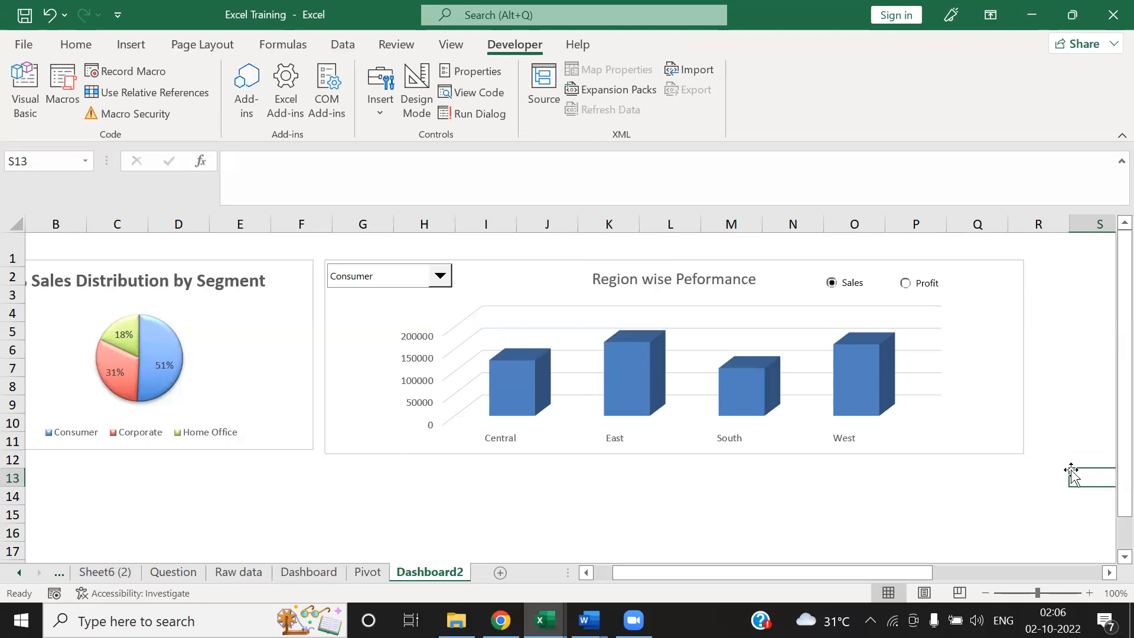
Step: Try out the regional chart's controls by selecting the Profit option and choosing Corporate in the combo box
left_click(906, 284)
left_click(439, 277)
left_click(416, 308)
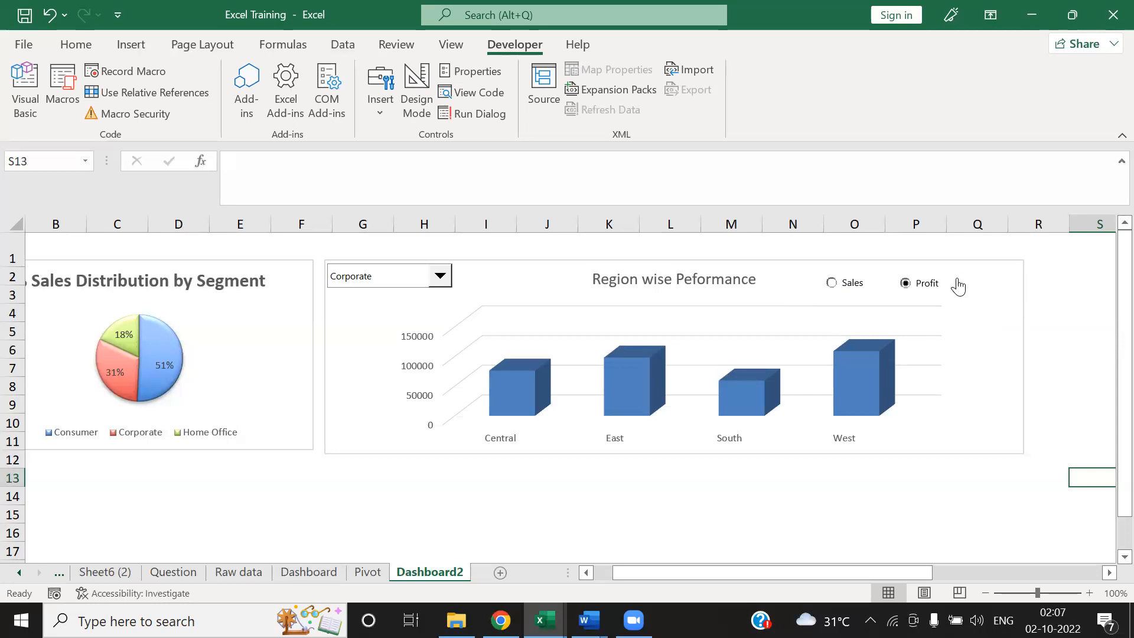
Step: Test the regional chart's option buttons by alternating between Sales and Profit, finishing on Sales
left_click(837, 286)
left_click(931, 293)
left_click(831, 286)
Step: Review the business question about regional performance by Sales and Profit on the Question sheet, and return to the Dashboard2 sheet
left_click(173, 572)
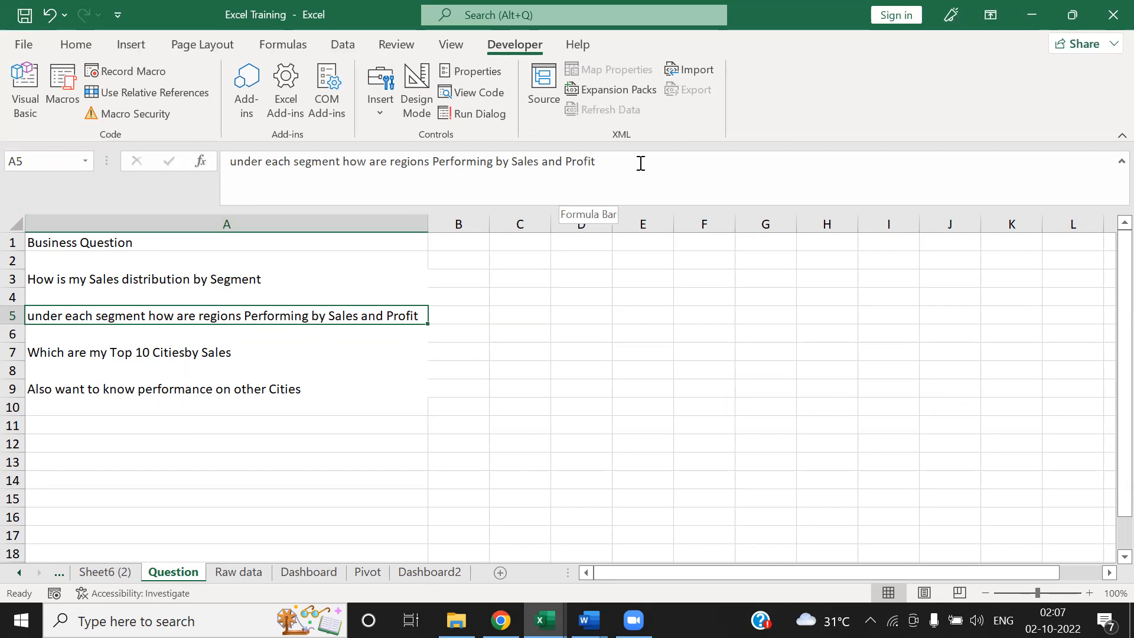
left_click(499, 482)
left_click(430, 571)
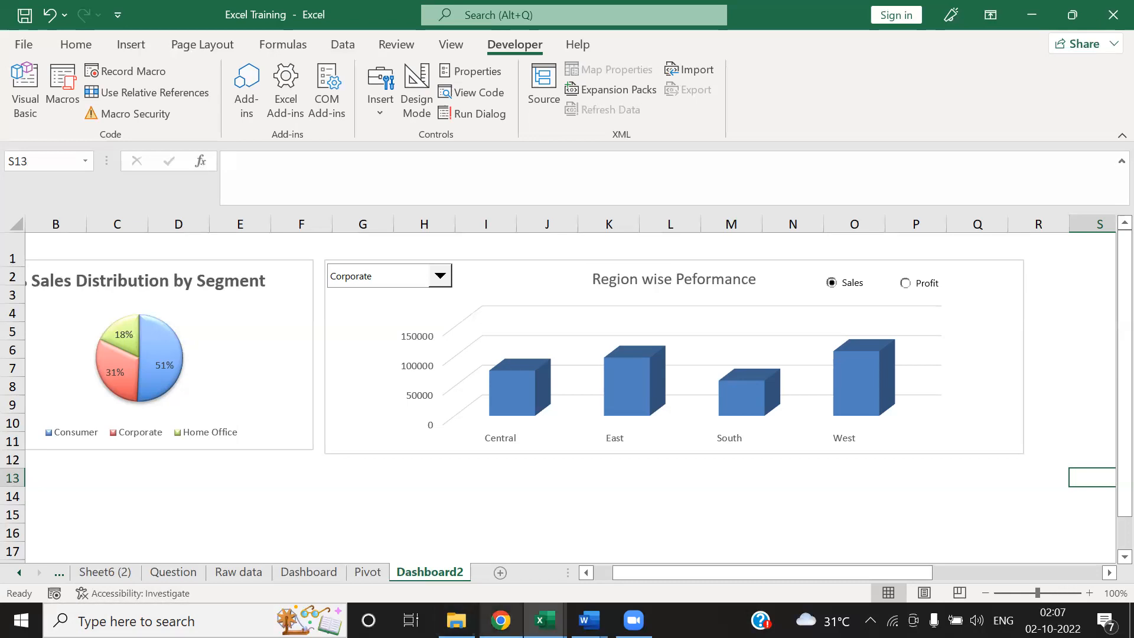
Step: Check the effect of the Profit option on the Corporate regional chart and switch the selection back to Sales
left_click(907, 286)
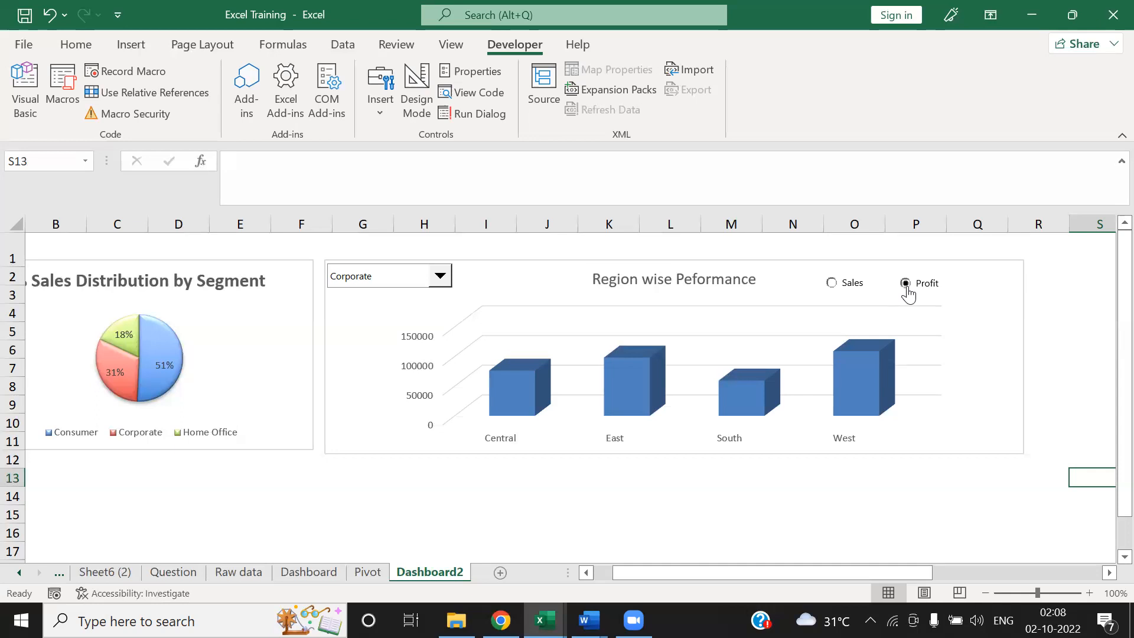
left_click(633, 139)
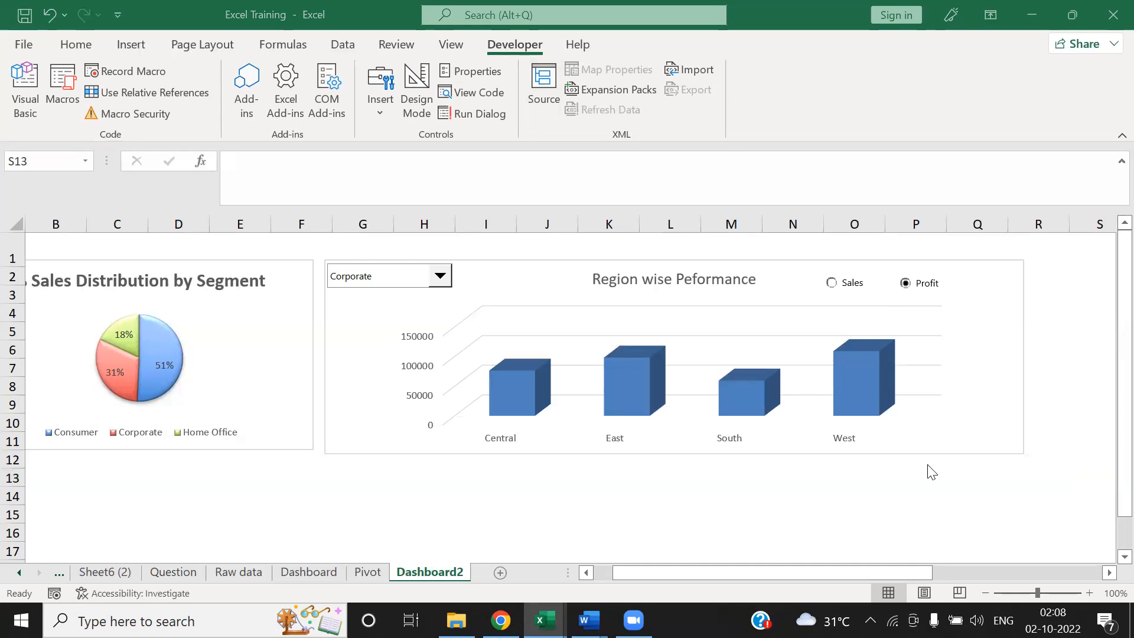
left_click(843, 288)
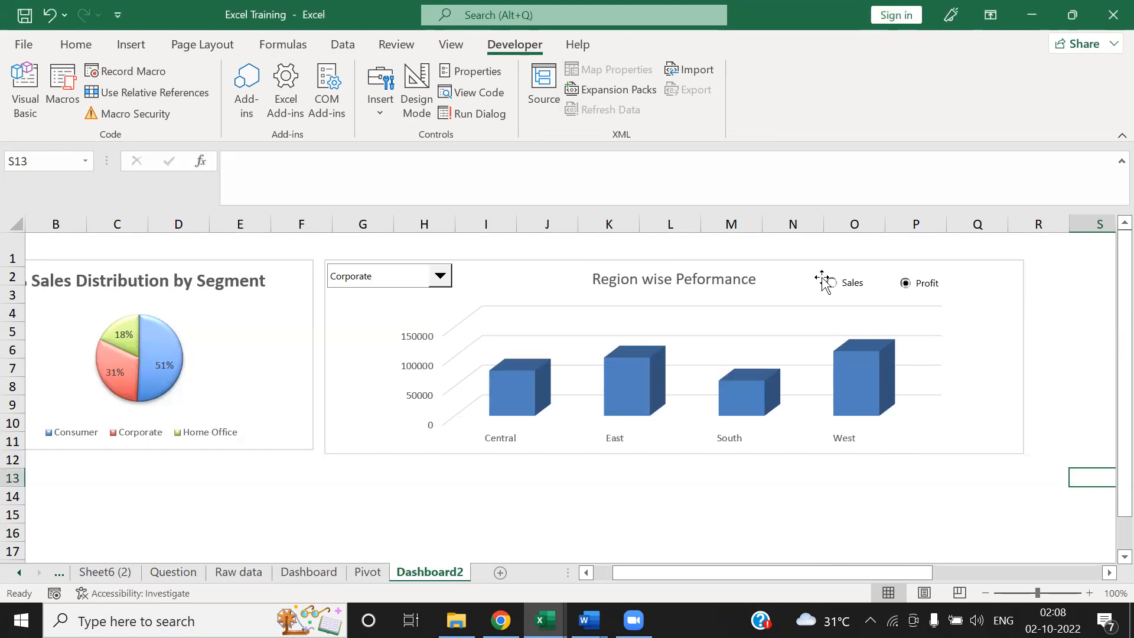
left_click(832, 286)
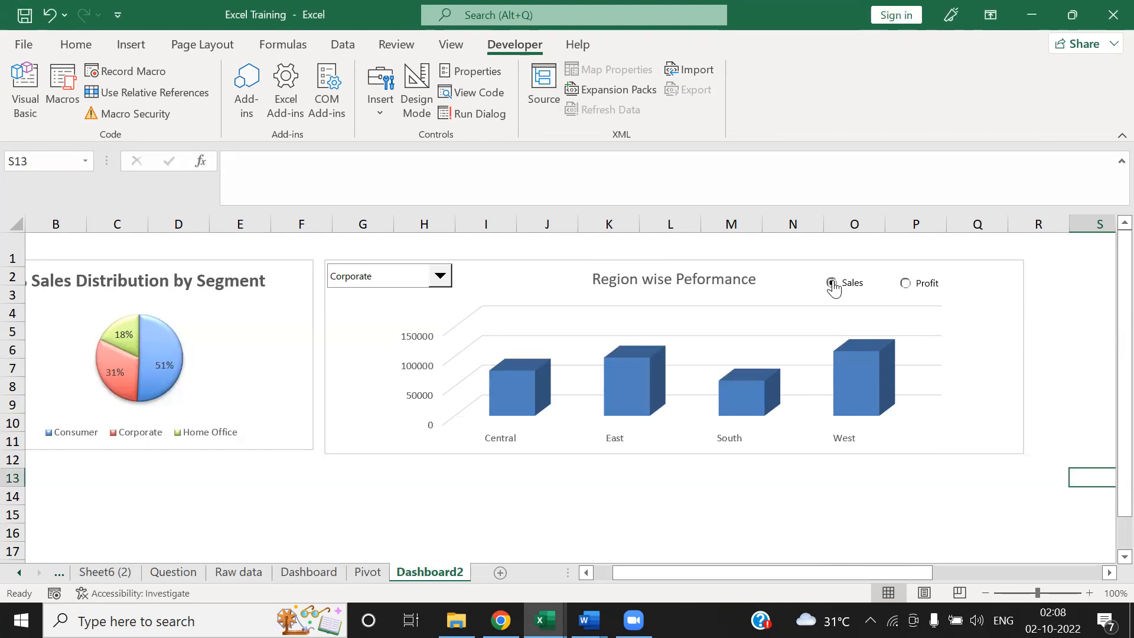